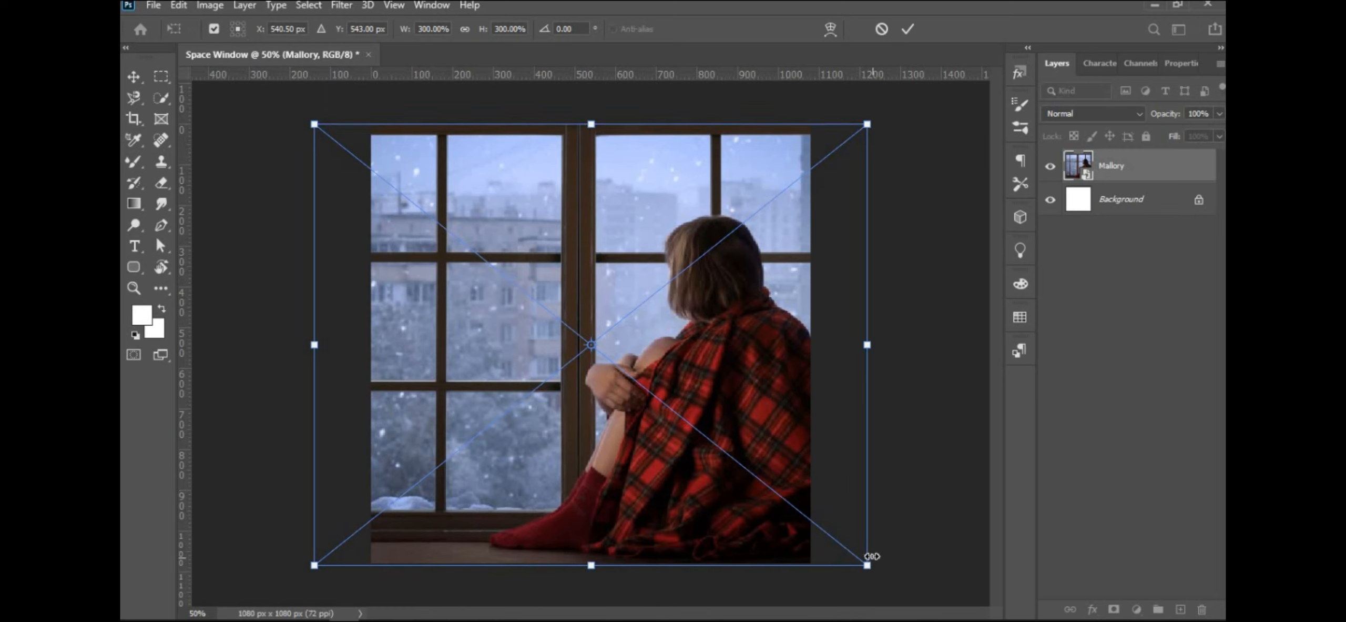
Place the Mallory image at 300% scale and create a rasterized duplicate of its layer with the original hidden.
{"action": "key", "text": "Return"}
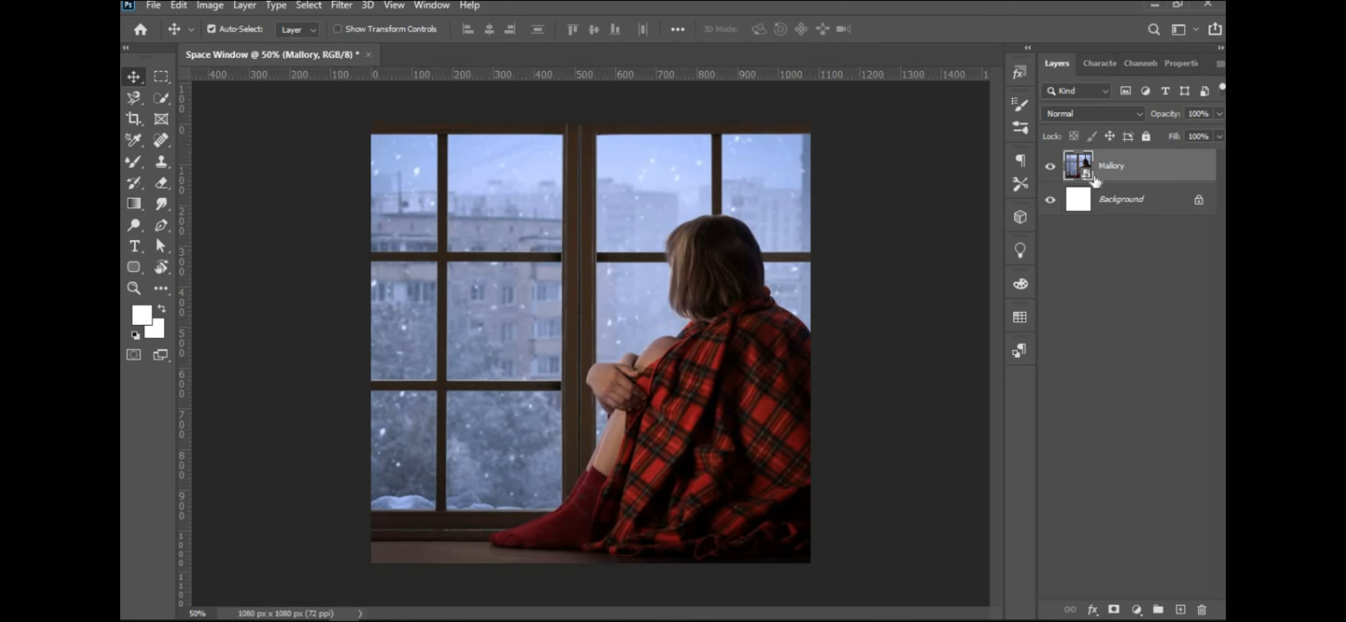
{"action": "key", "text": "ctrl+j"}
{"action": "right_click", "coordinate": [1124, 170]}
{"action": "left_click", "coordinate": [936, 305]}
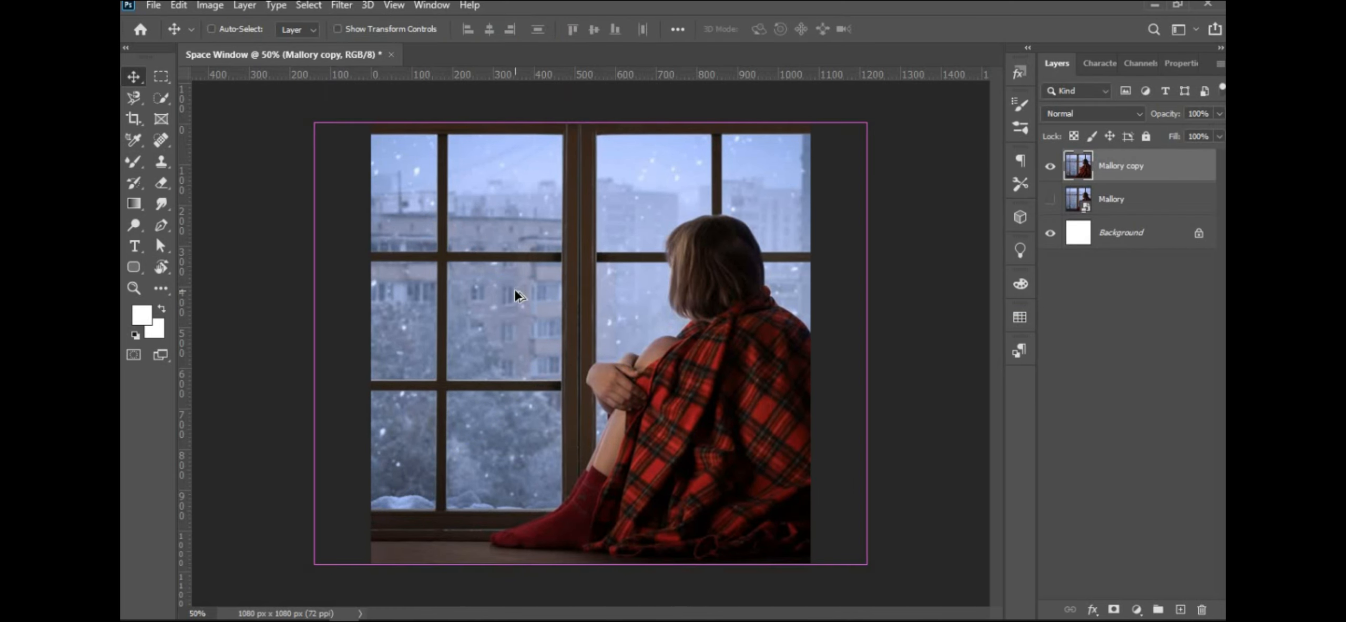
Trace the lower glass pane beside the window's centre post with the Pen tool in Path mode, following the sock's edge.
{"action": "scroll", "coordinate": [517, 294], "scroll_direction": "up", "scroll_amount": 4}
{"action": "scroll", "coordinate": [561, 462], "scroll_direction": "up", "scroll_amount": 3}
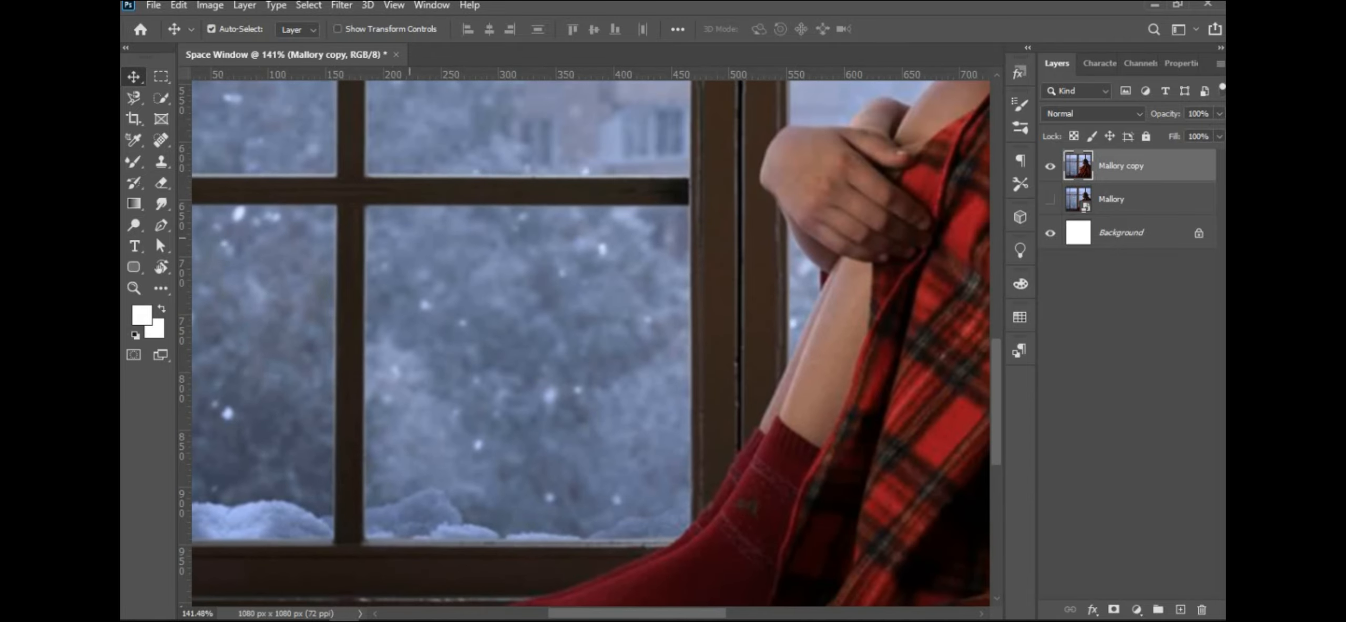
{"action": "left_click", "coordinate": [163, 226]}
{"action": "left_click", "coordinate": [235, 28]}
{"action": "scroll", "coordinate": [793, 224], "scroll_direction": "up", "scroll_amount": 2}
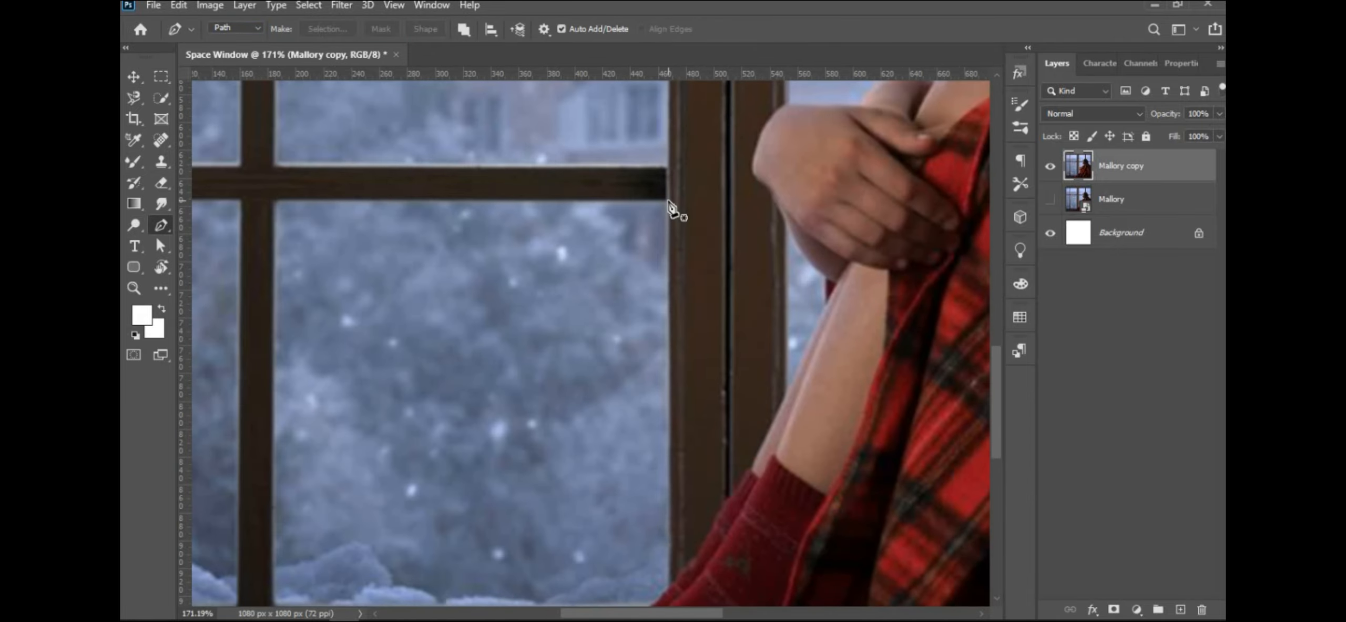
{"action": "left_click", "coordinate": [669, 200]}
{"action": "left_click", "coordinate": [671, 588]}
{"action": "left_click_drag", "start_coordinate": [670, 597], "coordinate": [792, 383]}
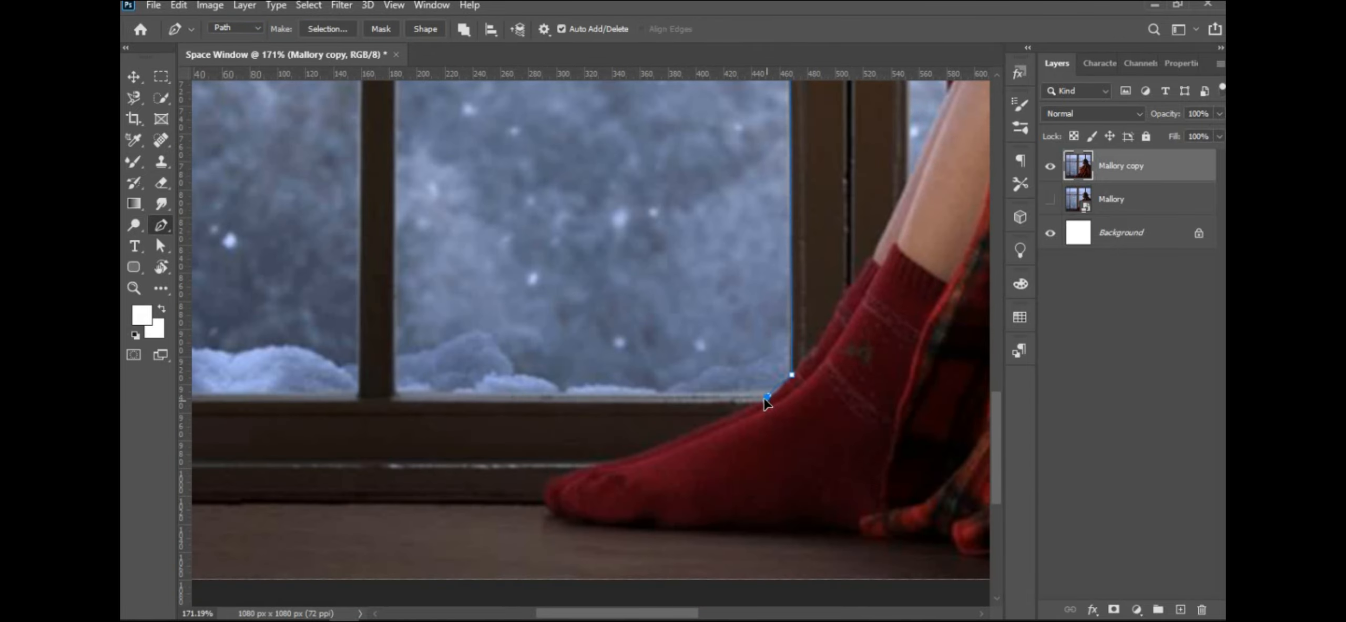
{"action": "left_click", "coordinate": [396, 394]}
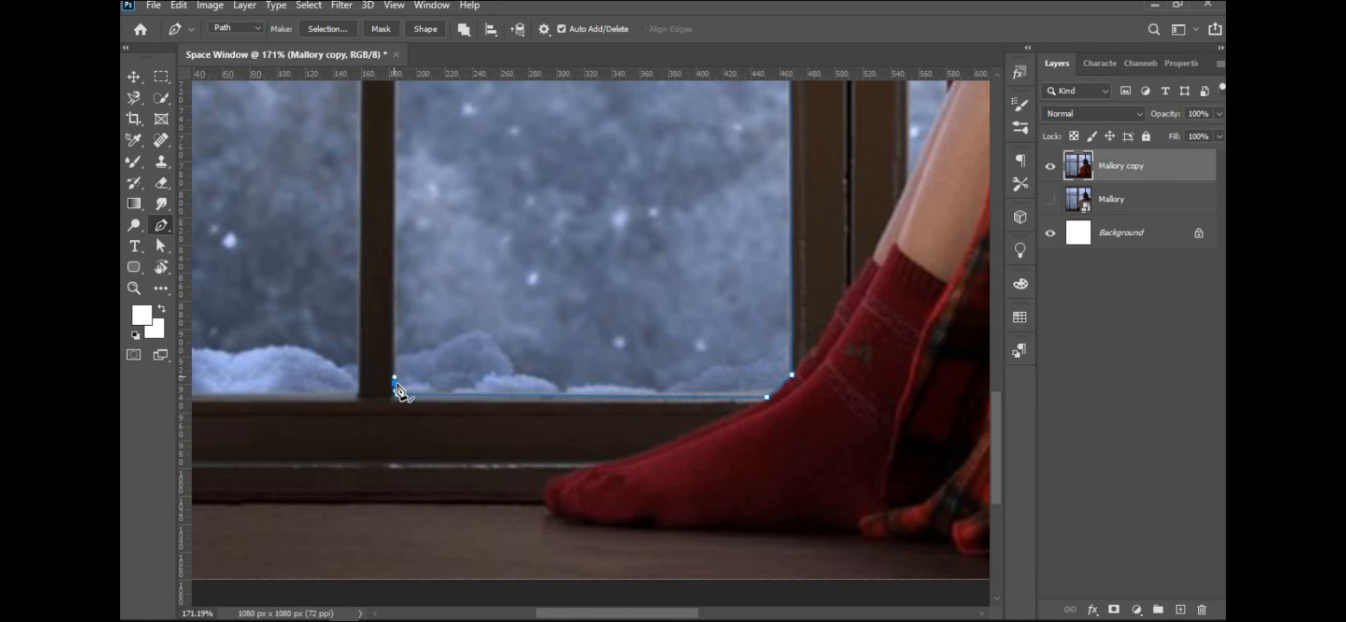
{"action": "scroll", "coordinate": [488, 243], "scroll_direction": "up", "scroll_amount": 4}
{"action": "scroll", "coordinate": [488, 243], "scroll_direction": "left", "scroll_amount": 1}
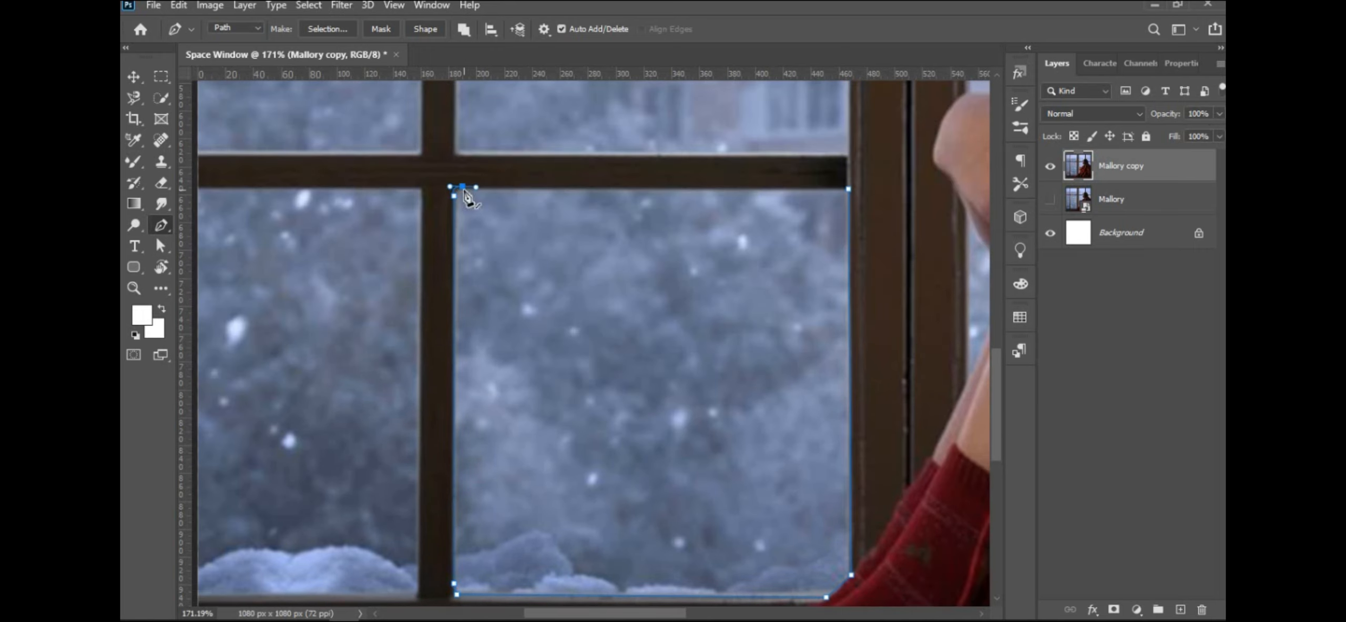
{"action": "left_click", "coordinate": [849, 194]}
Delete the traced lower pane's glass from the Mallory copy layer and clear the selection.
{"action": "key", "text": "ctrl+Return"}
{"action": "key", "text": "Delete"}
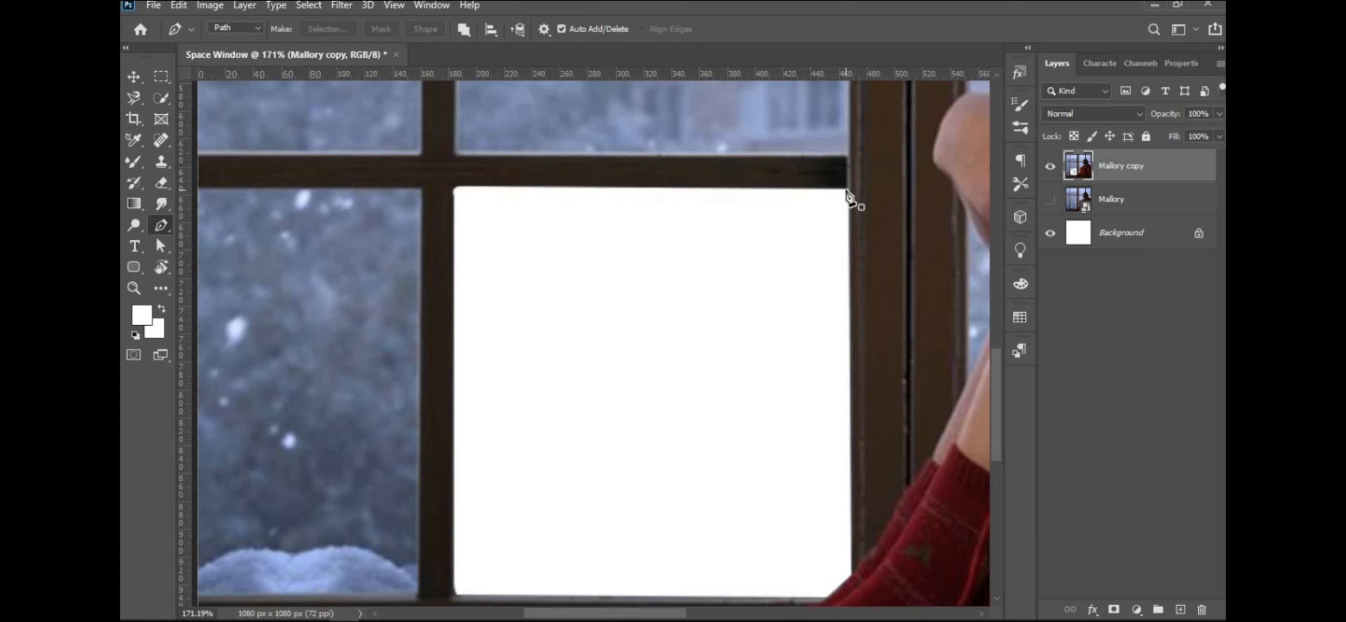
{"action": "key", "text": "ctrl+d"}
{"action": "key", "text": "v"}
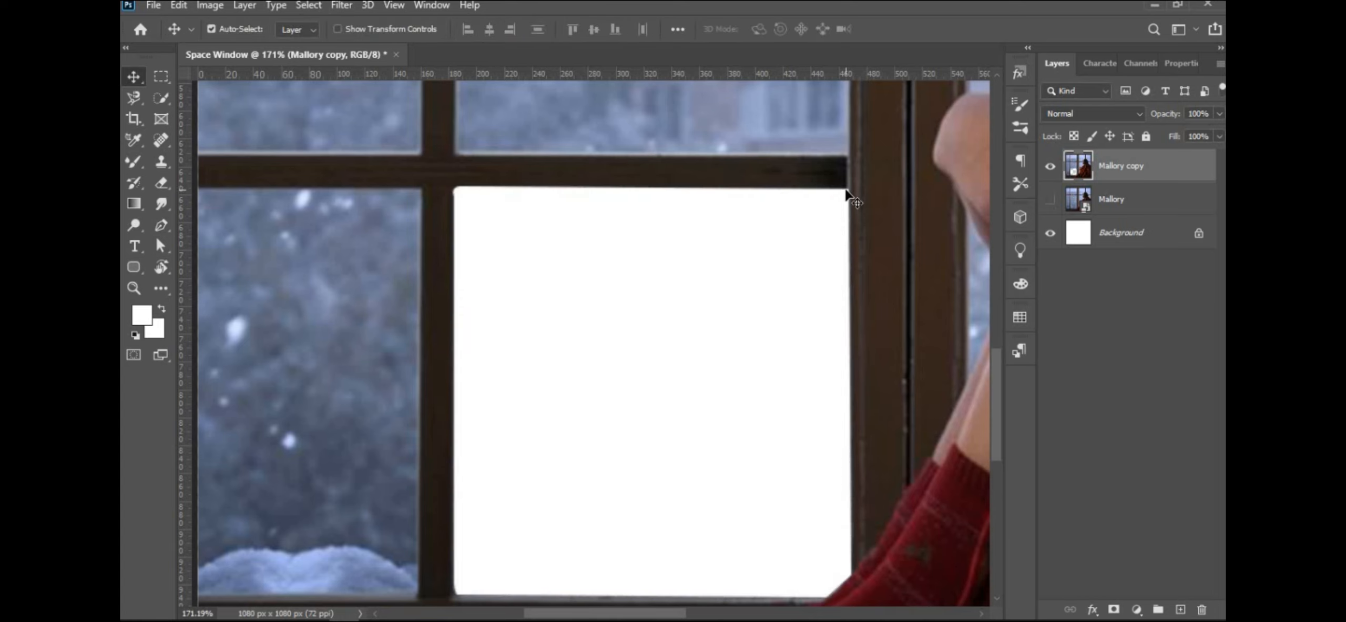
Trace the lower-left glass pane with the Pen tool, extending the path slightly past the canvas edge.
{"action": "left_click_drag", "start_coordinate": [351, 351], "coordinate": [581, 354]}
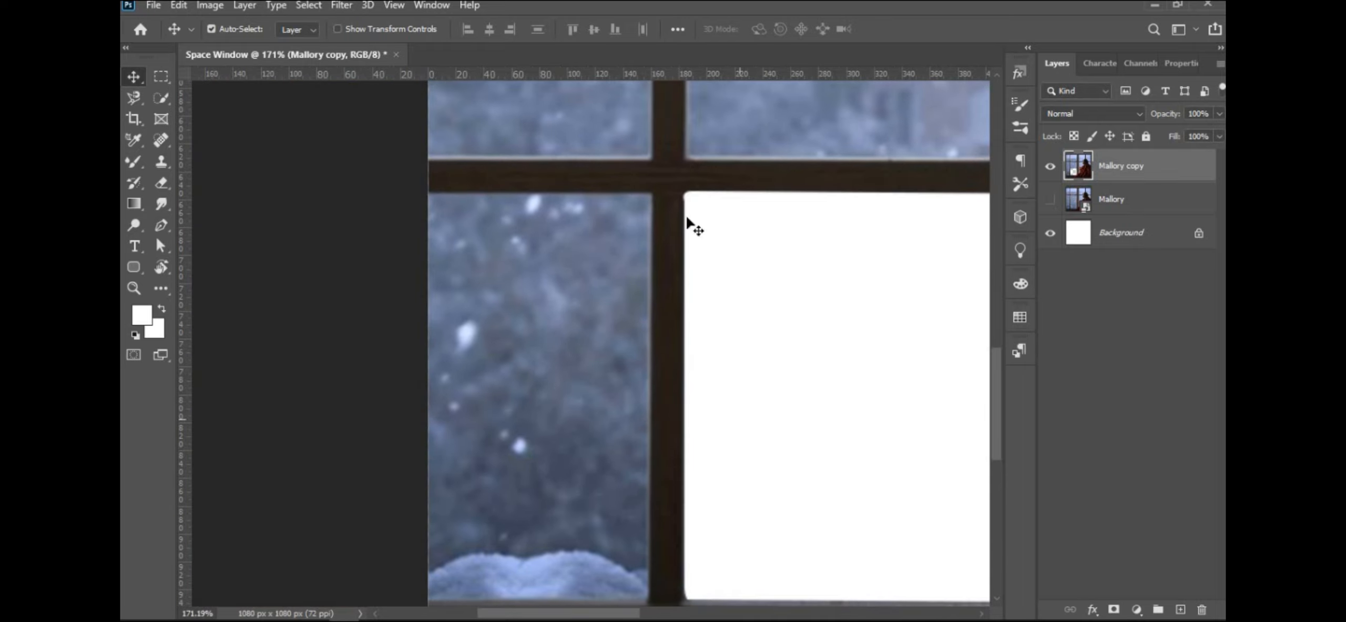
{"action": "key", "text": "p"}
{"action": "scroll", "coordinate": [649, 279], "scroll_direction": "down", "scroll_amount": 1}
{"action": "scroll", "coordinate": [655, 182], "scroll_direction": "up", "scroll_amount": 2}
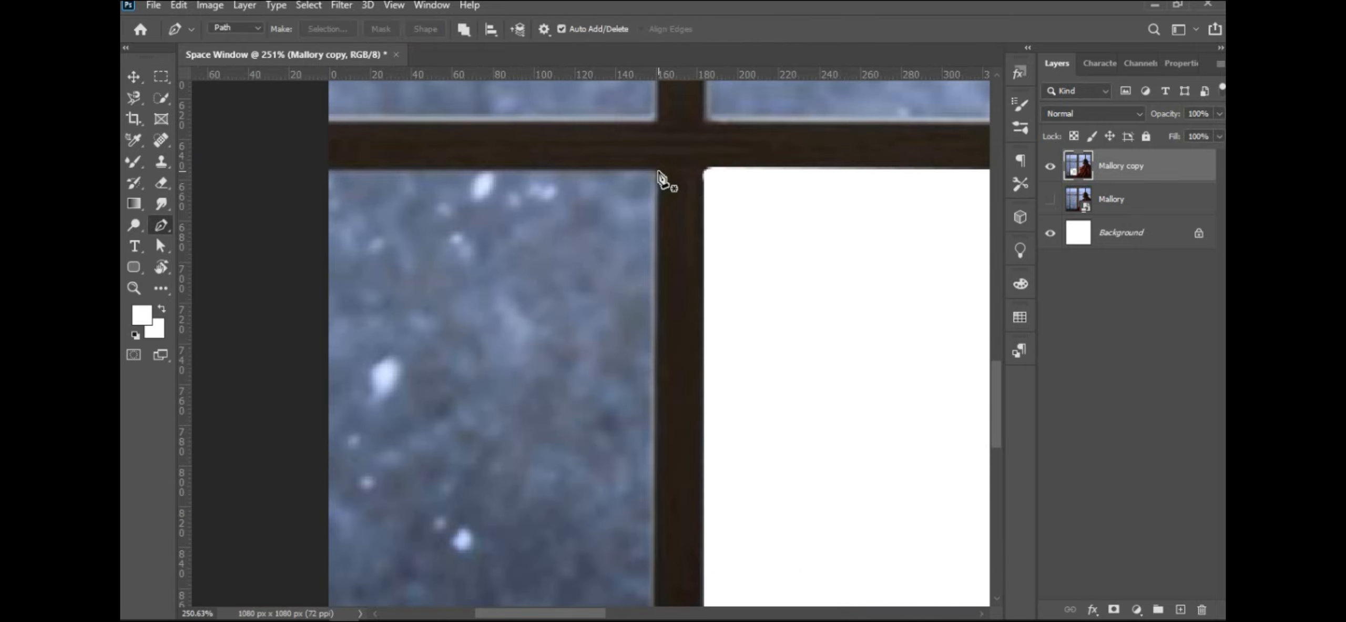
{"action": "left_click", "coordinate": [661, 179]}
{"action": "scroll", "coordinate": [607, 405], "scroll_direction": "down", "scroll_amount": 5}
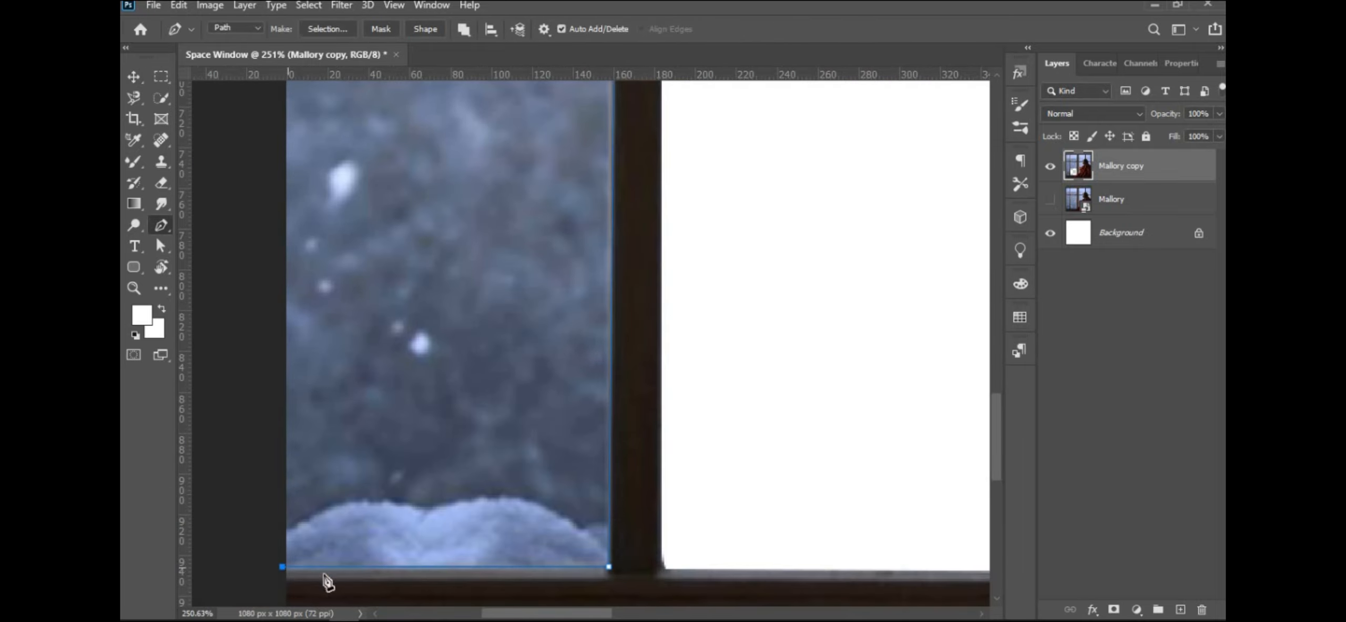
{"action": "left_click", "coordinate": [280, 572]}
{"action": "scroll", "coordinate": [284, 576], "scroll_direction": "left", "scroll_amount": 3}
{"action": "scroll", "coordinate": [284, 576], "scroll_direction": "up", "scroll_amount": 7}
{"action": "left_click", "coordinate": [384, 262]}
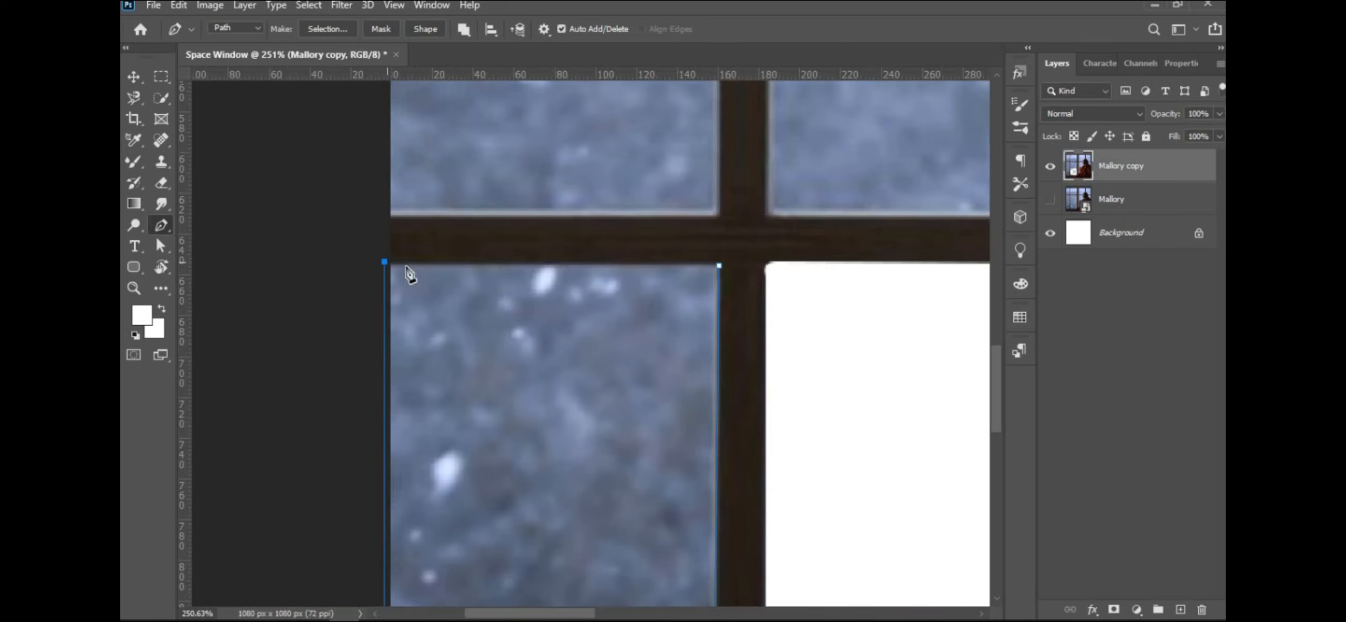
Turn the lower-left pane's path into a selection, delete its glass and deselect.
{"action": "key", "text": "ctrl+Return"}
{"action": "key", "text": "Delete"}
{"action": "key", "text": "ctrl+d"}
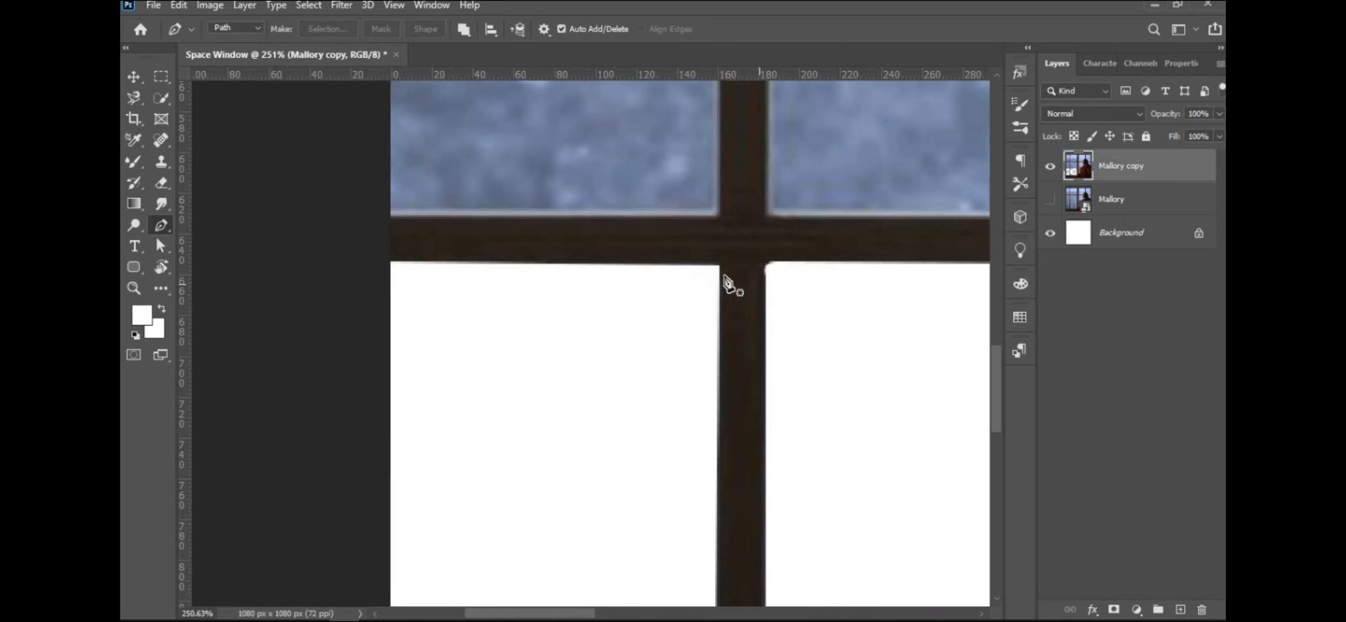
{"action": "scroll", "coordinate": [727, 280], "scroll_direction": "up", "scroll_amount": 7}
{"action": "scroll", "coordinate": [670, 262], "scroll_direction": "right", "scroll_amount": 1}
{"action": "scroll", "coordinate": [670, 259], "scroll_direction": "down", "scroll_amount": 2}
{"action": "left_click_drag", "start_coordinate": [687, 242], "coordinate": [680, 310]}
{"action": "scroll", "coordinate": [669, 287], "scroll_direction": "down", "scroll_amount": 5}
{"action": "scroll", "coordinate": [670, 287], "scroll_direction": "up", "scroll_amount": 3}
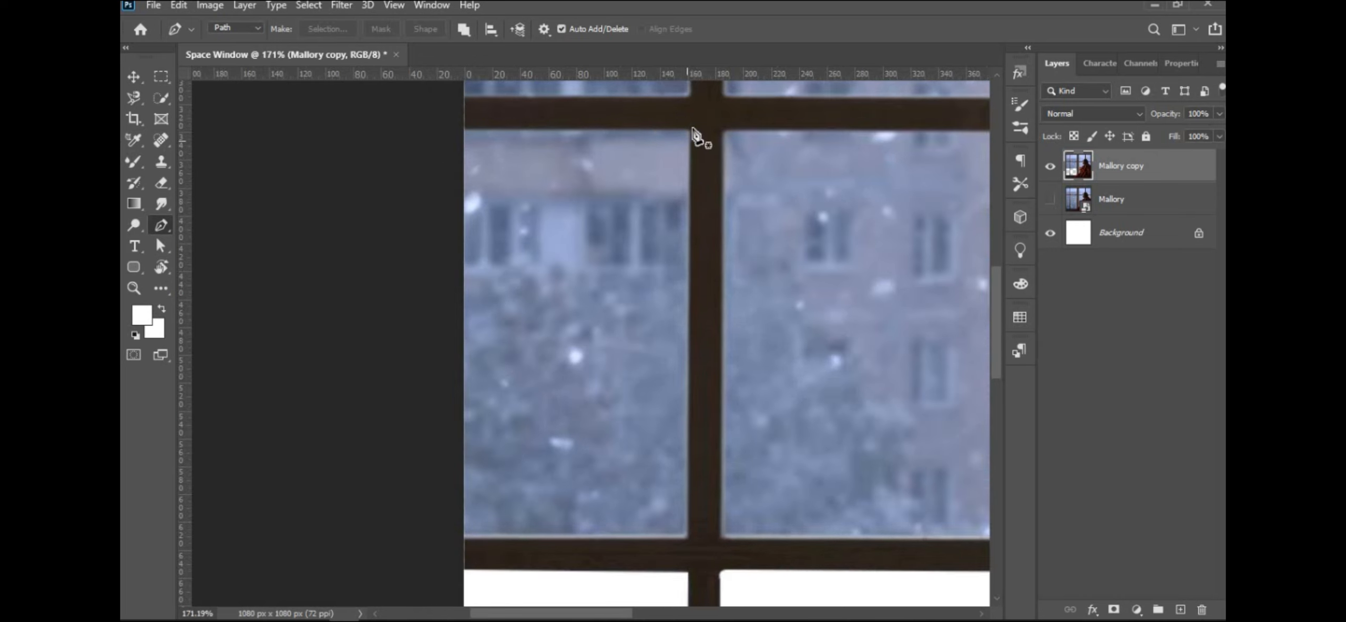
{"action": "left_click", "coordinate": [691, 130]}
{"action": "left_click", "coordinate": [689, 534]}
{"action": "scroll", "coordinate": [683, 533], "scroll_direction": "up", "scroll_amount": 7}
{"action": "key", "text": "ctrl+z"}
{"action": "key", "text": "ctrl+z"}
{"action": "scroll", "coordinate": [682, 389], "scroll_direction": "down", "scroll_amount": 7}
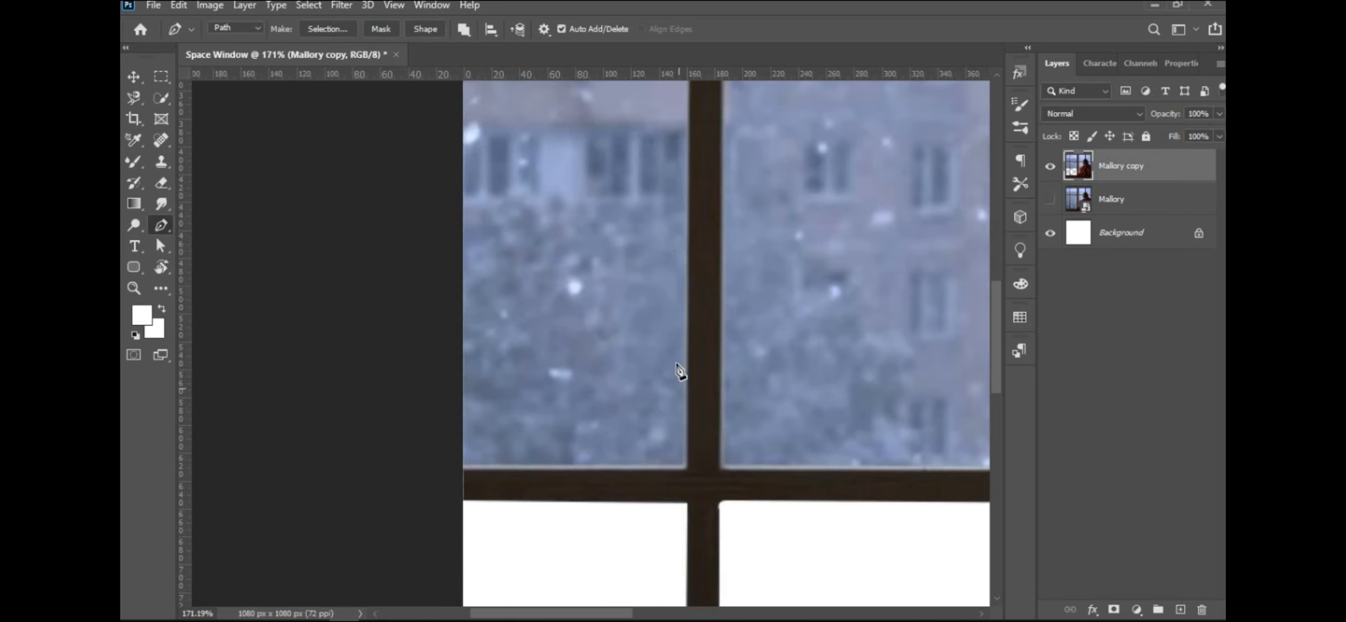
Trace the middle-left glass pane with the Pen tool along the frame's inner edges and just past the canvas edge.
{"action": "scroll", "coordinate": [682, 370], "scroll_direction": "up", "scroll_amount": 5}
{"action": "scroll", "coordinate": [682, 370], "scroll_direction": "left", "scroll_amount": 1}
{"action": "scroll", "coordinate": [710, 208], "scroll_direction": "up", "scroll_amount": 7}
{"action": "left_click", "coordinate": [706, 205]}
{"action": "left_click", "coordinate": [714, 213]}
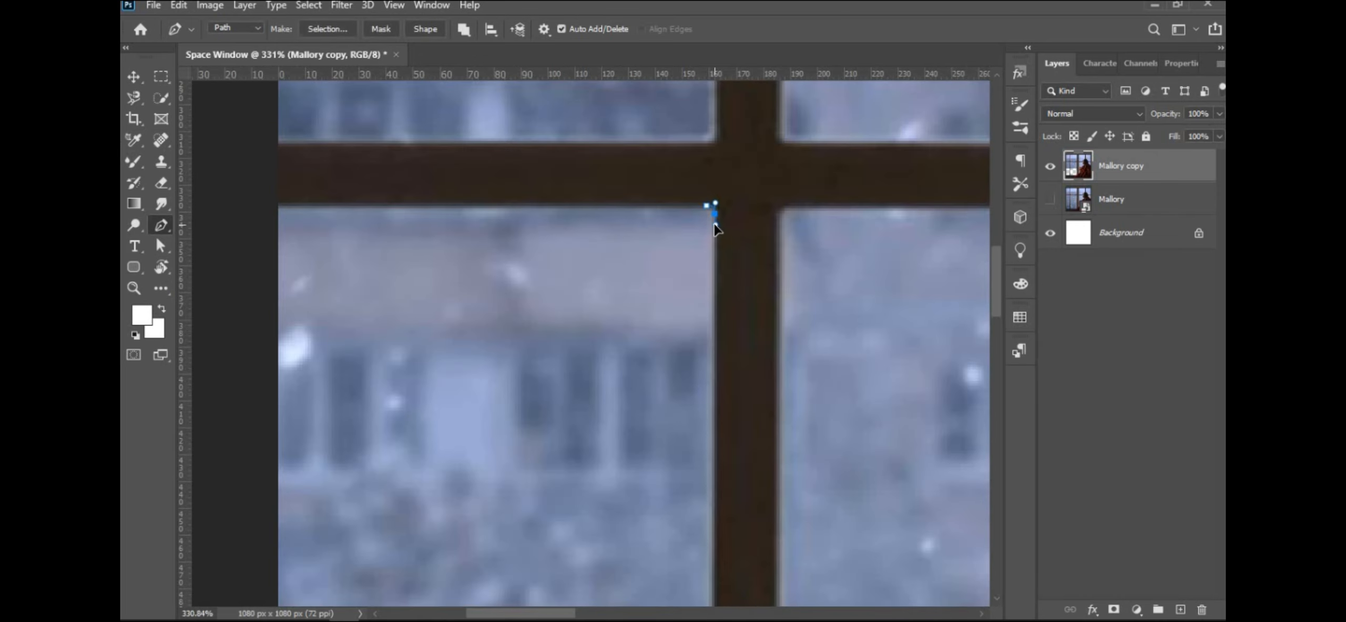
{"action": "scroll", "coordinate": [719, 236], "scroll_direction": "down", "scroll_amount": 10}
{"action": "left_click", "coordinate": [723, 490]}
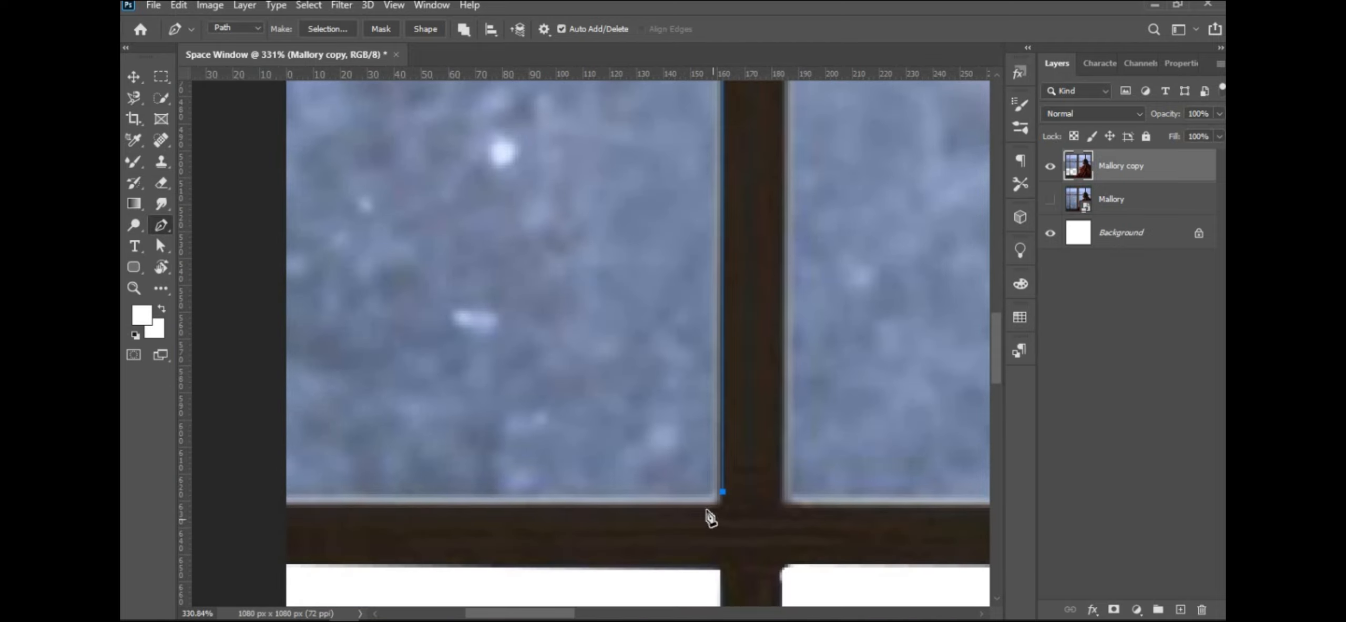
{"action": "left_click", "coordinate": [272, 500]}
{"action": "scroll", "coordinate": [272, 499], "scroll_direction": "down", "scroll_amount": 3}
{"action": "left_click", "coordinate": [356, 114]}
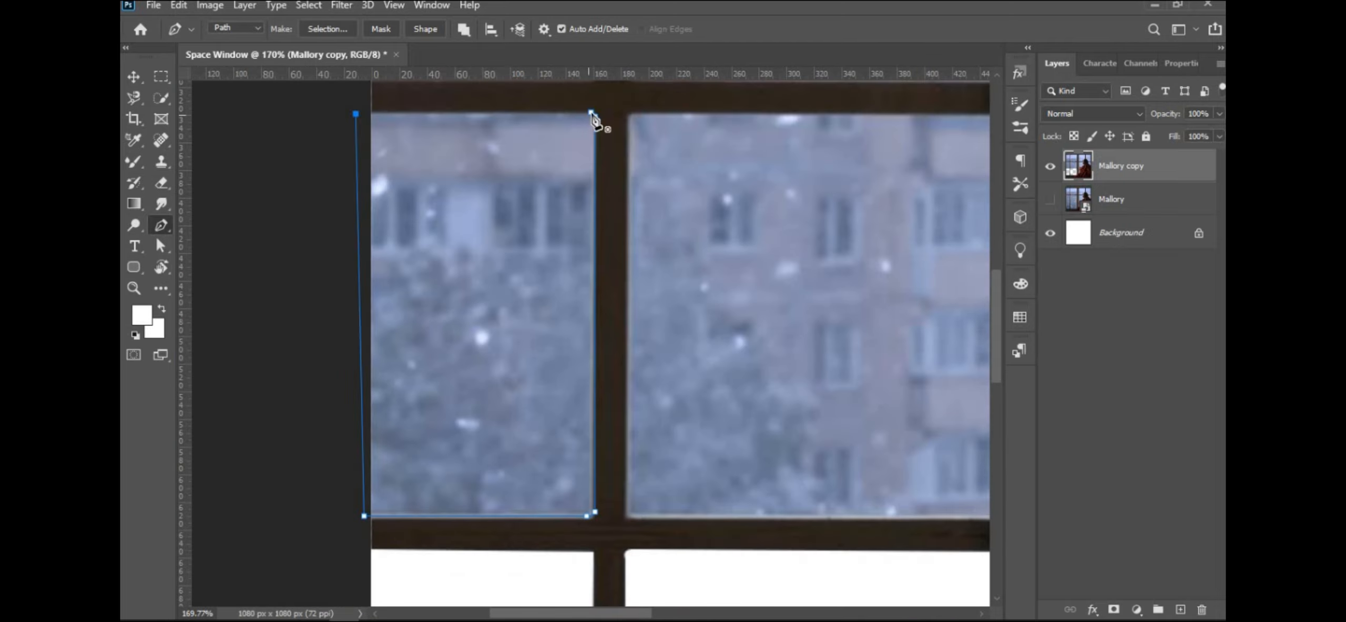
Delete the glass inside the middle-left pane's path and clear the selection.
{"action": "key", "text": "ctrl+Return"}
{"action": "key", "text": "Delete"}
{"action": "key", "text": "ctrl+d"}
Draw a pen path along the left and bottom edges of the middle pane beside the window's centre post.
{"action": "key", "text": "ctrl+0"}
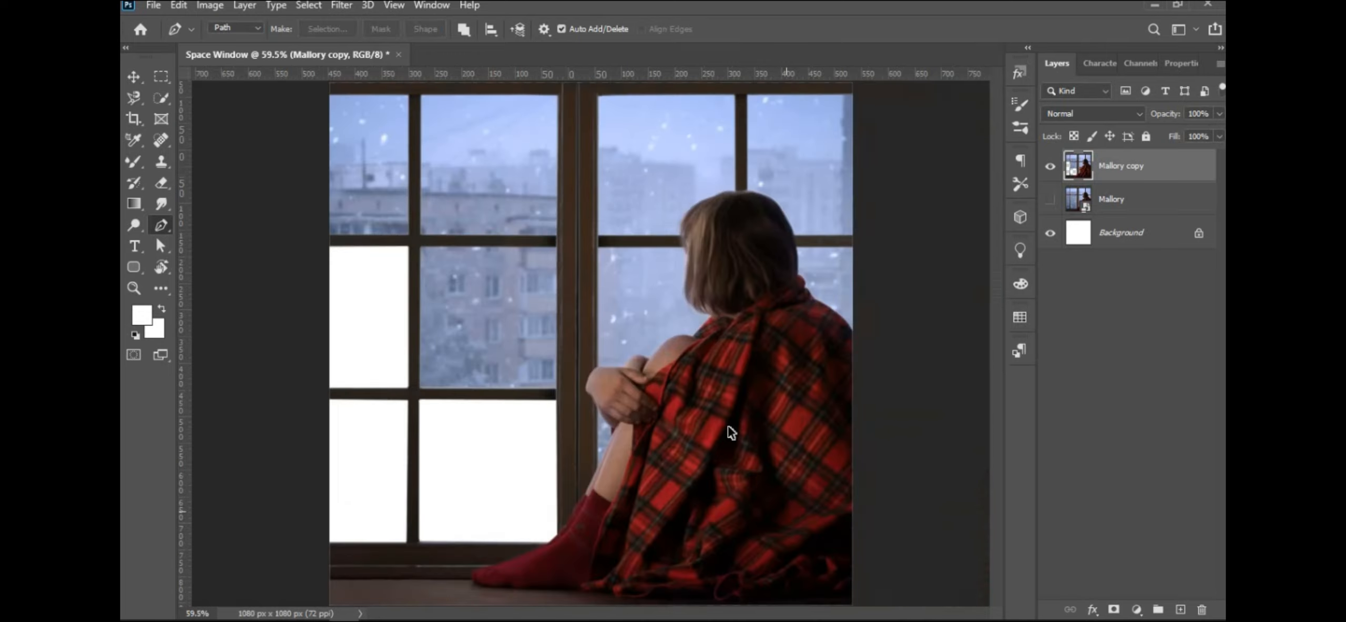
{"action": "scroll", "coordinate": [430, 327], "scroll_direction": "up", "scroll_amount": 5}
{"action": "scroll", "coordinate": [430, 334], "scroll_direction": "down", "scroll_amount": 1}
{"action": "left_click", "coordinate": [397, 117]}
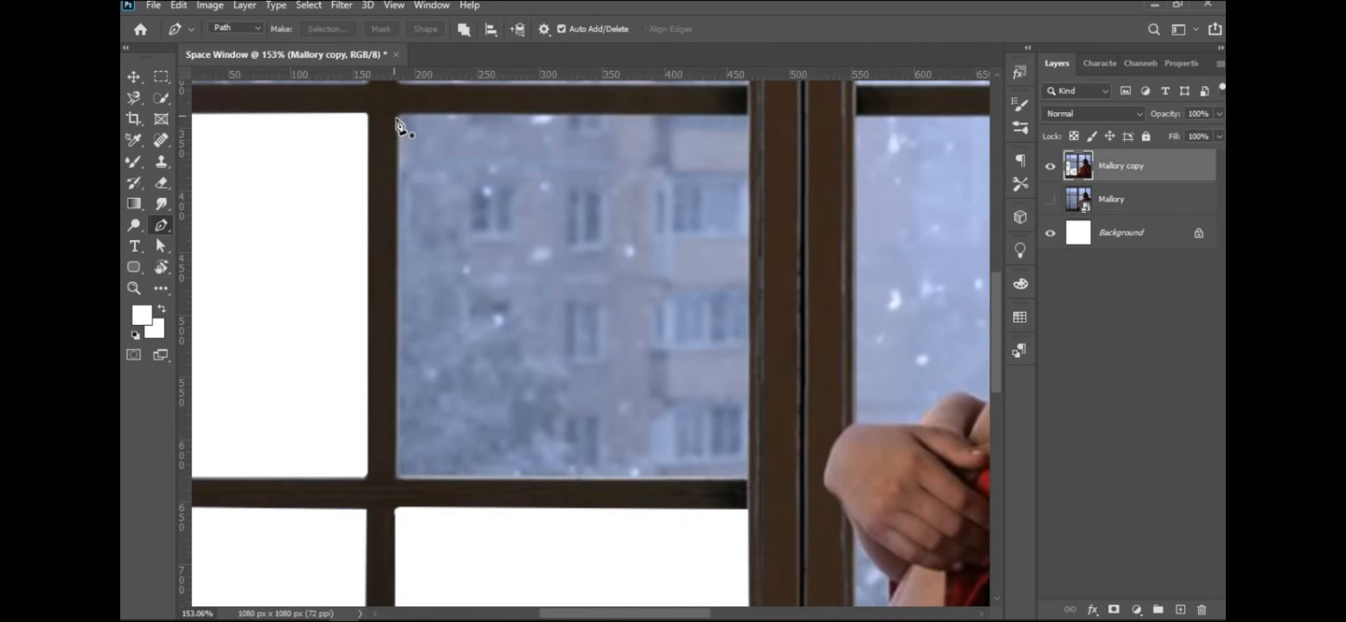
{"action": "left_click", "coordinate": [397, 476]}
{"action": "scroll", "coordinate": [435, 464], "scroll_direction": "up", "scroll_amount": 12}
{"action": "left_click_drag", "start_coordinate": [888, 505], "coordinate": [650, 406]}
{"action": "scroll", "coordinate": [650, 405], "scroll_direction": "down", "scroll_amount": 4}
{"action": "left_click_drag", "start_coordinate": [844, 434], "coordinate": [784, 435]}
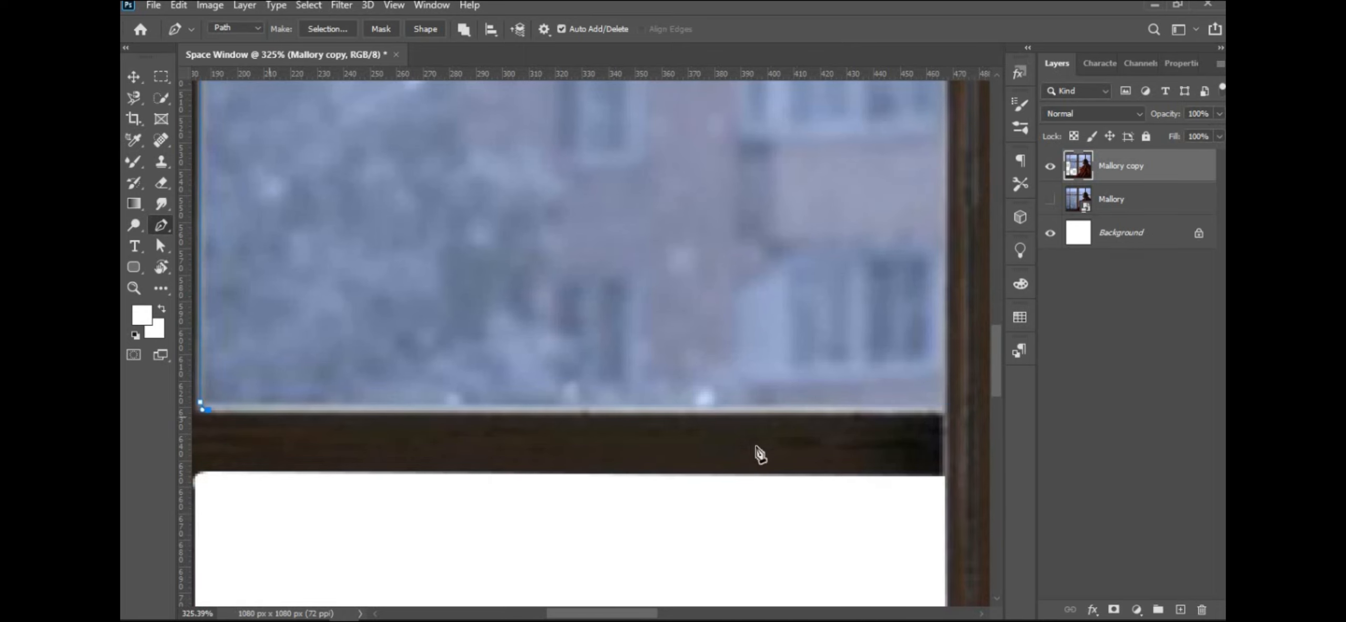
{"action": "left_click", "coordinate": [950, 410]}
Continue the path along the middle pane's right and top edges and close it at the starting point.
{"action": "scroll", "coordinate": [945, 445], "scroll_direction": "up", "scroll_amount": 2}
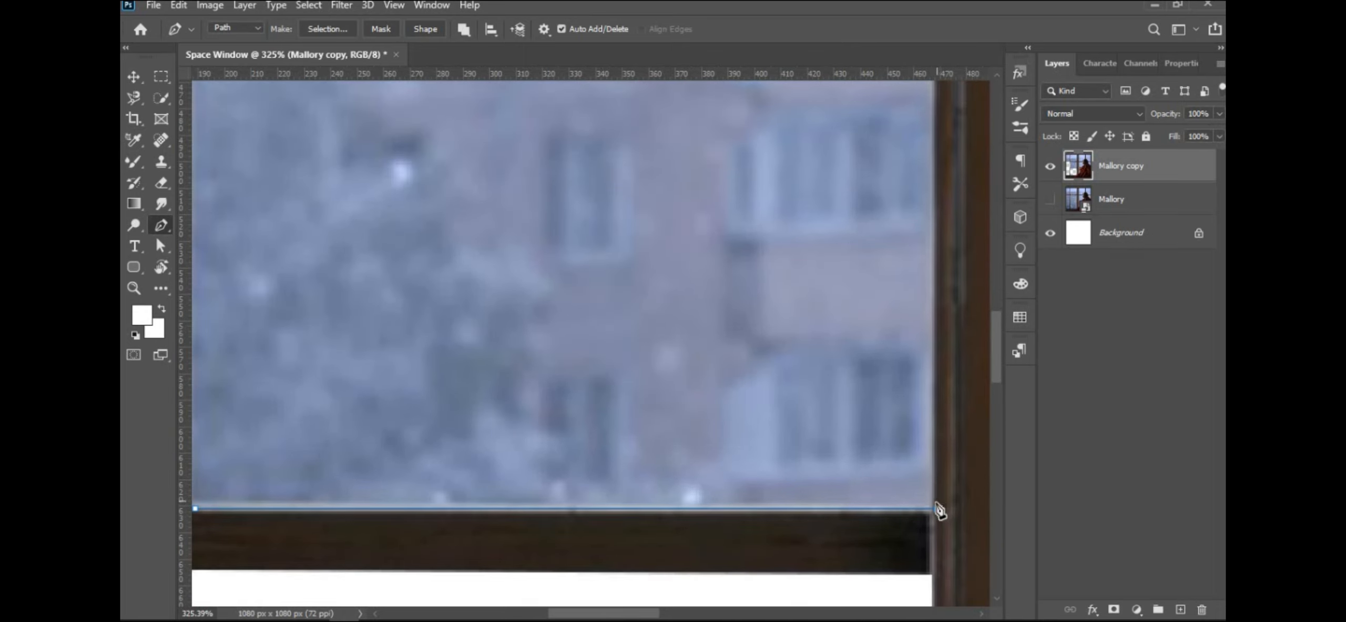
{"action": "left_click_drag", "start_coordinate": [958, 116], "coordinate": [962, 292]}
{"action": "left_click", "coordinate": [941, 235]}
{"action": "left_click_drag", "start_coordinate": [703, 271], "coordinate": [741, 324]}
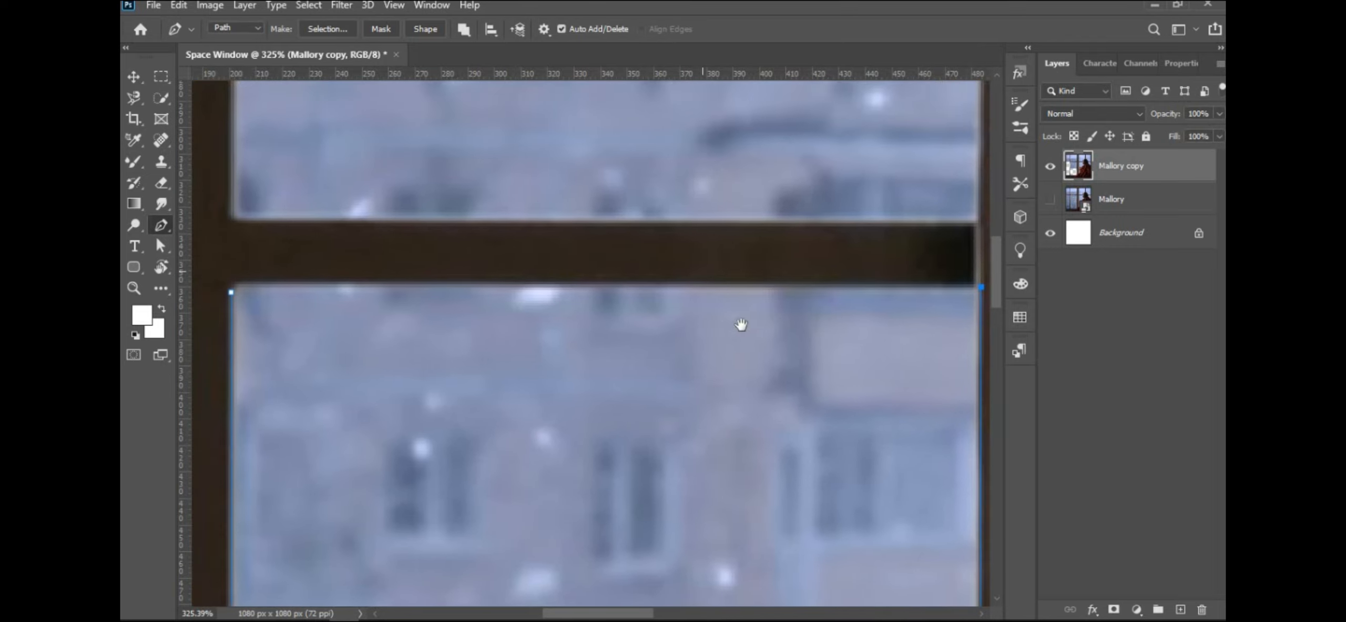
{"action": "left_click", "coordinate": [232, 290]}
Remove the glass of the traced middle pane beside the centre post and deselect.
{"action": "key", "text": "ctrl+Return"}
{"action": "key", "text": "Delete"}
{"action": "key", "text": "ctrl+d"}
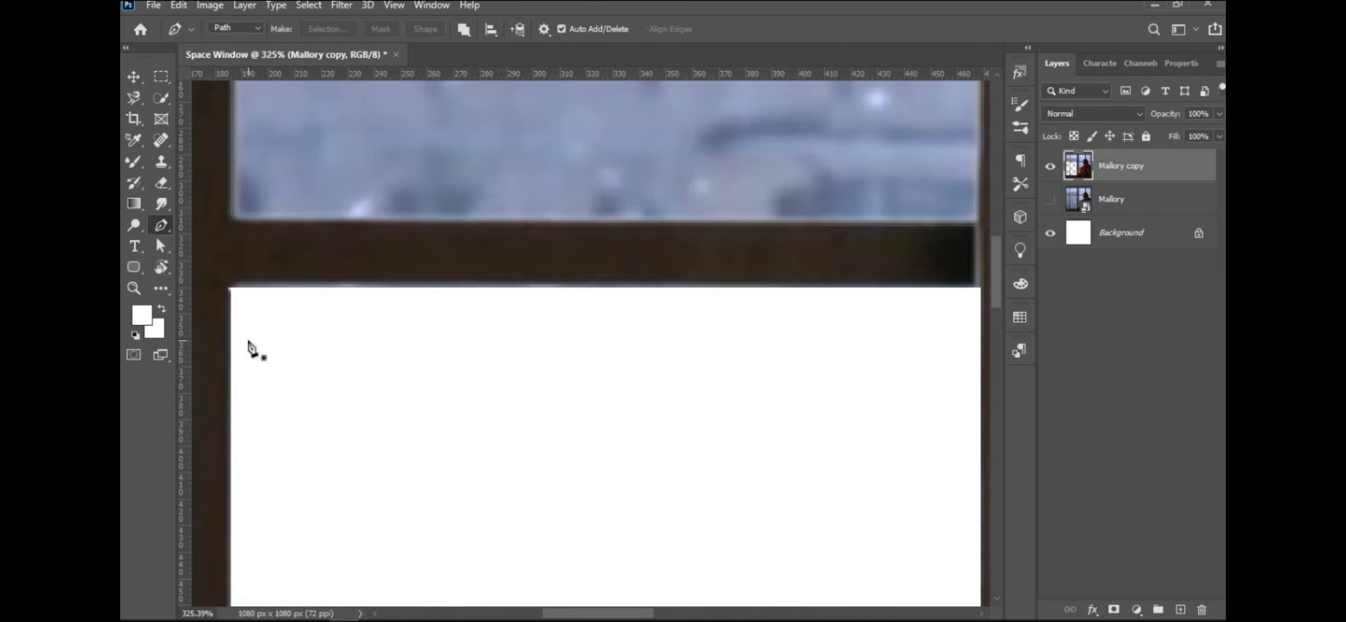
Trace a closed pen path around the top glass pane just left of the window's centre post.
{"action": "scroll", "coordinate": [608, 312], "scroll_direction": "down", "scroll_amount": 6}
{"action": "scroll", "coordinate": [546, 275], "scroll_direction": "up", "scroll_amount": 5}
{"action": "left_click_drag", "start_coordinate": [568, 221], "coordinate": [540, 492]}
{"action": "scroll", "coordinate": [735, 322], "scroll_direction": "up", "scroll_amount": 2}
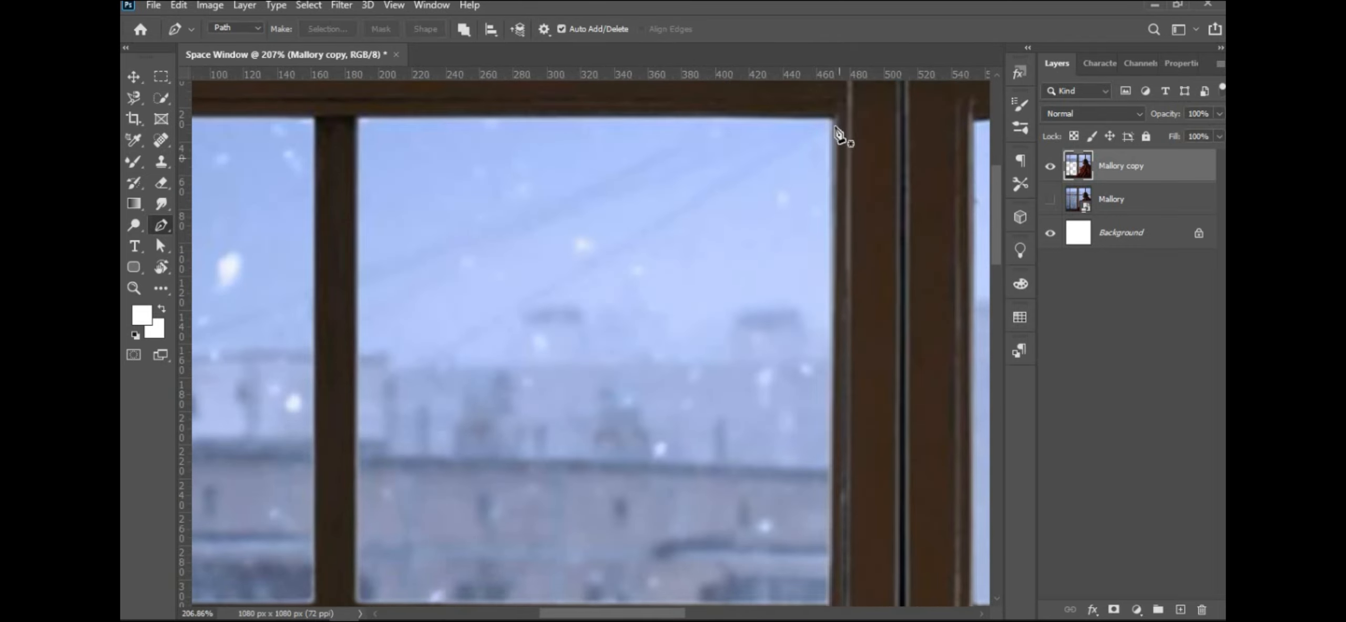
{"action": "left_click", "coordinate": [836, 115]}
{"action": "left_click", "coordinate": [355, 118]}
{"action": "left_click_drag", "start_coordinate": [368, 448], "coordinate": [523, 336]}
{"action": "left_click", "coordinate": [511, 489]}
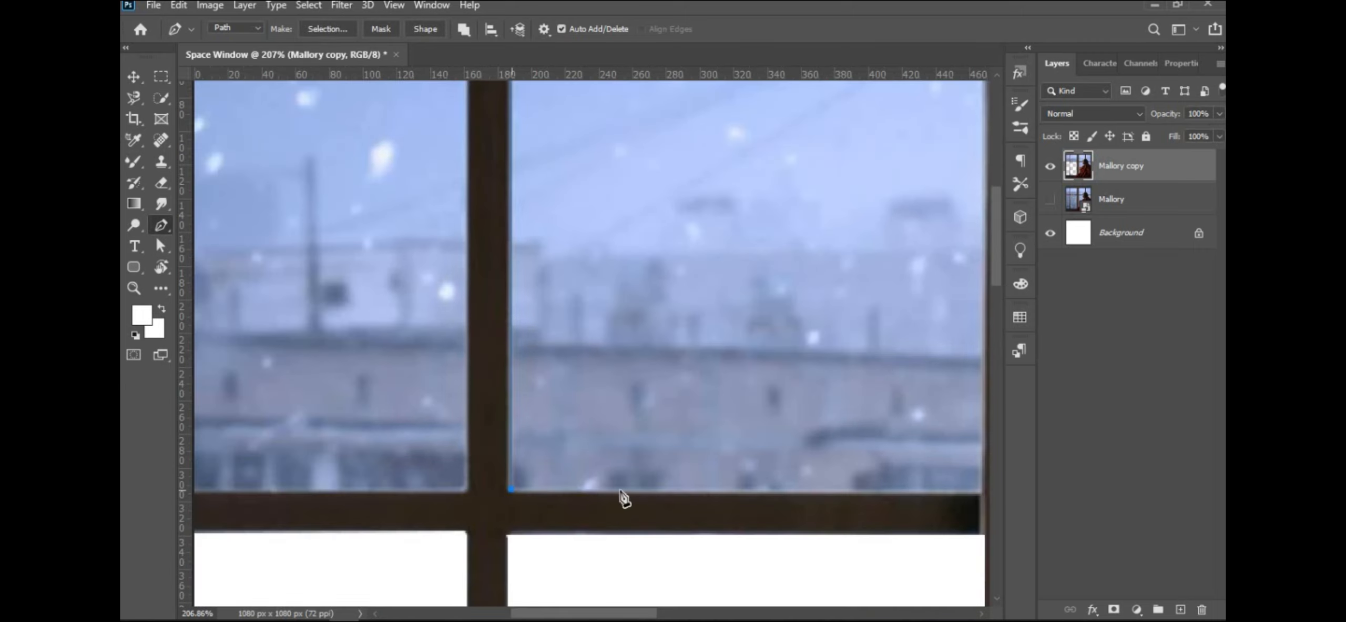
{"action": "left_click_drag", "start_coordinate": [624, 499], "coordinate": [339, 431]}
{"action": "left_click", "coordinate": [695, 421]}
{"action": "scroll", "coordinate": [704, 316], "scroll_direction": "up", "scroll_amount": 5}
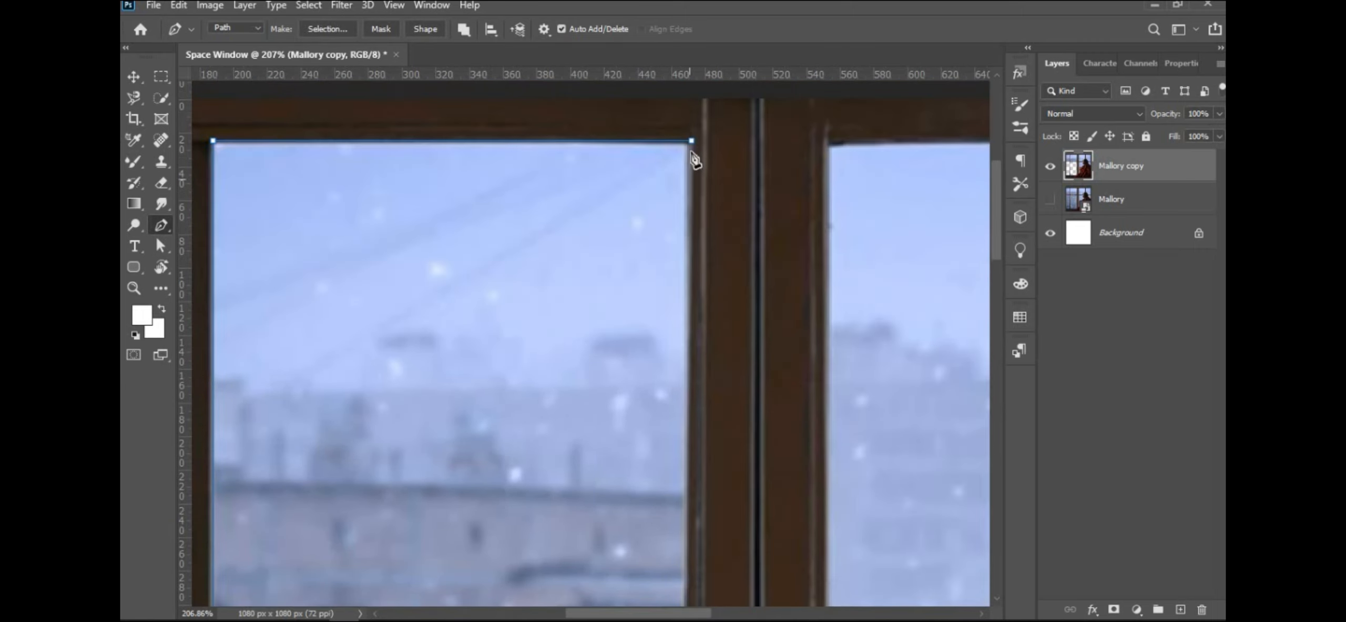
{"action": "left_click", "coordinate": [693, 142]}
Delete the glass of the top pane left of the centre post and clear the selection.
{"action": "key", "text": "ctrl+Return"}
{"action": "key", "text": "Delete"}
{"action": "key", "text": "ctrl+d"}
Trace a closed pen path around the top-left corner pane, extending it slightly past the canvas edge.
{"action": "scroll", "coordinate": [826, 307], "scroll_direction": "left", "scroll_amount": 8}
{"action": "scroll", "coordinate": [736, 420], "scroll_direction": "down", "scroll_amount": 2}
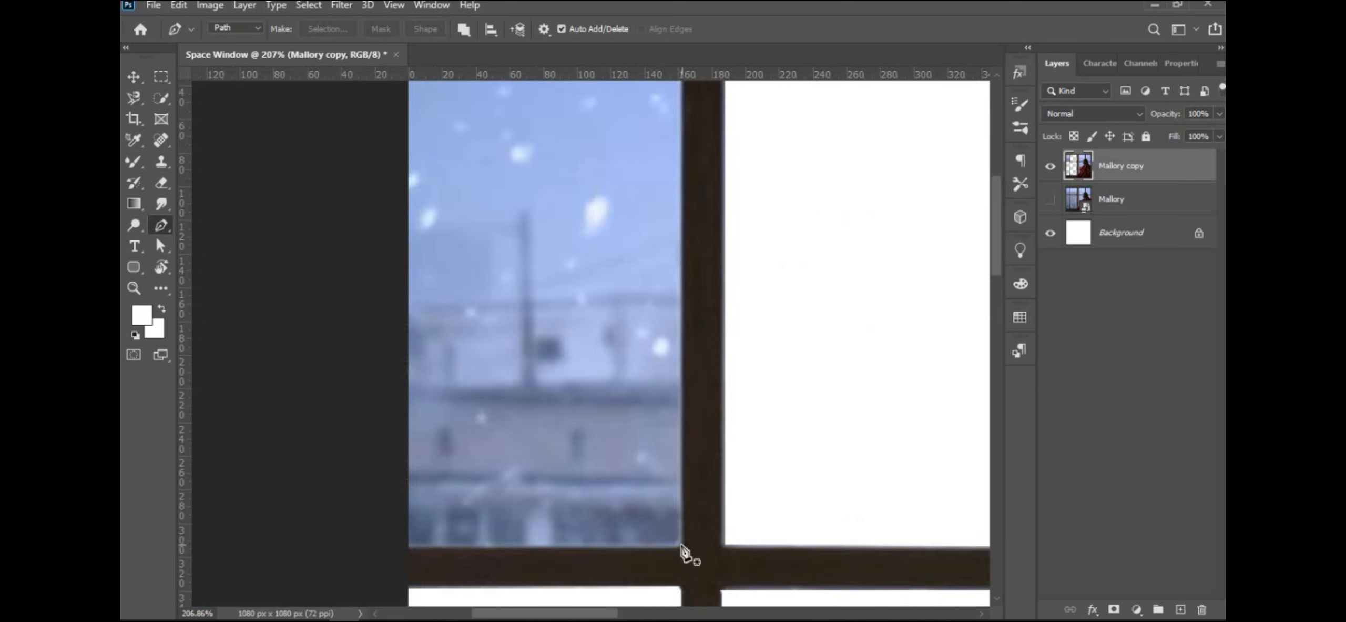
{"action": "left_click", "coordinate": [686, 549]}
{"action": "scroll", "coordinate": [680, 97], "scroll_direction": "up", "scroll_amount": 1}
{"action": "left_click", "coordinate": [689, 110]}
{"action": "left_click", "coordinate": [416, 110]}
{"action": "scroll", "coordinate": [413, 474], "scroll_direction": "down", "scroll_amount": 3}
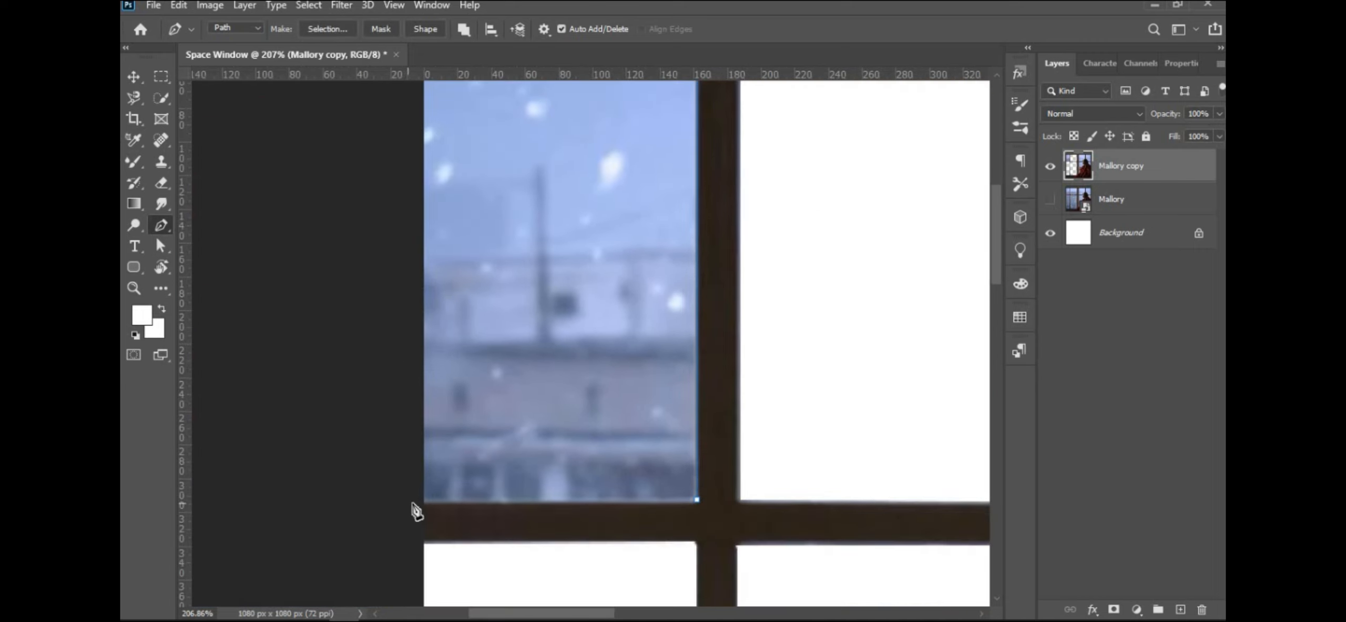
{"action": "left_click", "coordinate": [417, 500]}
{"action": "left_click", "coordinate": [697, 500]}
Delete the top-left corner pane's glass using its path as a selection, then deselect.
{"action": "key", "text": "ctrl+Return"}
{"action": "key", "text": "Delete"}
{"action": "key", "text": "ctrl+d"}
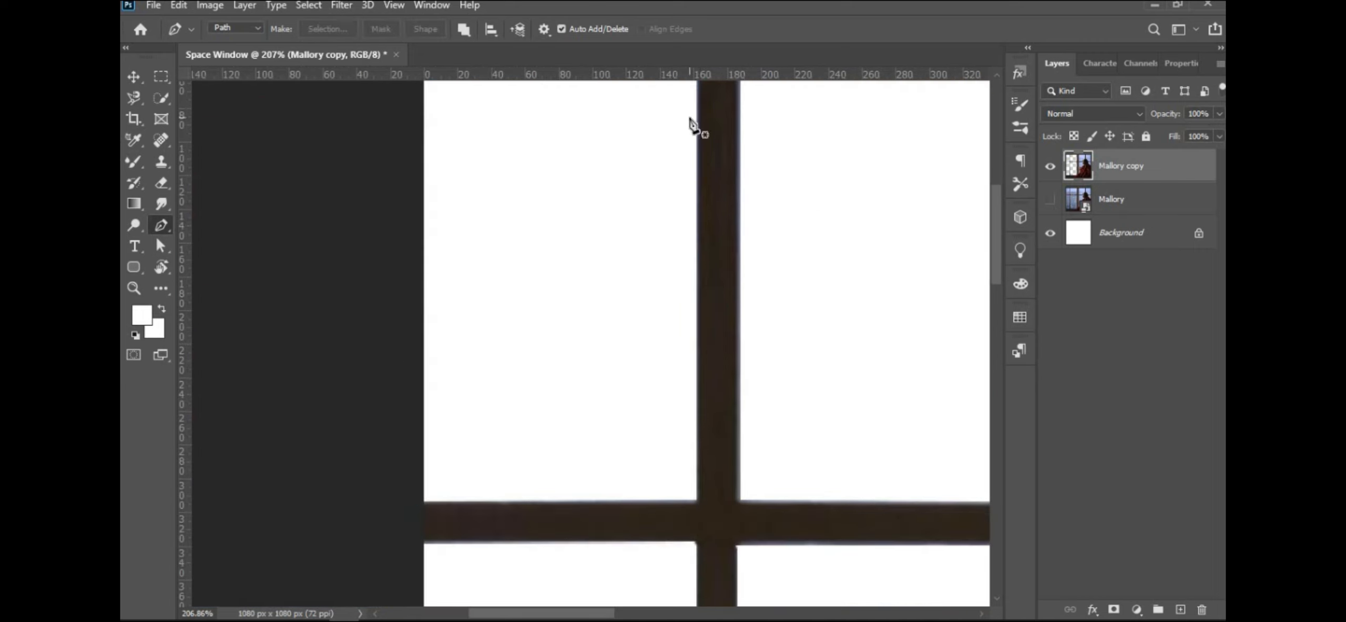
Start a pen path on the top pane right of the centre post, along its left and bottom edges to the hair.
{"action": "scroll", "coordinate": [691, 126], "scroll_direction": "down", "scroll_amount": 8}
{"action": "scroll", "coordinate": [646, 276], "scroll_direction": "up", "scroll_amount": 6}
{"action": "left_click_drag", "start_coordinate": [554, 213], "coordinate": [530, 489]}
{"action": "left_click", "coordinate": [507, 139]}
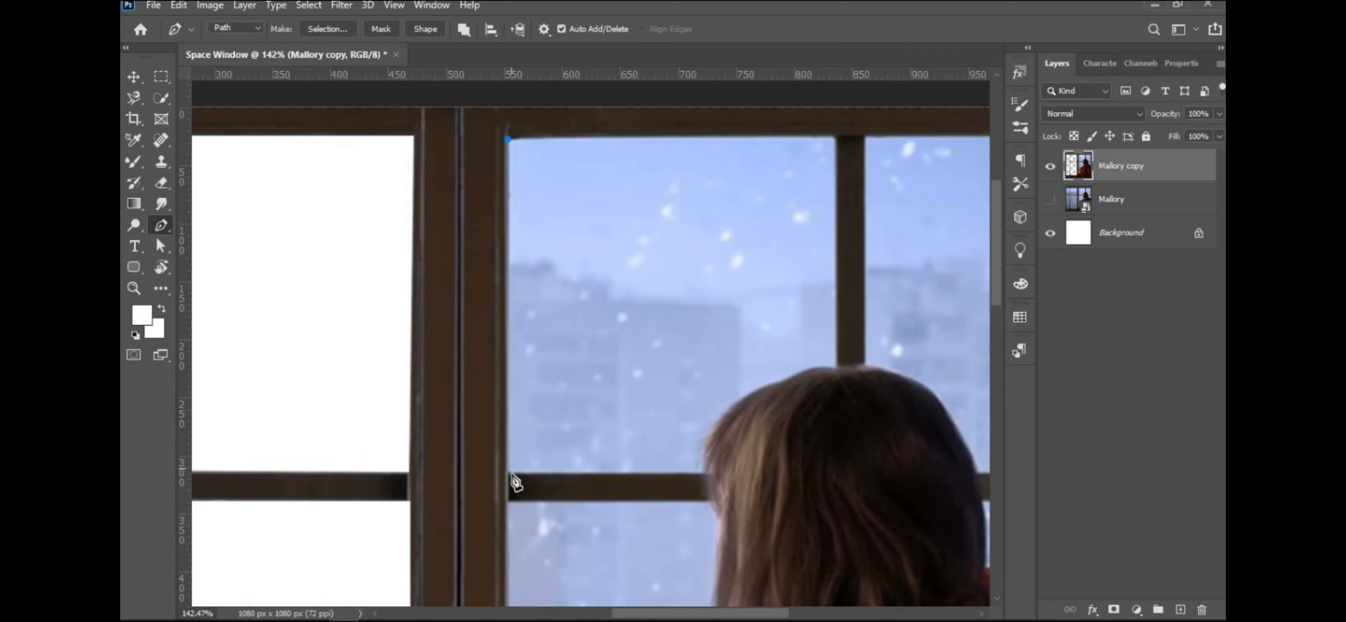
{"action": "left_click", "coordinate": [508, 476]}
{"action": "left_click", "coordinate": [707, 475]}
{"action": "scroll", "coordinate": [710, 463], "scroll_direction": "up", "scroll_amount": 4}
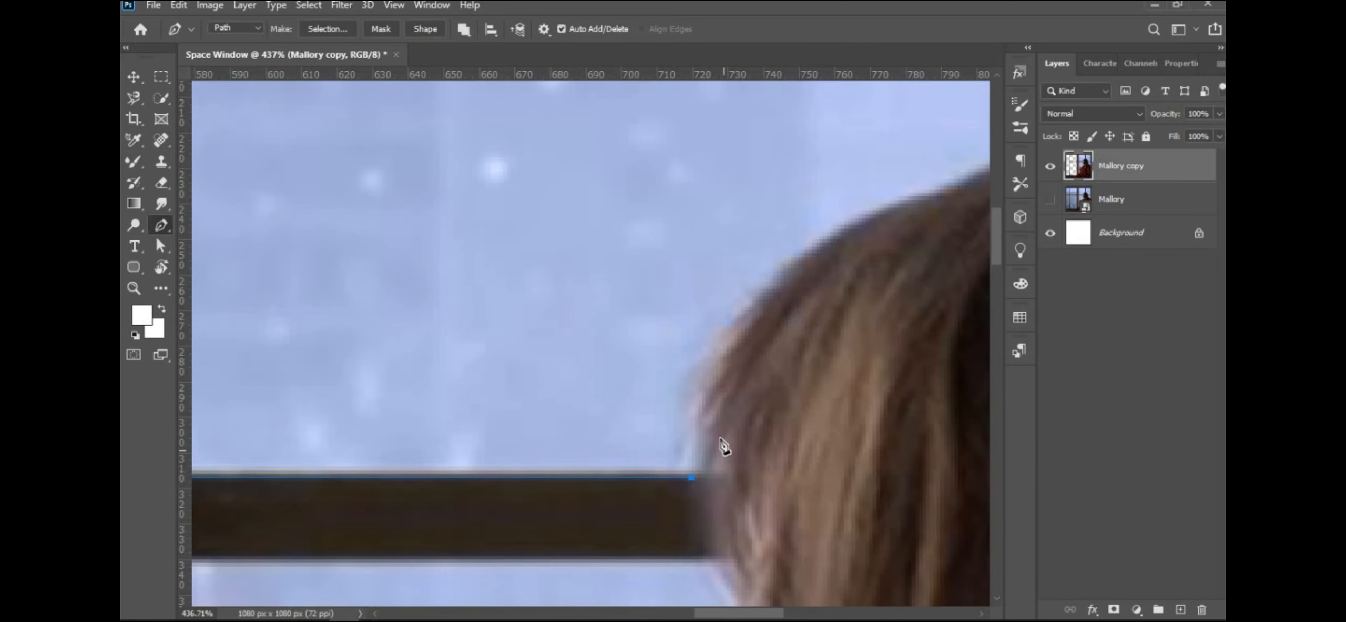
Extend the path with curved anchor points along the top of the hair to the vertical window bar.
{"action": "left_click_drag", "start_coordinate": [758, 296], "coordinate": [865, 228]}
{"action": "left_click", "coordinate": [759, 296], "text": "alt"}
{"action": "left_click_drag", "start_coordinate": [929, 198], "coordinate": [859, 571]}
{"action": "left_click", "coordinate": [687, 418], "text": "alt"}
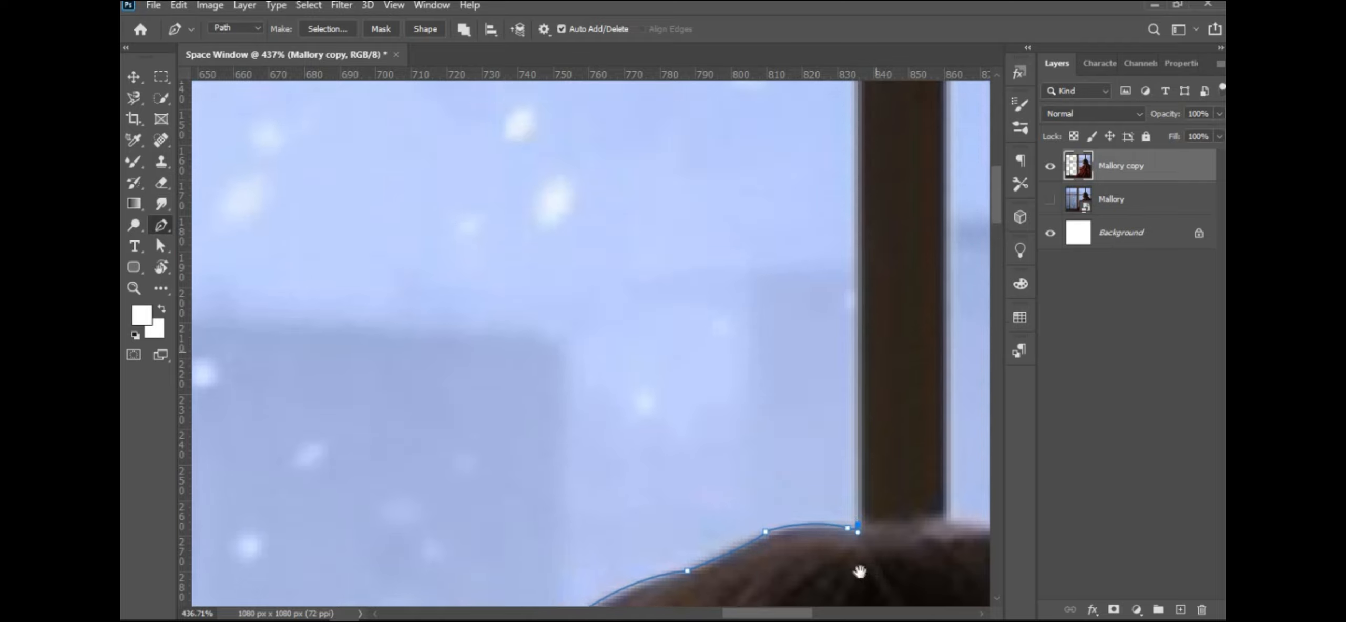
Extend the pen path up the vertical bar and along the pane's top edge, closing it at the starting corner.
{"action": "left_click_drag", "start_coordinate": [825, 247], "coordinate": [811, 601]}
{"action": "left_click_drag", "start_coordinate": [963, 565], "coordinate": [889, 450]}
{"action": "key", "text": "ctrl+z"}
{"action": "left_click_drag", "start_coordinate": [859, 372], "coordinate": [609, 55]}
{"action": "left_click", "coordinate": [585, 255]}
{"action": "left_click_drag", "start_coordinate": [604, 252], "coordinate": [617, 558]}
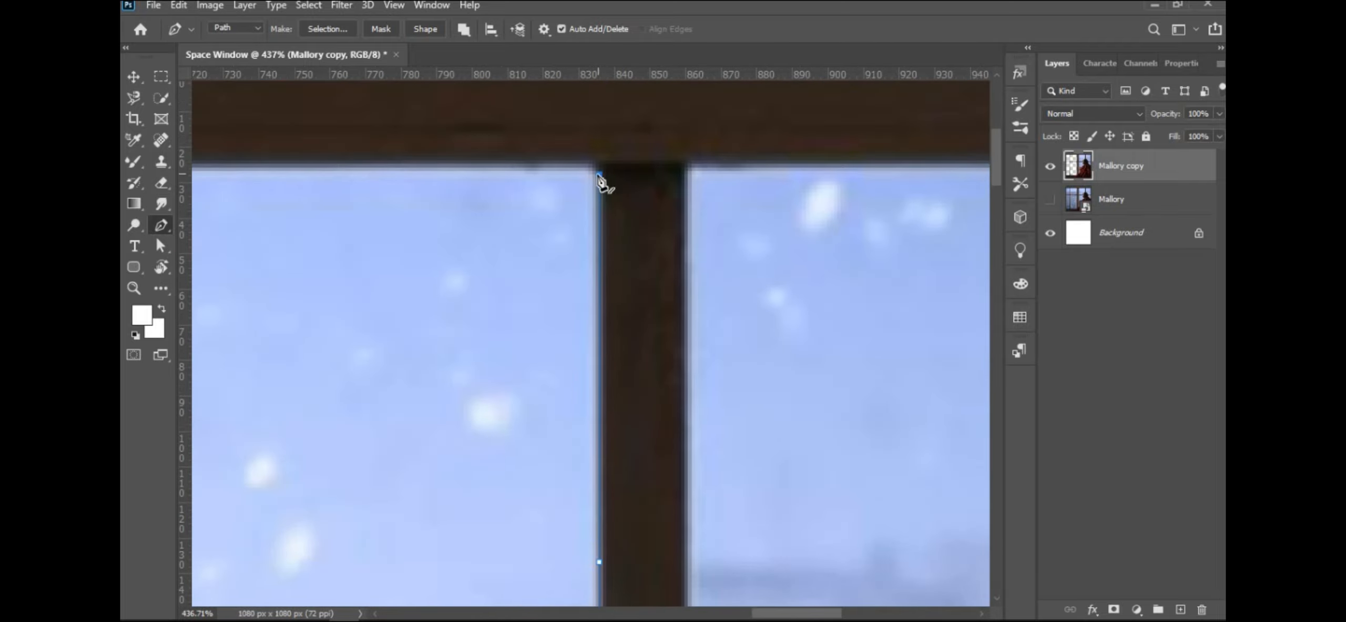
{"action": "left_click", "coordinate": [571, 164], "text": "alt"}
{"action": "left_click_drag", "start_coordinate": [571, 164], "coordinate": [739, 198]}
{"action": "left_click", "coordinate": [406, 201]}
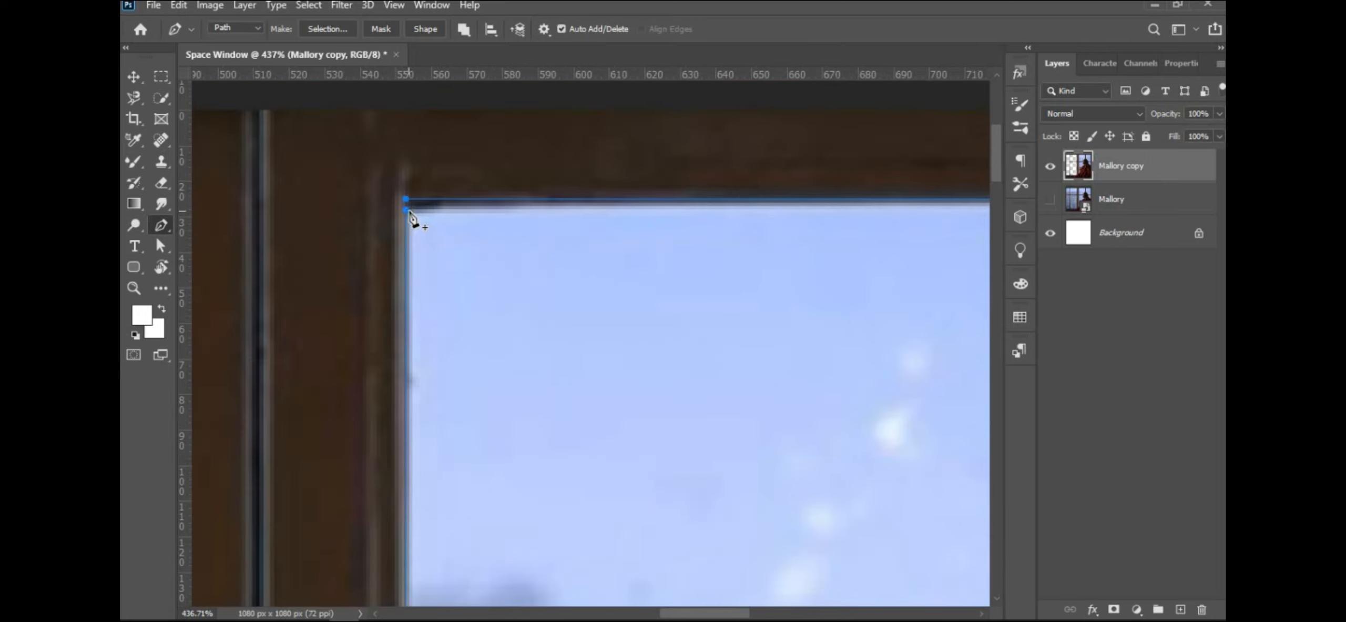
Delete the glass of the top pane right of the centre post using its path as a selection, then deselect.
{"action": "key", "text": "ctrl+Return"}
{"action": "key", "text": "Delete"}
{"action": "key", "text": "ctrl+d"}
Start a pen path on the top-right corner pane, down the vertical bar and along the hair to the horizontal bar.
{"action": "scroll", "coordinate": [581, 261], "scroll_direction": "down", "scroll_amount": 6}
{"action": "scroll", "coordinate": [580, 261], "scroll_direction": "up", "scroll_amount": 1}
{"action": "left_click_drag", "start_coordinate": [845, 280], "coordinate": [652, 246]}
{"action": "scroll", "coordinate": [652, 247], "scroll_direction": "up", "scroll_amount": 2}
{"action": "left_click_drag", "start_coordinate": [733, 553], "coordinate": [428, 472]}
{"action": "scroll", "coordinate": [467, 168], "scroll_direction": "up", "scroll_amount": 1}
{"action": "scroll", "coordinate": [467, 168], "scroll_direction": "down", "scroll_amount": 1}
{"action": "left_click", "coordinate": [462, 109]}
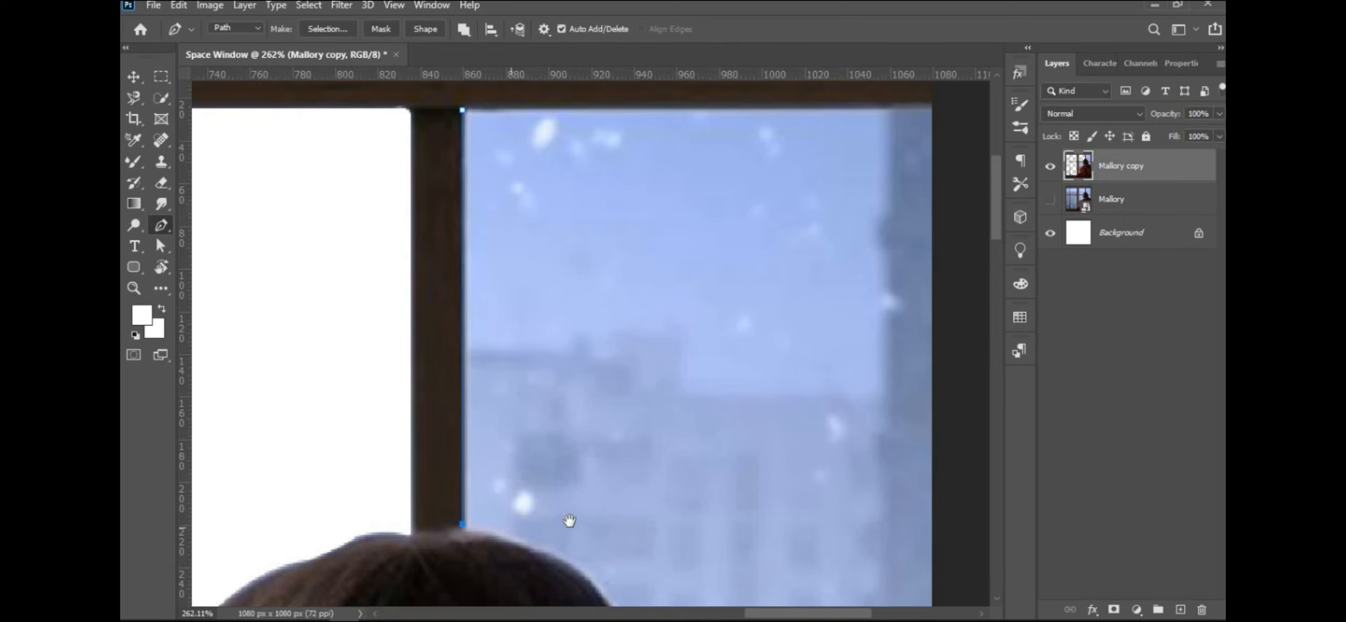
{"action": "left_click_drag", "start_coordinate": [569, 521], "coordinate": [361, 206]}
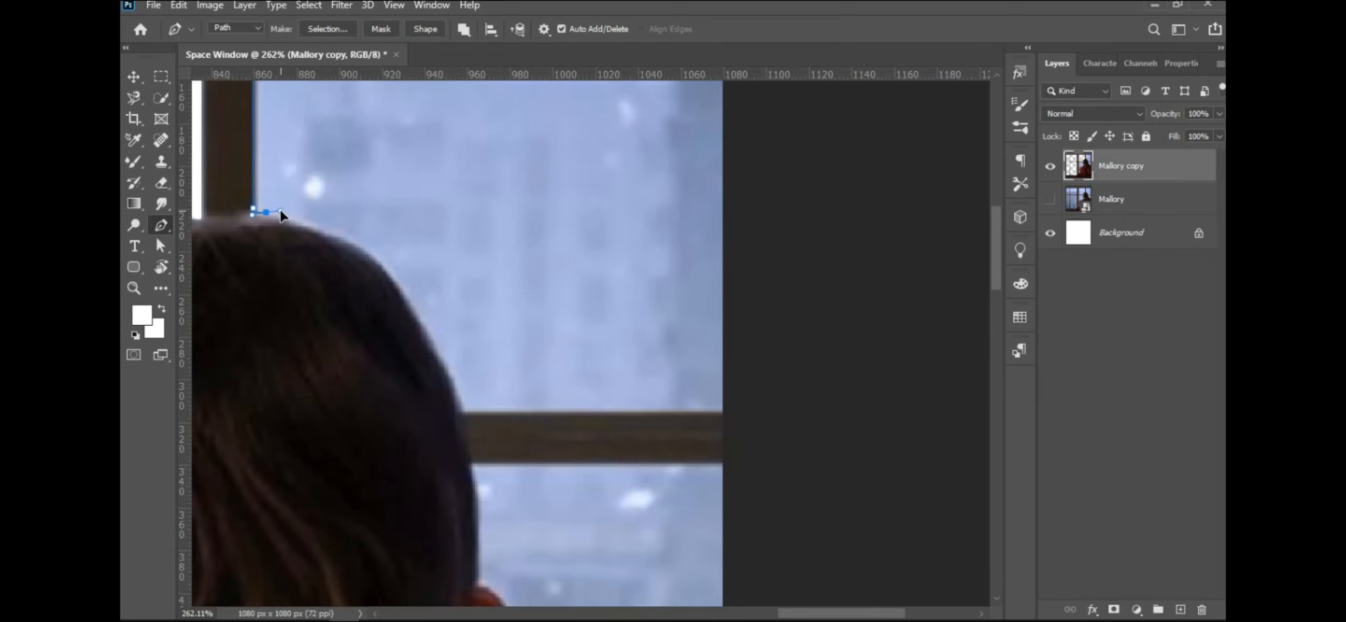
{"action": "left_click_drag", "start_coordinate": [281, 213], "coordinate": [282, 219]}
{"action": "left_click_drag", "start_coordinate": [388, 272], "coordinate": [413, 314]}
{"action": "left_click_drag", "start_coordinate": [460, 411], "coordinate": [465, 450]}
{"action": "left_click", "coordinate": [460, 411], "text": "alt"}
Extend the path along the horizontal bar past the canvas edge, up to the pane's top, and close it.
{"action": "scroll", "coordinate": [512, 407], "scroll_direction": "up", "scroll_amount": 8}
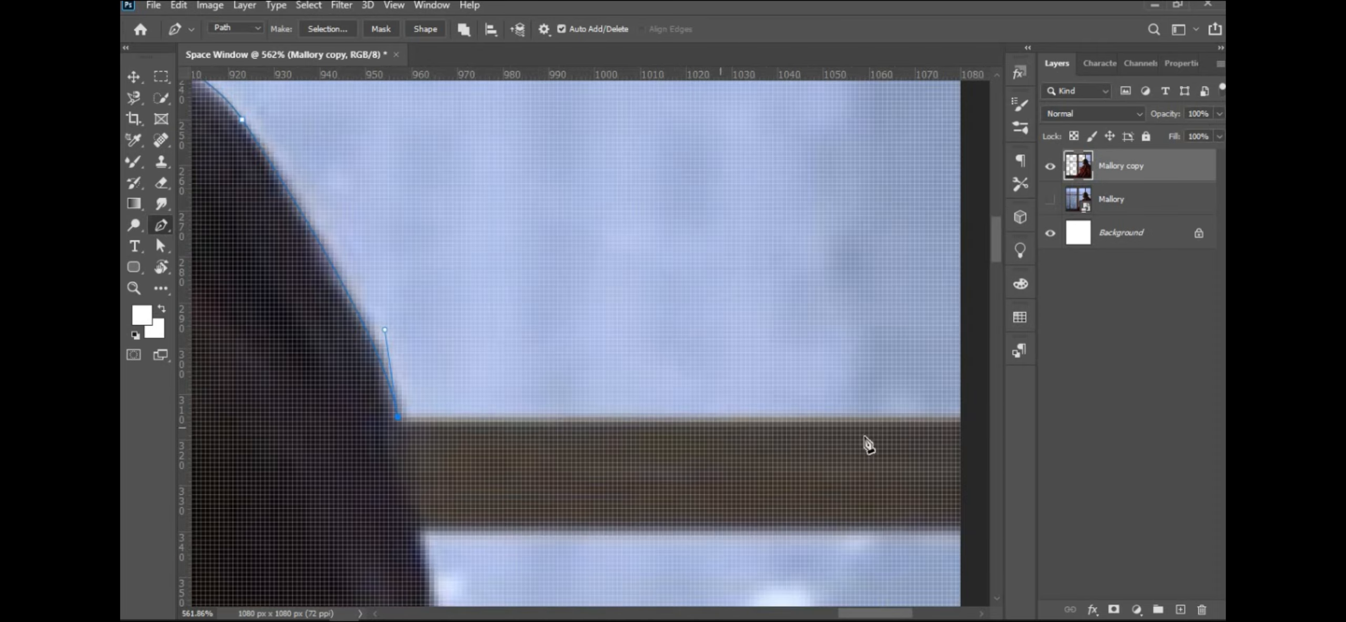
{"action": "scroll", "coordinate": [857, 429], "scroll_direction": "down", "scroll_amount": 5}
{"action": "left_click", "coordinate": [932, 424]}
{"action": "left_click_drag", "start_coordinate": [926, 400], "coordinate": [865, 597]}
{"action": "left_click_drag", "start_coordinate": [841, 90], "coordinate": [805, 484]}
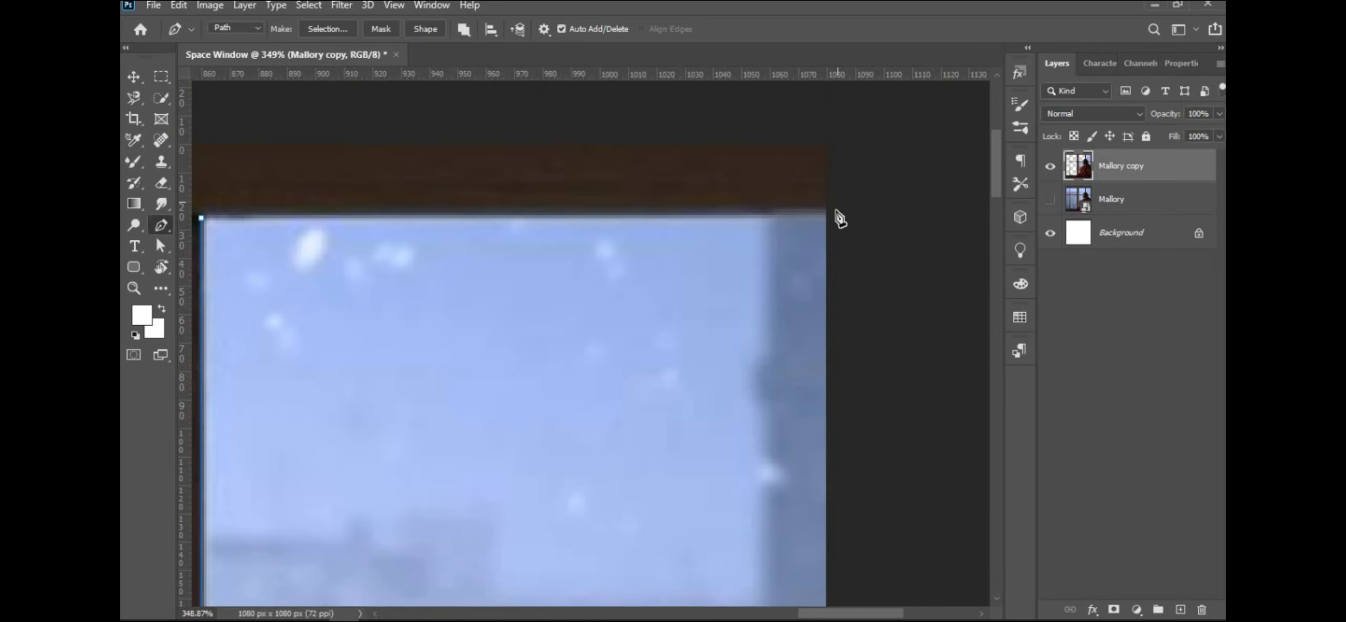
{"action": "left_click", "coordinate": [834, 209]}
{"action": "left_click", "coordinate": [202, 218]}
Delete the top-right corner pane's glass using its path as a selection, then deselect.
{"action": "key", "text": "ctrl+Return"}
{"action": "key", "text": "Delete"}
{"action": "key", "text": "ctrl+d"}
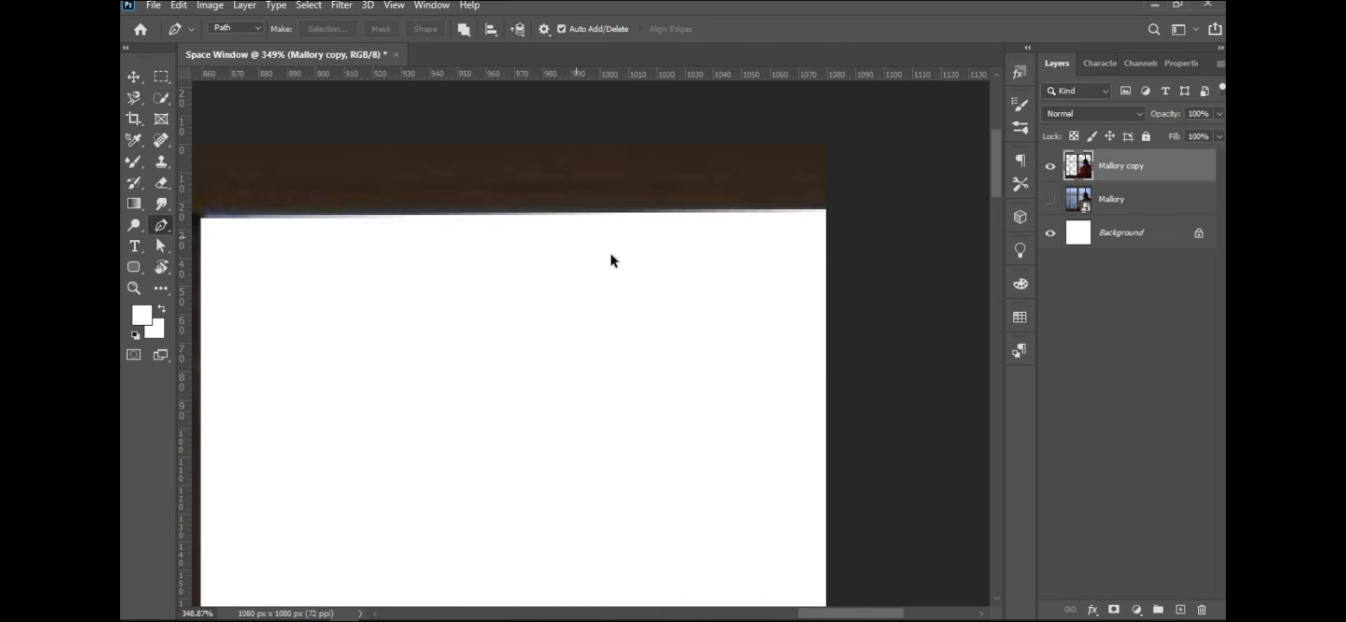
Trace a closed pen path around the glass below the right horizontal bar, following the hair, collar and shoulder and passing the canvas edge.
{"action": "scroll", "coordinate": [610, 250], "scroll_direction": "down", "scroll_amount": 13}
{"action": "scroll", "coordinate": [582, 277], "scroll_direction": "up", "scroll_amount": 10}
{"action": "left_click", "coordinate": [404, 231]}
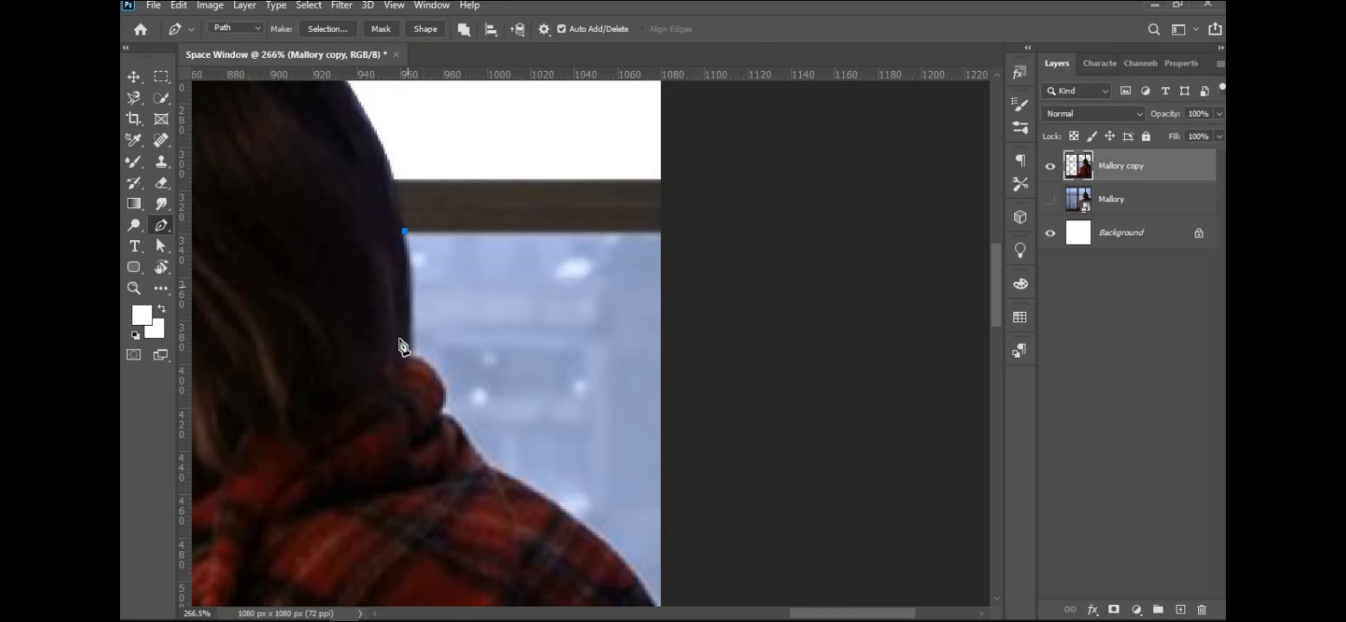
{"action": "left_click_drag", "start_coordinate": [411, 356], "coordinate": [427, 448]}
{"action": "scroll", "coordinate": [489, 471], "scroll_direction": "down", "scroll_amount": 3}
{"action": "left_click_drag", "start_coordinate": [607, 442], "coordinate": [632, 502]}
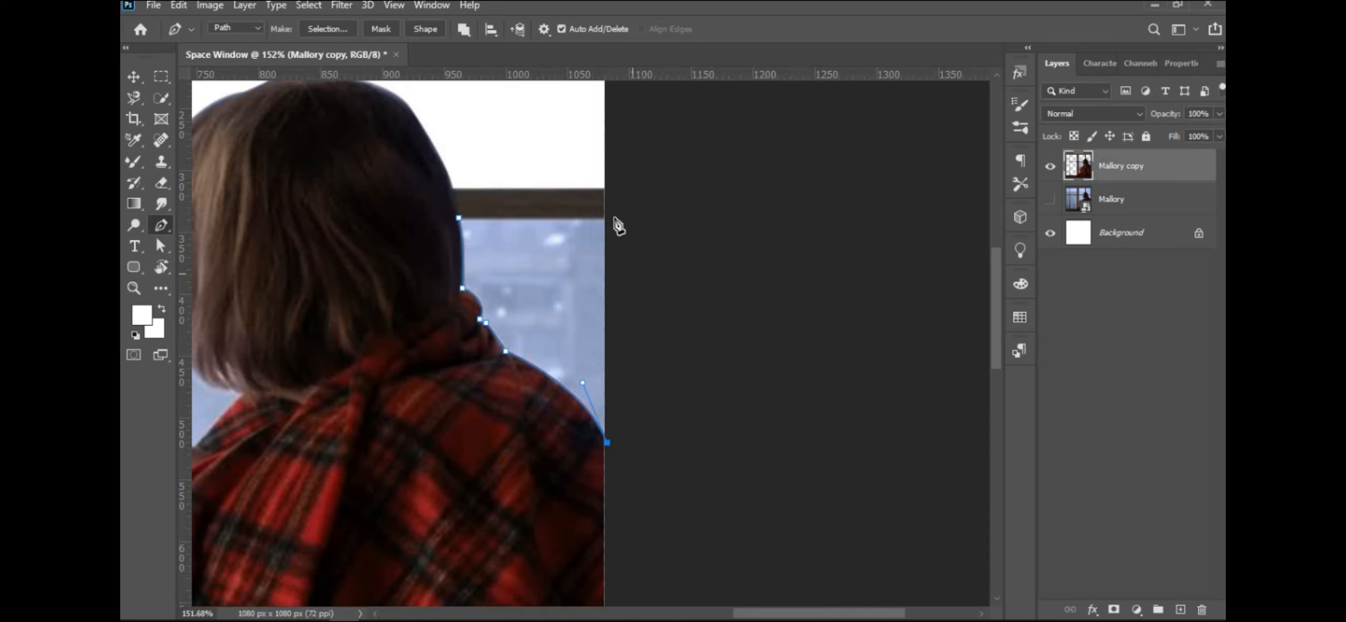
{"action": "left_click", "coordinate": [619, 220]}
{"action": "scroll", "coordinate": [613, 222], "scroll_direction": "up", "scroll_amount": 3}
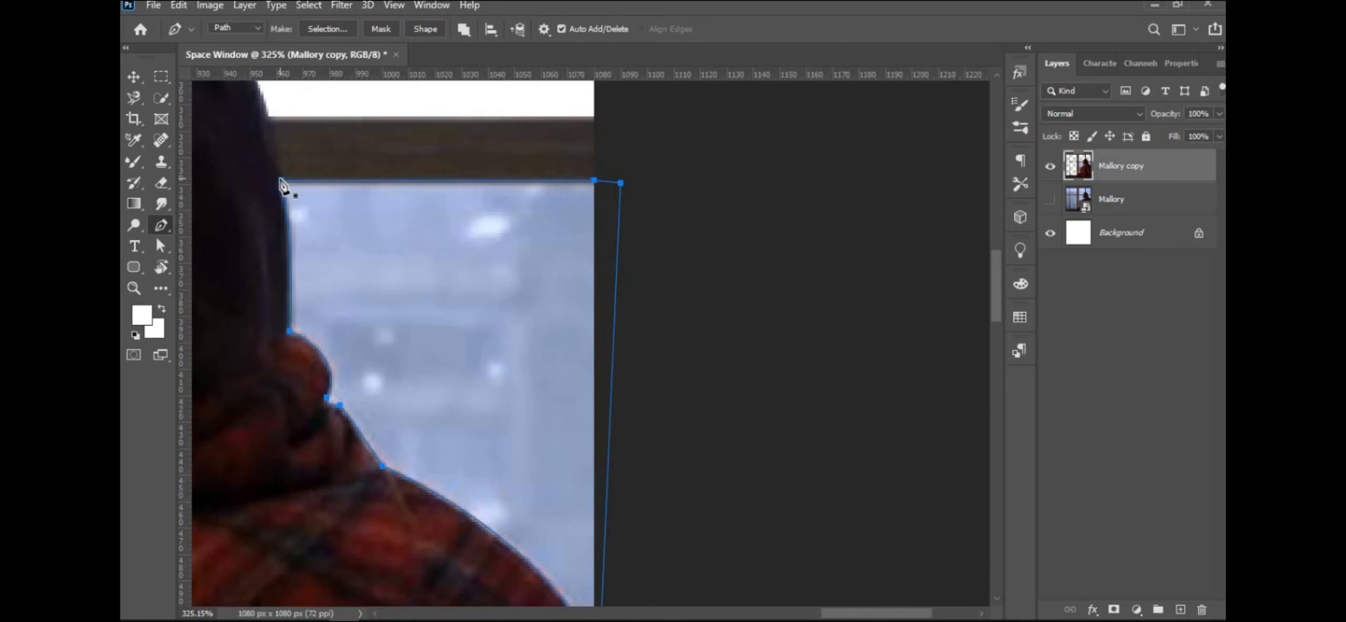
Delete the glass beside the girl's shoulder using its path as a selection, then deselect.
{"action": "key", "text": "ctrl+Return"}
{"action": "key", "text": "Delete"}
{"action": "key", "text": "ctrl+d"}
Start a pen path on the middle pane right of the centre post, down its left edge and over the arm to the knee.
{"action": "scroll", "coordinate": [289, 279], "scroll_direction": "down", "scroll_amount": 10}
{"action": "scroll", "coordinate": [265, 304], "scroll_direction": "up", "scroll_amount": 3}
{"action": "left_click", "coordinate": [431, 166]}
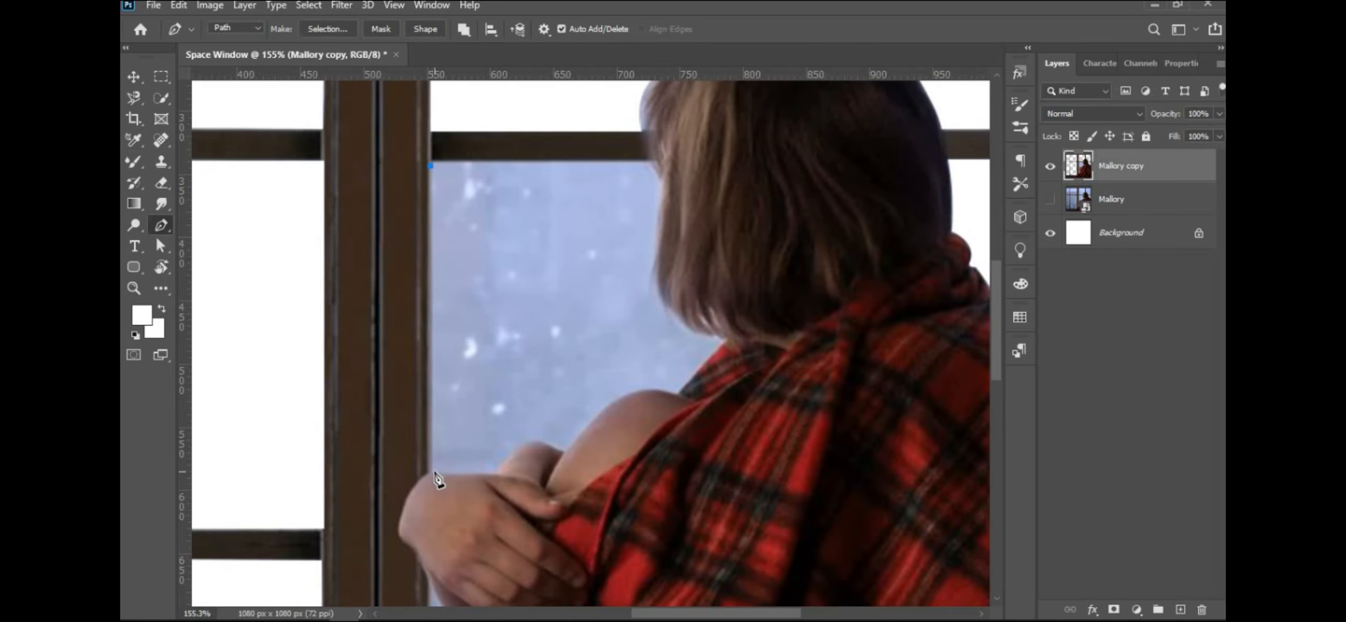
{"action": "left_click", "coordinate": [430, 475]}
{"action": "scroll", "coordinate": [518, 485], "scroll_direction": "up", "scroll_amount": 3}
{"action": "left_click_drag", "start_coordinate": [528, 483], "coordinate": [676, 481]}
{"action": "left_click_drag", "start_coordinate": [622, 414], "coordinate": [671, 427]}
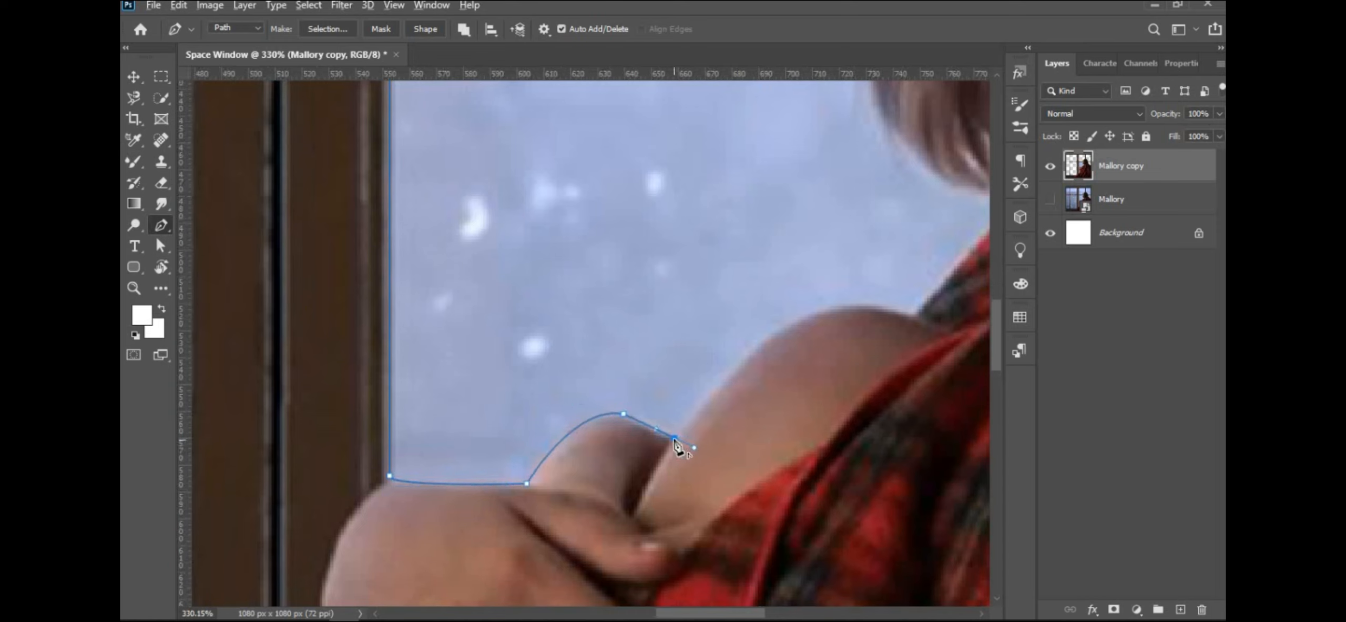
{"action": "mouse_move", "coordinate": [655, 377]}
{"action": "left_mouse_down"}
{"action": "mouse_move", "coordinate": [496, 400]}
{"action": "mouse_move", "coordinate": [677, 440]}
{"action": "mouse_move", "coordinate": [702, 432]}
{"action": "left_mouse_up"}
{"action": "key", "text": "ctrl+z"}
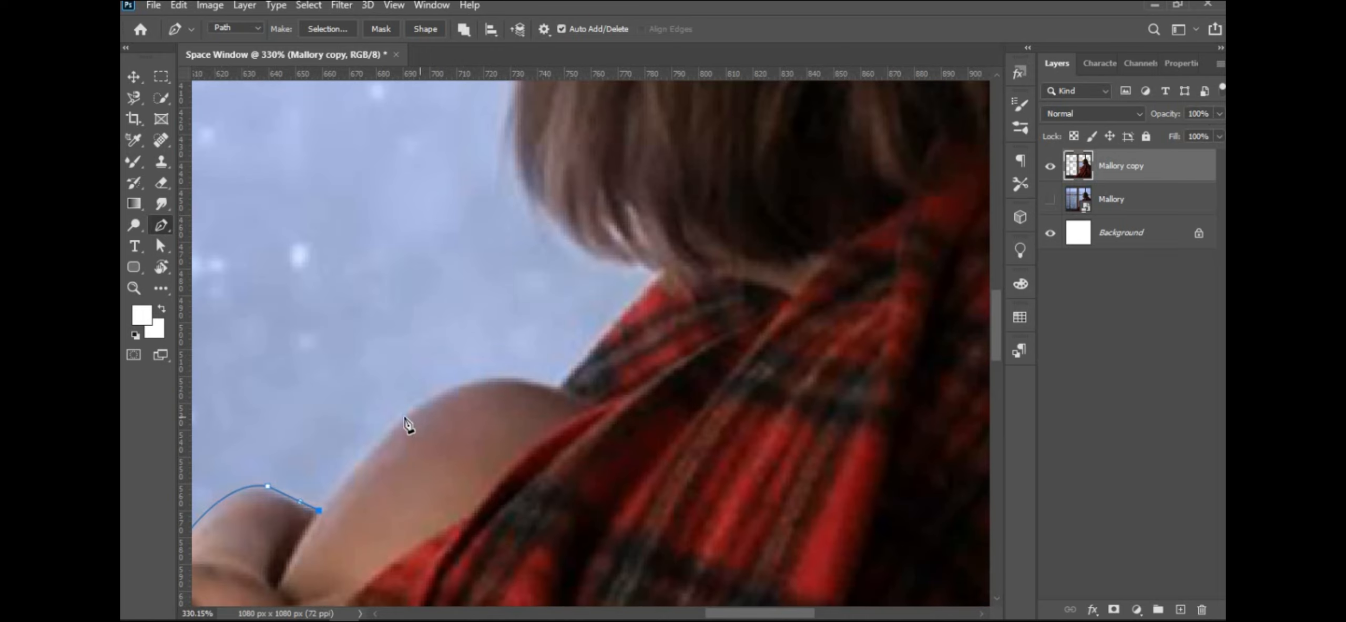
Extend the path over the knee and up the plaid blanket's edge to the tip of the hair.
{"action": "left_click_drag", "start_coordinate": [391, 428], "coordinate": [427, 405]}
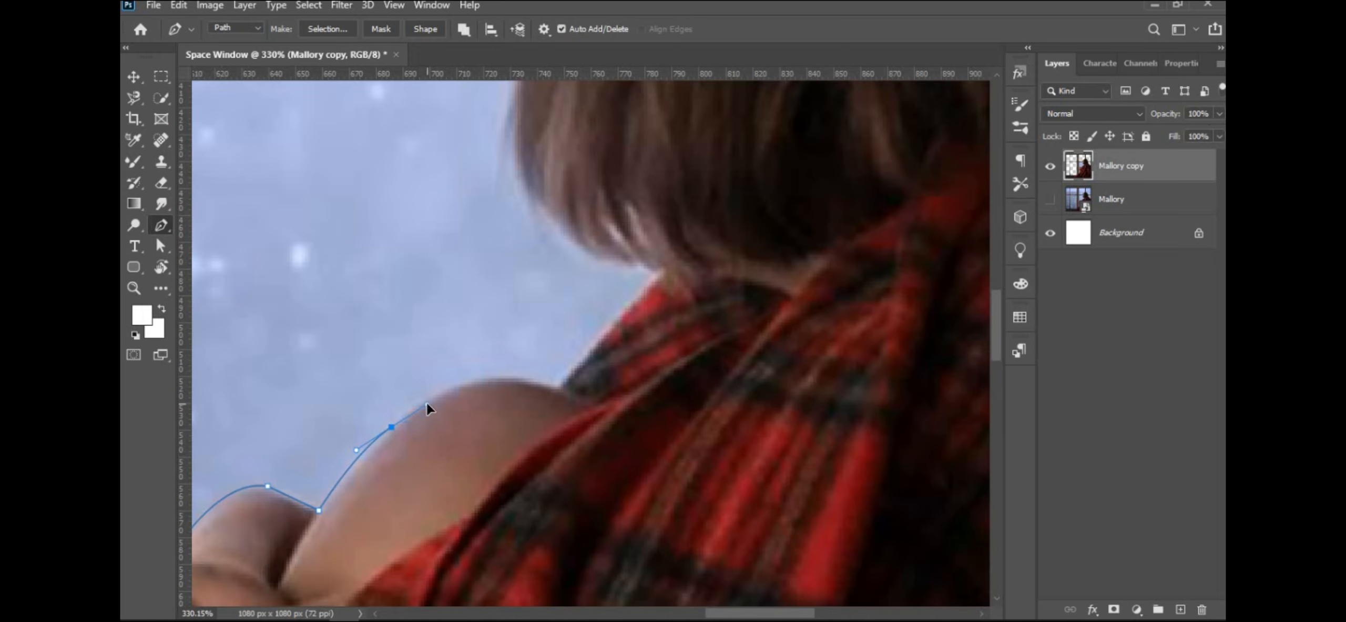
{"action": "left_click_drag", "start_coordinate": [560, 390], "coordinate": [667, 429]}
{"action": "left_click", "coordinate": [560, 389], "text": "alt"}
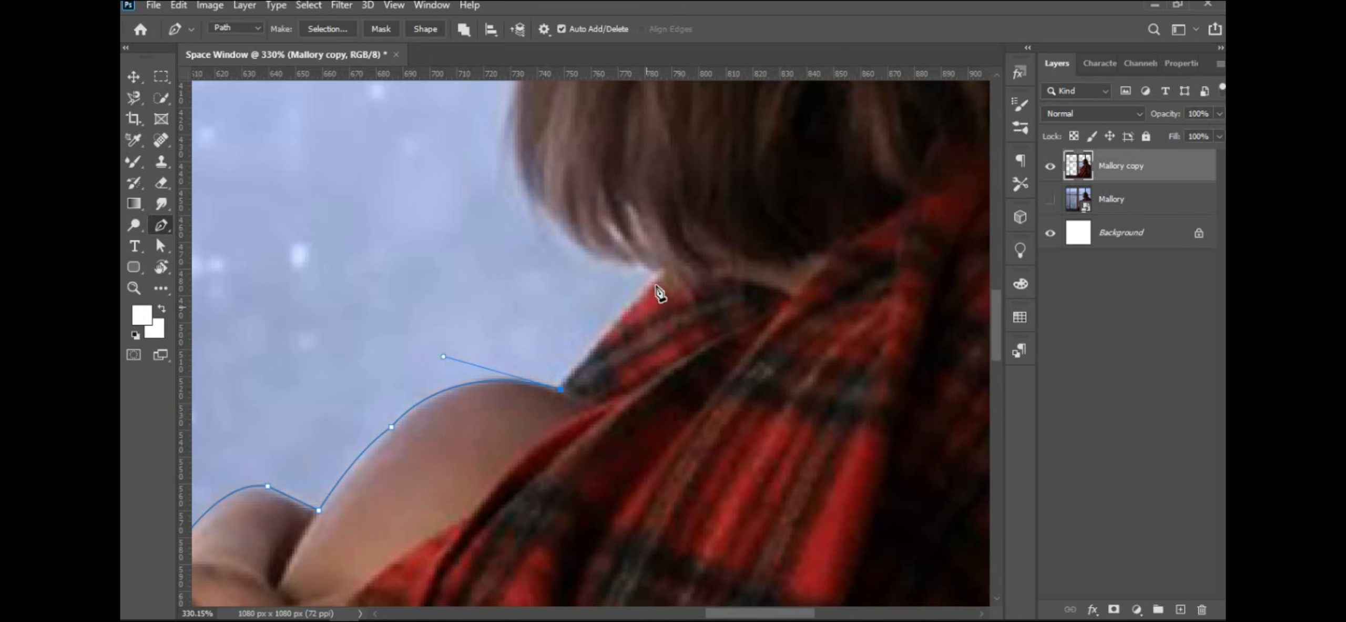
{"action": "left_click", "coordinate": [657, 275]}
{"action": "left_click", "coordinate": [634, 268], "text": "alt"}
{"action": "scroll", "coordinate": [589, 283], "scroll_direction": "up", "scroll_amount": 2}
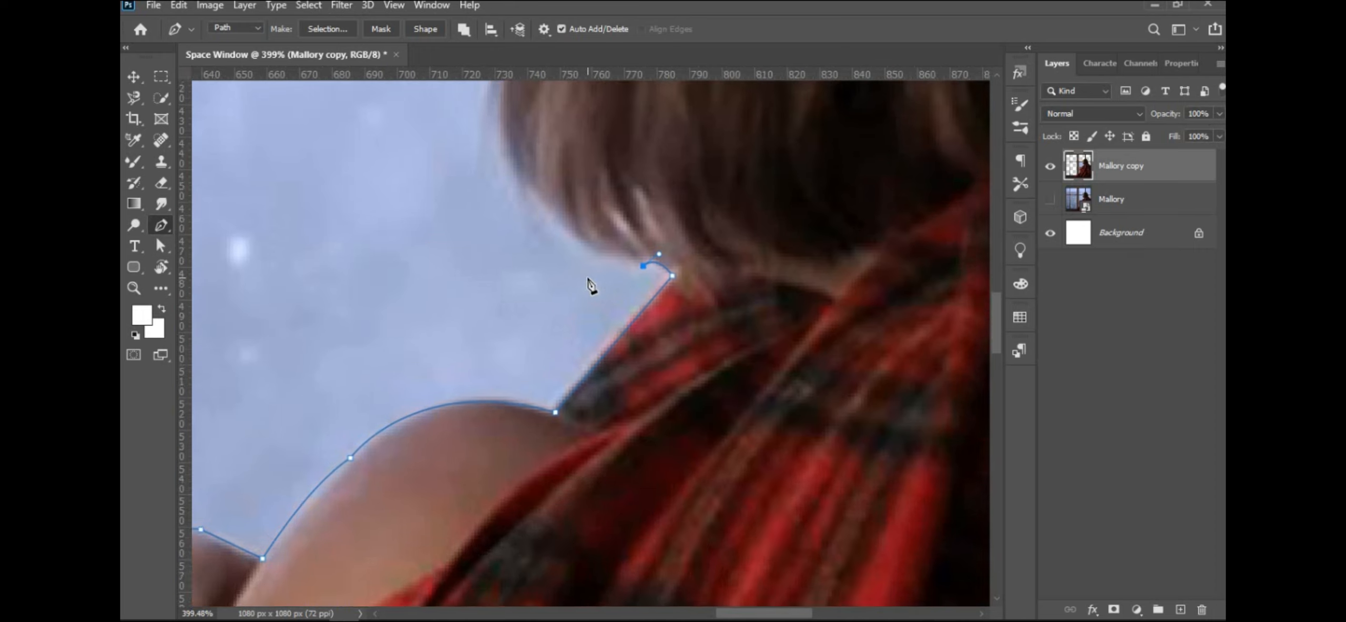
Continue the path up the hair's edge to the horizontal bar and close it along the pane's top edge.
{"action": "left_click_drag", "start_coordinate": [592, 286], "coordinate": [610, 408]}
{"action": "left_click_drag", "start_coordinate": [552, 315], "coordinate": [529, 254]}
{"action": "key", "text": "ctrl+z"}
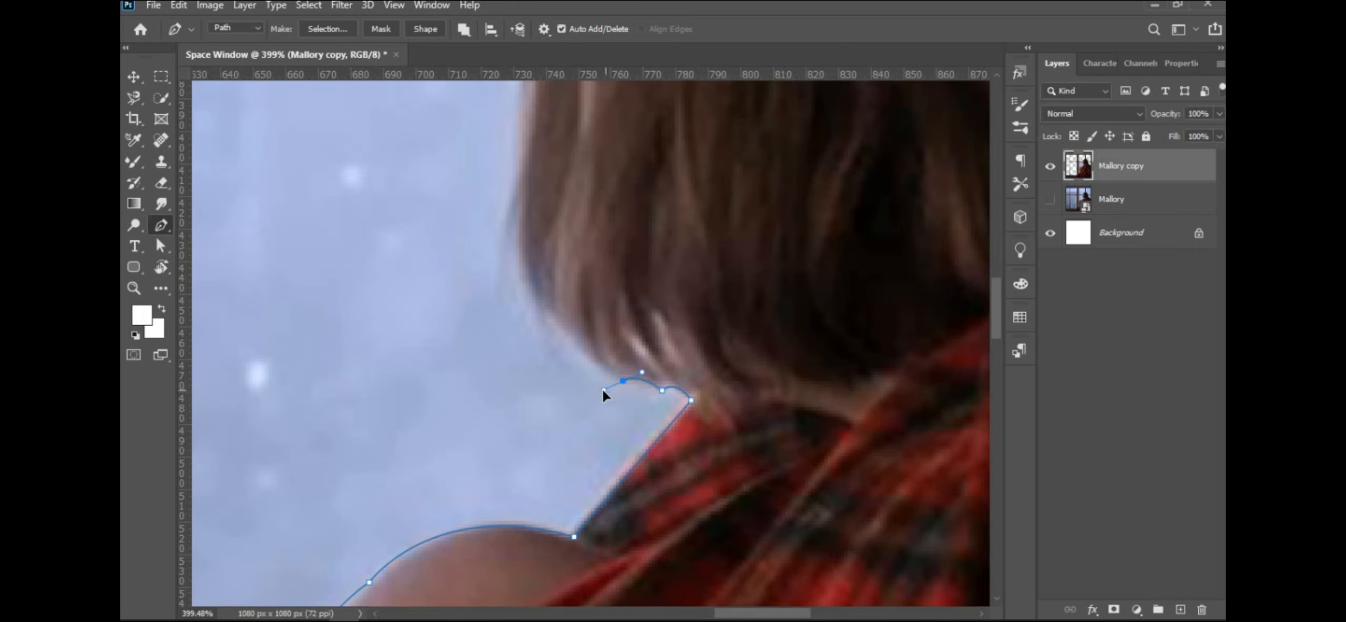
{"action": "left_click_drag", "start_coordinate": [529, 266], "coordinate": [477, 222]}
{"action": "left_click", "coordinate": [548, 312], "text": "alt"}
{"action": "left_click_drag", "start_coordinate": [558, 348], "coordinate": [562, 355]}
{"action": "left_click_drag", "start_coordinate": [521, 205], "coordinate": [512, 154]}
{"action": "left_click", "coordinate": [522, 244], "text": "alt"}
{"action": "left_click_drag", "start_coordinate": [522, 248], "coordinate": [520, 498]}
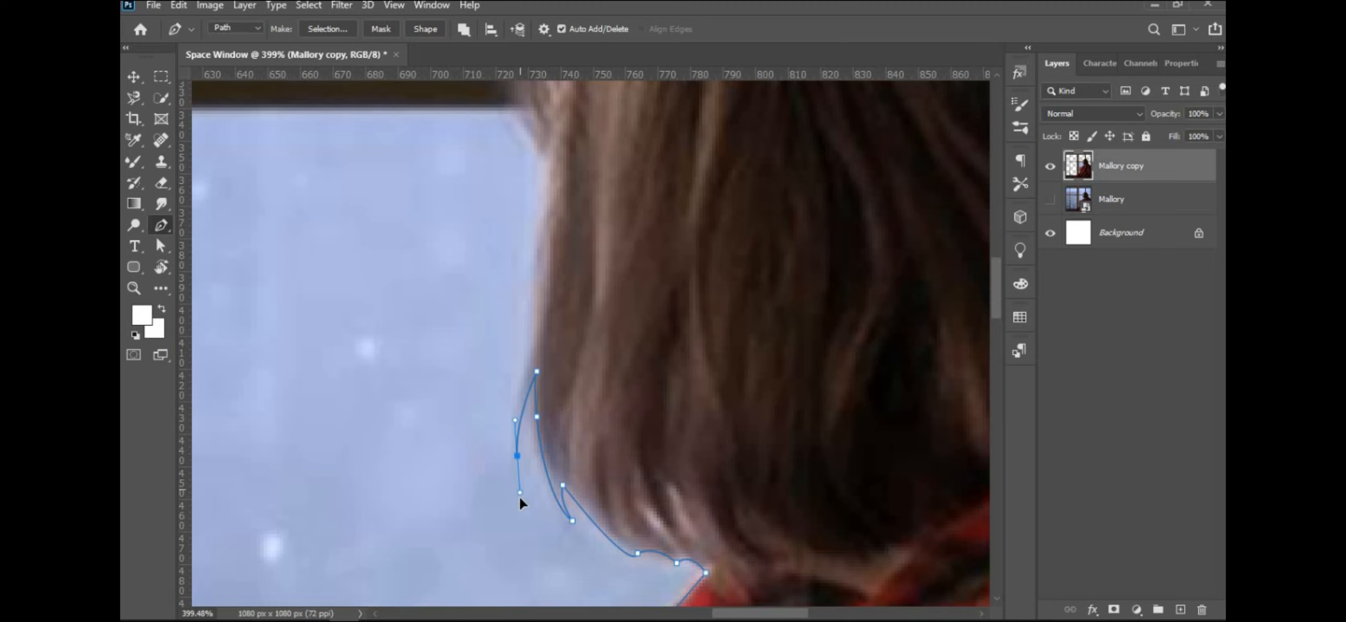
{"action": "left_click_drag", "start_coordinate": [530, 351], "coordinate": [521, 468]}
{"action": "left_click", "coordinate": [530, 351], "text": "alt"}
{"action": "left_click_drag", "start_coordinate": [532, 386], "coordinate": [560, 329]}
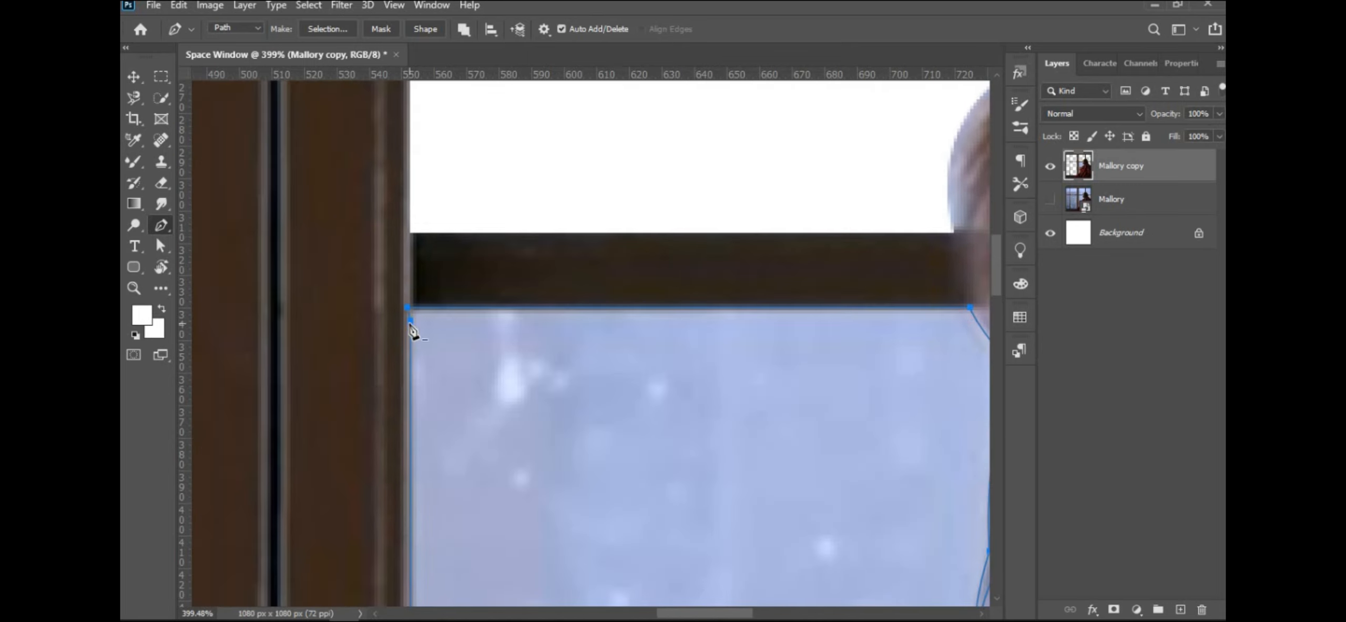
Trace a closed pen path around the small glass gap between the centre post, the hand and the leg.
{"action": "key", "text": "ctrl+0"}
{"action": "scroll", "coordinate": [511, 321], "scroll_direction": "up", "scroll_amount": 3}
{"action": "left_click", "coordinate": [579, 226]}
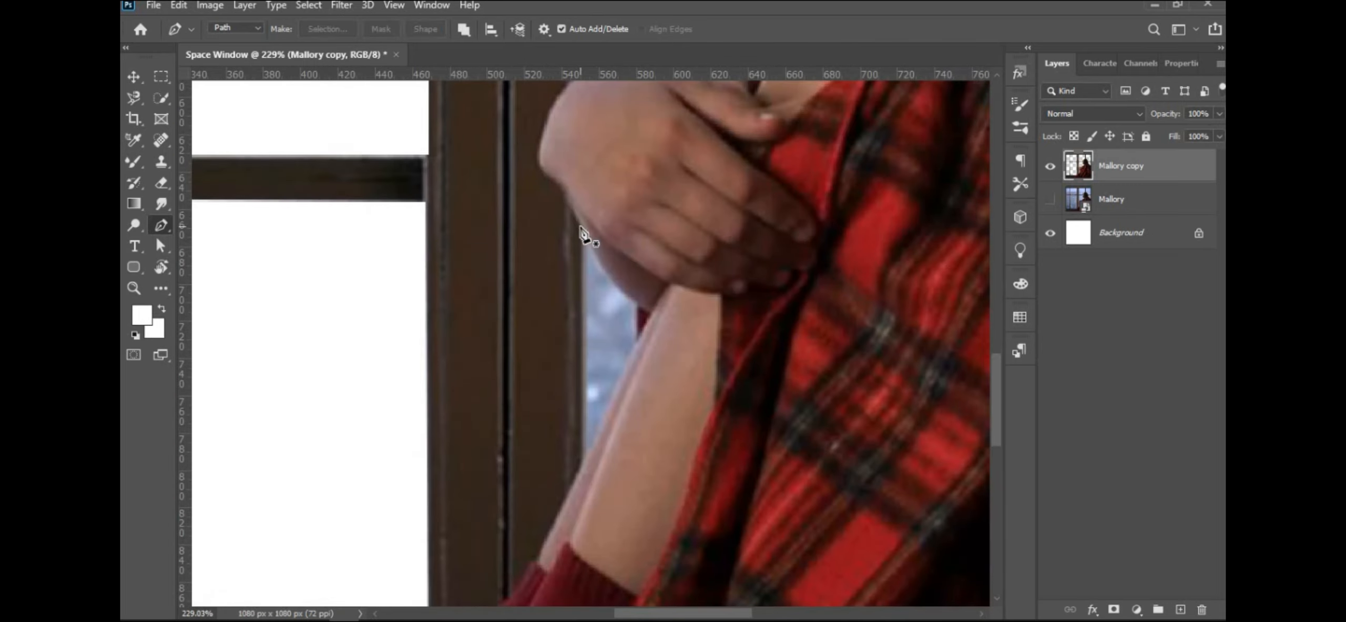
{"action": "left_click", "coordinate": [580, 462]}
{"action": "left_click_drag", "start_coordinate": [638, 339], "coordinate": [654, 289]}
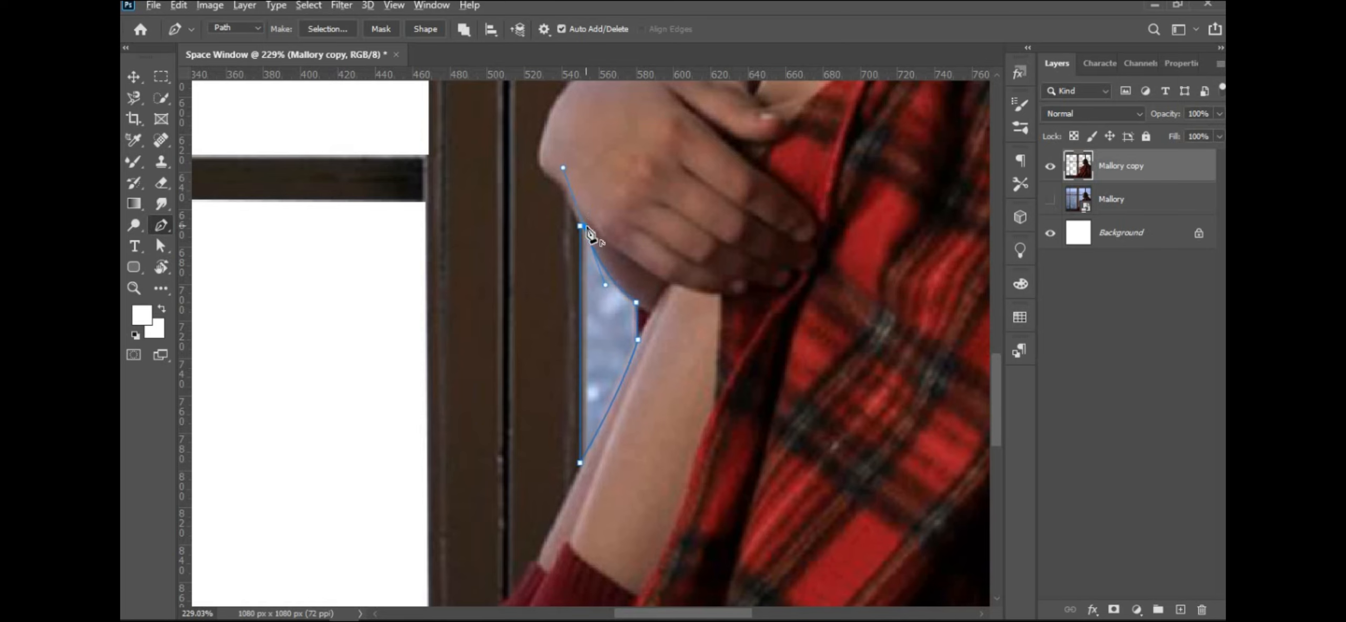
{"action": "left_click", "coordinate": [579, 226]}
Delete the glass in the small gap beside the leg using its path as a selection.
{"action": "key", "text": "ctrl+Return"}
{"action": "key", "text": "Delete"}
{"action": "key", "text": "ctrl+0"}
Bring the astronaut space image into the document, directly above the Background layer.
{"action": "key", "text": "v"}
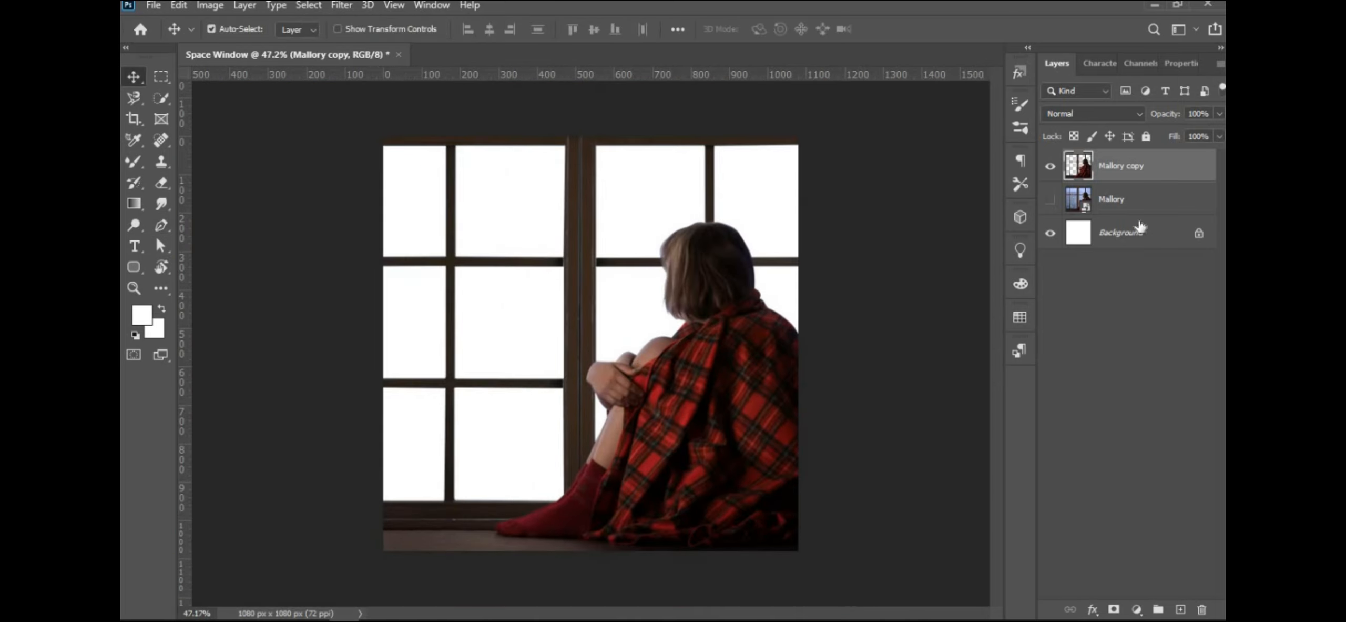
{"action": "left_click", "coordinate": [1140, 226]}
{"action": "key", "text": "alt+Tab"}
{"action": "left_click_drag", "start_coordinate": [542, 132], "coordinate": [583, 368]}
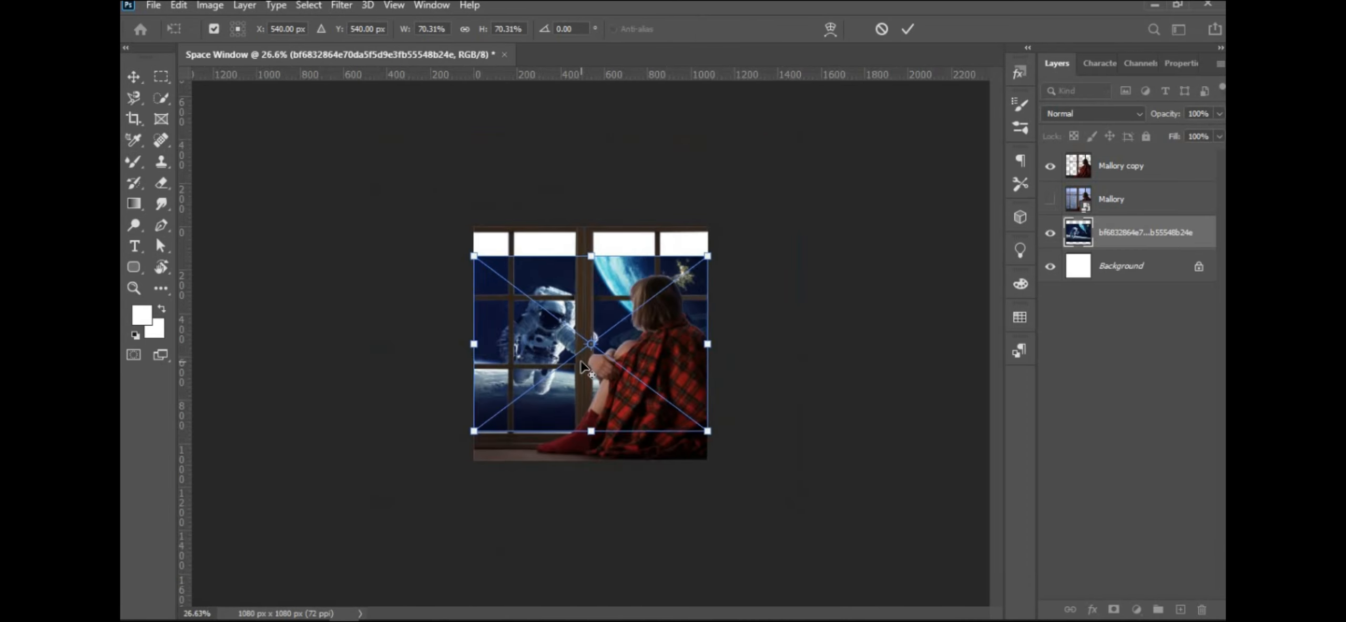
Scale the placed astronaut image to about 90.56% and position it to fill the window openings.
{"action": "scroll", "coordinate": [584, 368], "scroll_direction": "up", "scroll_amount": 3}
{"action": "left_click_drag", "start_coordinate": [784, 486], "coordinate": [830, 565]}
{"action": "left_click_drag", "start_coordinate": [694, 497], "coordinate": [675, 490]}
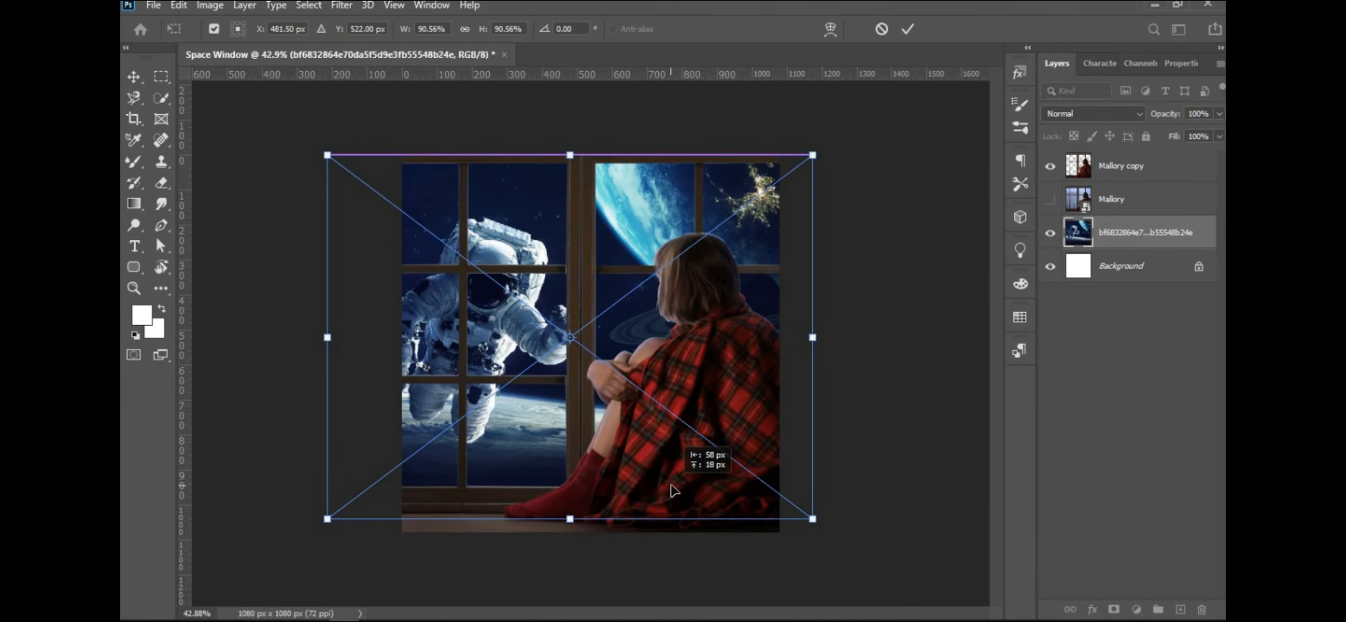
{"action": "key", "text": "Return"}
Shift the colours of the girl-and-window cutout layer toward blue with Color Balance.
{"action": "scroll", "coordinate": [573, 337], "scroll_direction": "up", "scroll_amount": 2}
{"action": "left_click", "coordinate": [813, 345]}
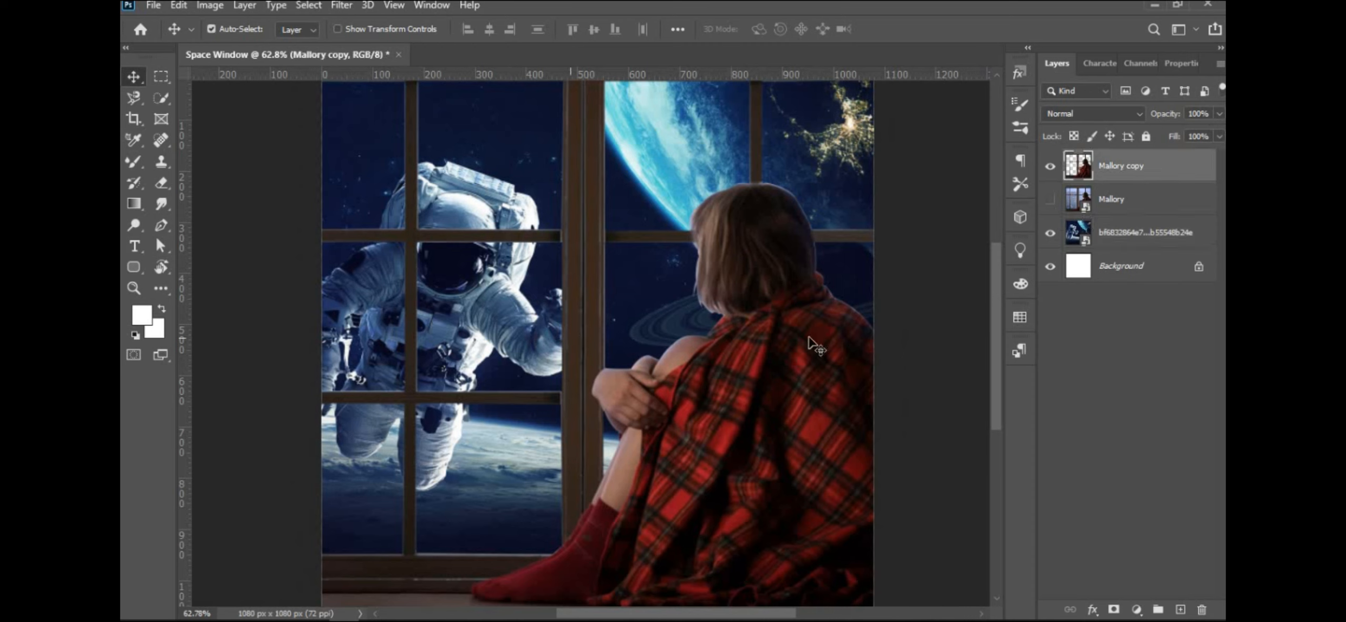
{"action": "key", "text": "ctrl+b"}
{"action": "left_click_drag", "start_coordinate": [935, 195], "coordinate": [982, 240]}
Add a Color Balance adjustment layer with midtones at +25 blue and slightly toward cyan, then hide it.
{"action": "left_click", "coordinate": [1125, 164]}
{"action": "left_click", "coordinate": [1092, 609]}
{"action": "left_click", "coordinate": [1136, 609]}
{"action": "left_click", "coordinate": [1135, 609]}
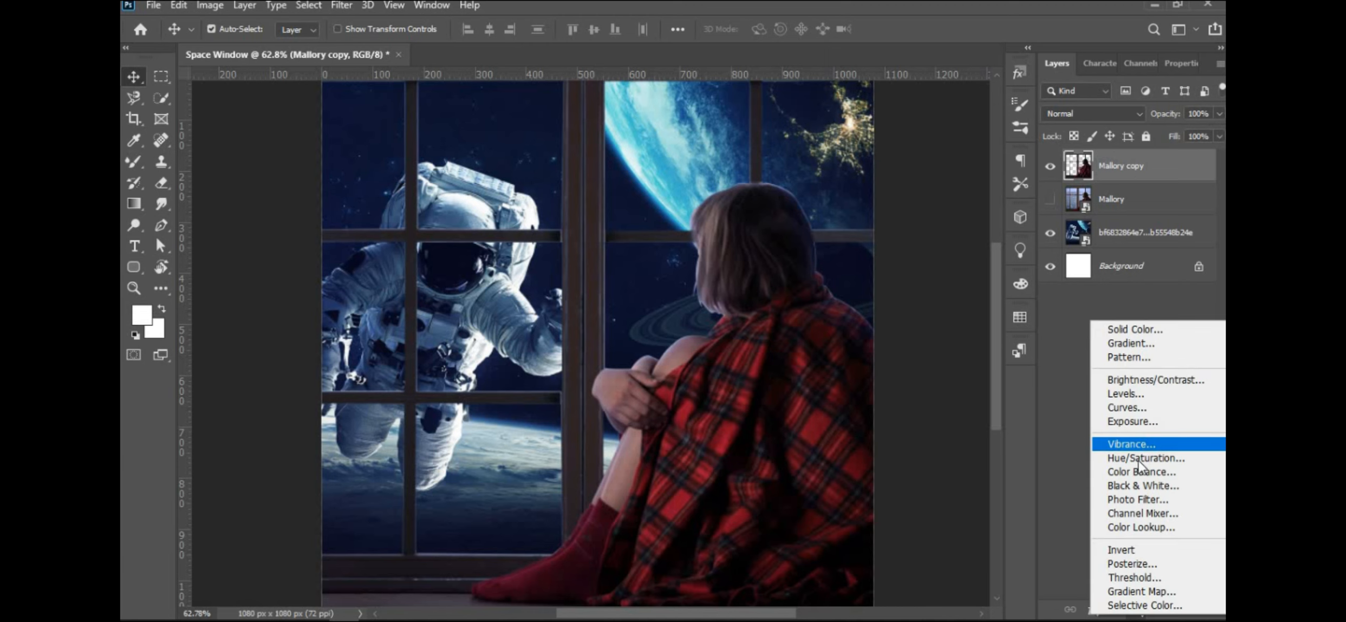
{"action": "left_click", "coordinate": [1152, 472]}
{"action": "left_click_drag", "start_coordinate": [1104, 205], "coordinate": [1117, 205]}
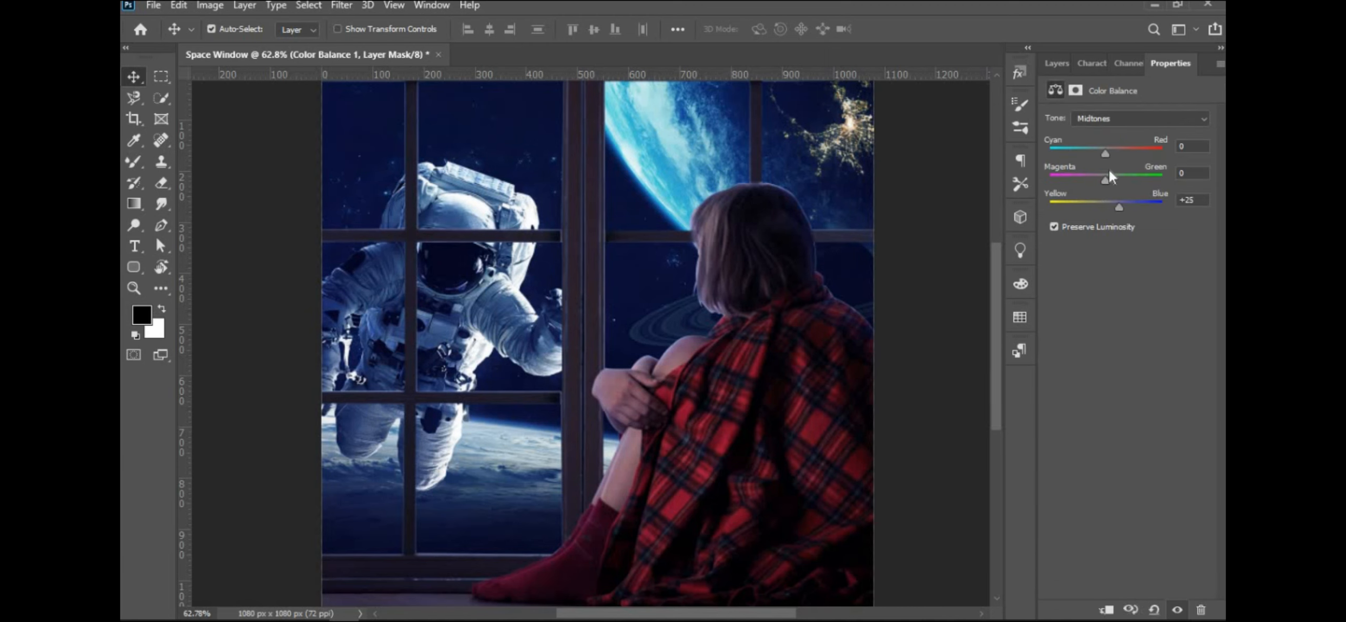
{"action": "left_click_drag", "start_coordinate": [1106, 154], "coordinate": [1099, 156]}
{"action": "left_click", "coordinate": [1056, 63]}
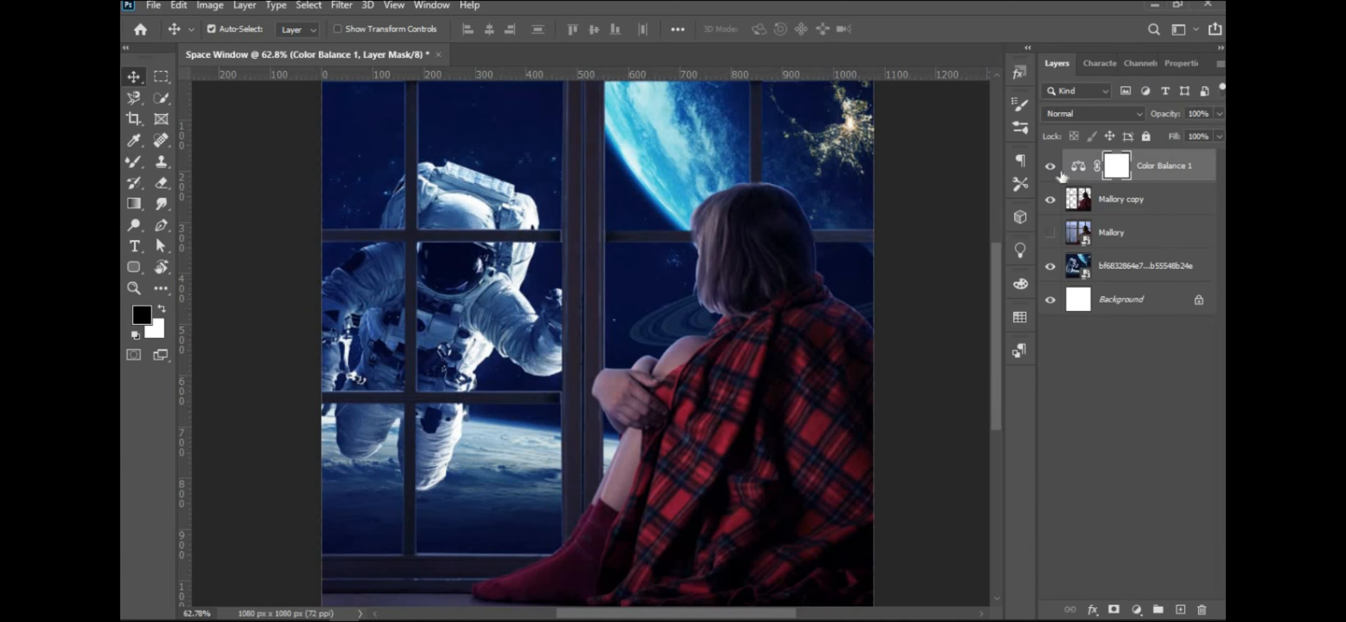
{"action": "left_click", "coordinate": [1055, 167]}
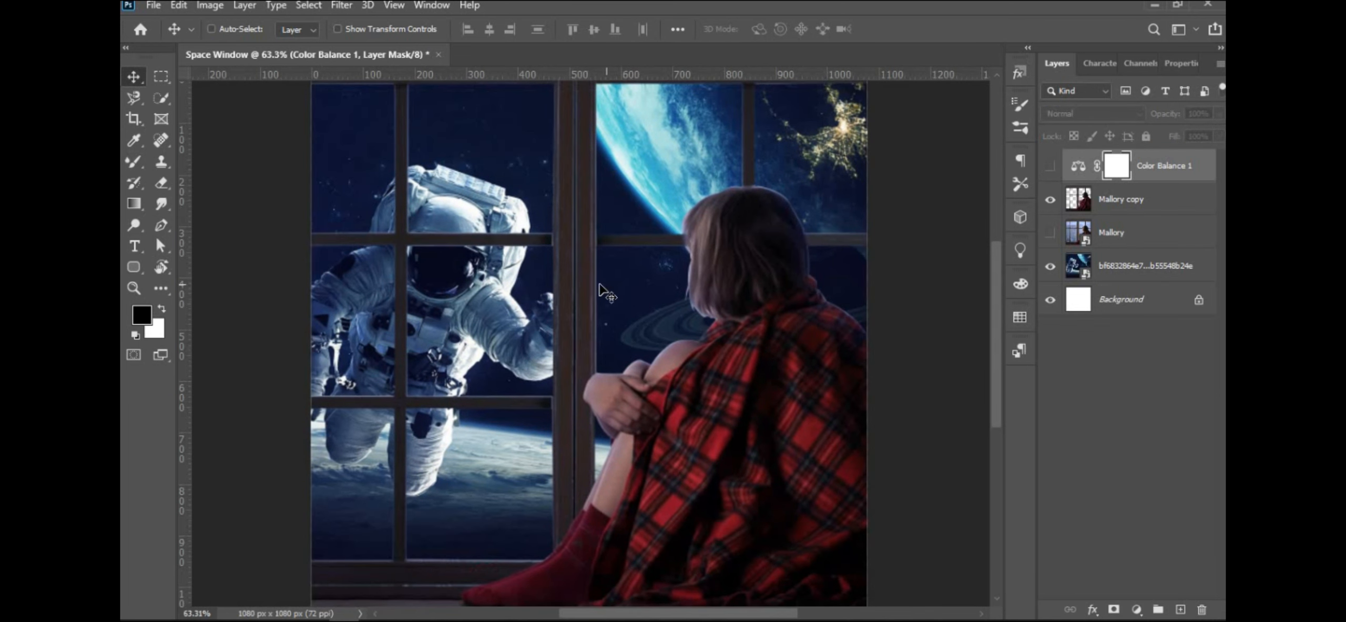
Adjust the girl-and-window cutout layer with Curves and darken its midtones with Levels.
{"action": "key", "text": "ctrl+m"}
{"action": "mouse_move", "coordinate": [874, 319]}
{"action": "left_mouse_down"}
{"action": "mouse_move", "coordinate": [878, 336]}
{"action": "mouse_move", "coordinate": [884, 322]}
{"action": "left_mouse_up"}
{"action": "key", "text": "Return"}
{"action": "key", "text": "ctrl+l"}
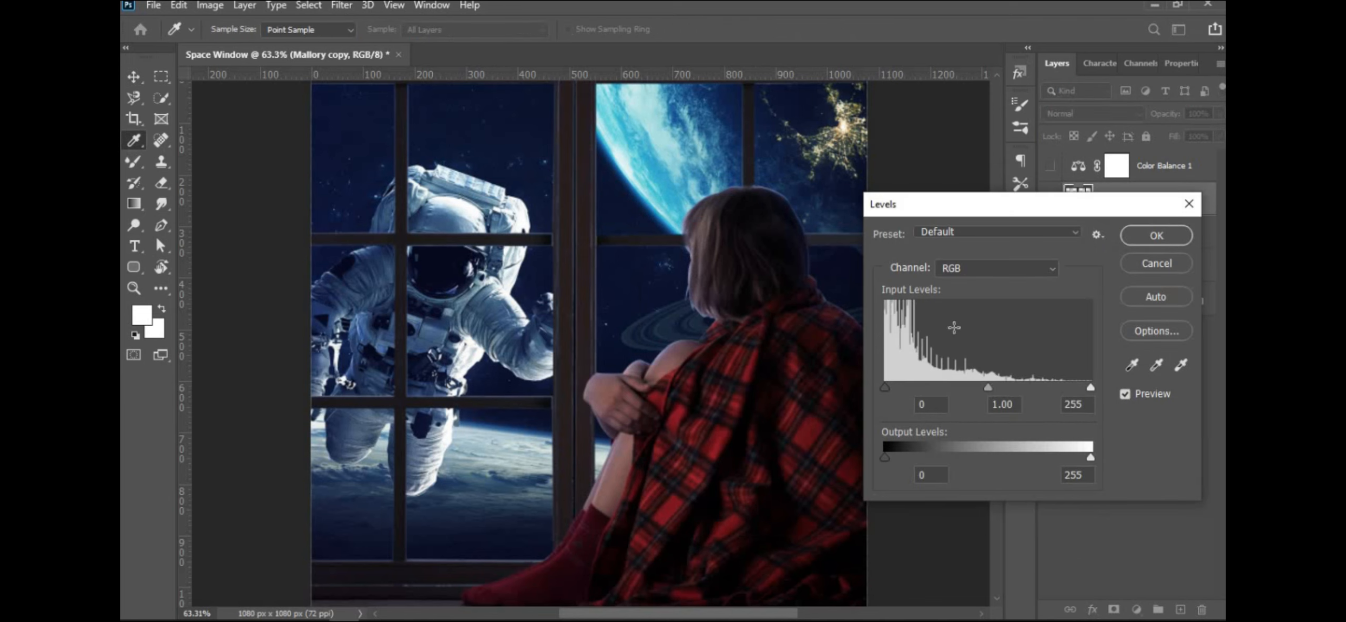
{"action": "left_click_drag", "start_coordinate": [988, 388], "coordinate": [1007, 388]}
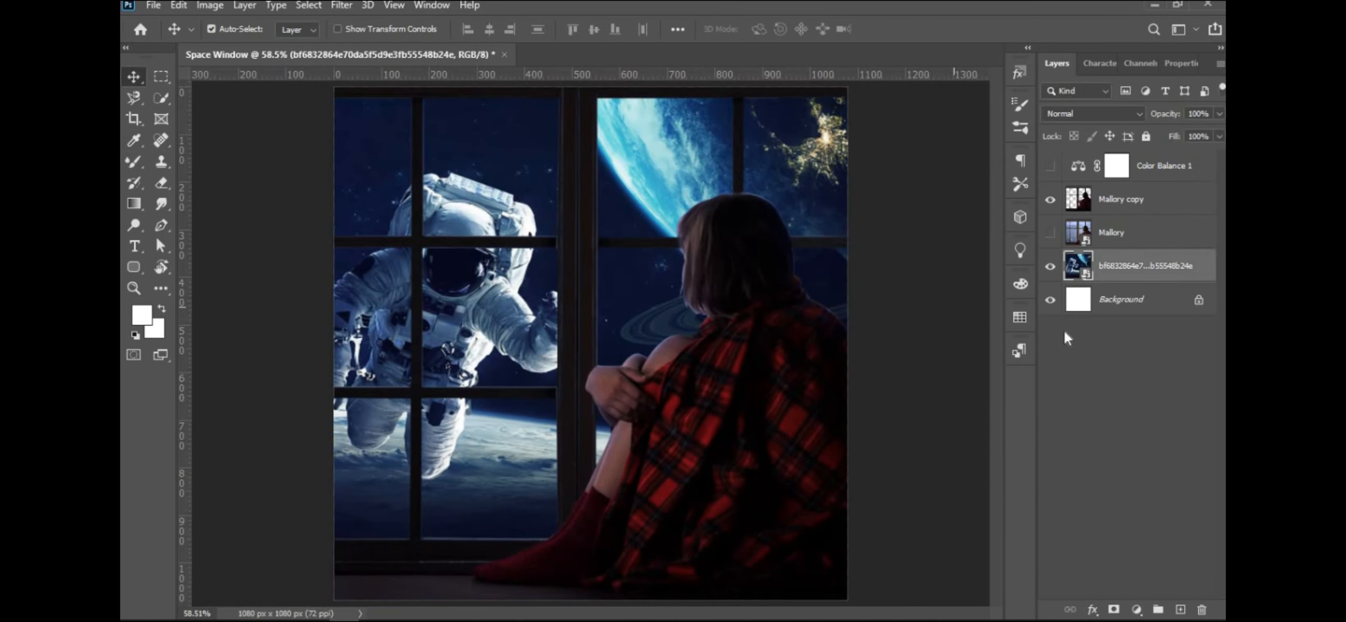
Brighten the astronaut image layer slightly with a Curves adjustment.
{"action": "key", "text": "ctrl+m"}
{"action": "left_click_drag", "start_coordinate": [779, 193], "coordinate": [1091, 150]}
{"action": "left_click_drag", "start_coordinate": [1036, 277], "coordinate": [1037, 275]}
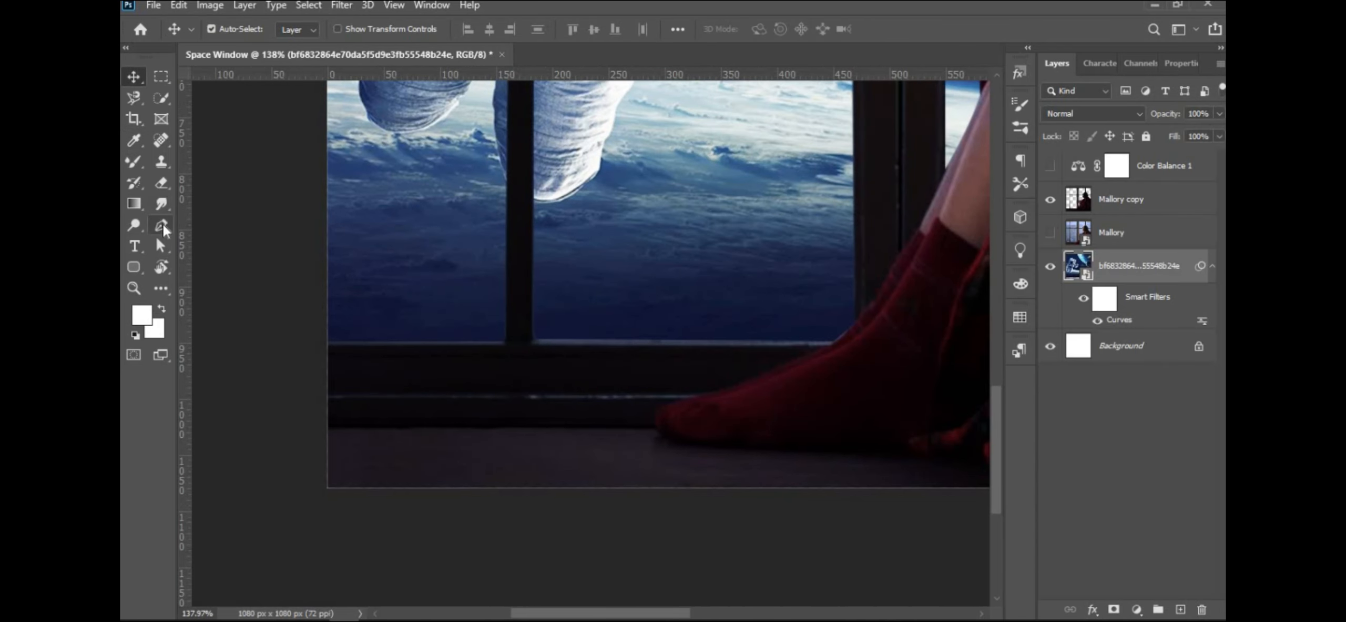
Draw a closed four-corner white pen shape, about 171 × 119 px, on the sill below the left windowpane.
{"action": "left_click", "coordinate": [161, 225]}
{"action": "left_click", "coordinate": [236, 27]}
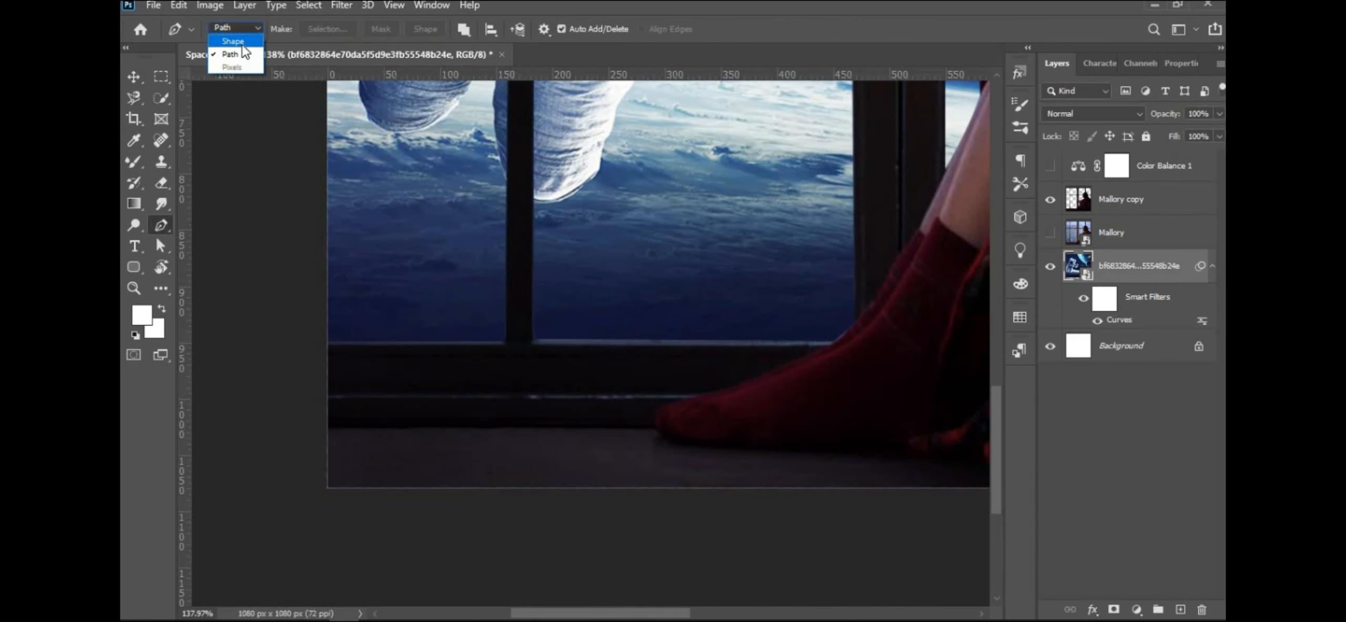
{"action": "left_click", "coordinate": [226, 39]}
{"action": "left_click", "coordinate": [504, 343]}
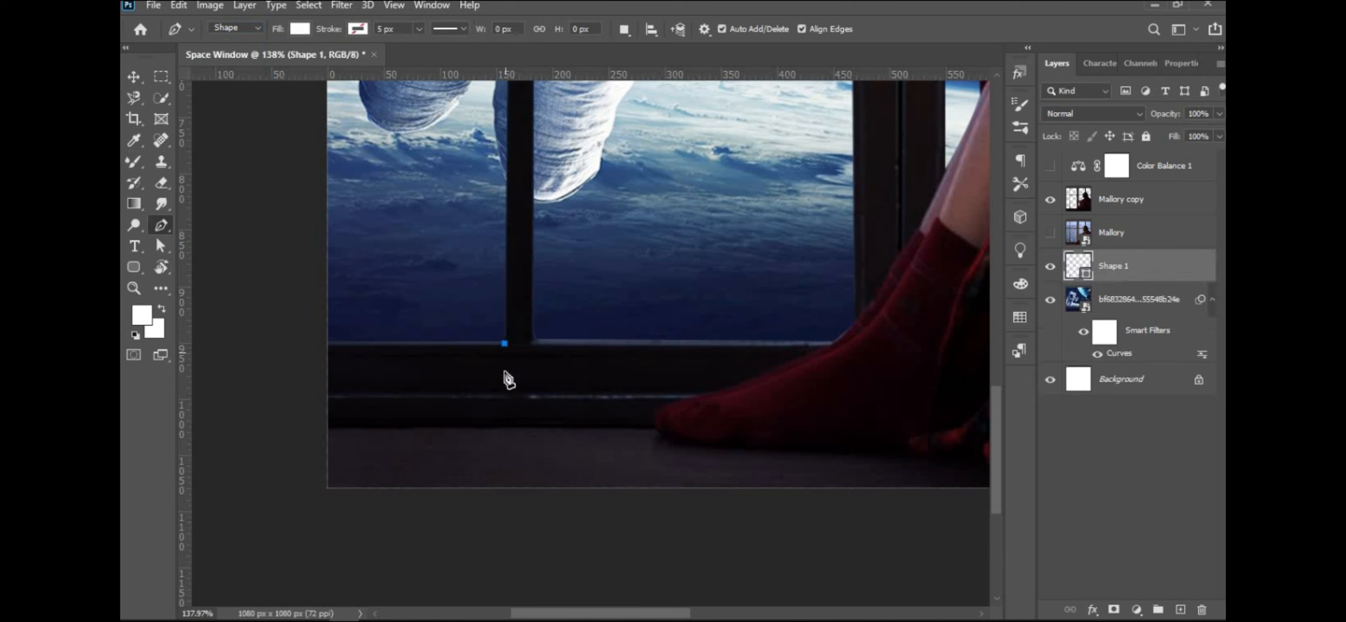
{"action": "left_click", "coordinate": [510, 477]}
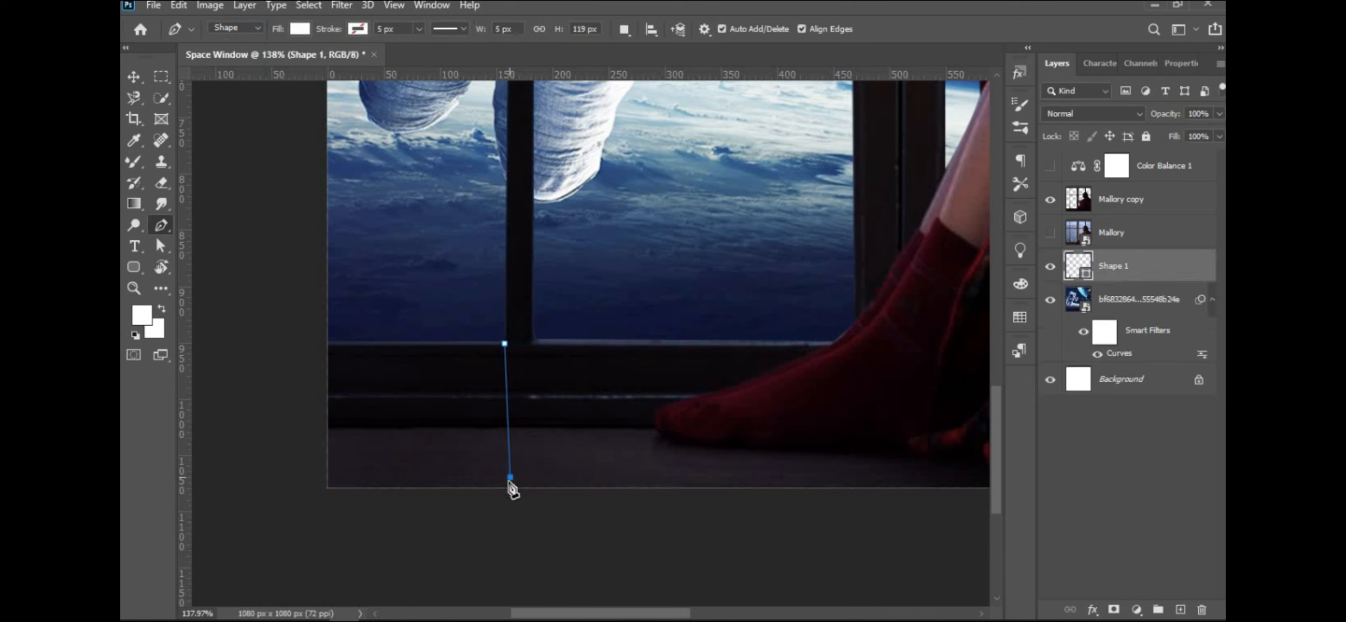
{"action": "left_click", "coordinate": [336, 477]}
{"action": "left_click", "coordinate": [317, 343]}
{"action": "left_click", "coordinate": [505, 343]}
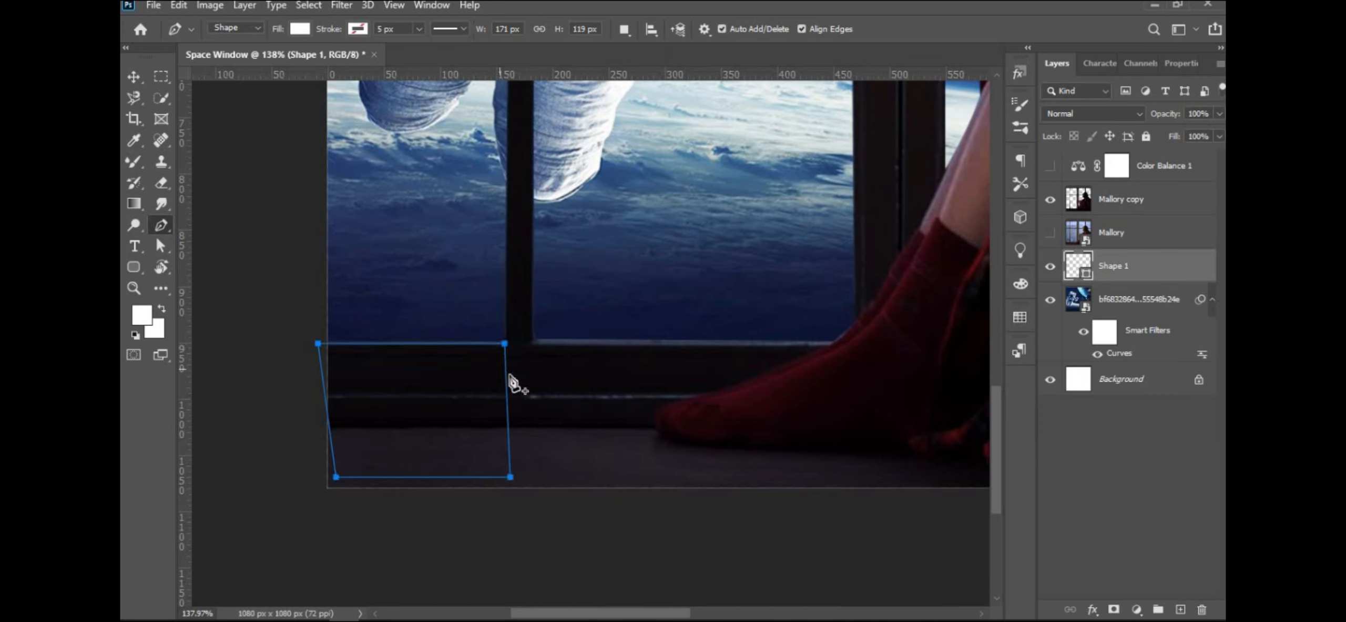
Move the shape layer above the girl-and-window cutout layer and reduce its opacity to 33%.
{"action": "key", "text": "ctrl+Return"}
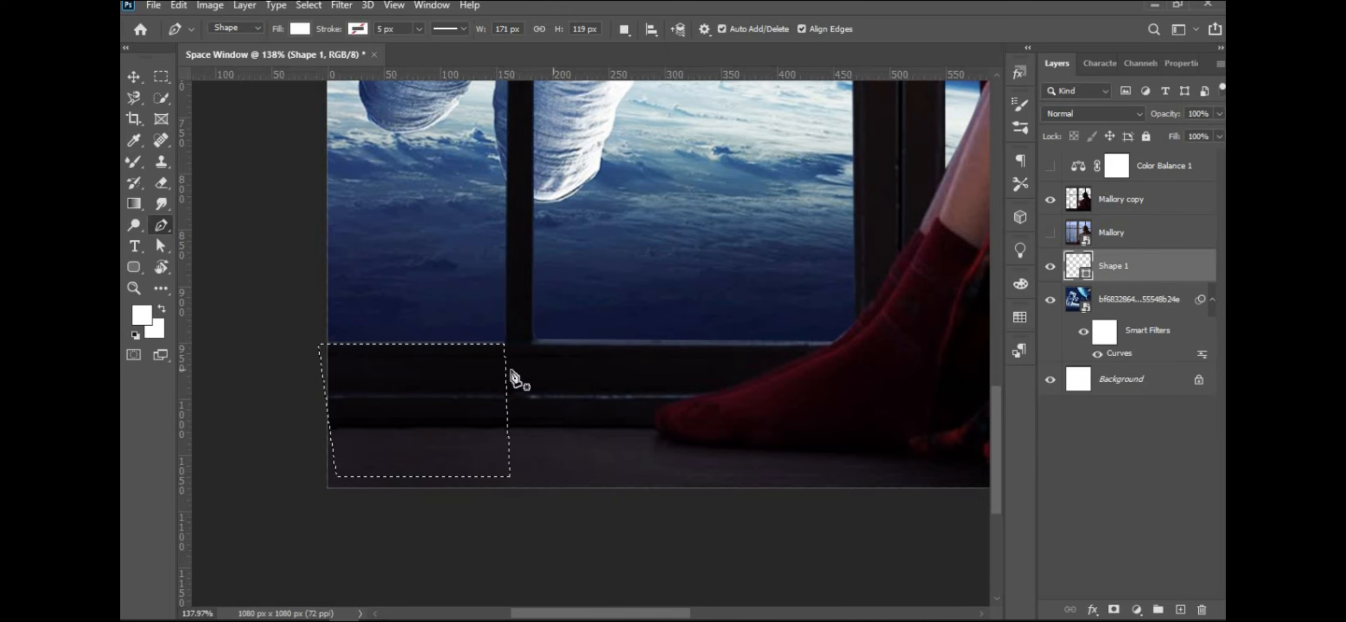
{"action": "key", "text": "ctrl+z"}
{"action": "key", "text": "ctrl+bracketright"}
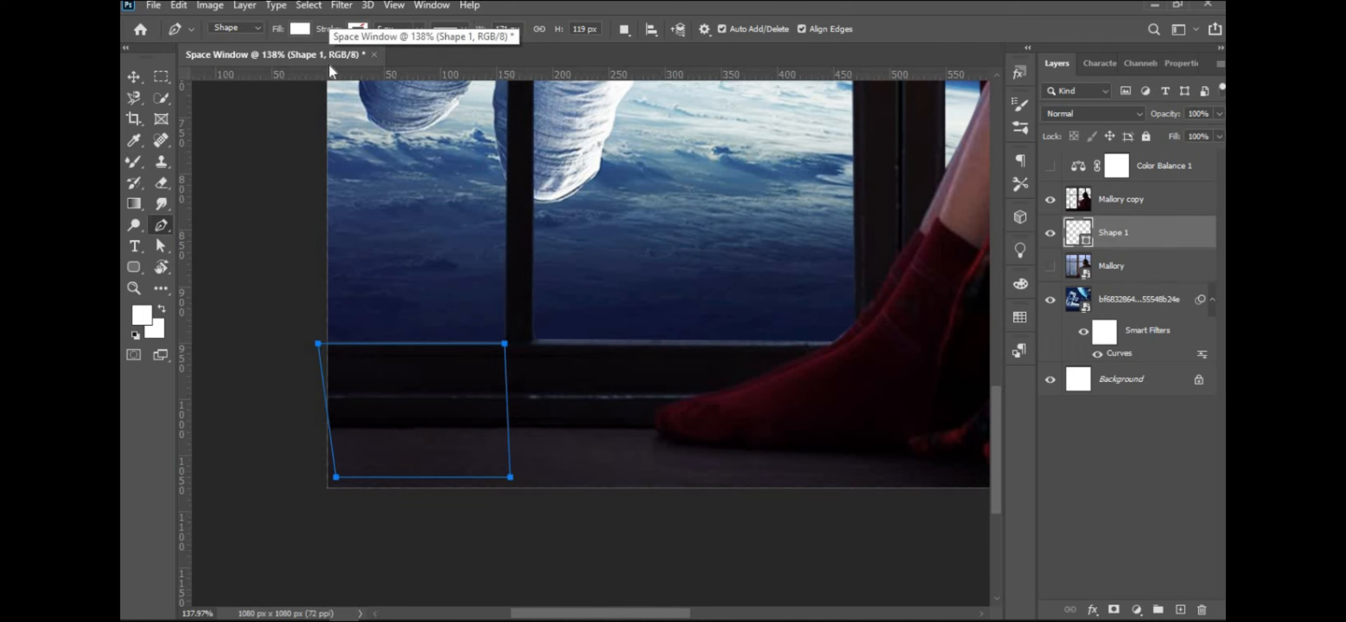
{"action": "key", "text": "ctrl+bracketright"}
{"action": "left_click_drag", "start_coordinate": [1112, 119], "coordinate": [1114, 120]}
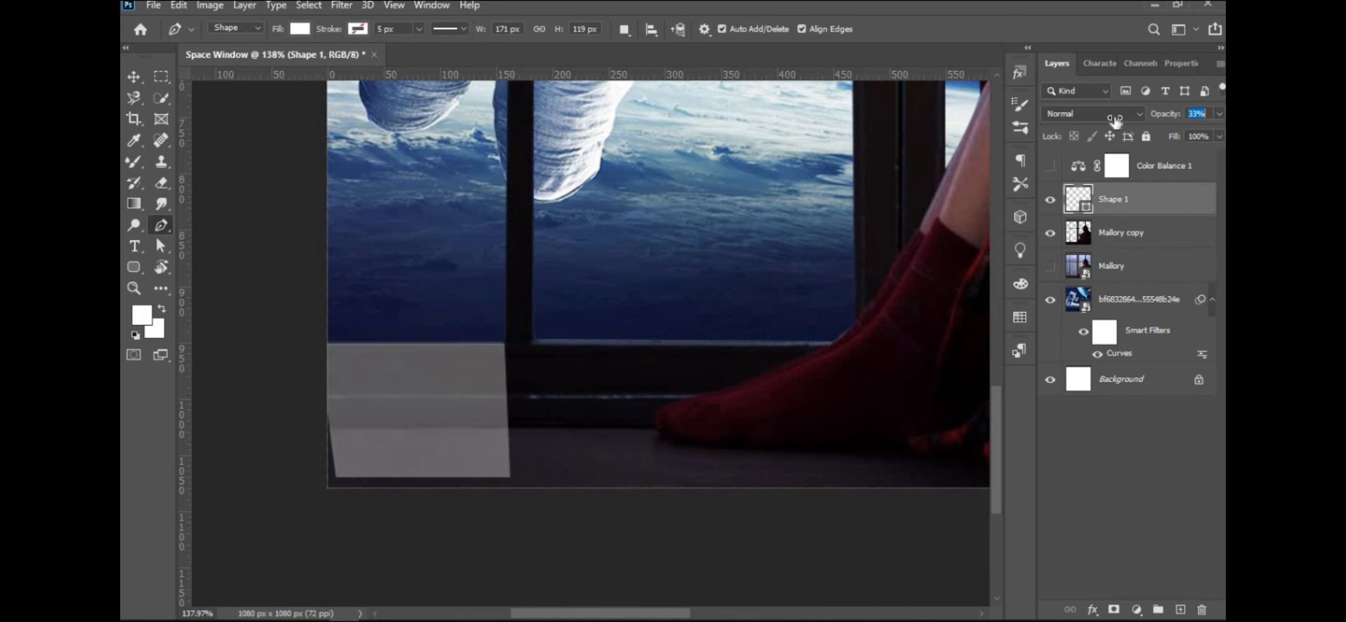
Fill the sill shape with a light blue sampled from the glowing Earth horizon behind the window.
{"action": "key", "text": "v"}
{"action": "scroll", "coordinate": [418, 386], "scroll_direction": "down", "scroll_amount": 3}
{"action": "key", "text": "u"}
{"action": "left_click", "coordinate": [300, 28]}
{"action": "left_click", "coordinate": [400, 59]}
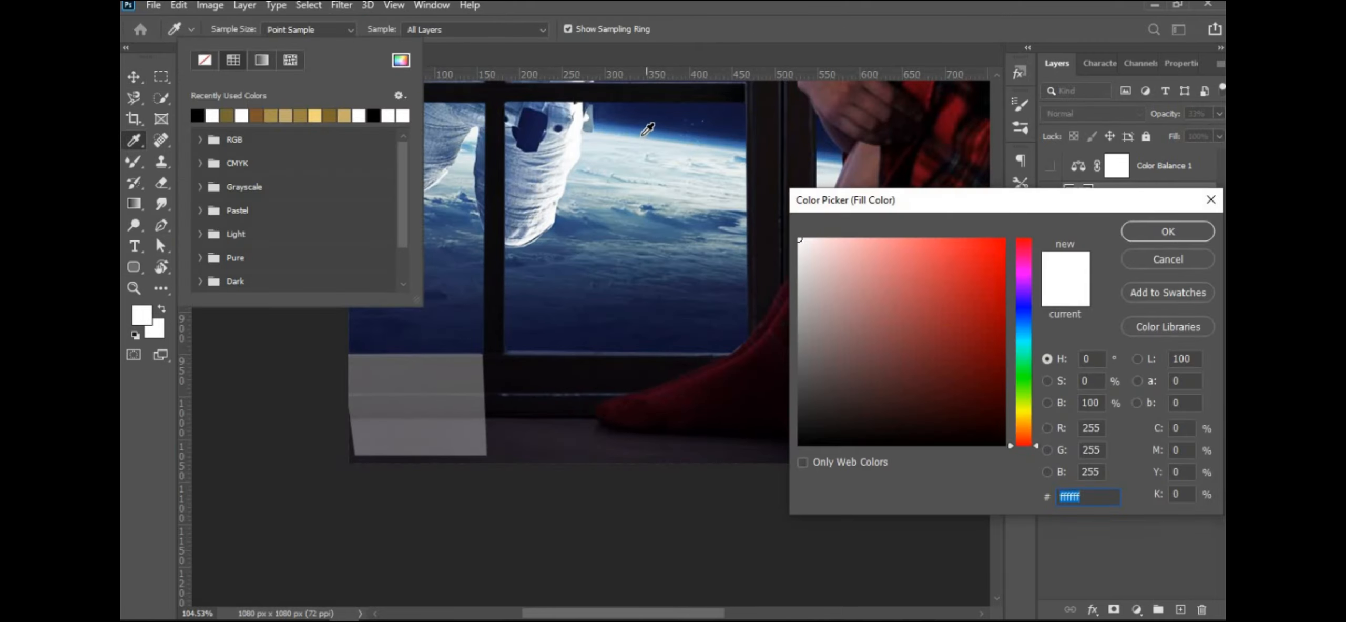
{"action": "left_click", "coordinate": [648, 129]}
{"action": "left_click", "coordinate": [652, 132]}
{"action": "left_click", "coordinate": [1167, 230]}
{"action": "key", "text": "Escape"}
{"action": "key", "text": "v"}
{"action": "scroll", "coordinate": [463, 437], "scroll_direction": "up", "scroll_amount": 5}
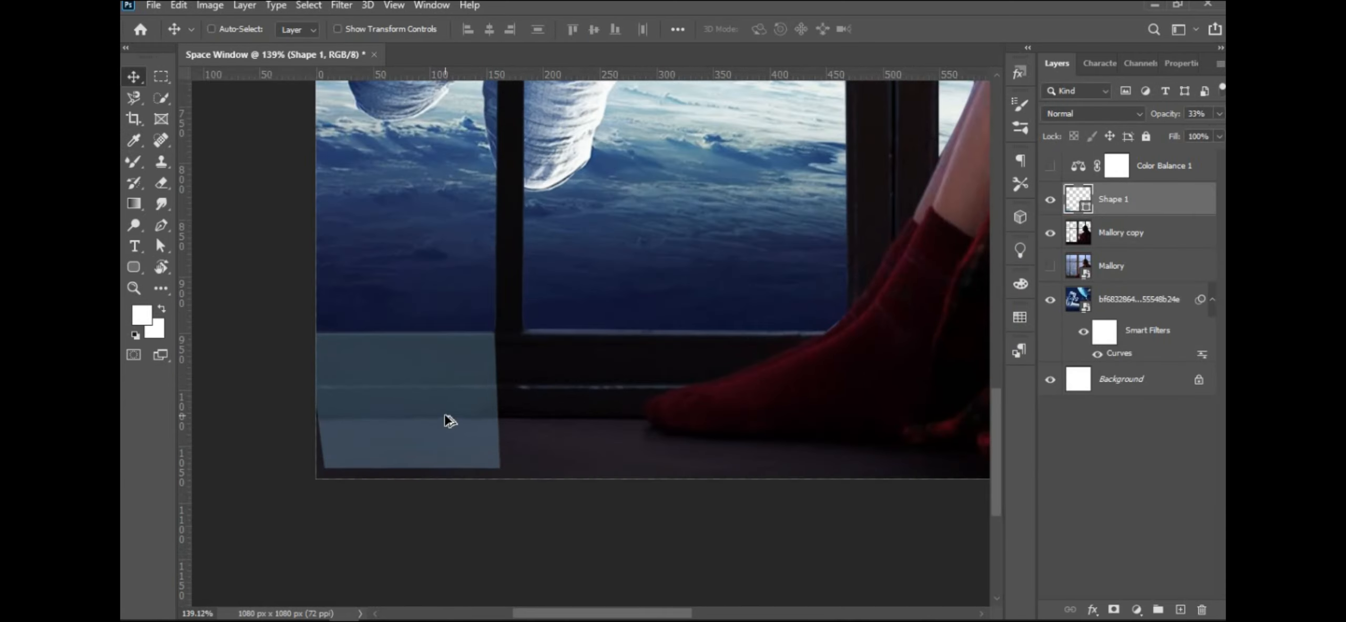
Adjust the four corners of the blue shape to fit the sill and image edge, about 174 × 129 px overall.
{"action": "key", "text": "a"}
{"action": "left_click_drag", "start_coordinate": [543, 508], "coordinate": [553, 523]}
{"action": "mouse_move", "coordinate": [234, 509]}
{"action": "left_mouse_down"}
{"action": "mouse_move", "coordinate": [218, 536]}
{"action": "mouse_move", "coordinate": [228, 466]}
{"action": "mouse_move", "coordinate": [231, 522]}
{"action": "left_mouse_up"}
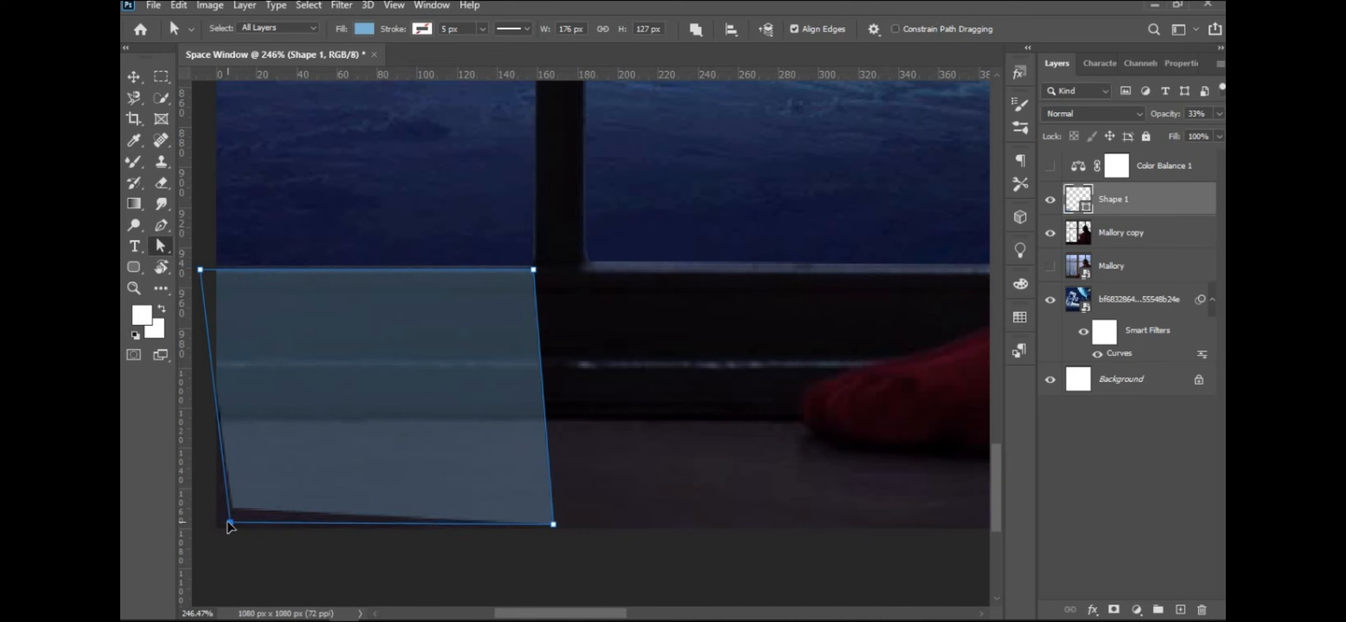
{"action": "left_click_drag", "start_coordinate": [533, 269], "coordinate": [534, 266]}
{"action": "left_click_drag", "start_coordinate": [199, 270], "coordinate": [216, 265]}
Apply Motion Blur as a smart filter to the blue shape, with a steep angle matching its slanted sides.
{"action": "scroll", "coordinate": [536, 447], "scroll_direction": "down", "scroll_amount": 5}
{"action": "left_click", "coordinate": [342, 5]}
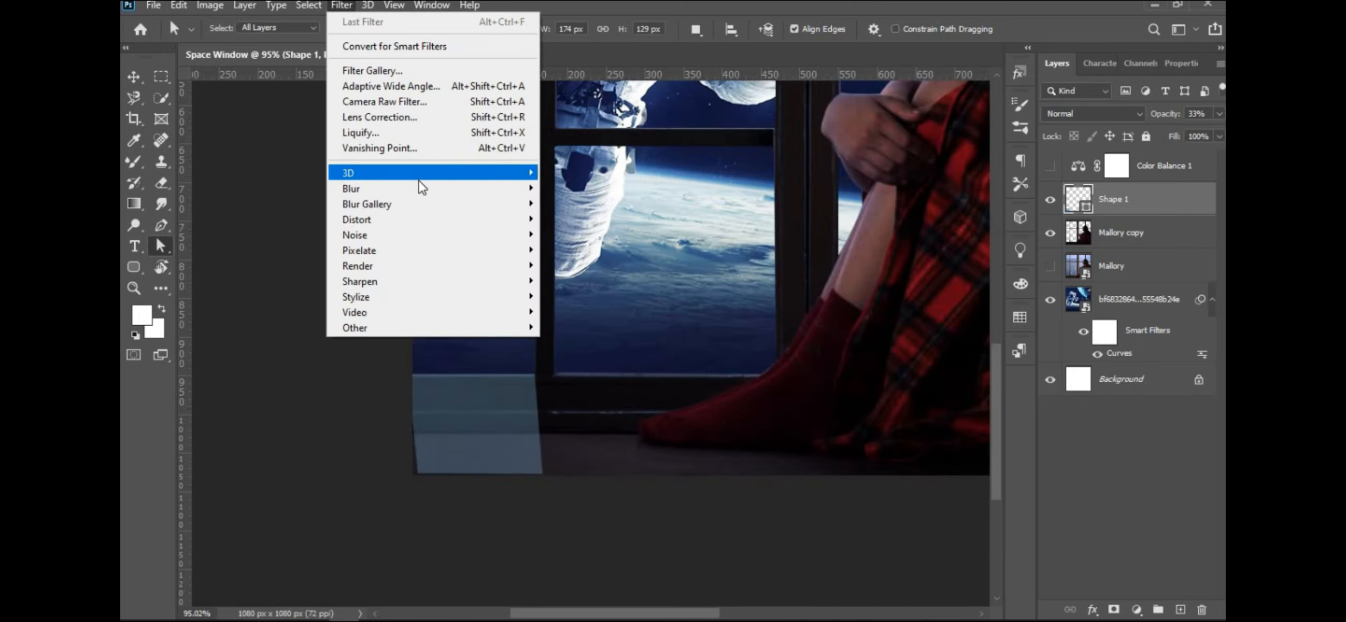
{"action": "mouse_move", "coordinate": [422, 188]}
{"action": "left_click", "coordinate": [579, 281]}
{"action": "left_click_drag", "start_coordinate": [309, 284], "coordinate": [310, 286]}
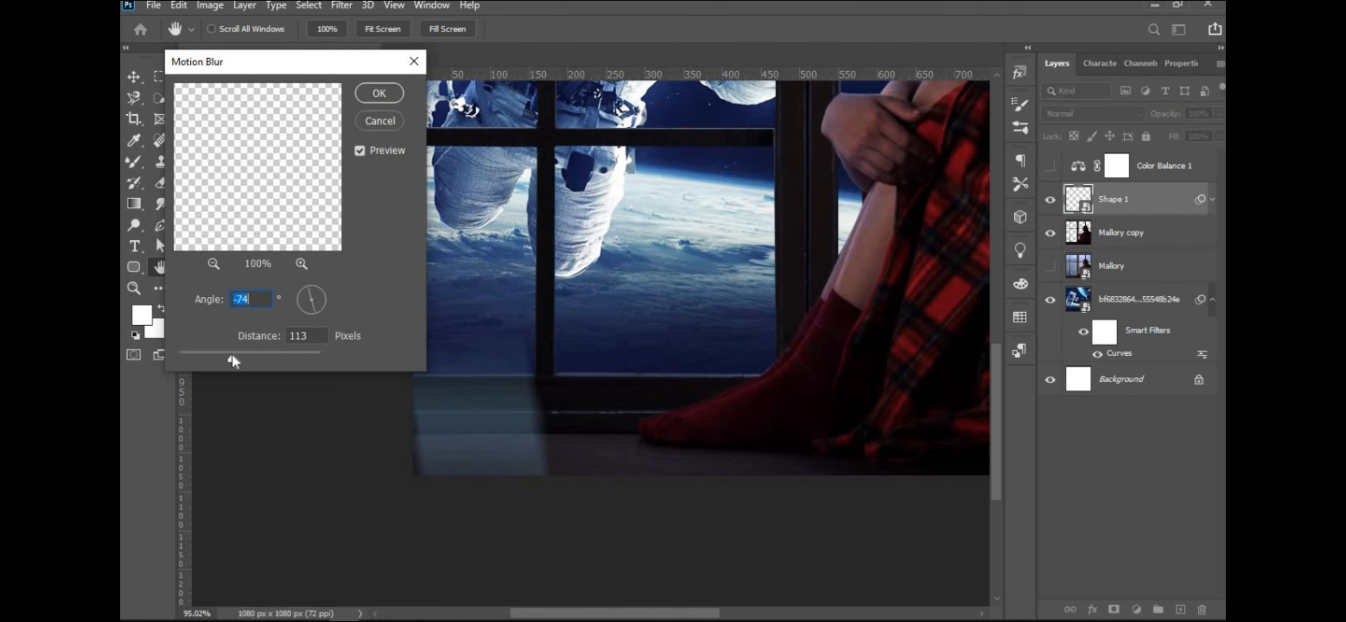
{"action": "left_click_drag", "start_coordinate": [231, 353], "coordinate": [221, 354]}
{"action": "left_click_drag", "start_coordinate": [311, 299], "coordinate": [311, 292]}
{"action": "left_click", "coordinate": [379, 93]}
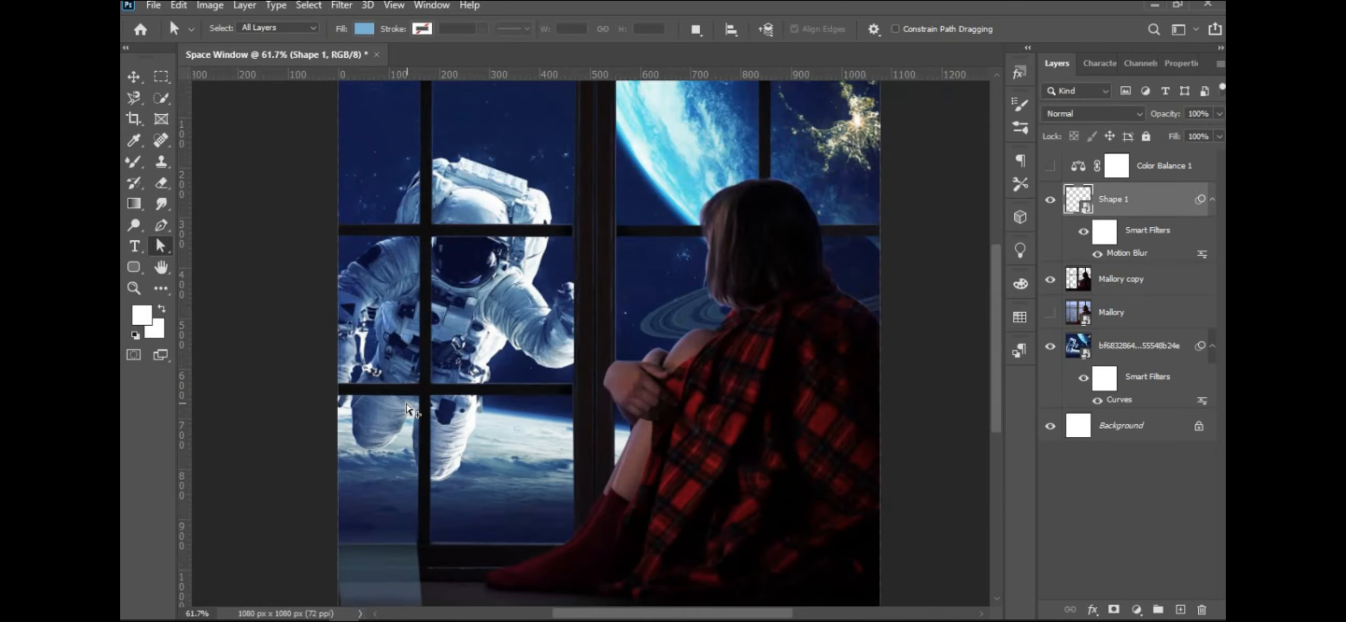
Distort the blurred shape by pulling its lower-left corner outward past the image edge.
{"action": "scroll", "coordinate": [410, 410], "scroll_direction": "up", "scroll_amount": 5}
{"action": "key", "text": "v"}
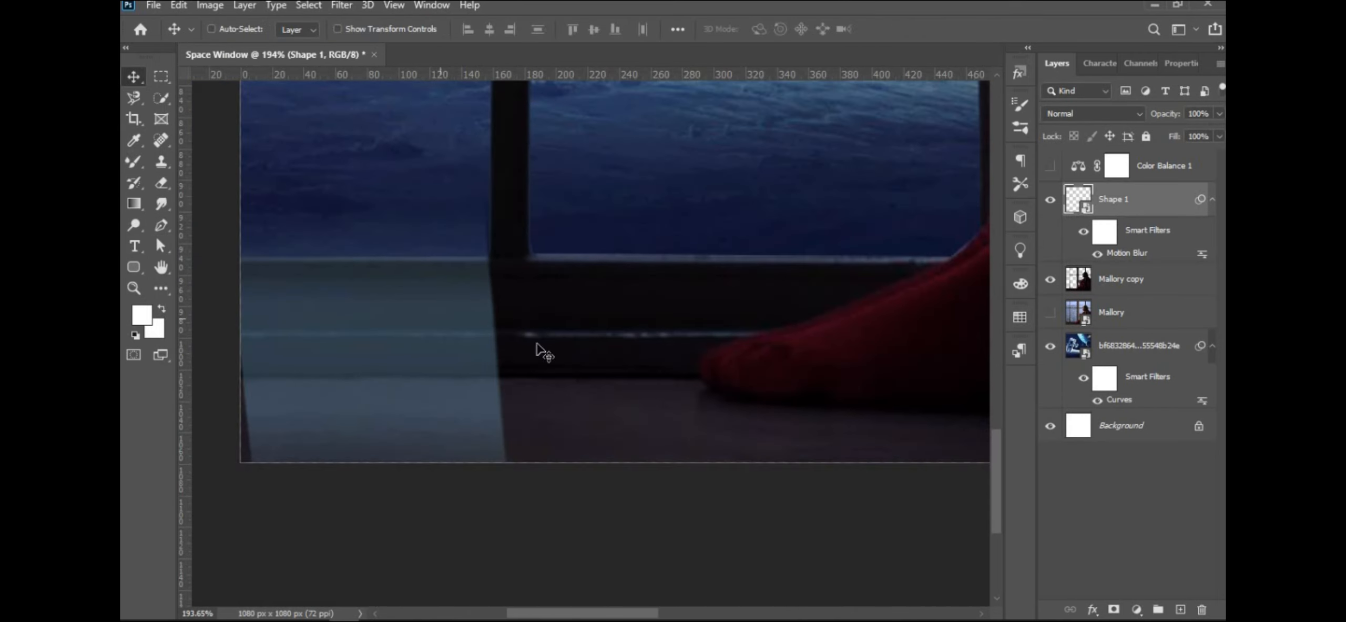
{"action": "key", "text": "ctrl+t"}
{"action": "mouse_move", "coordinate": [232, 460]}
{"action": "left_mouse_down"}
{"action": "mouse_move", "coordinate": [216, 457]}
{"action": "mouse_move", "coordinate": [213, 474]}
{"action": "left_mouse_up"}
{"action": "key", "text": "Return"}
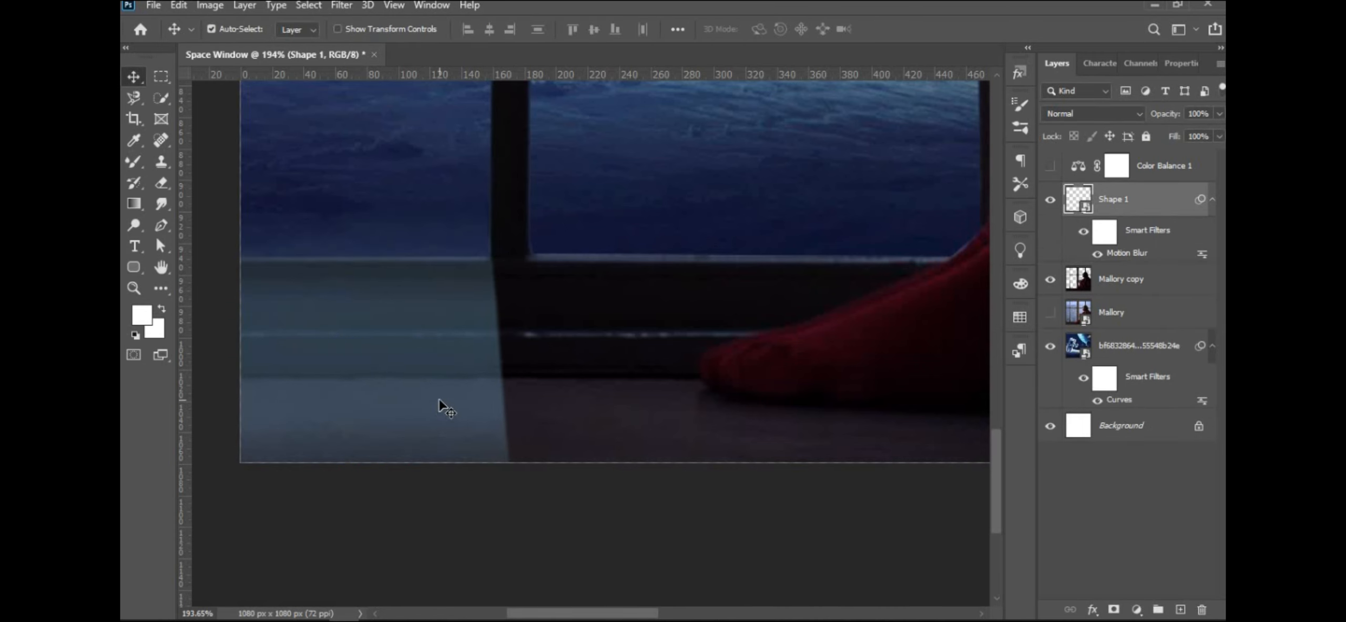
Add a layer mask to the blurred shape and fade its lower part on the floor with a soft black brush.
{"action": "scroll", "coordinate": [518, 400], "scroll_direction": "down", "scroll_amount": 3}
{"action": "left_click", "coordinate": [1114, 610]}
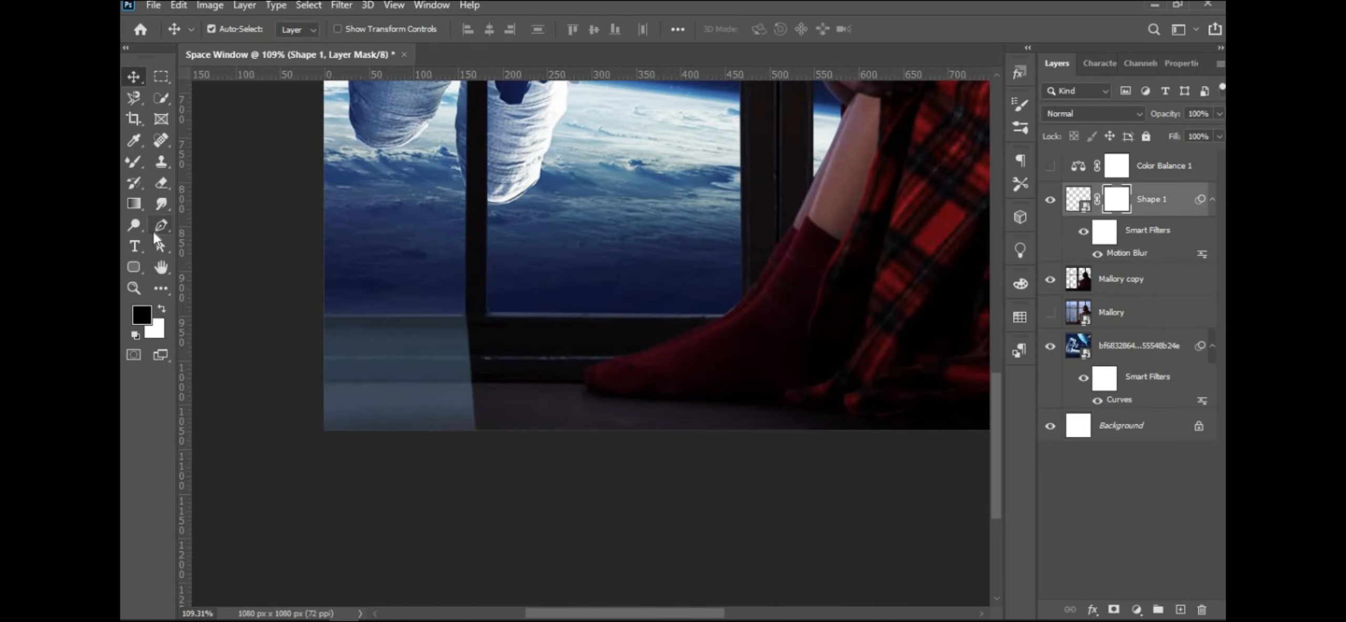
{"action": "key", "text": "b"}
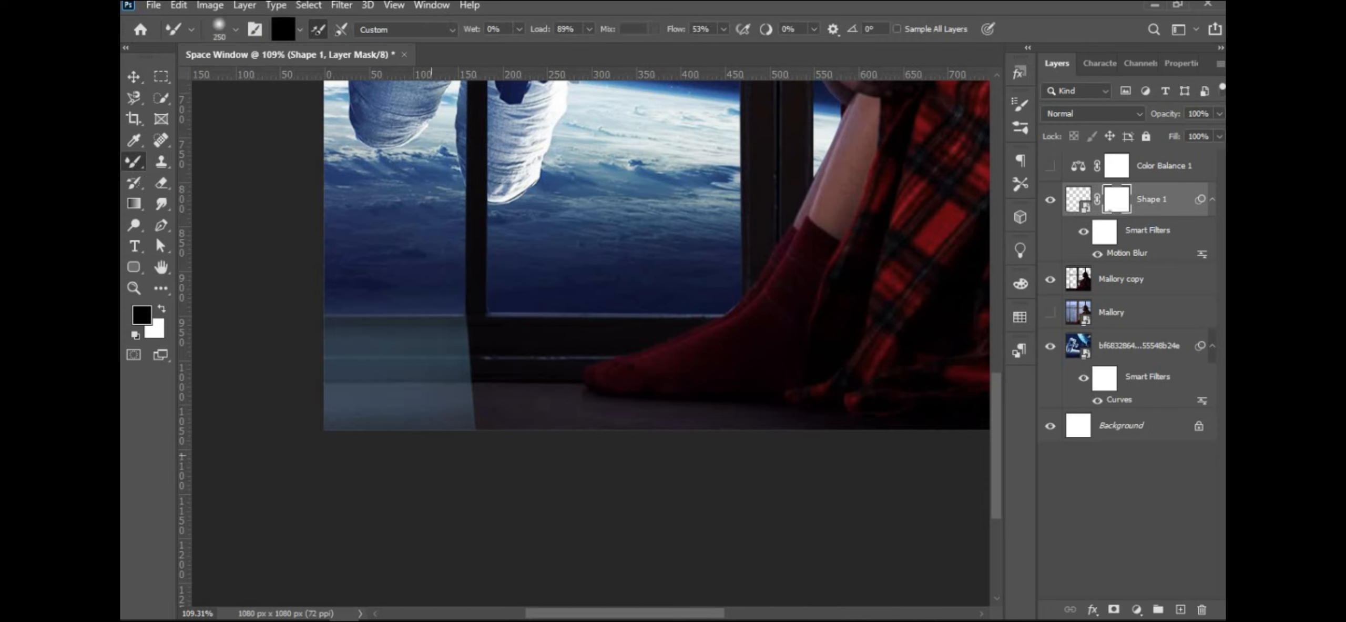
{"action": "left_click_drag", "start_coordinate": [432, 455], "coordinate": [449, 500]}
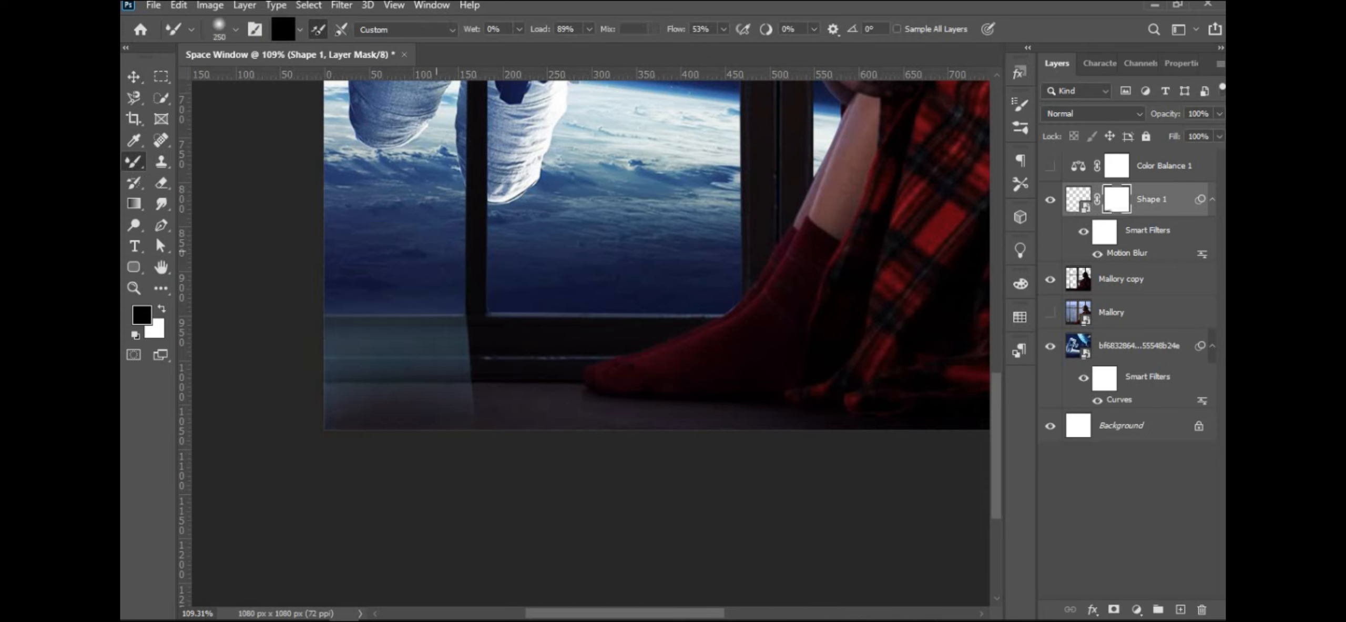
{"action": "mouse_move", "coordinate": [425, 243]}
{"action": "left_mouse_down"}
{"action": "mouse_move", "coordinate": [432, 494]}
{"action": "mouse_move", "coordinate": [402, 286]}
{"action": "left_mouse_up"}
{"action": "scroll", "coordinate": [501, 337], "scroll_direction": "down", "scroll_amount": 7}
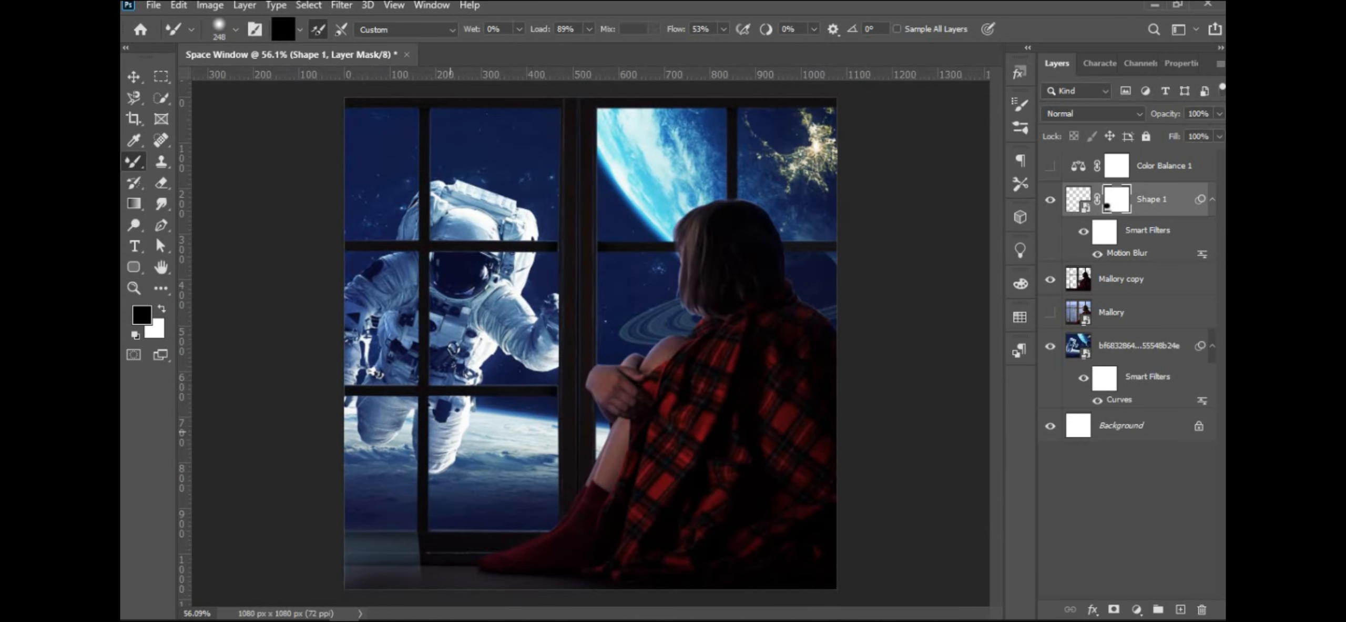
{"action": "scroll", "coordinate": [422, 456], "scroll_direction": "up", "scroll_amount": 3}
{"action": "left_click_drag", "start_coordinate": [423, 456], "coordinate": [469, 265]}
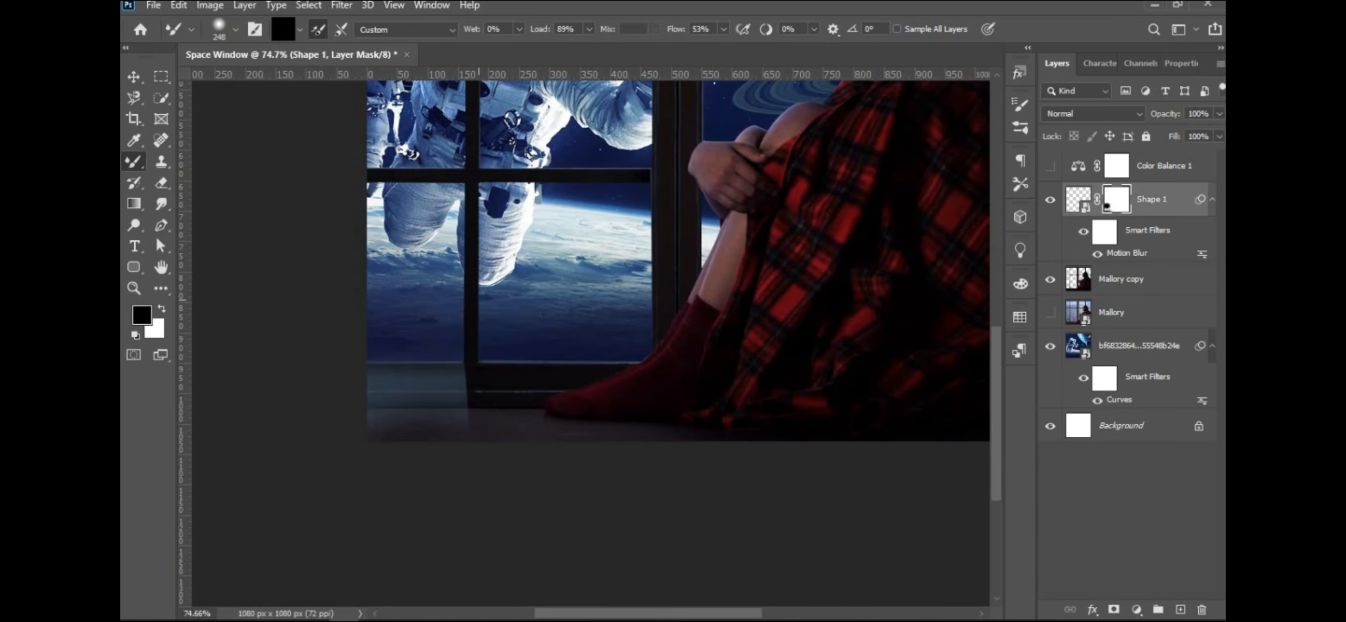
Duplicate the light shape to the sill below the second windowpane and flip the copy horizontally and vertically.
{"action": "scroll", "coordinate": [481, 367], "scroll_direction": "up", "scroll_amount": 4}
{"action": "key", "text": "v"}
{"action": "left_click_drag", "start_coordinate": [411, 423], "coordinate": [622, 418]}
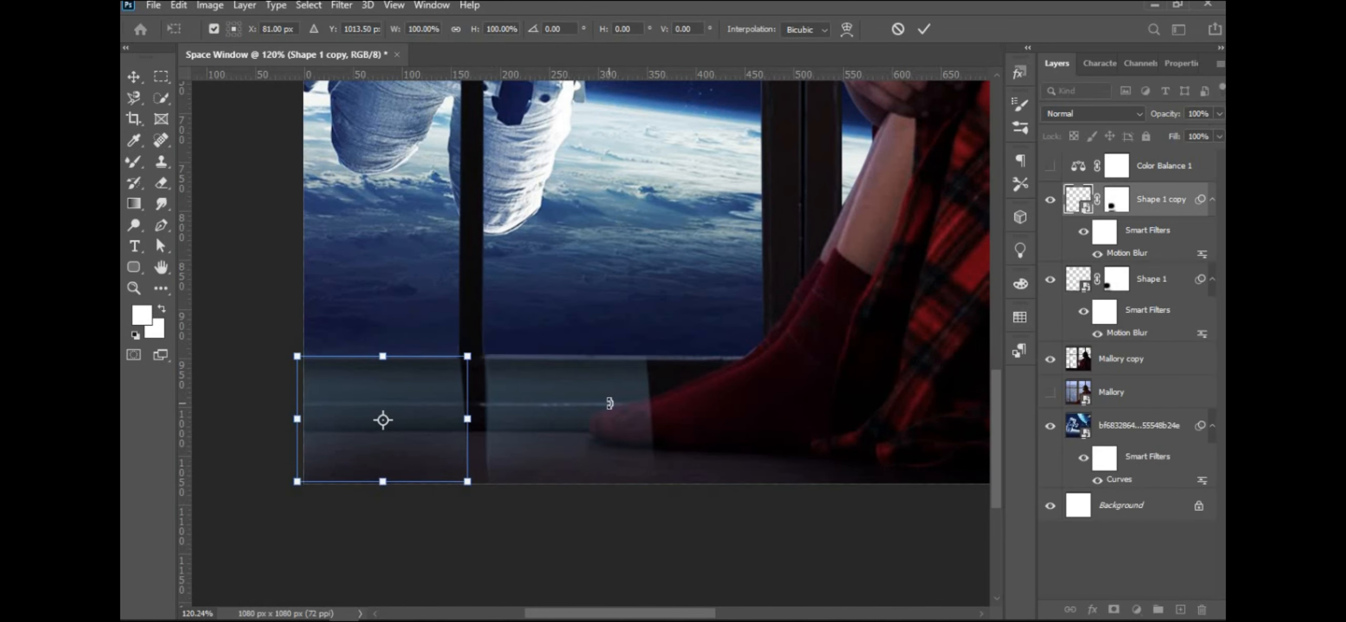
{"action": "key", "text": "ctrl+t"}
{"action": "right_click", "coordinate": [610, 404]}
{"action": "left_click", "coordinate": [639, 366]}
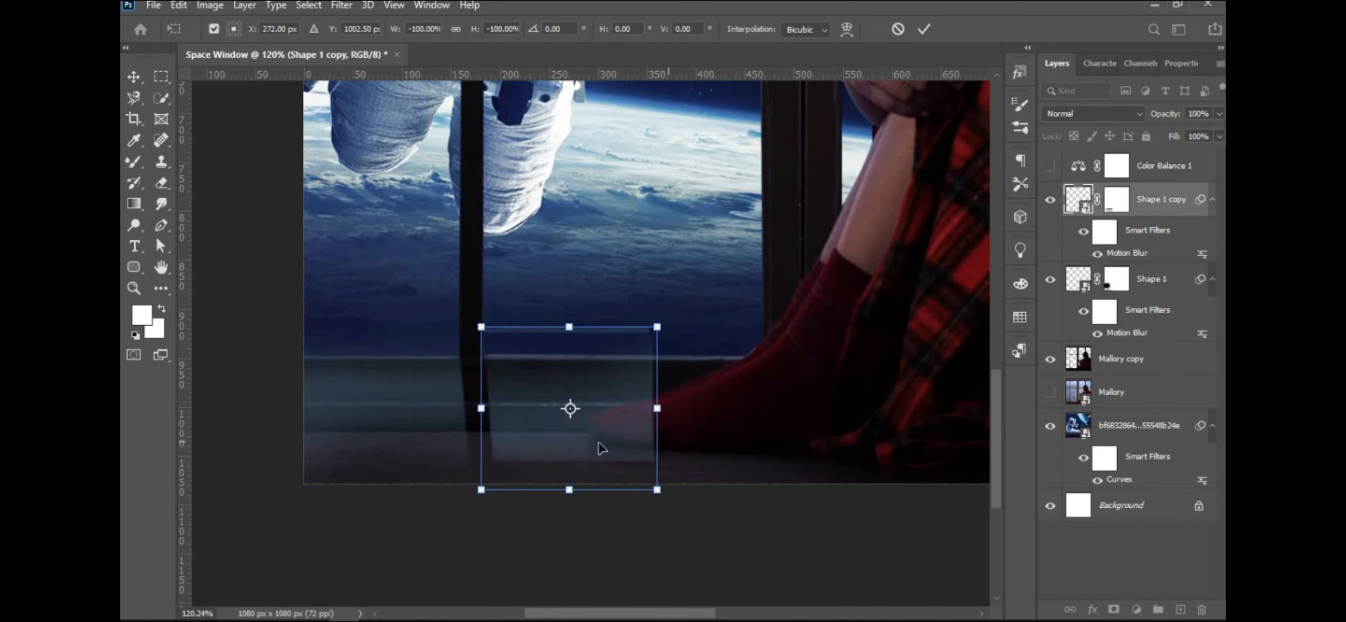
{"action": "left_click_drag", "start_coordinate": [601, 446], "coordinate": [598, 469]}
{"action": "key", "text": "Return"}
{"action": "scroll", "coordinate": [731, 499], "scroll_direction": "down", "scroll_amount": 7}
Stretch the copied shape across the sill and foot below the second windowpane, and delete its layer mask.
{"action": "scroll", "coordinate": [730, 499], "scroll_direction": "up", "scroll_amount": 9}
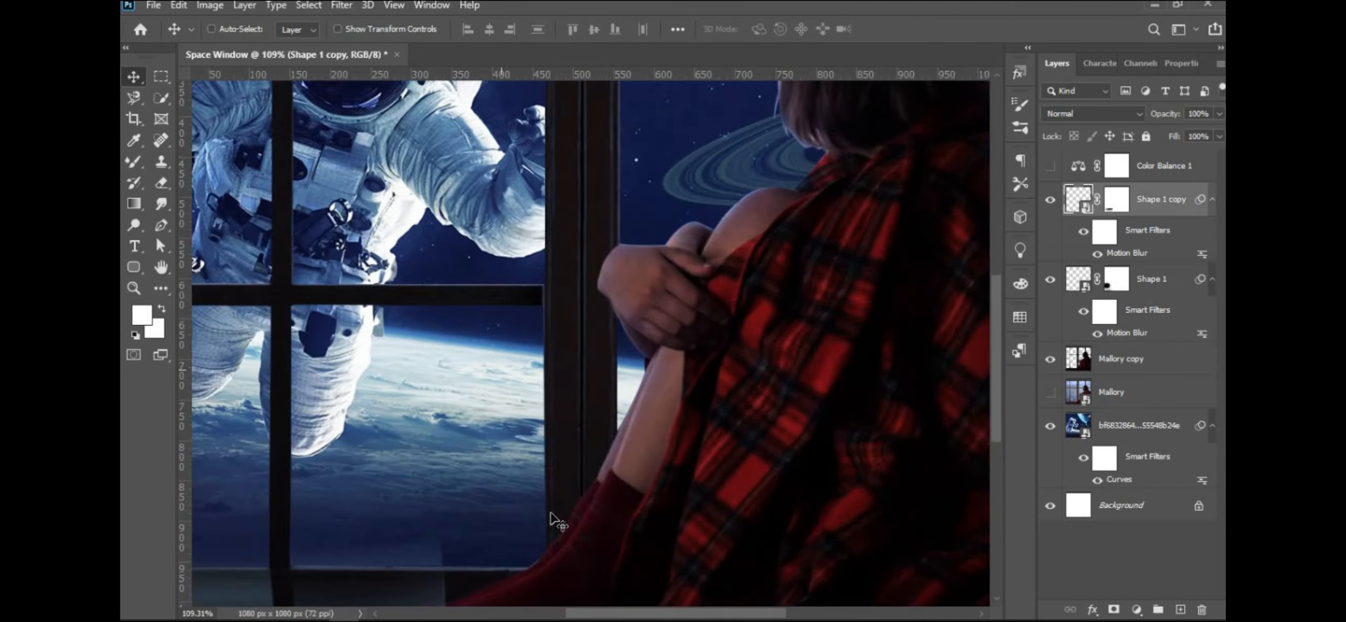
{"action": "scroll", "coordinate": [440, 328], "scroll_direction": "up", "scroll_amount": 3}
{"action": "key", "text": "ctrl+t"}
{"action": "left_click_drag", "start_coordinate": [631, 219], "coordinate": [878, 188]}
{"action": "left_click_drag", "start_coordinate": [634, 529], "coordinate": [940, 496]}
{"action": "key", "text": "Return"}
{"action": "left_click_drag", "start_coordinate": [685, 493], "coordinate": [652, 428]}
{"action": "left_click_drag", "start_coordinate": [1122, 216], "coordinate": [1202, 609]}
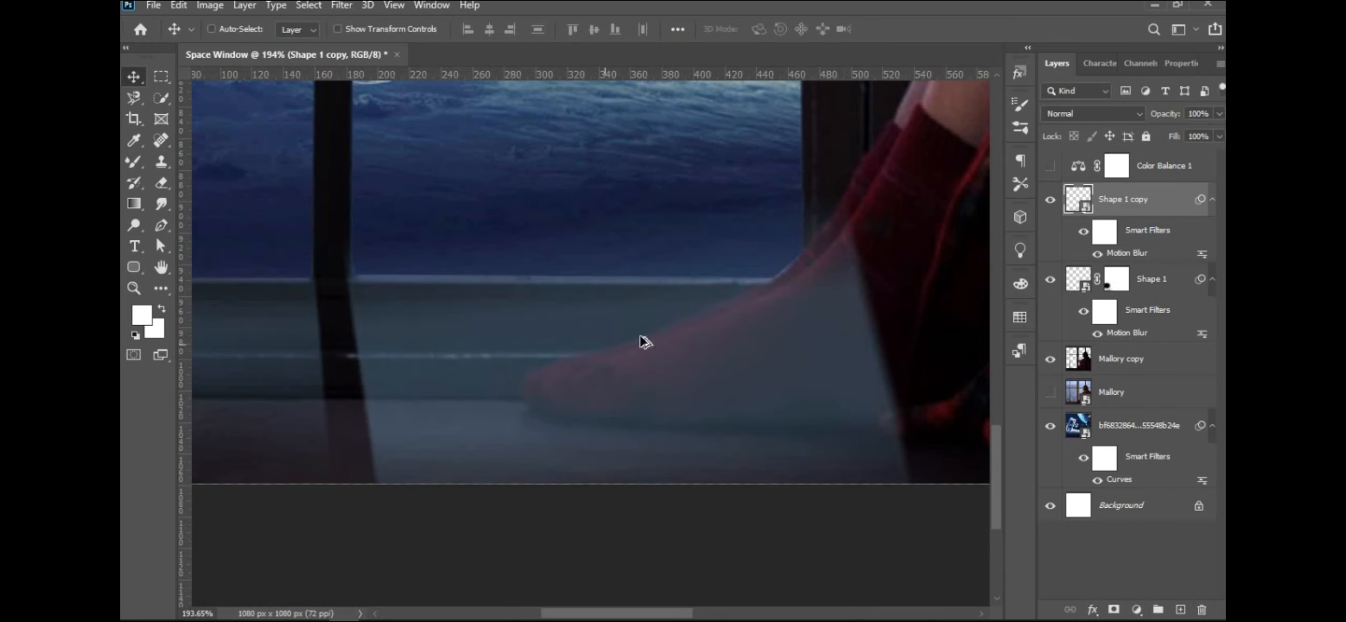
Delete the hidden Color Balance adjustment layer.
{"action": "scroll", "coordinate": [643, 343], "scroll_direction": "down", "scroll_amount": 10}
{"action": "left_click", "coordinate": [1154, 171]}
{"action": "key", "text": "Delete"}
Nudge the copied light shape slightly down to line up with the sill's upper edge.
{"action": "scroll", "coordinate": [714, 332], "scroll_direction": "up", "scroll_amount": 7}
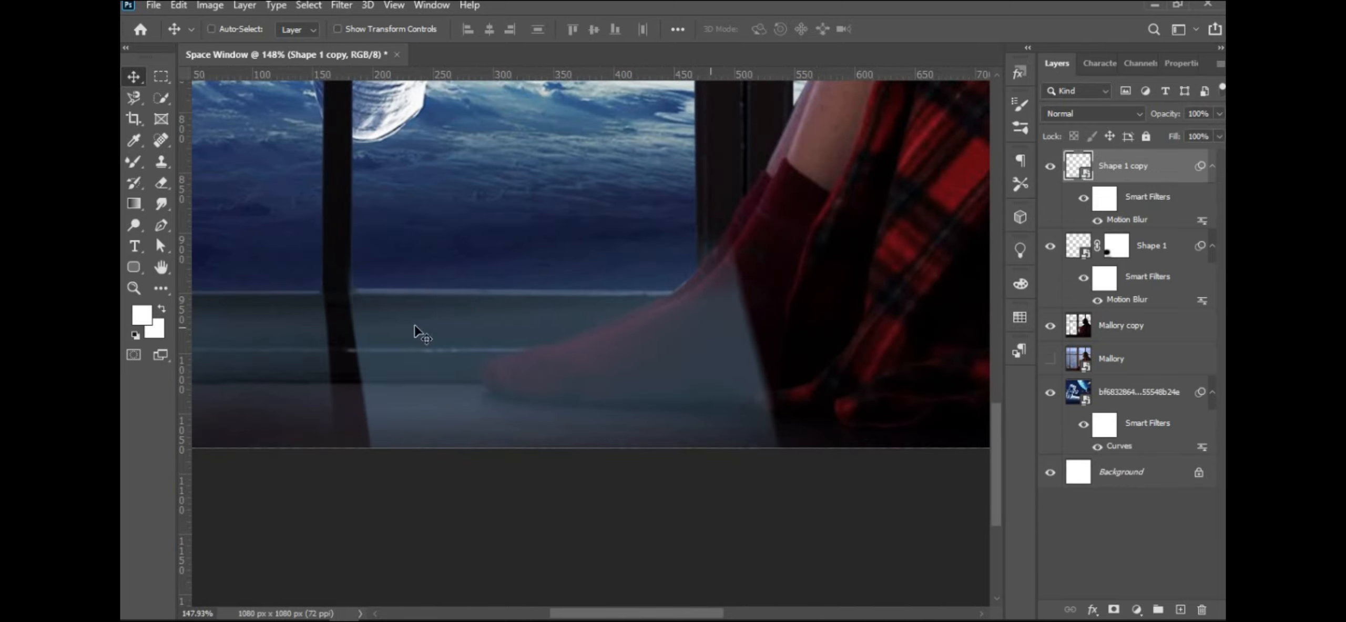
{"action": "left_click_drag", "start_coordinate": [415, 331], "coordinate": [419, 349]}
{"action": "scroll", "coordinate": [418, 347], "scroll_direction": "up", "scroll_amount": 4}
{"action": "scroll", "coordinate": [422, 349], "scroll_direction": "down", "scroll_amount": 6}
{"action": "scroll", "coordinate": [426, 350], "scroll_direction": "up", "scroll_amount": 5}
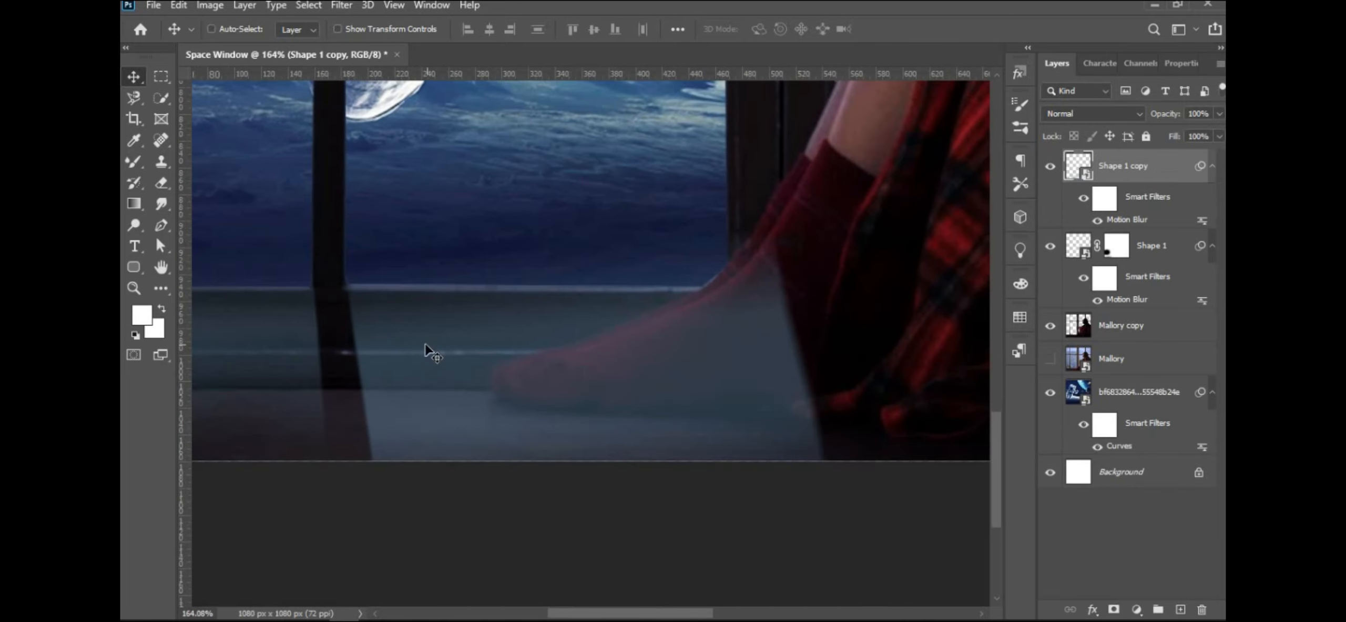
{"action": "key", "text": "ctrl"}
Add a layer mask to the copied shape and brush away its light over the sock and floor.
{"action": "left_click", "coordinate": [1114, 609]}
{"action": "key", "text": "b"}
{"action": "left_click_drag", "start_coordinate": [841, 305], "coordinate": [842, 369]}
{"action": "scroll", "coordinate": [467, 442], "scroll_direction": "down", "scroll_amount": 5}
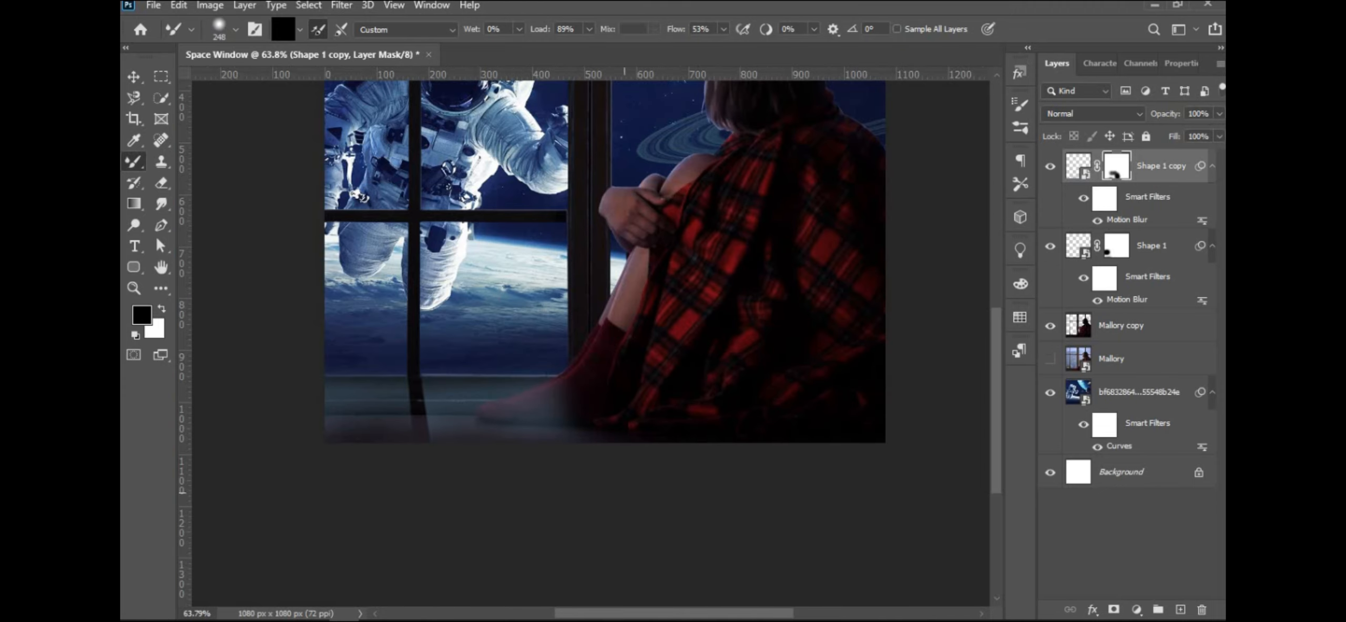
{"action": "left_click_drag", "start_coordinate": [529, 273], "coordinate": [554, 253]}
Open the copied shape's smart object contents and change the shape's fill to a darker, muted blue.
{"action": "key", "text": "v"}
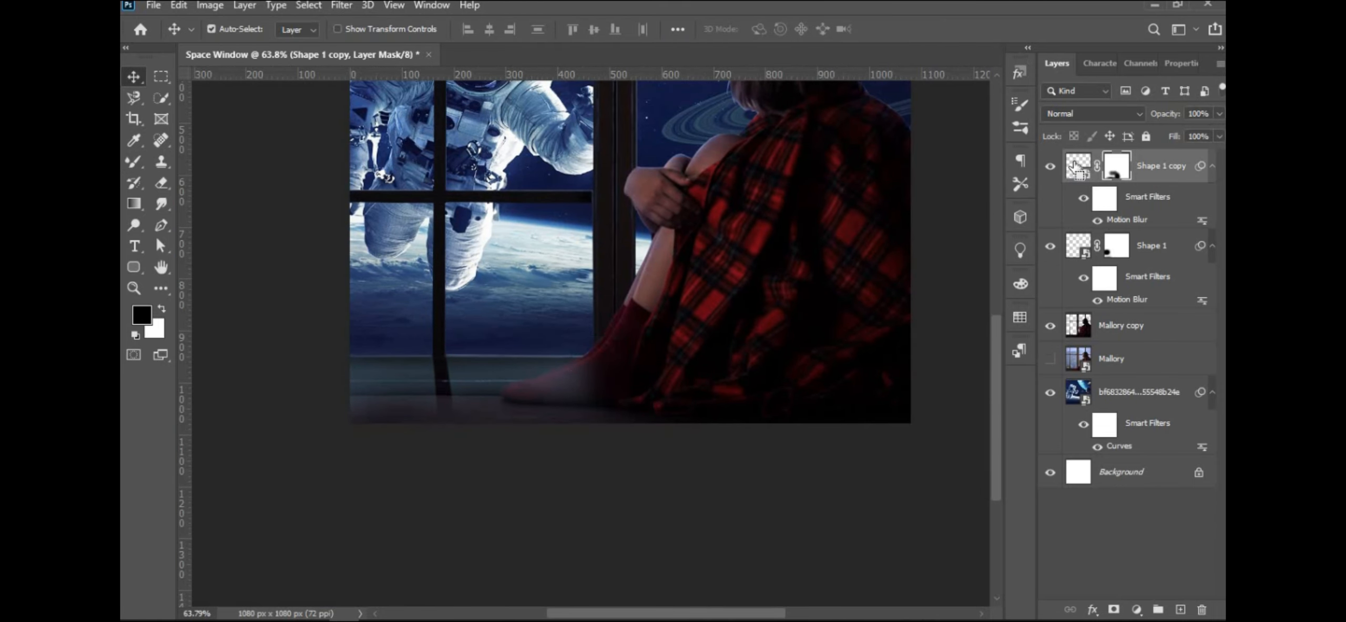
{"action": "double_click", "coordinate": [1077, 170]}
{"action": "key", "text": "u"}
{"action": "left_click", "coordinate": [300, 29]}
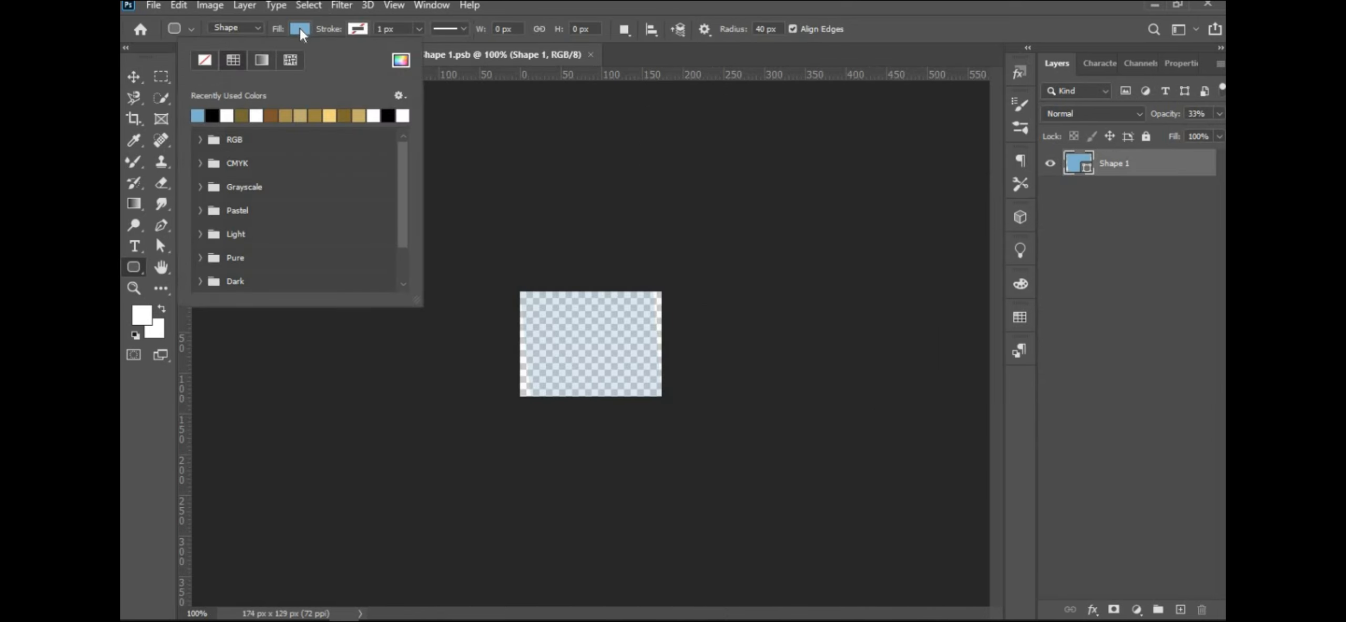
{"action": "left_click", "coordinate": [401, 59]}
{"action": "left_click", "coordinate": [901, 292]}
{"action": "left_click", "coordinate": [1178, 230]}
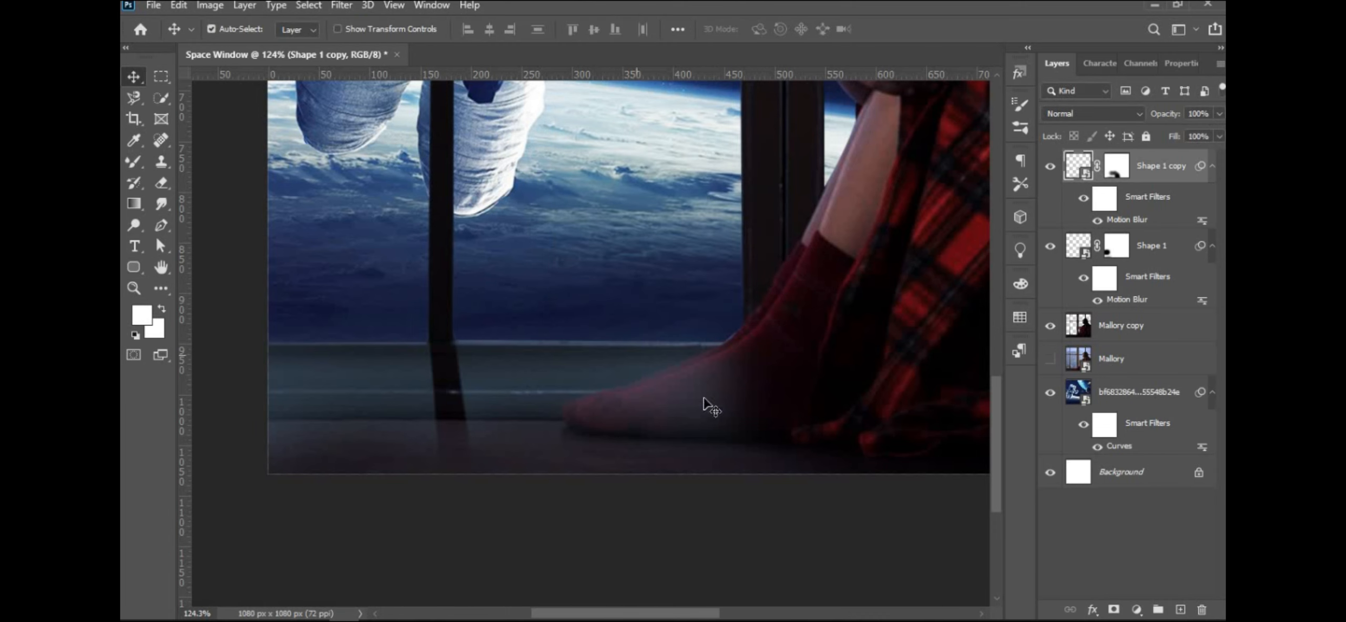
Brush black on the first light shape's mask to soften its lower edge on the floor.
{"action": "left_click", "coordinate": [389, 376]}
{"action": "key", "text": "b"}
{"action": "left_click", "coordinate": [1118, 254]}
{"action": "left_click", "coordinate": [1050, 246]}
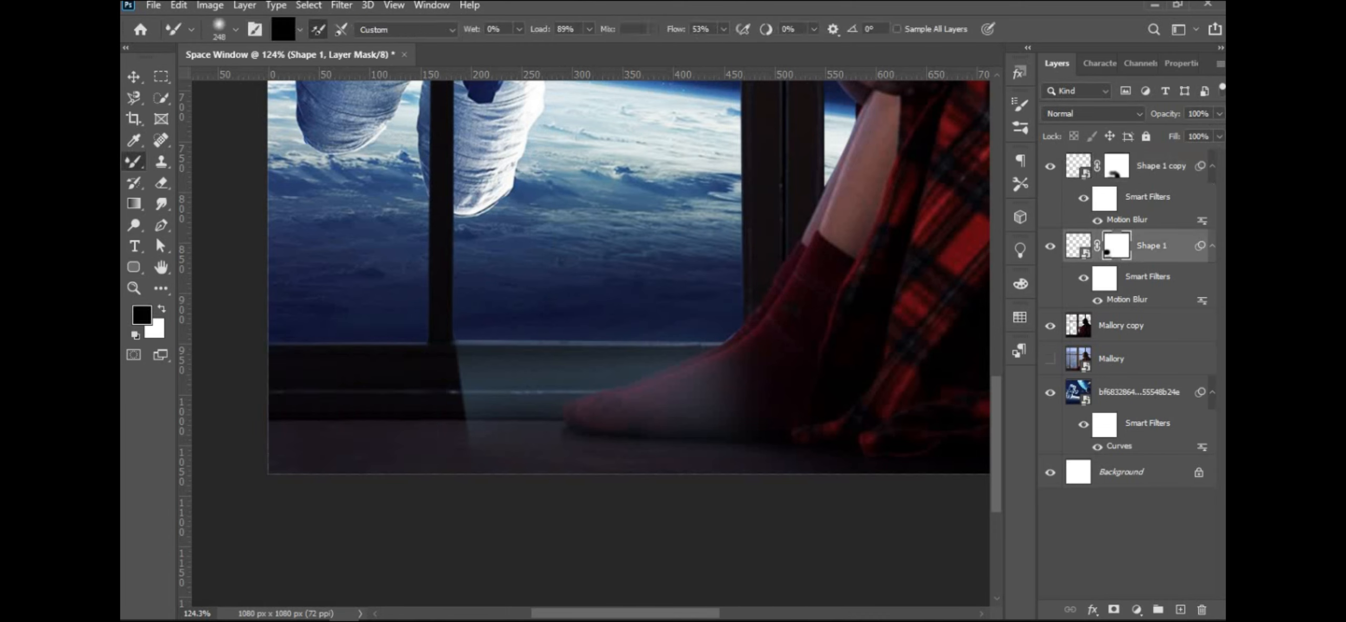
{"action": "left_click", "coordinate": [1051, 245]}
{"action": "left_click_drag", "start_coordinate": [432, 524], "coordinate": [355, 524]}
Brush black on the copied shape's mask to clear the remaining haze from the sock and floor.
{"action": "left_click", "coordinate": [1116, 165]}
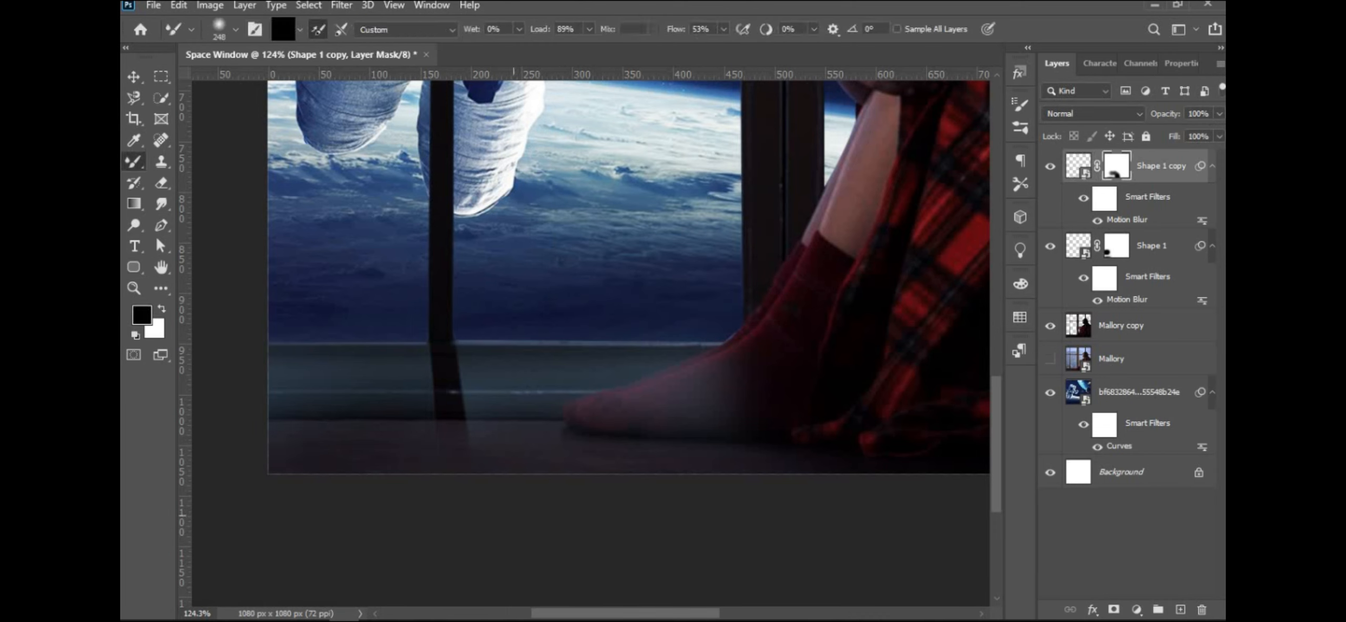
{"action": "left_click_drag", "start_coordinate": [670, 461], "coordinate": [705, 461]}
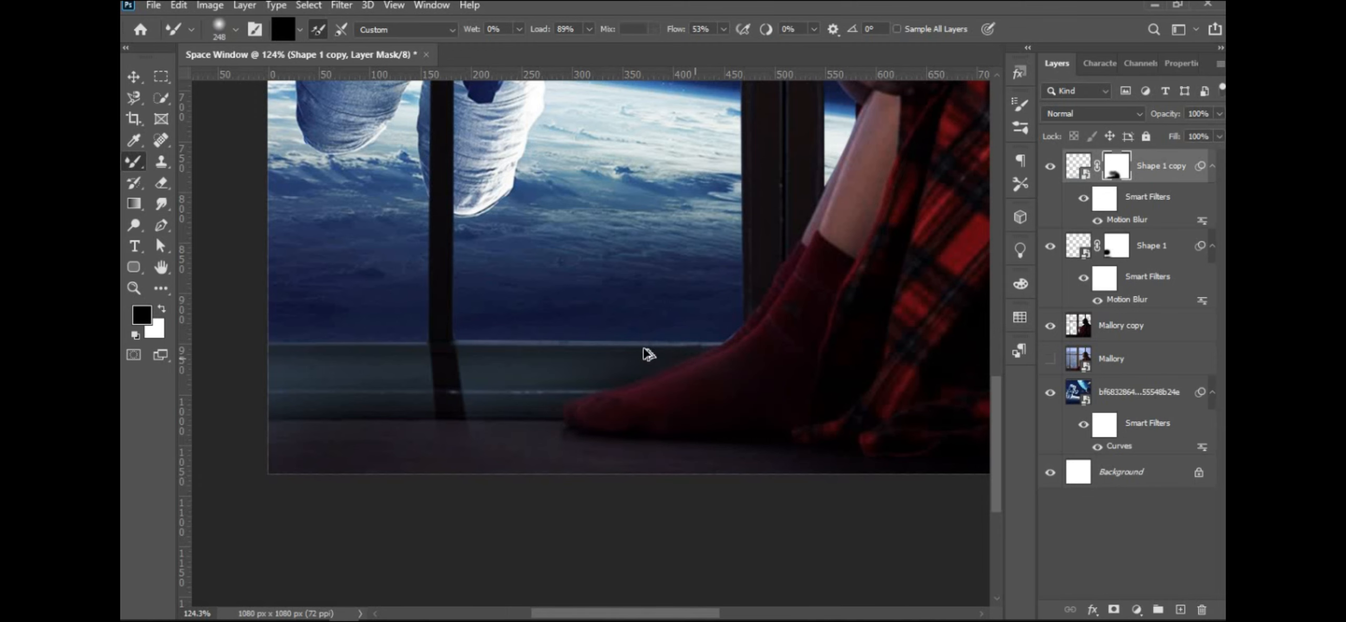
{"action": "key", "text": "ctrl+0"}
Add a new layer above Mallory copy and sample a medium blue (#3294c9) from the planet as the foreground colour.
{"action": "left_click", "coordinate": [1157, 325]}
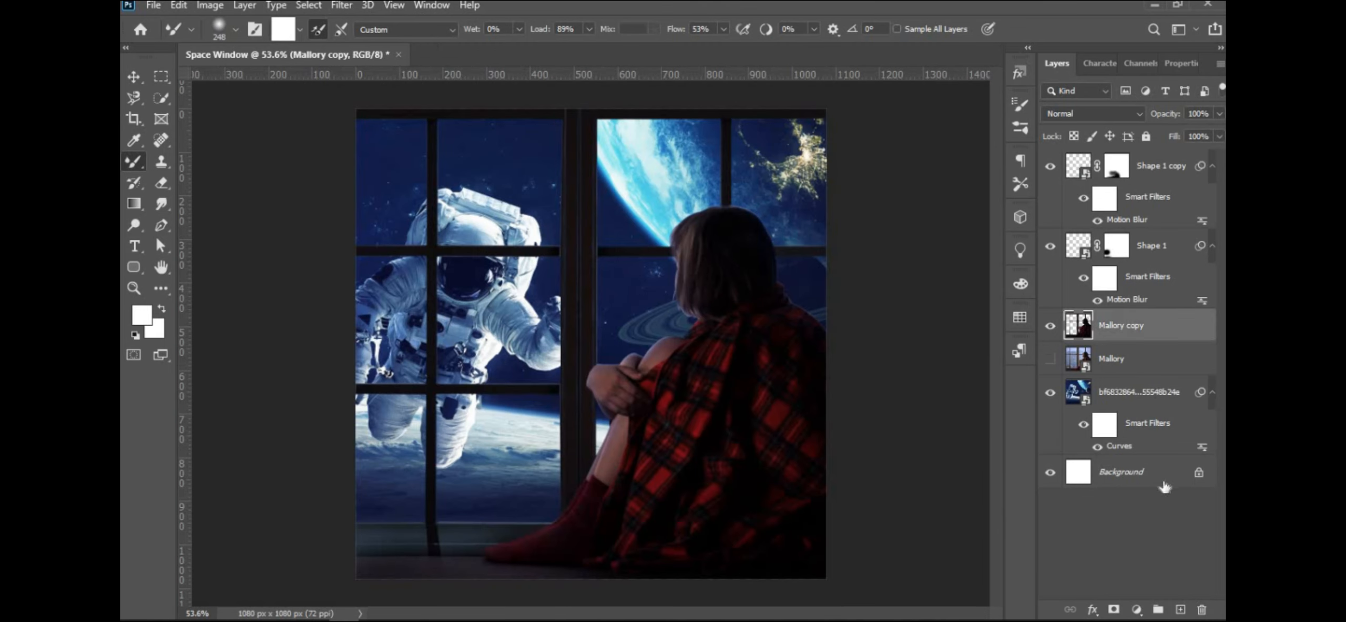
{"action": "left_click", "coordinate": [1181, 609]}
{"action": "left_click", "coordinate": [142, 315]}
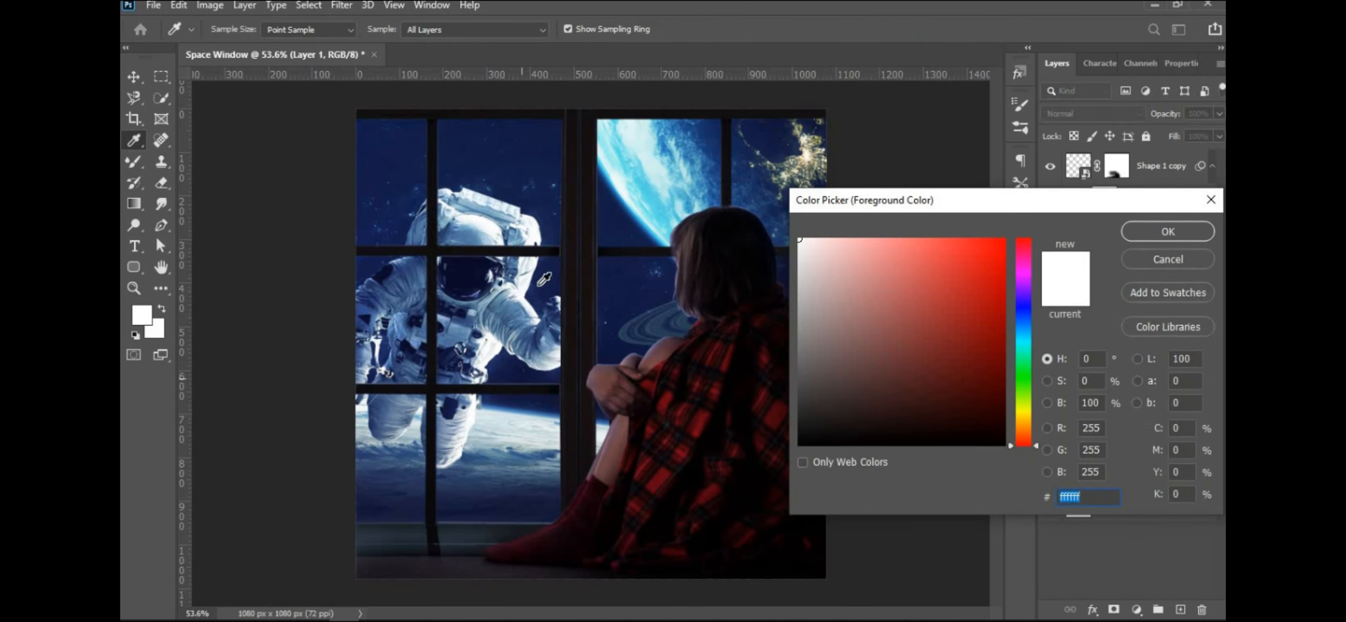
{"action": "left_click", "coordinate": [638, 197]}
{"action": "left_click", "coordinate": [1135, 236]}
{"action": "scroll", "coordinate": [754, 333], "scroll_direction": "up", "scroll_amount": 2}
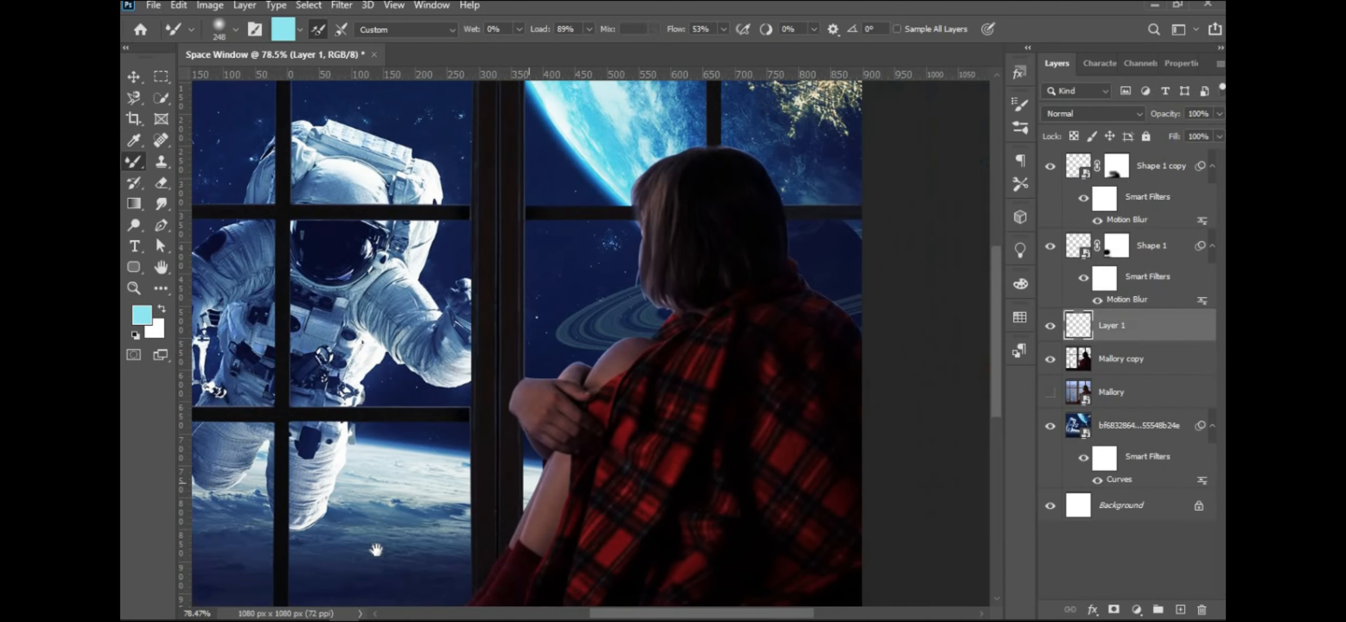
{"action": "scroll", "coordinate": [376, 550], "scroll_direction": "down", "scroll_amount": 2}
{"action": "left_click", "coordinate": [142, 315]}
{"action": "left_click", "coordinate": [646, 212]}
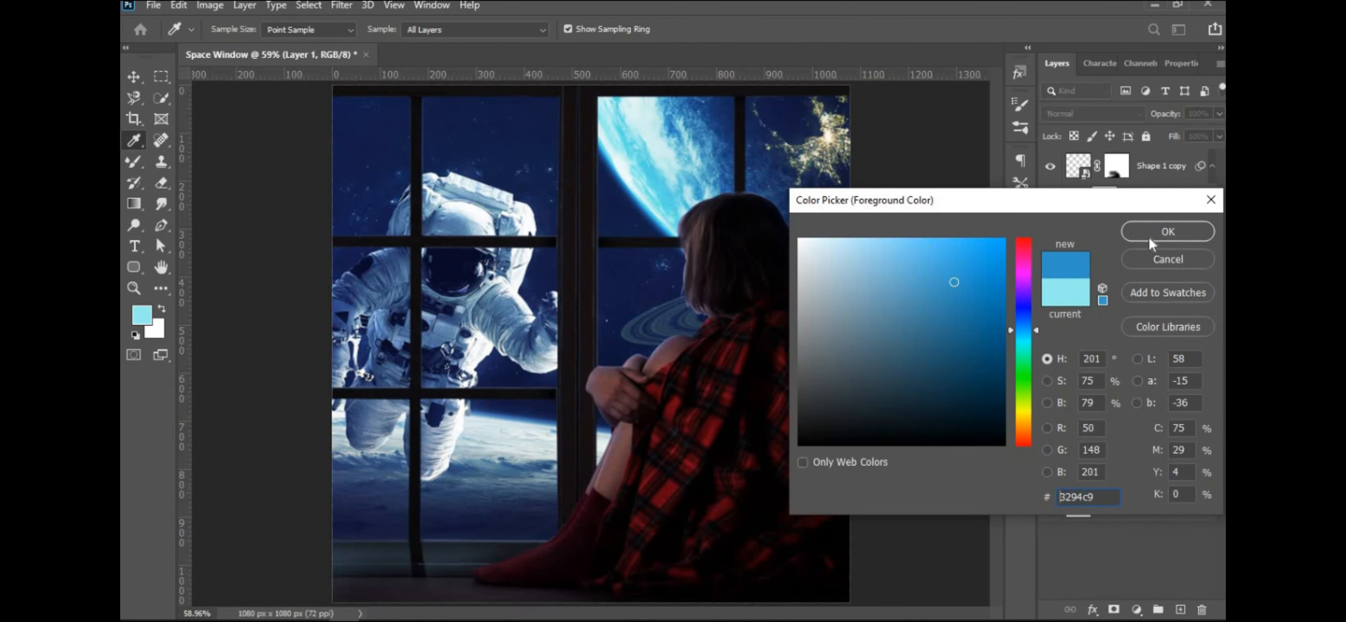
{"action": "left_click", "coordinate": [1151, 240]}
Brush faint blue light over the floor beside the window sill at 3% flow.
{"action": "scroll", "coordinate": [410, 431], "scroll_direction": "up", "scroll_amount": 4}
{"action": "left_click", "coordinate": [421, 457]}
{"action": "key", "text": "ctrl+z"}
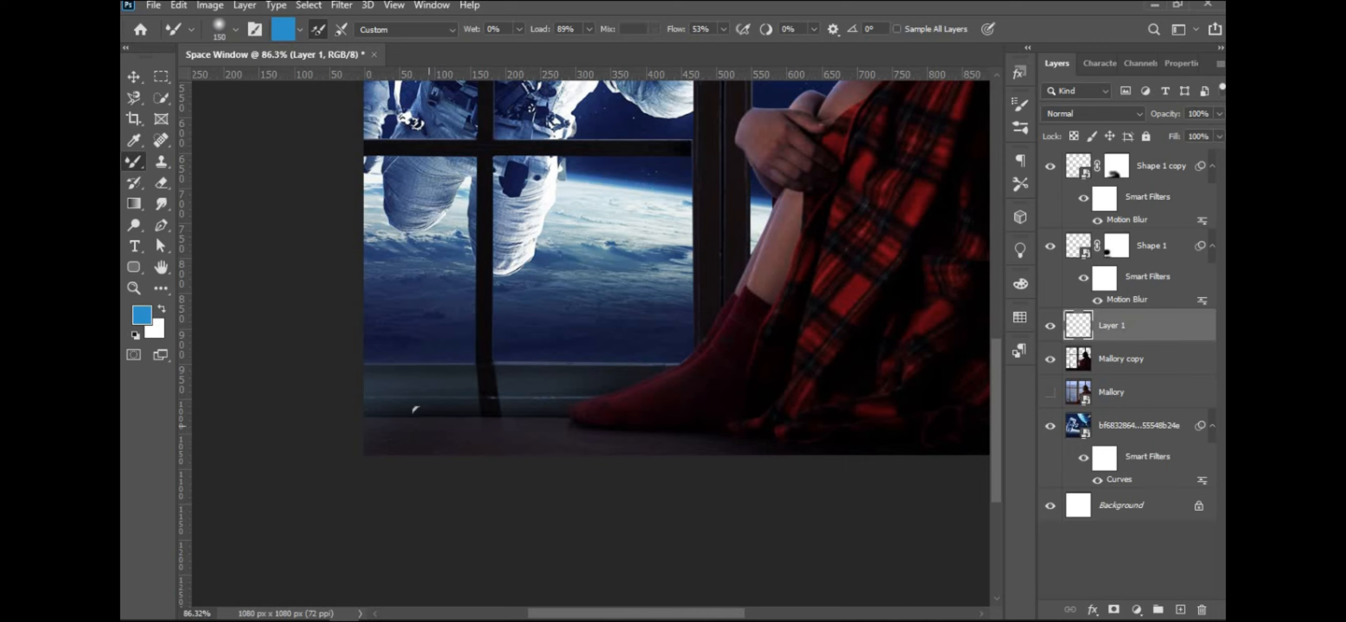
{"action": "scroll", "coordinate": [556, 288], "scroll_direction": "up", "scroll_amount": 5}
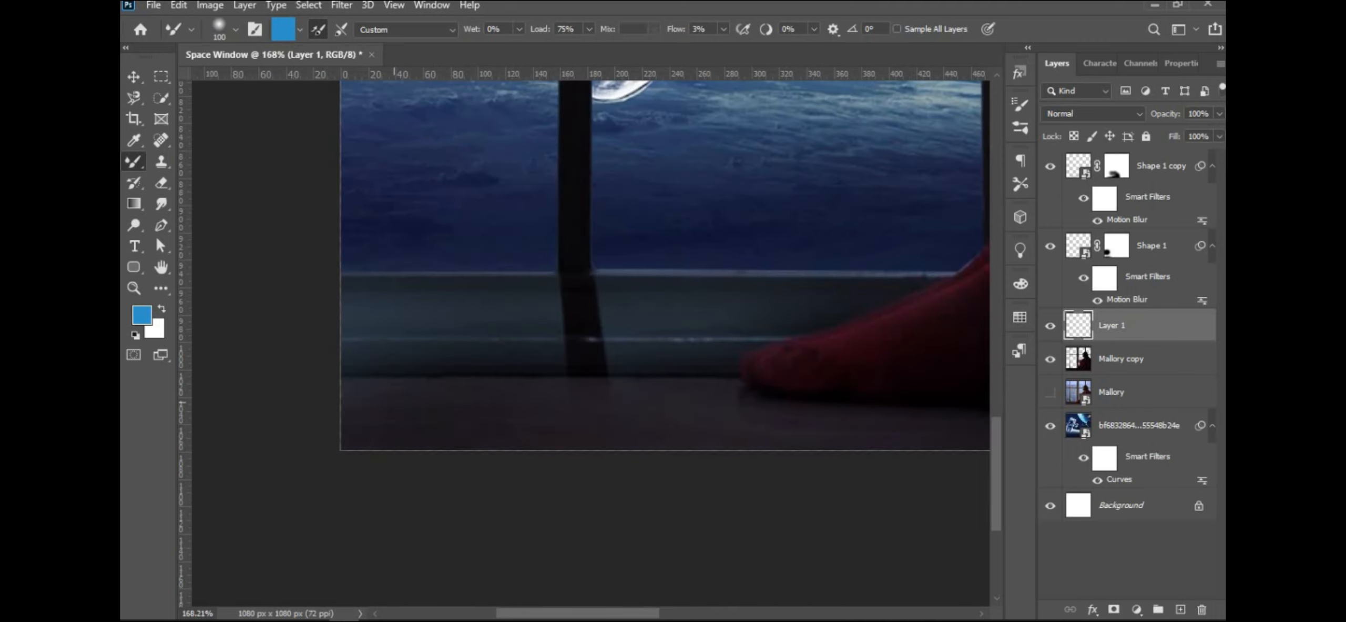
{"action": "scroll", "coordinate": [673, 423], "scroll_direction": "down", "scroll_amount": 4}
{"action": "scroll", "coordinate": [323, 332], "scroll_direction": "up", "scroll_amount": 2}
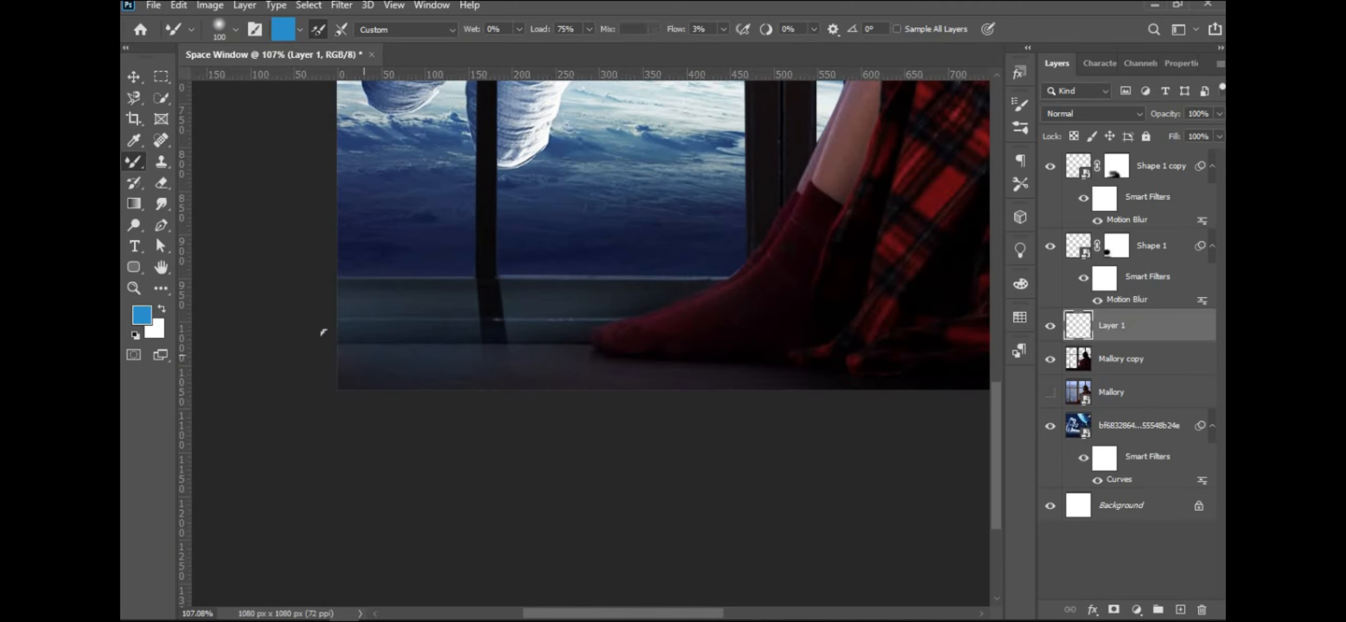
{"action": "scroll", "coordinate": [735, 280], "scroll_direction": "up", "scroll_amount": 3}
{"action": "key", "text": "bracketleft"}
{"action": "key", "text": "bracketleft"}
{"action": "key", "text": "bracketleft"}
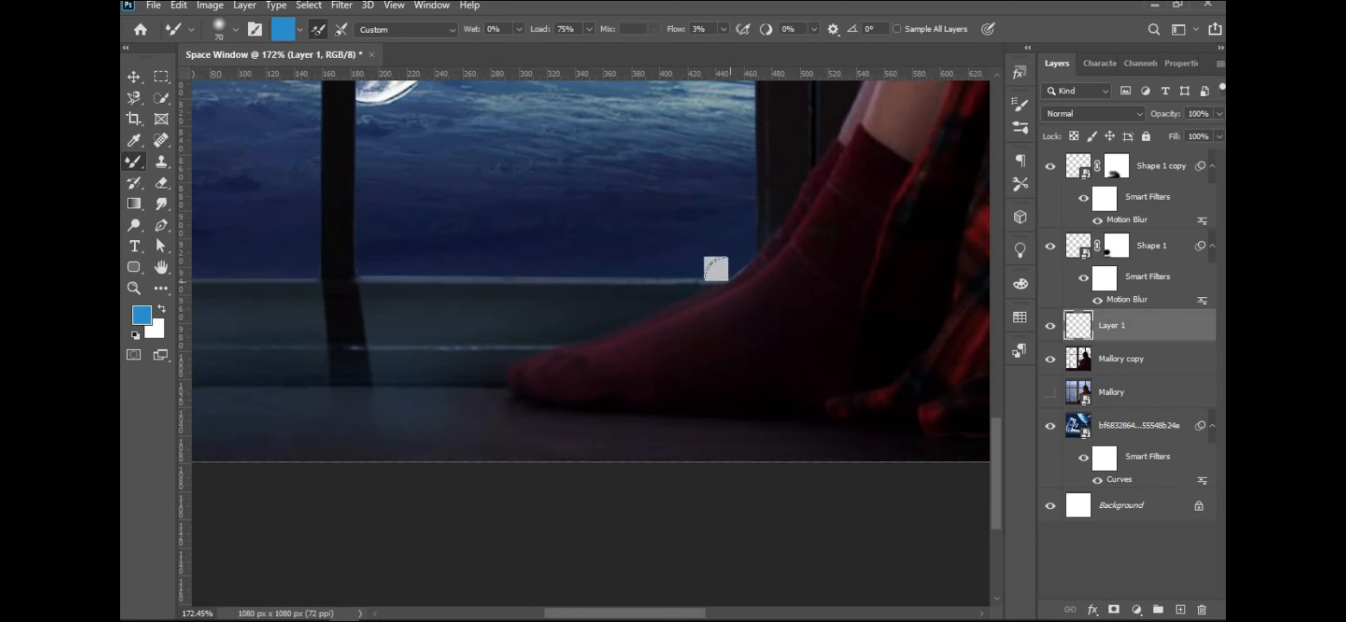
{"action": "key", "text": "ctrl+z"}
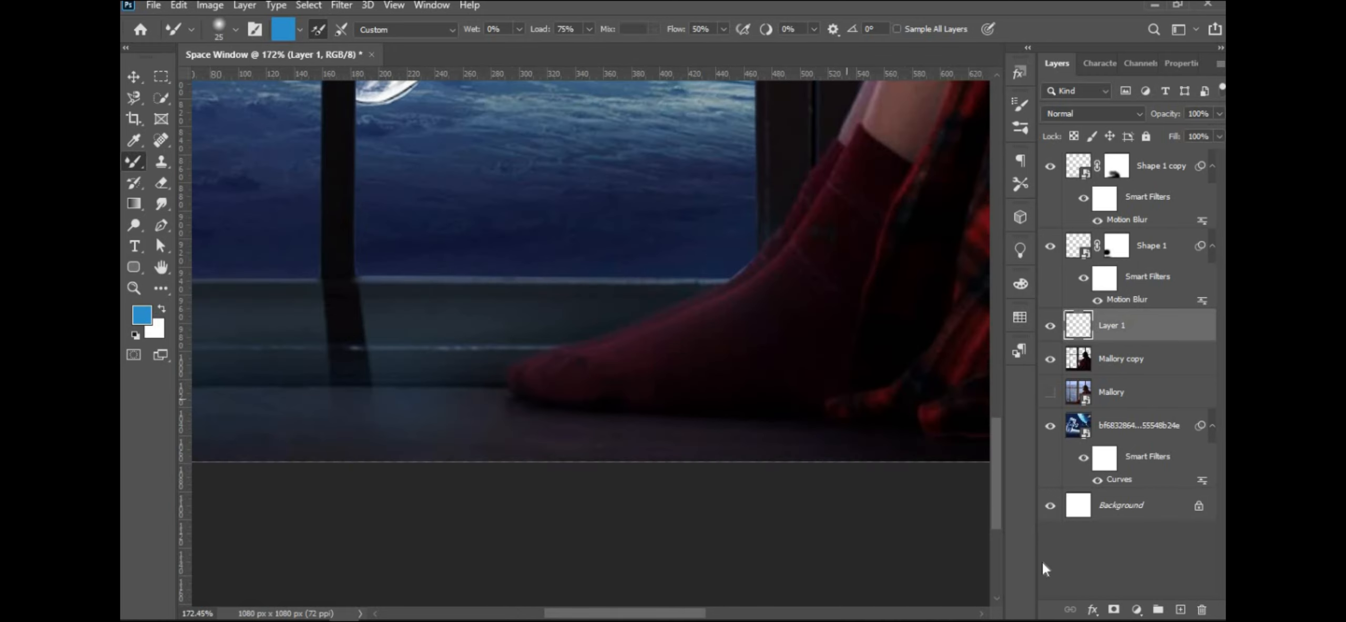
Add another layer and brush blue rim light along the window-facing edge of the sock and shin at 18% flow.
{"action": "left_click", "coordinate": [1181, 609]}
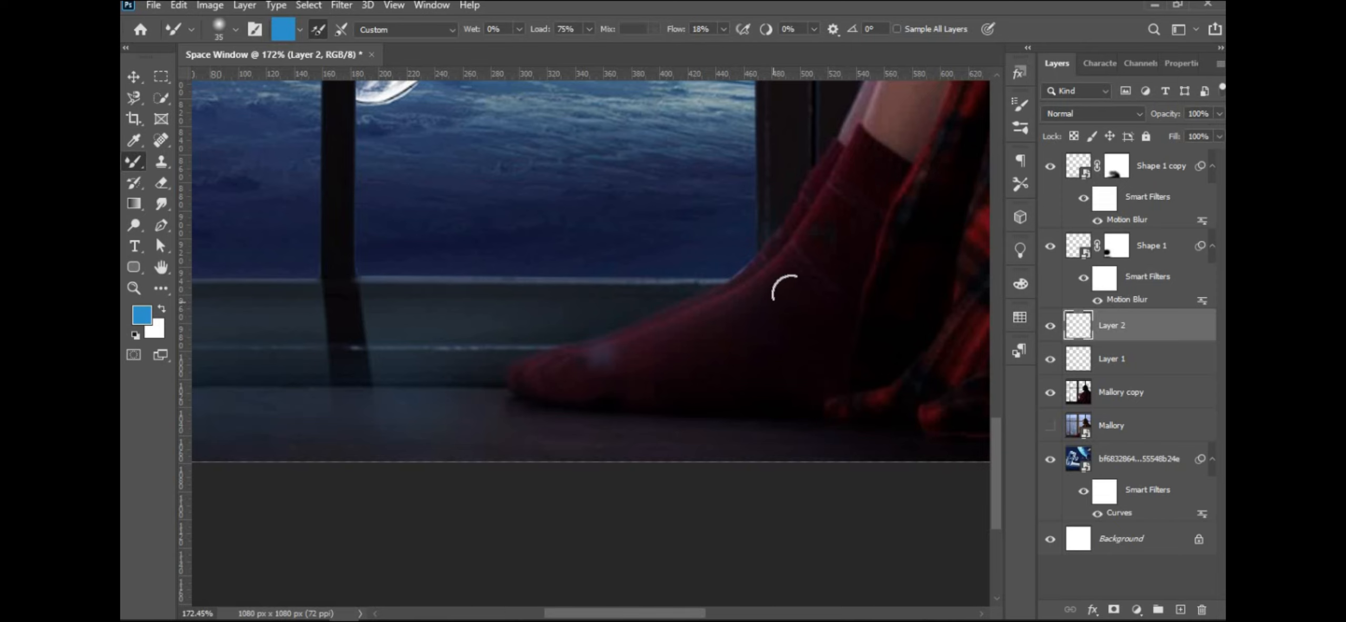
{"action": "mouse_move", "coordinate": [788, 292]}
{"action": "left_mouse_down"}
{"action": "mouse_move", "coordinate": [691, 301]}
{"action": "mouse_move", "coordinate": [504, 370]}
{"action": "left_mouse_up"}
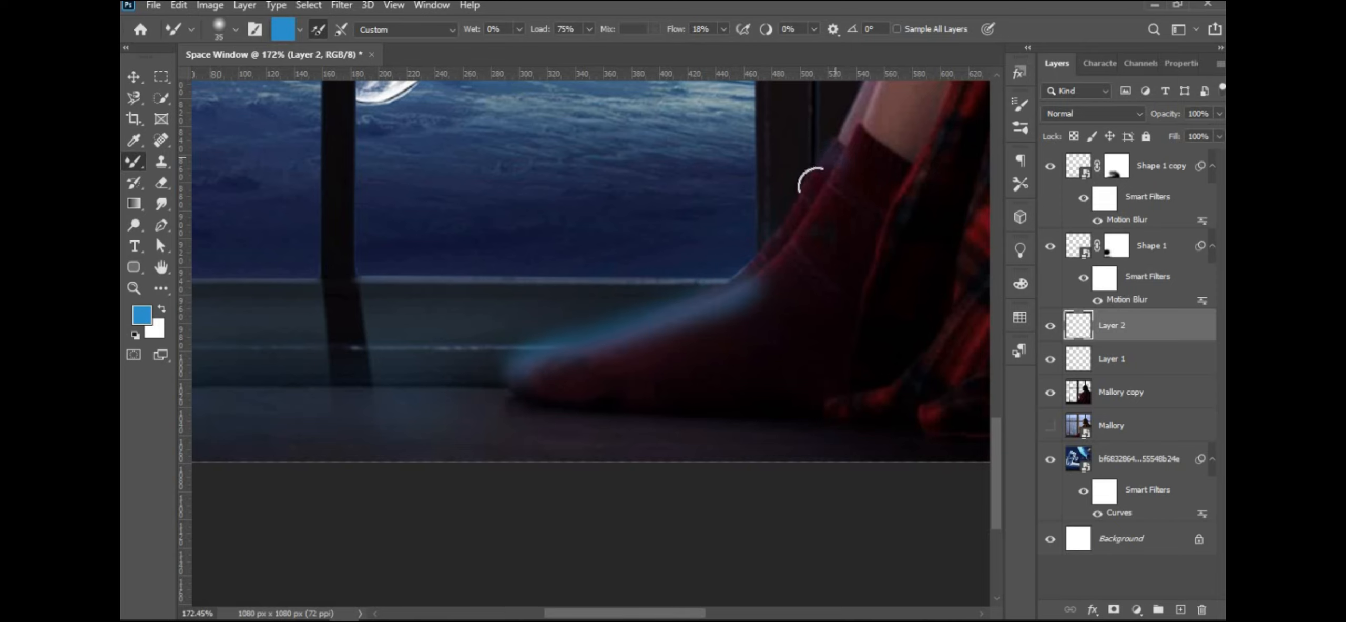
{"action": "left_click_drag", "start_coordinate": [821, 191], "coordinate": [730, 279]}
{"action": "left_click_drag", "start_coordinate": [878, 233], "coordinate": [607, 376]}
{"action": "key", "text": "ctrl+z"}
{"action": "mouse_move", "coordinate": [569, 297]}
{"action": "left_mouse_down"}
{"action": "mouse_move", "coordinate": [455, 437]}
{"action": "mouse_move", "coordinate": [423, 447]}
{"action": "left_mouse_up"}
{"action": "mouse_move", "coordinate": [692, 351]}
{"action": "left_mouse_down"}
{"action": "mouse_move", "coordinate": [618, 315]}
{"action": "mouse_move", "coordinate": [658, 274]}
{"action": "mouse_move", "coordinate": [587, 332]}
{"action": "left_mouse_up"}
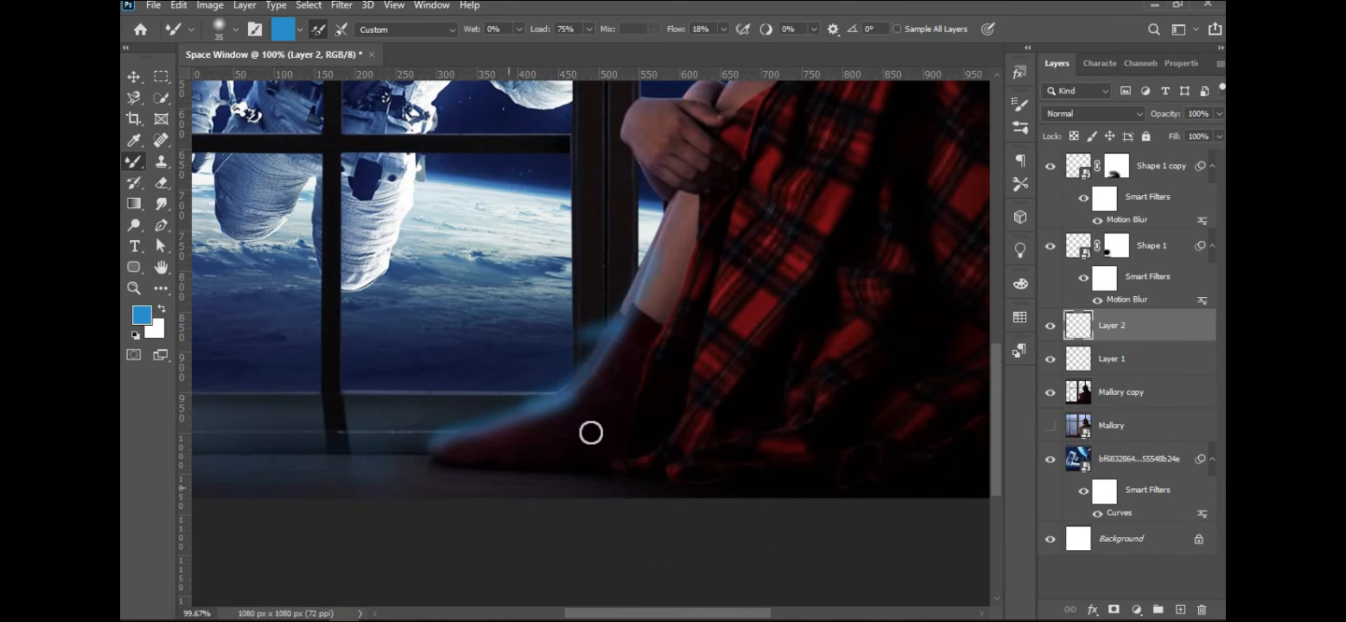
{"action": "key", "text": "ctrl+z"}
{"action": "mouse_move", "coordinate": [567, 371]}
{"action": "left_mouse_down"}
{"action": "mouse_move", "coordinate": [528, 371]}
{"action": "mouse_move", "coordinate": [544, 371]}
{"action": "left_mouse_up"}
Brush soft blue light onto the floor below the sock with a larger brush, adding a new layer above Layer 1.
{"action": "scroll", "coordinate": [544, 371], "scroll_direction": "down", "scroll_amount": 5}
{"action": "left_click", "coordinate": [1178, 365]}
{"action": "left_click_drag", "start_coordinate": [380, 357], "coordinate": [427, 301]}
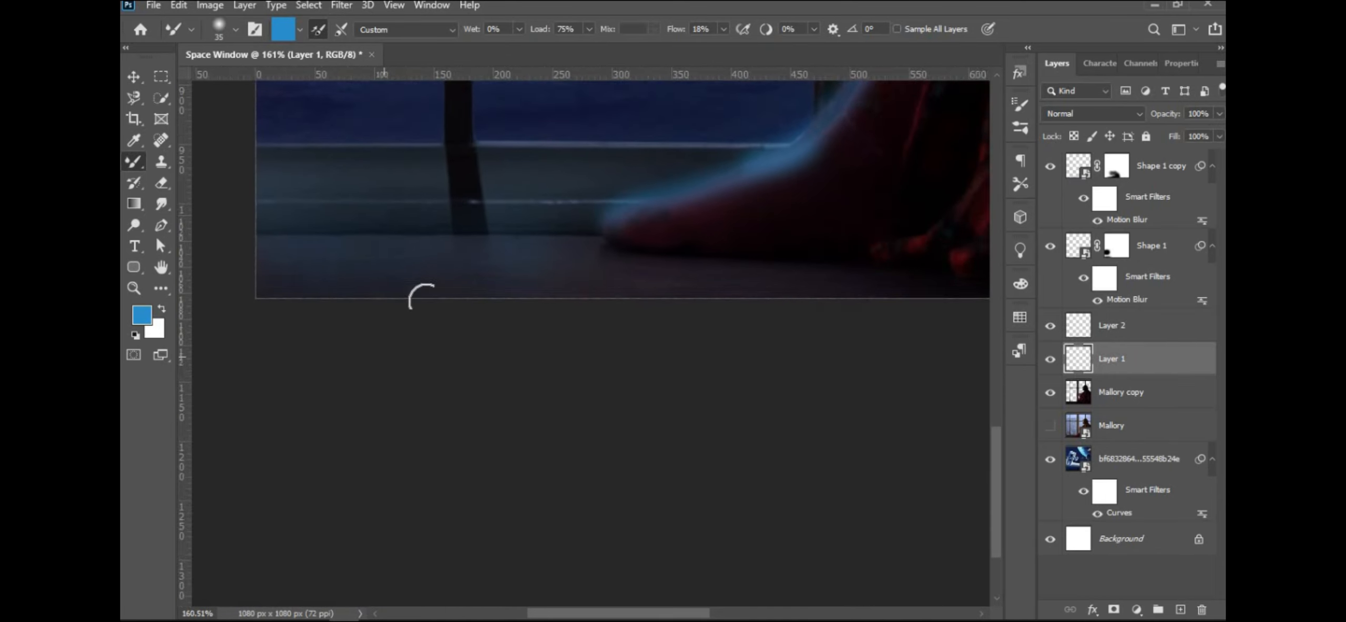
{"action": "key", "text": "bracketright"}
{"action": "key", "text": "bracketright"}
{"action": "key", "text": "bracketright"}
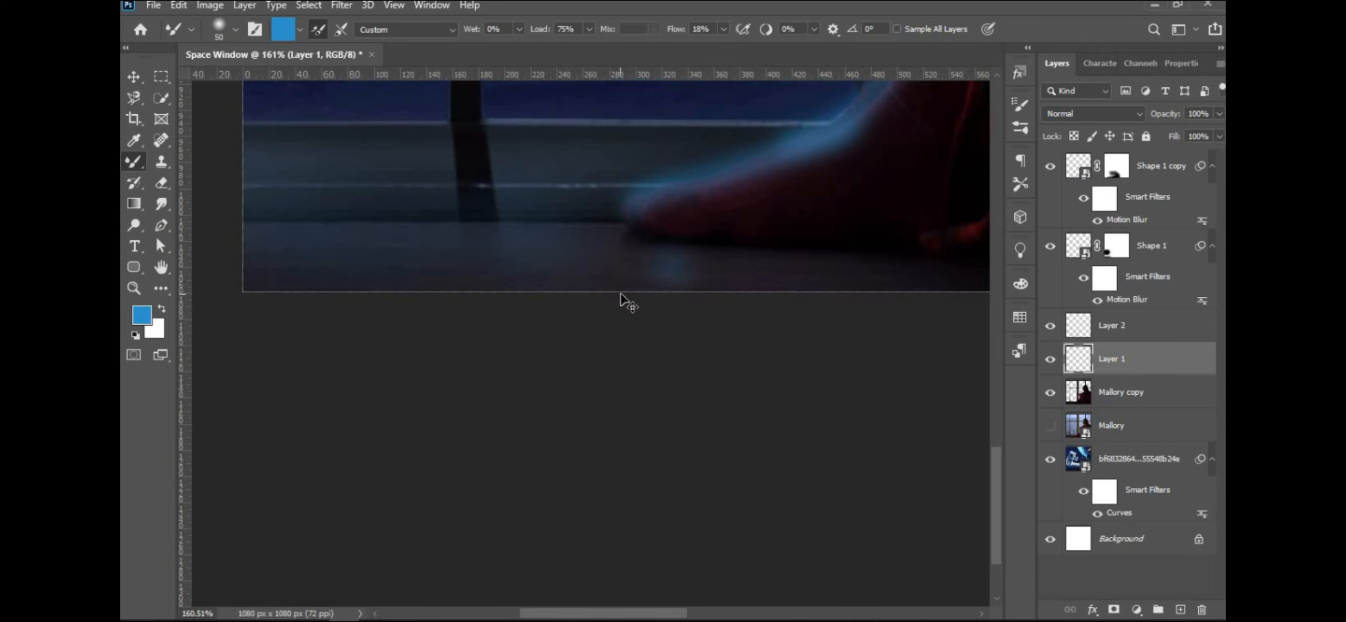
{"action": "key", "text": "ctrl+shift+alt+n"}
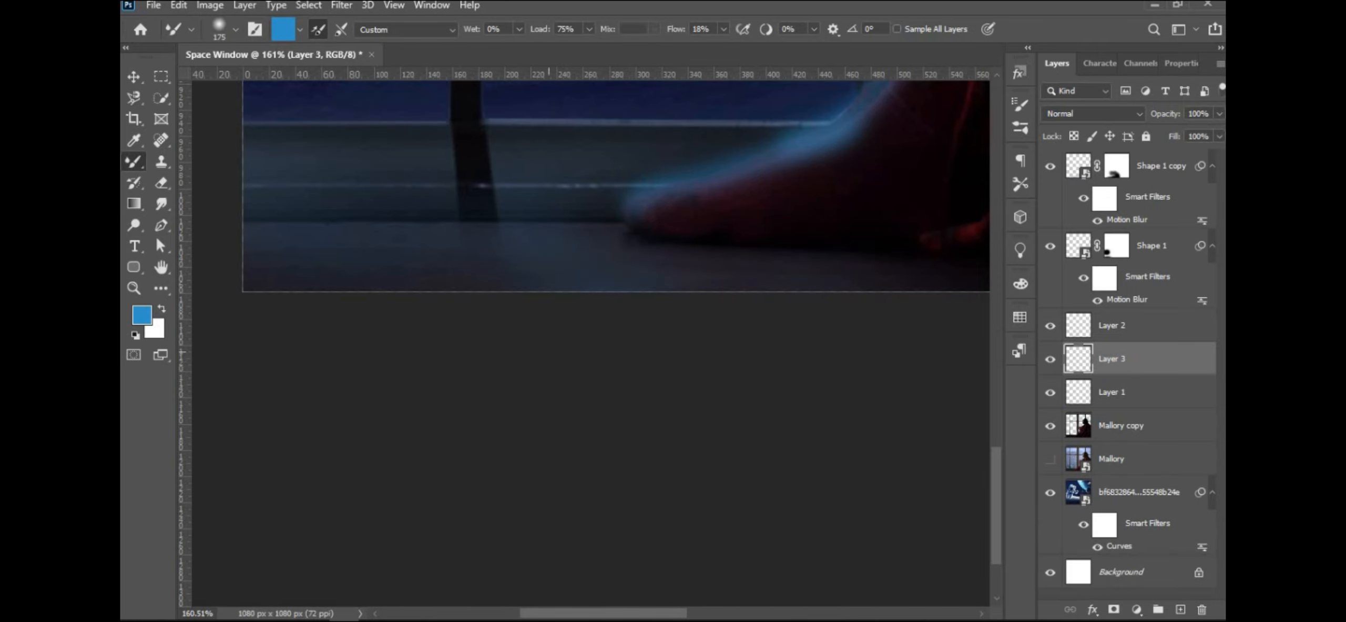
{"action": "key", "text": "ctrl+0"}
{"action": "scroll", "coordinate": [574, 548], "scroll_direction": "up", "scroll_amount": 8}
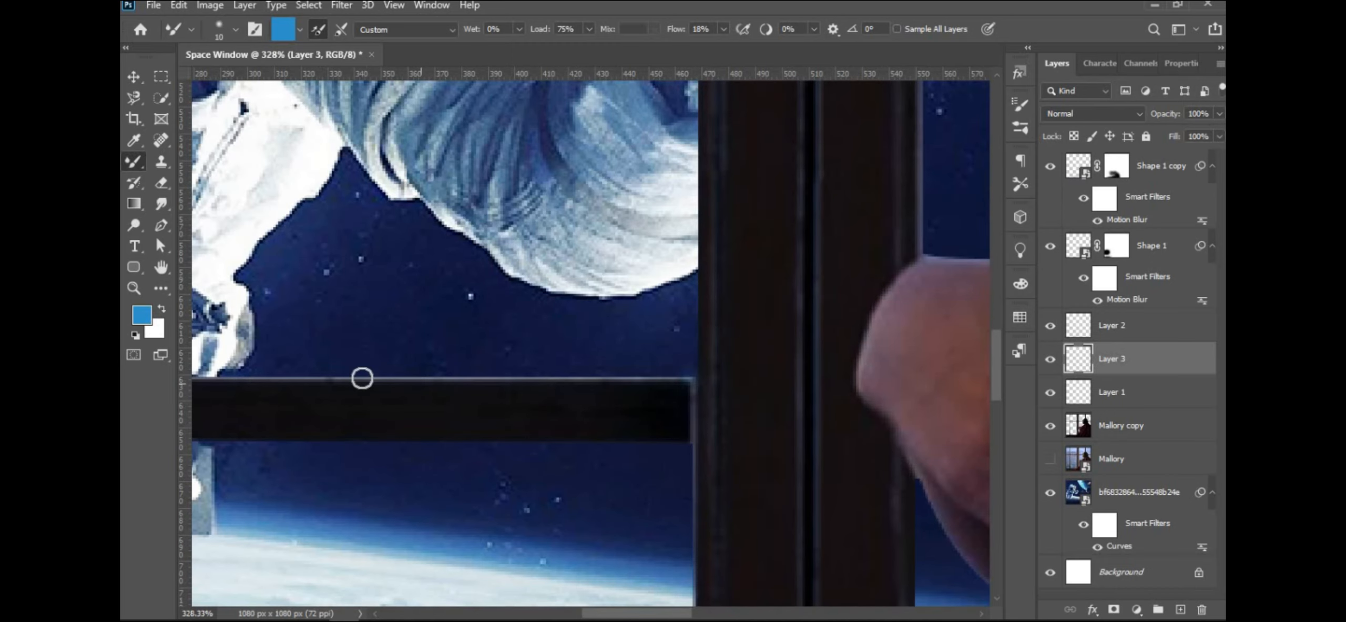
{"action": "left_click", "coordinate": [362, 378], "text": "shift"}
{"action": "left_click_drag", "start_coordinate": [457, 389], "coordinate": [824, 354]}
{"action": "key", "text": "ctrl+z"}
Add a new layer and paint thin blue glow lines along the lower and left edges of the astronaut's middle pane.
{"action": "left_click", "coordinate": [1180, 609]}
{"action": "mouse_move", "coordinate": [942, 366]}
{"action": "left_mouse_down"}
{"action": "mouse_move", "coordinate": [755, 364]}
{"action": "mouse_move", "coordinate": [898, 389]}
{"action": "left_mouse_up"}
{"action": "left_click", "coordinate": [332, 355], "text": "shift"}
{"action": "scroll", "coordinate": [785, 354], "scroll_direction": "down", "scroll_amount": 7}
{"action": "scroll", "coordinate": [668, 342], "scroll_direction": "up", "scroll_amount": 4}
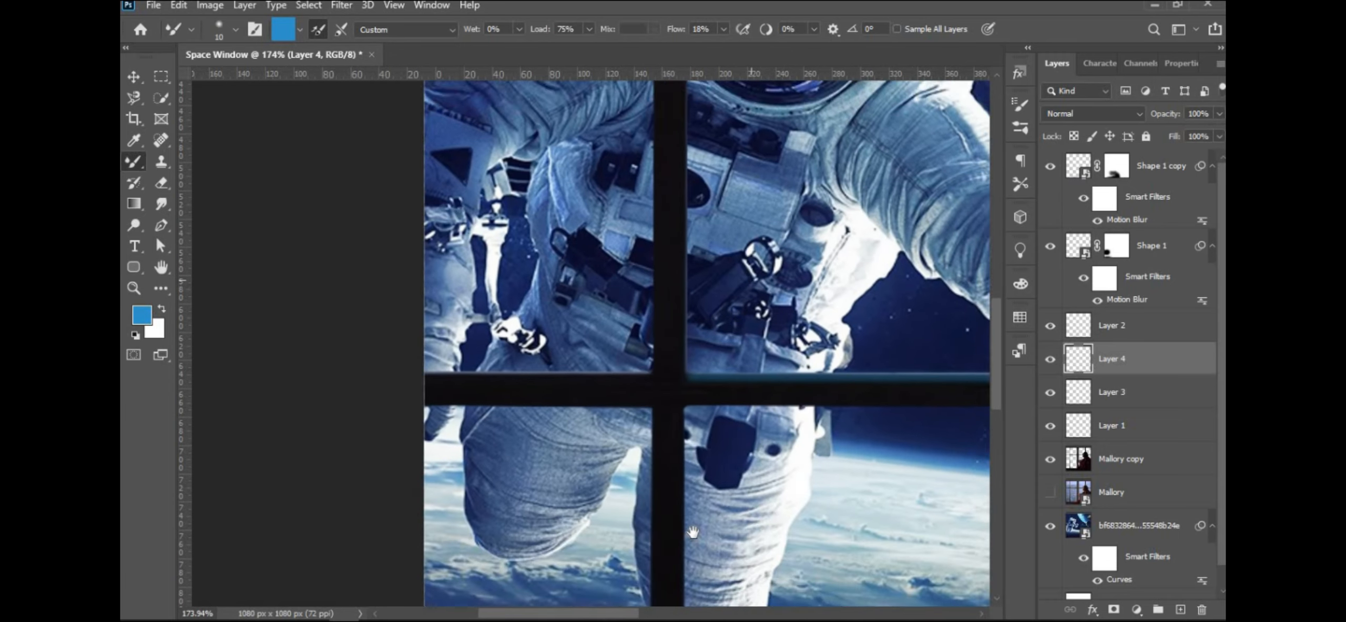
{"action": "left_click_drag", "start_coordinate": [689, 378], "coordinate": [661, 443]}
{"action": "left_click_drag", "start_coordinate": [672, 171], "coordinate": [659, 273]}
{"action": "left_click", "coordinate": [647, 127]}
{"action": "left_click", "coordinate": [647, 531], "text": "shift"}
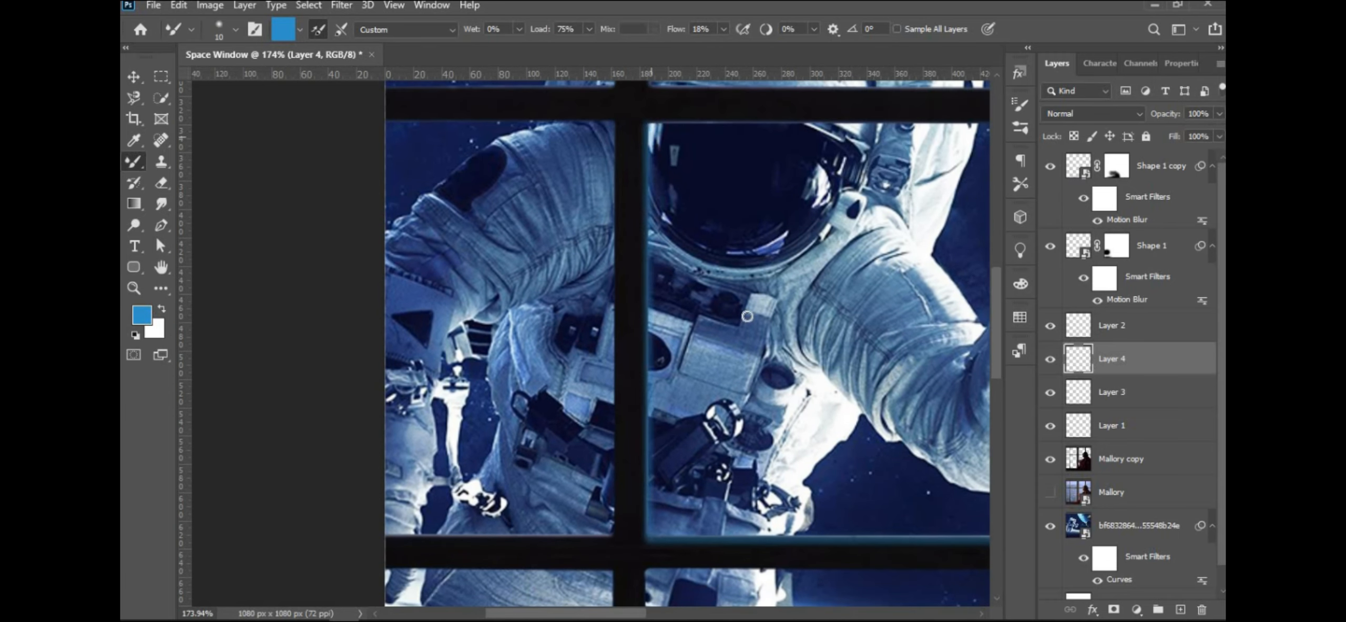
Paint straight blue glow lines along the upper and right edges of the astronaut's middle pane.
{"action": "scroll", "coordinate": [787, 402], "scroll_direction": "down", "scroll_amount": 7}
{"action": "scroll", "coordinate": [456, 282], "scroll_direction": "up", "scroll_amount": 8}
{"action": "left_click", "coordinate": [862, 194], "text": "shift"}
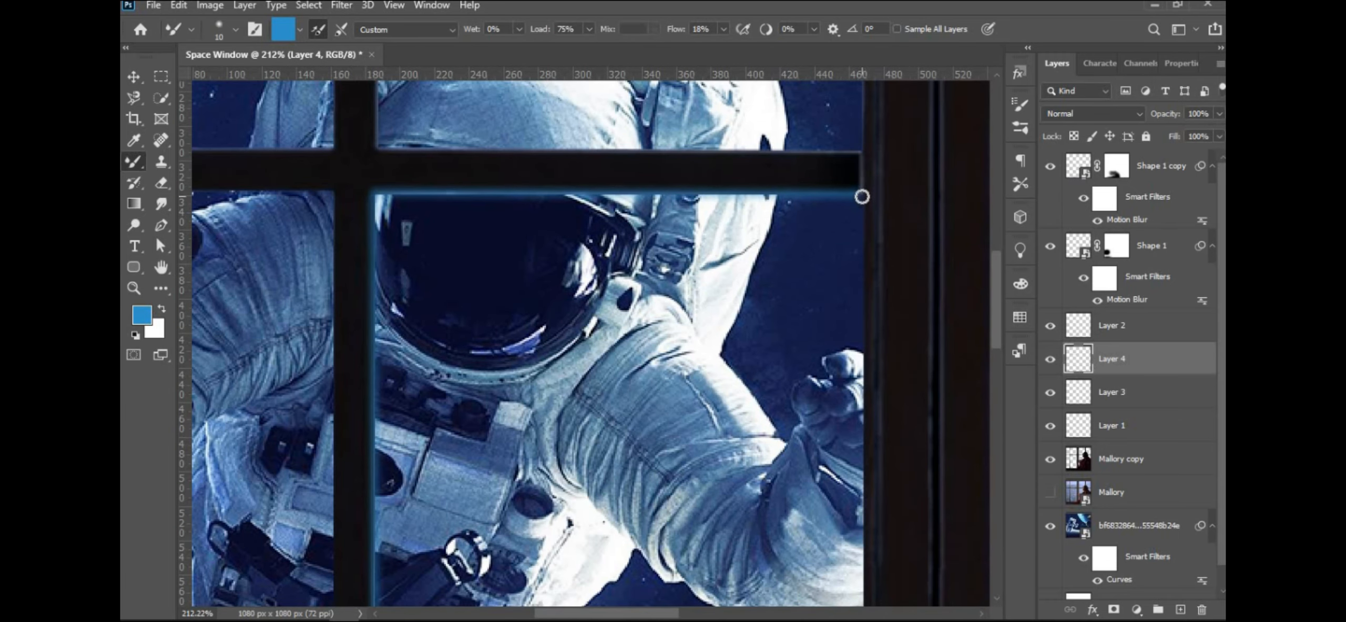
{"action": "left_click_drag", "start_coordinate": [842, 269], "coordinate": [815, 84]}
{"action": "left_click", "coordinate": [839, 517], "text": "shift"}
{"action": "scroll", "coordinate": [653, 459], "scroll_direction": "down", "scroll_amount": 8}
Paint blue glow lines along the right, lower and upper edges of the leftmost middle pane.
{"action": "left_click_drag", "start_coordinate": [654, 459], "coordinate": [540, 354]}
{"action": "scroll", "coordinate": [605, 341], "scroll_direction": "down", "scroll_amount": 4}
{"action": "scroll", "coordinate": [460, 312], "scroll_direction": "up", "scroll_amount": 5}
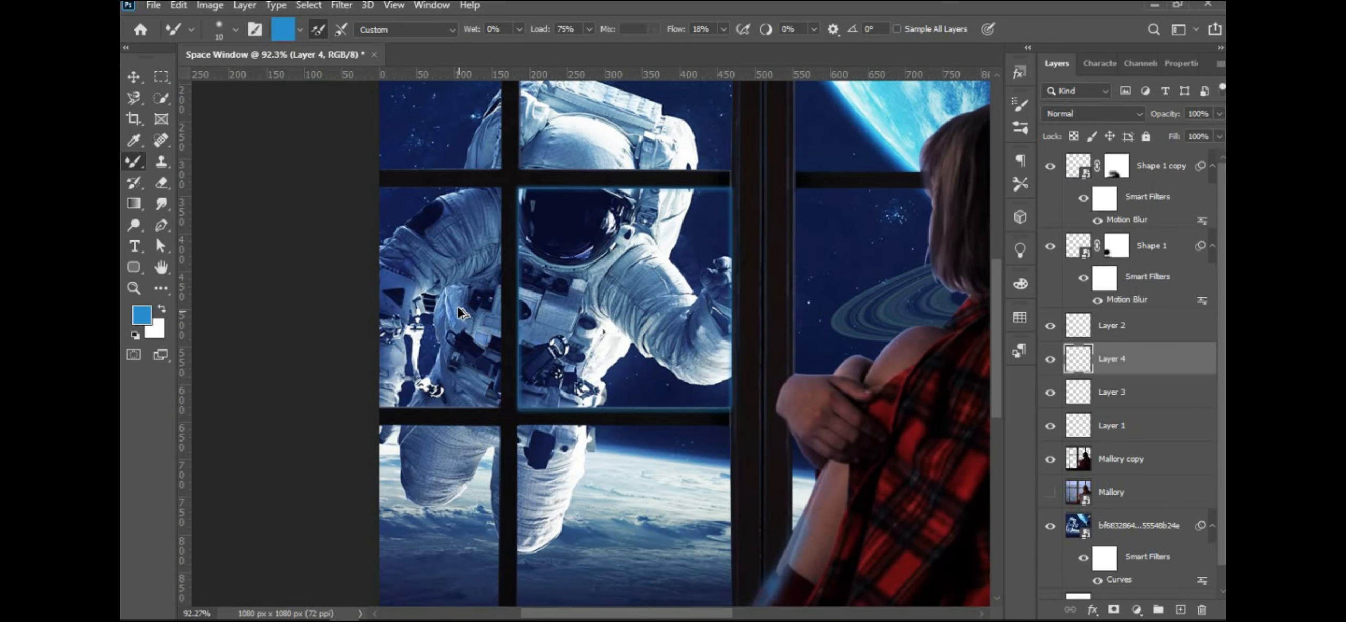
{"action": "scroll", "coordinate": [459, 311], "scroll_direction": "up", "scroll_amount": 8}
{"action": "mouse_move", "coordinate": [460, 311]}
{"action": "left_mouse_down"}
{"action": "mouse_move", "coordinate": [553, 441]}
{"action": "mouse_move", "coordinate": [651, 259]}
{"action": "left_mouse_up"}
{"action": "left_click", "coordinate": [651, 148]}
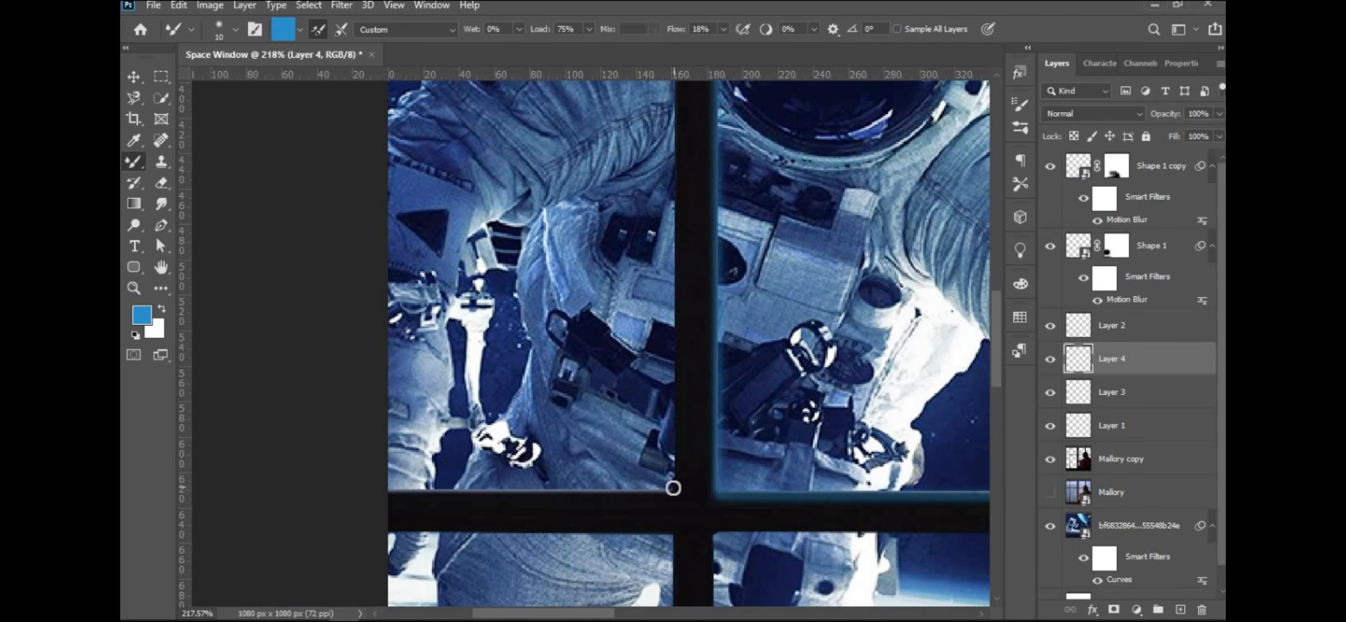
{"action": "left_click", "coordinate": [673, 488], "text": "shift"}
{"action": "left_click", "coordinate": [392, 491], "text": "shift"}
{"action": "left_click_drag", "start_coordinate": [426, 425], "coordinate": [414, 616]}
{"action": "left_click", "coordinate": [662, 166]}
{"action": "left_click", "coordinate": [375, 170], "text": "shift"}
Paint blue glow lines along the right, lower and upper edges of the top-left pane.
{"action": "mouse_move", "coordinate": [604, 285]}
{"action": "left_mouse_down"}
{"action": "mouse_move", "coordinate": [574, 369]}
{"action": "mouse_move", "coordinate": [547, 600]}
{"action": "left_mouse_up"}
{"action": "left_click_drag", "start_coordinate": [625, 94], "coordinate": [613, 315]}
{"action": "left_click", "coordinate": [591, 163]}
{"action": "left_click_drag", "start_coordinate": [580, 578], "coordinate": [704, 350]}
{"action": "left_click", "coordinate": [713, 439], "text": "shift"}
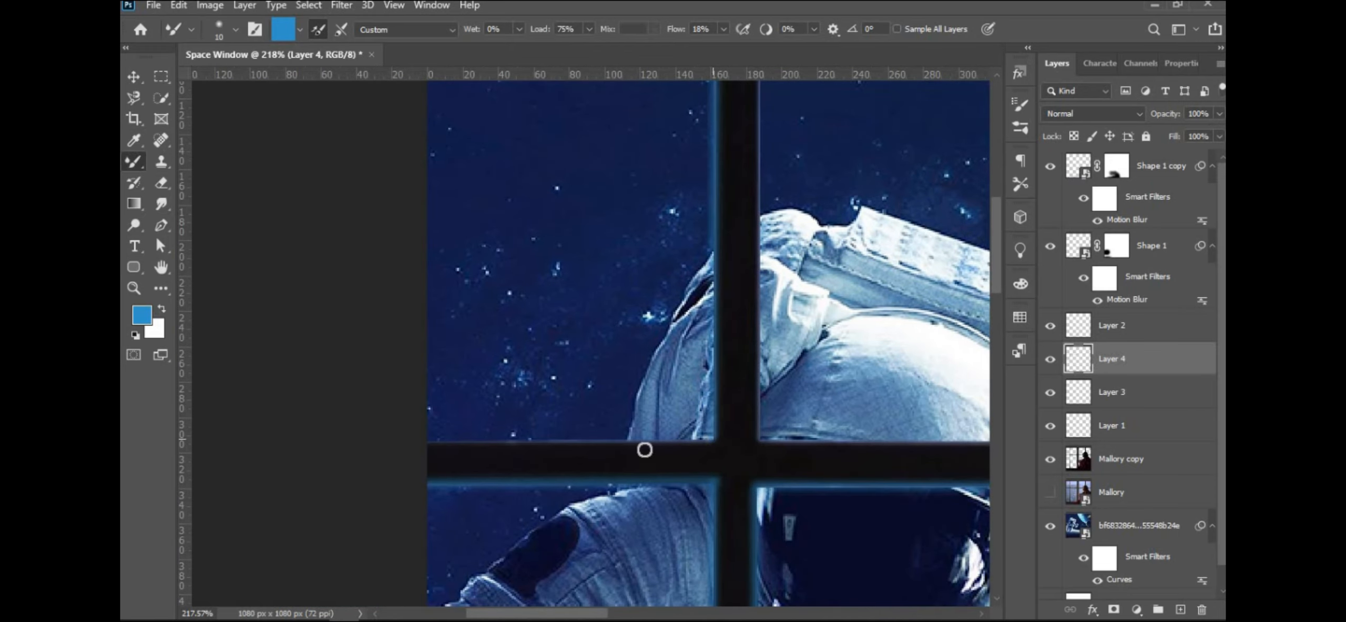
{"action": "left_click", "coordinate": [429, 441], "text": "shift"}
{"action": "left_click_drag", "start_coordinate": [648, 174], "coordinate": [664, 528]}
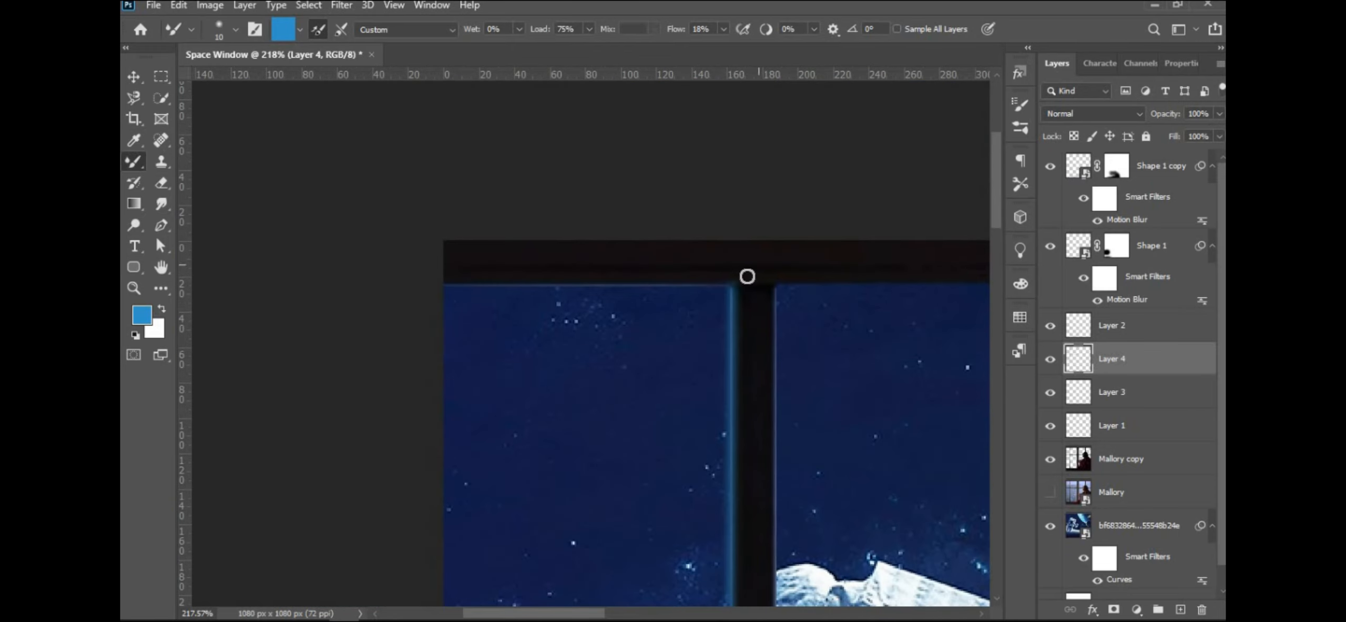
{"action": "left_click", "coordinate": [438, 290]}
{"action": "left_click", "coordinate": [732, 286], "text": "shift"}
Outline the upper pane behind the astronaut's helmet and backpack with straight blue glow lines.
{"action": "scroll", "coordinate": [766, 372], "scroll_direction": "down", "scroll_amount": 5}
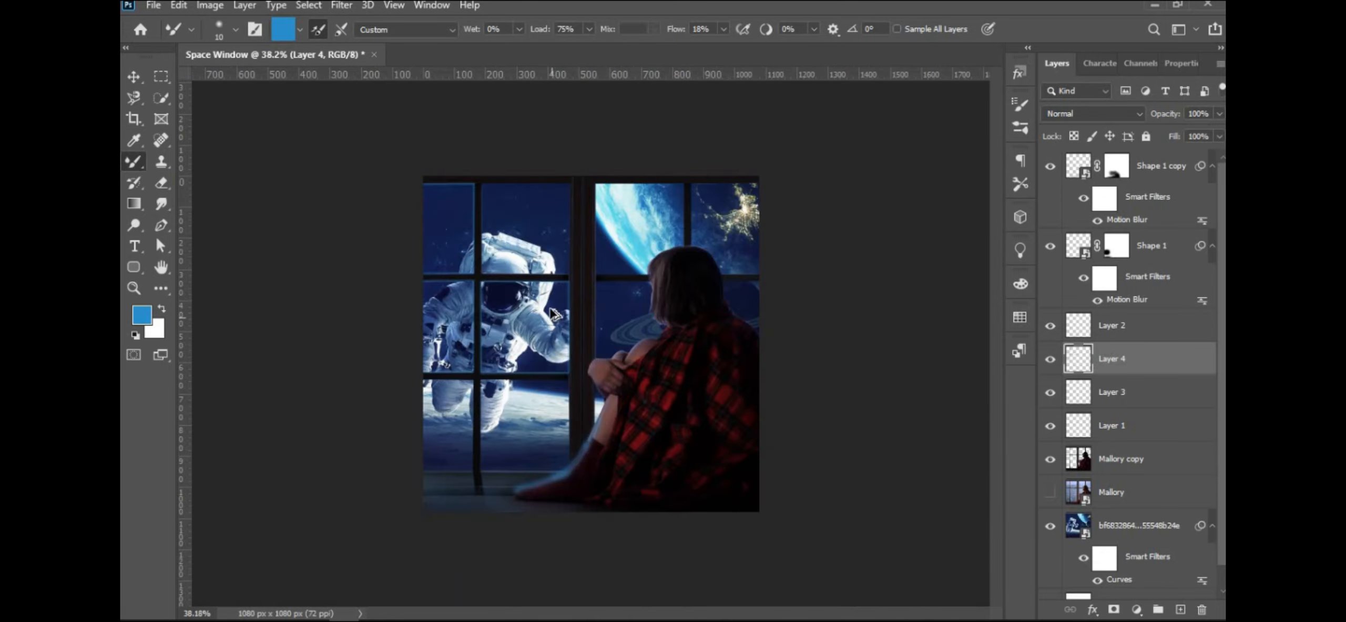
{"action": "scroll", "coordinate": [615, 186], "scroll_direction": "up", "scroll_amount": 4}
{"action": "left_click", "coordinate": [606, 444], "text": "shift"}
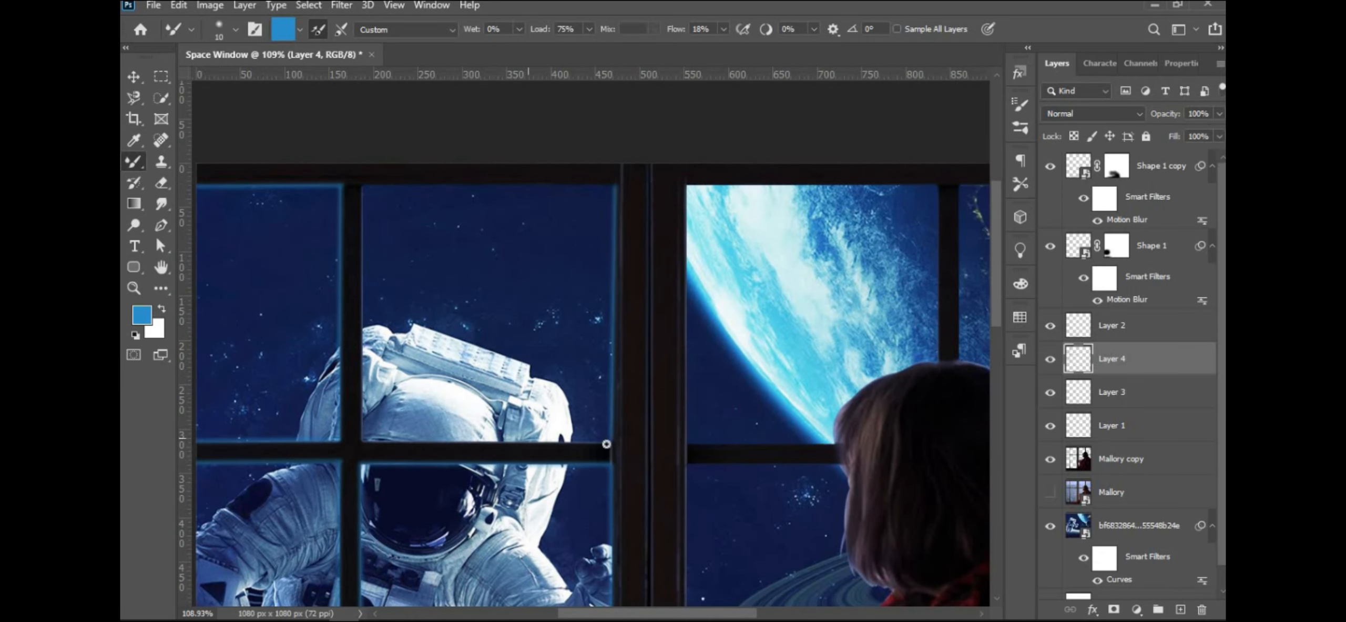
{"action": "left_click", "coordinate": [364, 440], "text": "shift"}
{"action": "left_click", "coordinate": [361, 185], "text": "shift"}
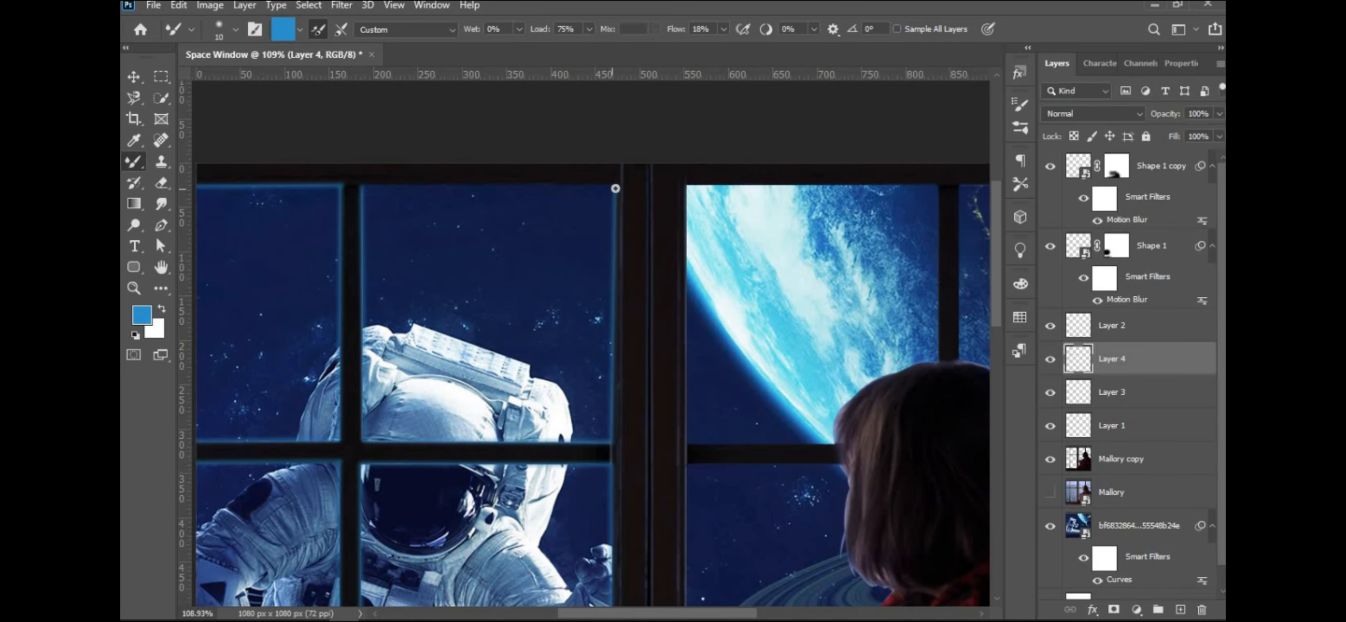
{"action": "left_click", "coordinate": [615, 187], "text": "shift"}
{"action": "scroll", "coordinate": [615, 187], "scroll_direction": "down", "scroll_amount": 4}
Outline the lower pane beside the sock with blue glow lines along the sill, right bar, crossbar and left bar.
{"action": "scroll", "coordinate": [520, 463], "scroll_direction": "up", "scroll_amount": 6}
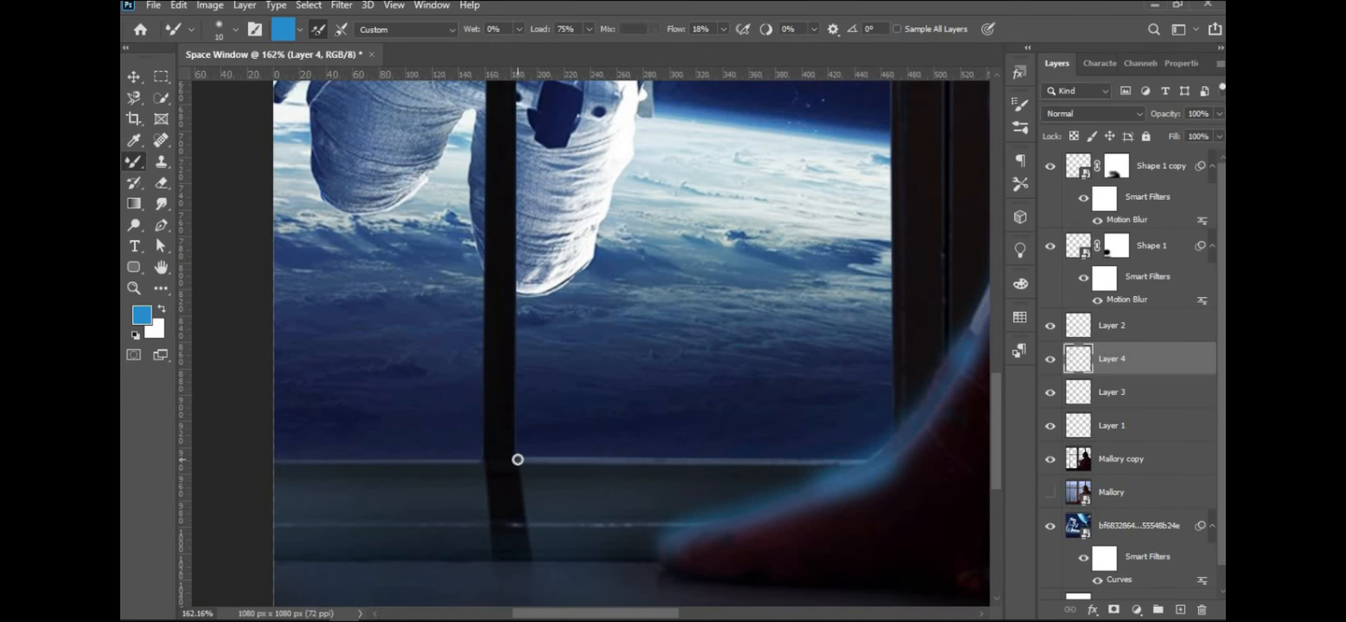
{"action": "left_click", "coordinate": [868, 459], "text": "shift"}
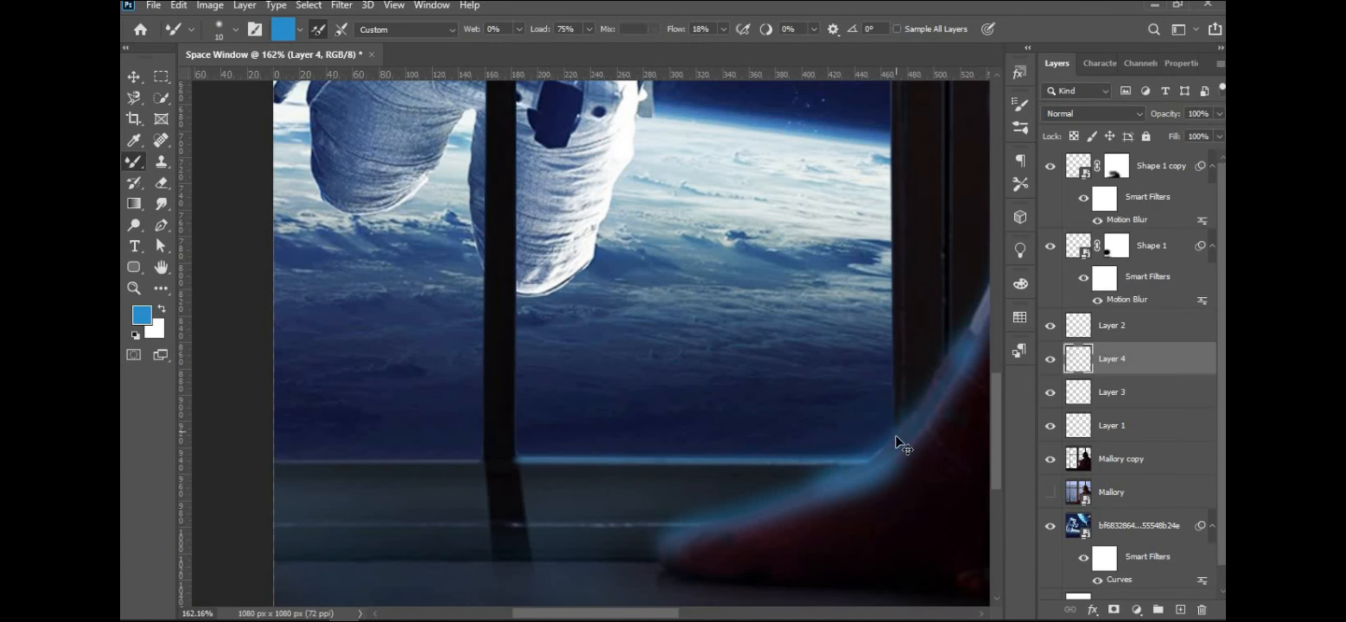
{"action": "scroll", "coordinate": [881, 220], "scroll_direction": "down", "scroll_amount": 4}
{"action": "left_click", "coordinate": [851, 308], "text": "shift"}
{"action": "left_click", "coordinate": [462, 310], "text": "shift"}
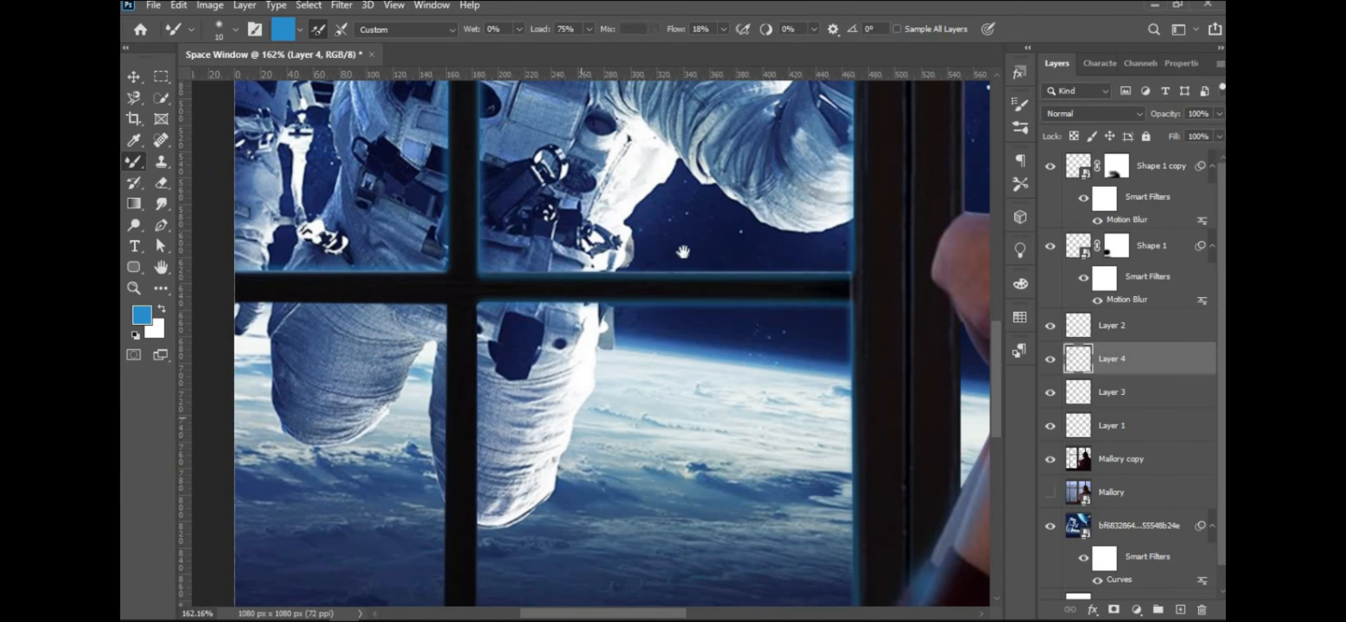
{"action": "scroll", "coordinate": [623, 440], "scroll_direction": "up", "scroll_amount": 4}
{"action": "left_click", "coordinate": [623, 440], "text": "shift"}
Paint blue glow lines along the sill, right and upper edges of the bottom-left pane.
{"action": "left_click", "coordinate": [381, 445]}
{"action": "left_click", "coordinate": [589, 445], "text": "shift"}
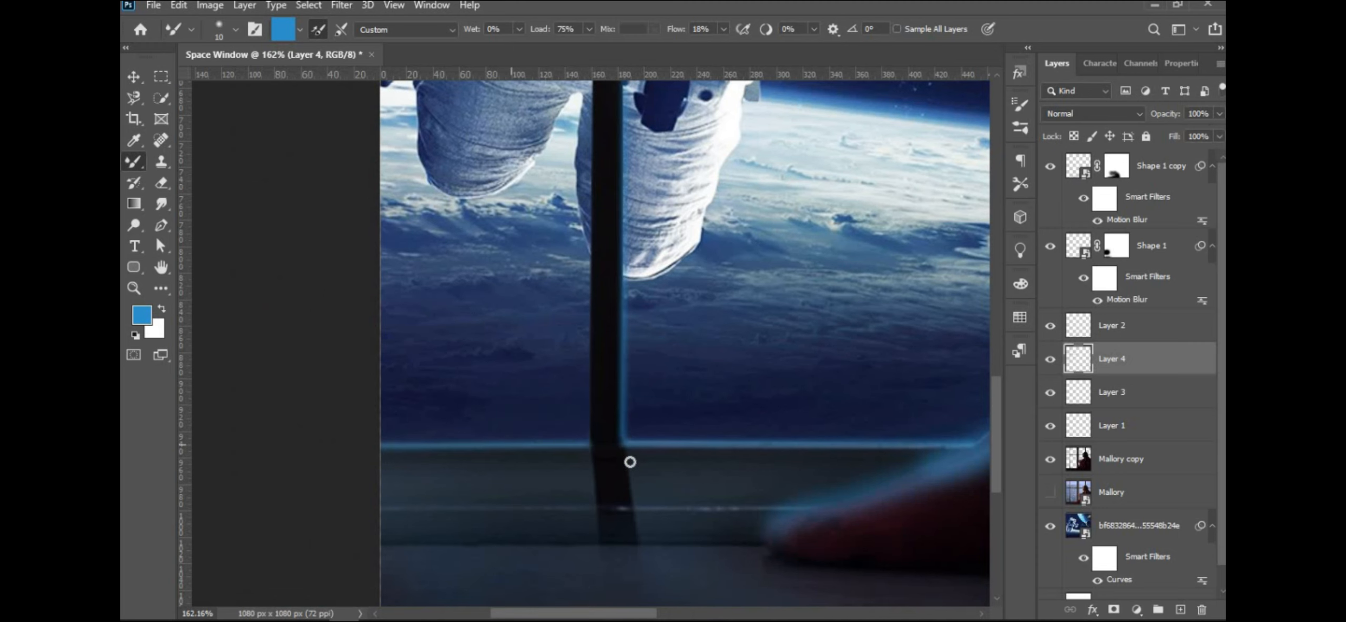
{"action": "scroll", "coordinate": [606, 378], "scroll_direction": "up", "scroll_amount": 5}
{"action": "left_click", "coordinate": [592, 240]}
{"action": "left_click", "coordinate": [379, 240], "text": "shift"}
{"action": "scroll", "coordinate": [378, 240], "scroll_direction": "down", "scroll_amount": 4}
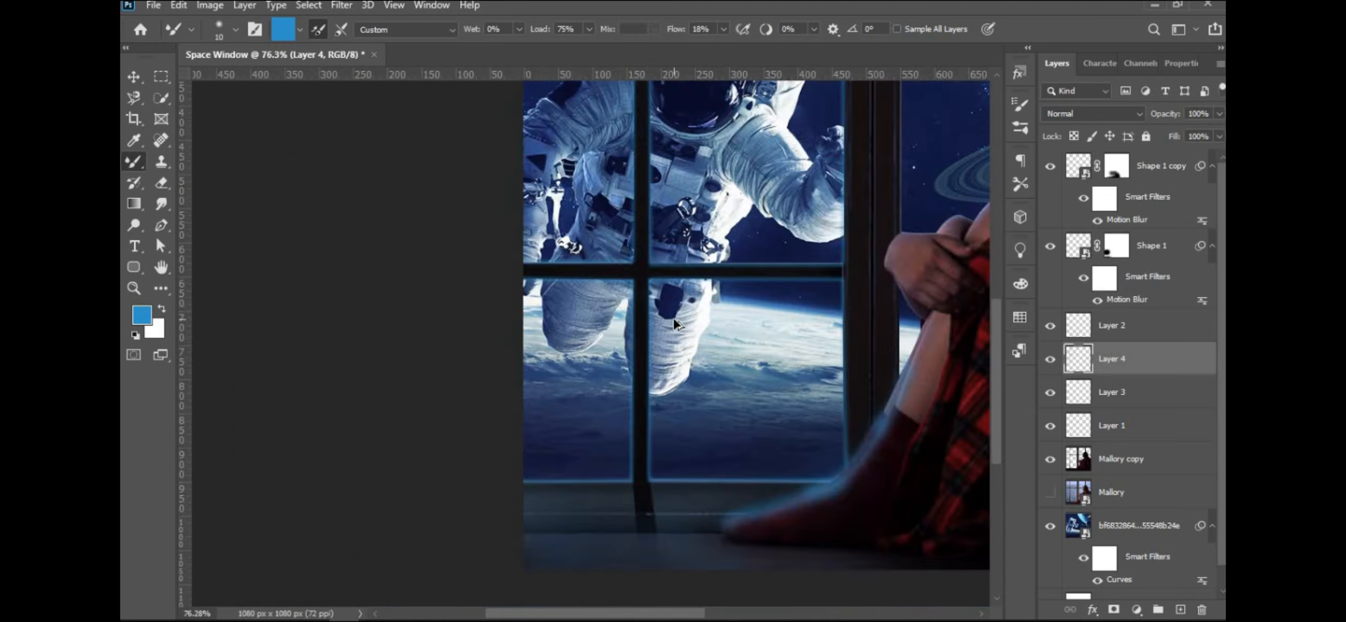
Paint a thin vertical blue glow line down the thick central window post.
{"action": "scroll", "coordinate": [610, 322], "scroll_direction": "up", "scroll_amount": 2}
{"action": "scroll", "coordinate": [571, 276], "scroll_direction": "down", "scroll_amount": 4}
{"action": "scroll", "coordinate": [582, 172], "scroll_direction": "up", "scroll_amount": 3}
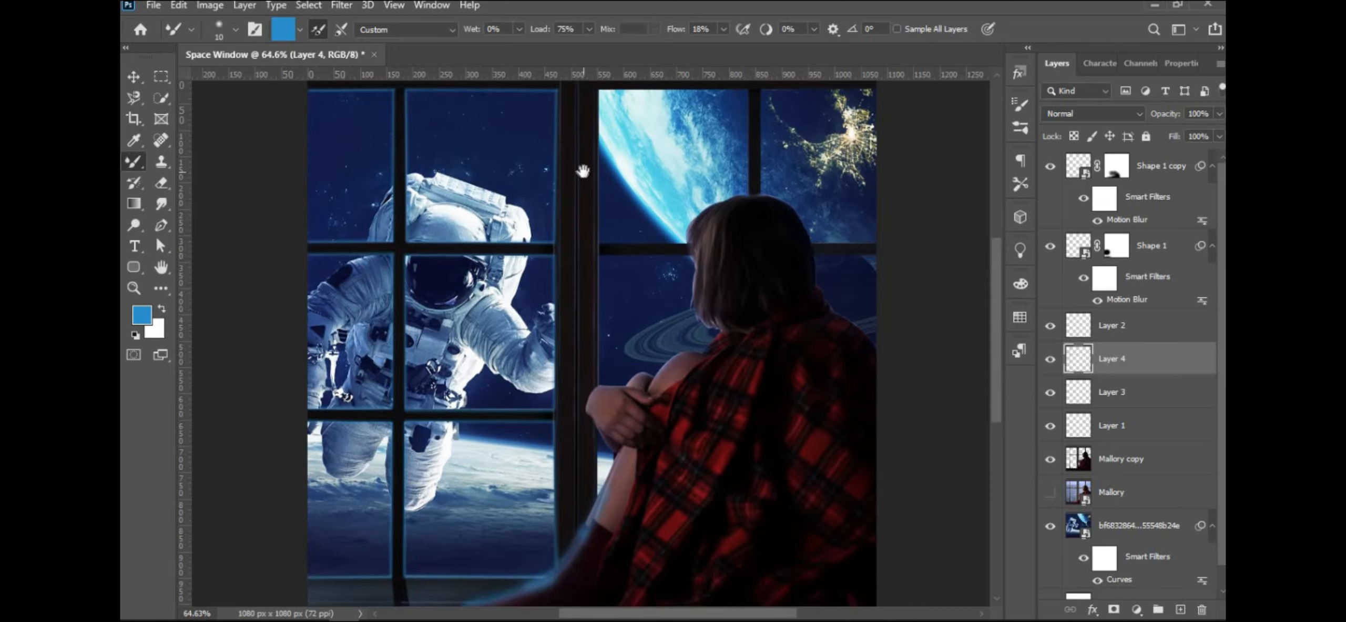
{"action": "scroll", "coordinate": [582, 171], "scroll_direction": "up", "scroll_amount": 1}
{"action": "left_click", "coordinate": [580, 570], "text": "shift"}
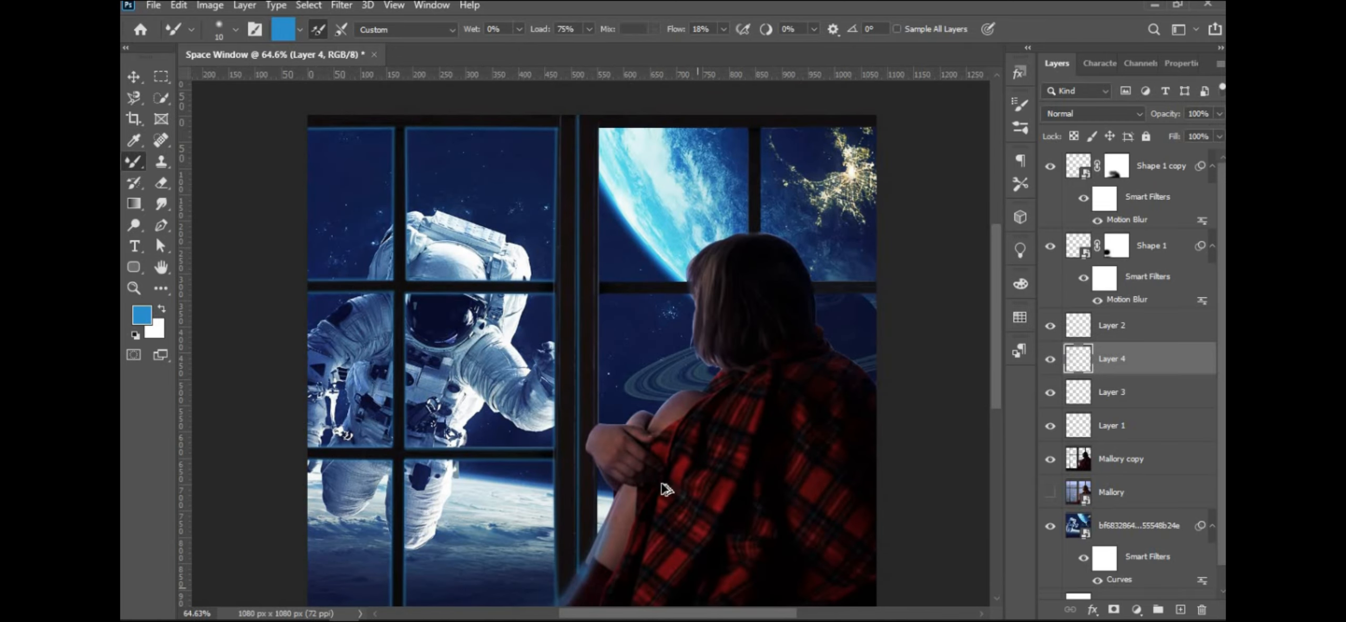
{"action": "scroll", "coordinate": [624, 473], "scroll_direction": "up", "scroll_amount": 4}
{"action": "scroll", "coordinate": [533, 428], "scroll_direction": "down", "scroll_amount": 2}
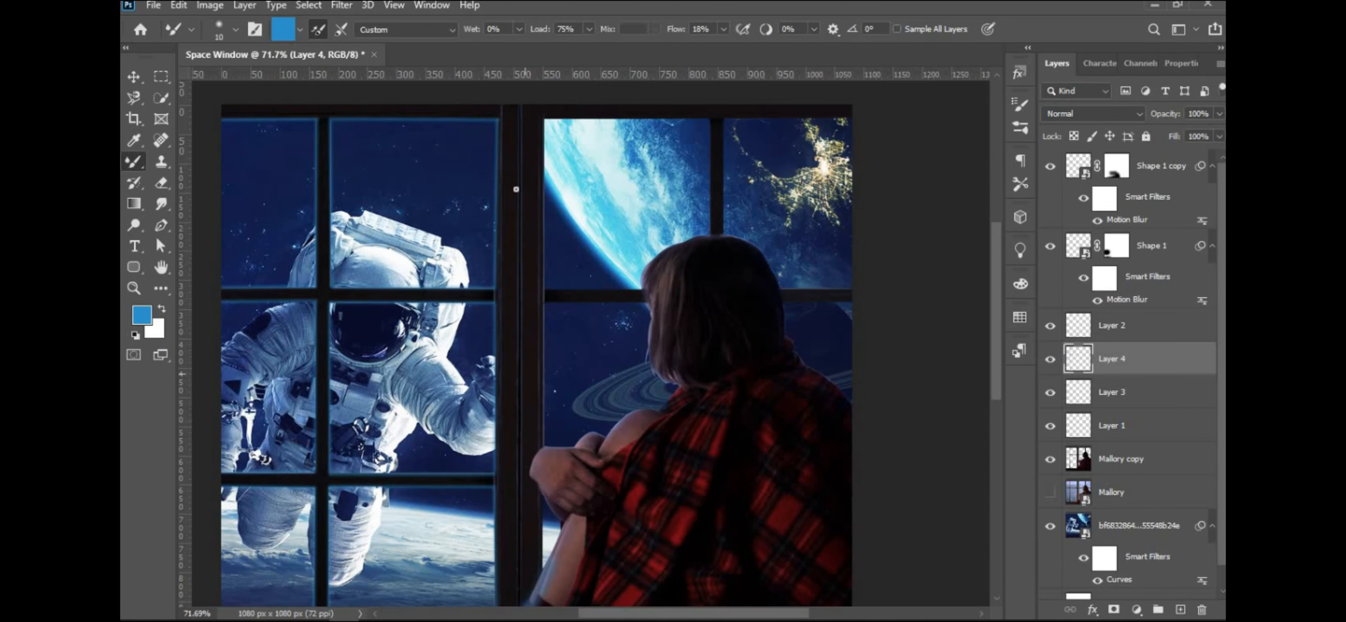
Set the foreground colour to a pale blue-white sampled from the picture.
{"action": "left_click", "coordinate": [142, 315]}
{"action": "left_click", "coordinate": [376, 274]}
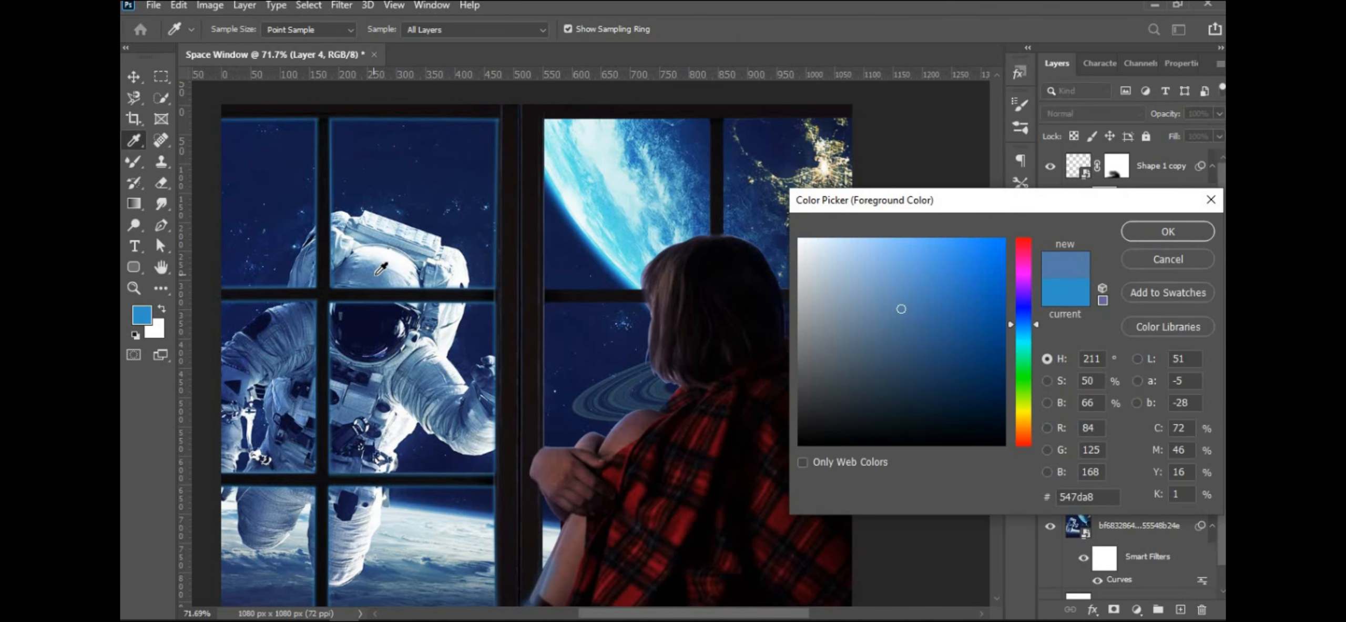
{"action": "left_click", "coordinate": [421, 517]}
{"action": "left_click", "coordinate": [1167, 231]}
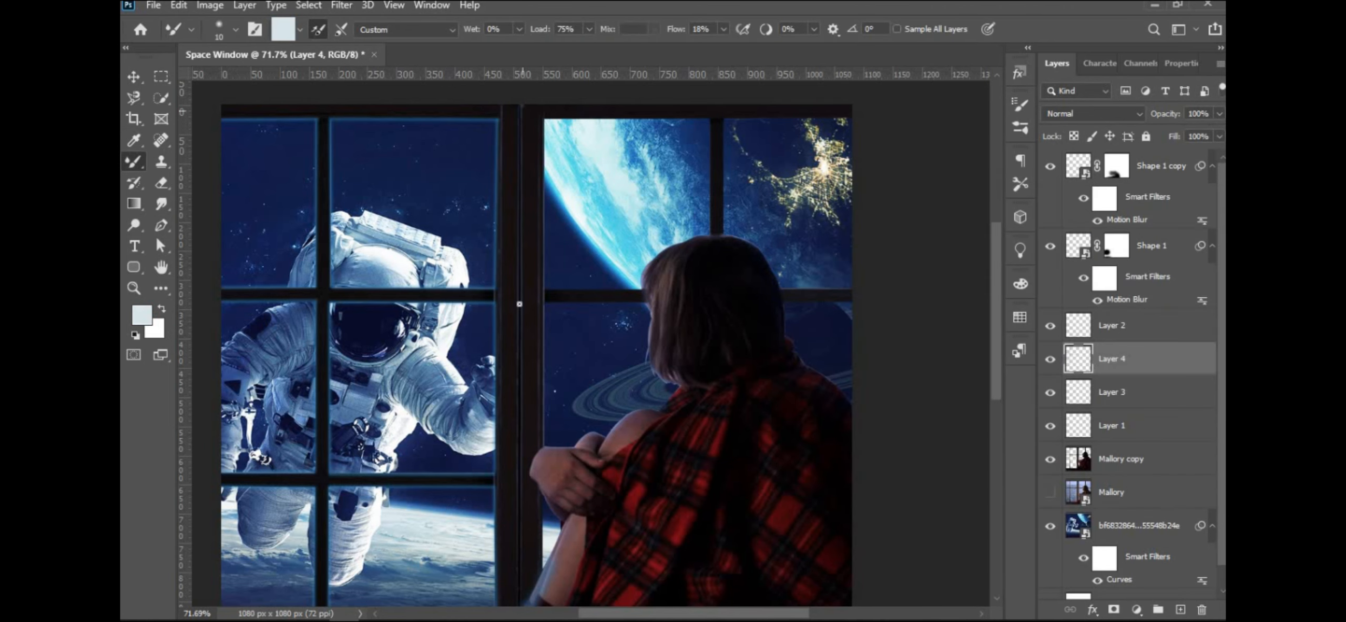
{"action": "scroll", "coordinate": [595, 499], "scroll_direction": "down", "scroll_amount": 1}
{"action": "left_click_drag", "start_coordinate": [533, 531], "coordinate": [556, 595]}
{"action": "scroll", "coordinate": [579, 515], "scroll_direction": "up", "scroll_amount": 1}
Set the foreground colour to the bright blue sampled from the Earth's glowing rim.
{"action": "left_click", "coordinate": [142, 316]}
{"action": "left_click", "coordinate": [623, 208]}
{"action": "left_click", "coordinate": [629, 214]}
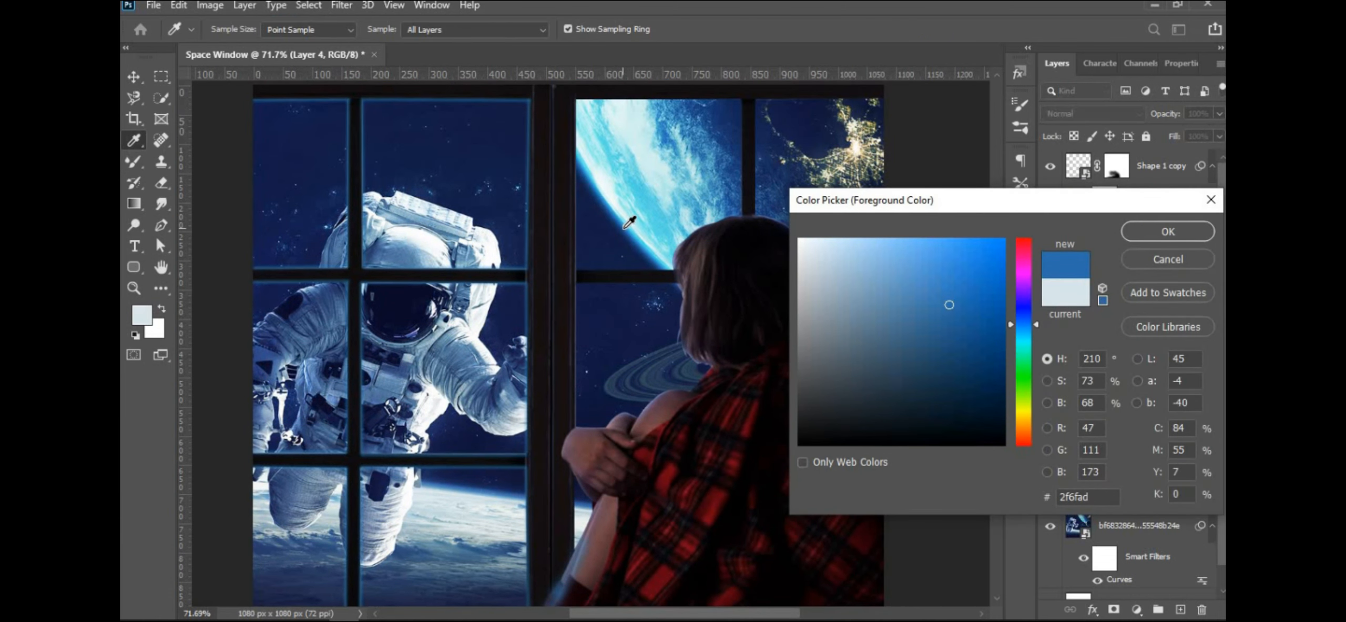
{"action": "left_click", "coordinate": [633, 223]}
{"action": "left_click", "coordinate": [631, 223]}
{"action": "key", "text": "Return"}
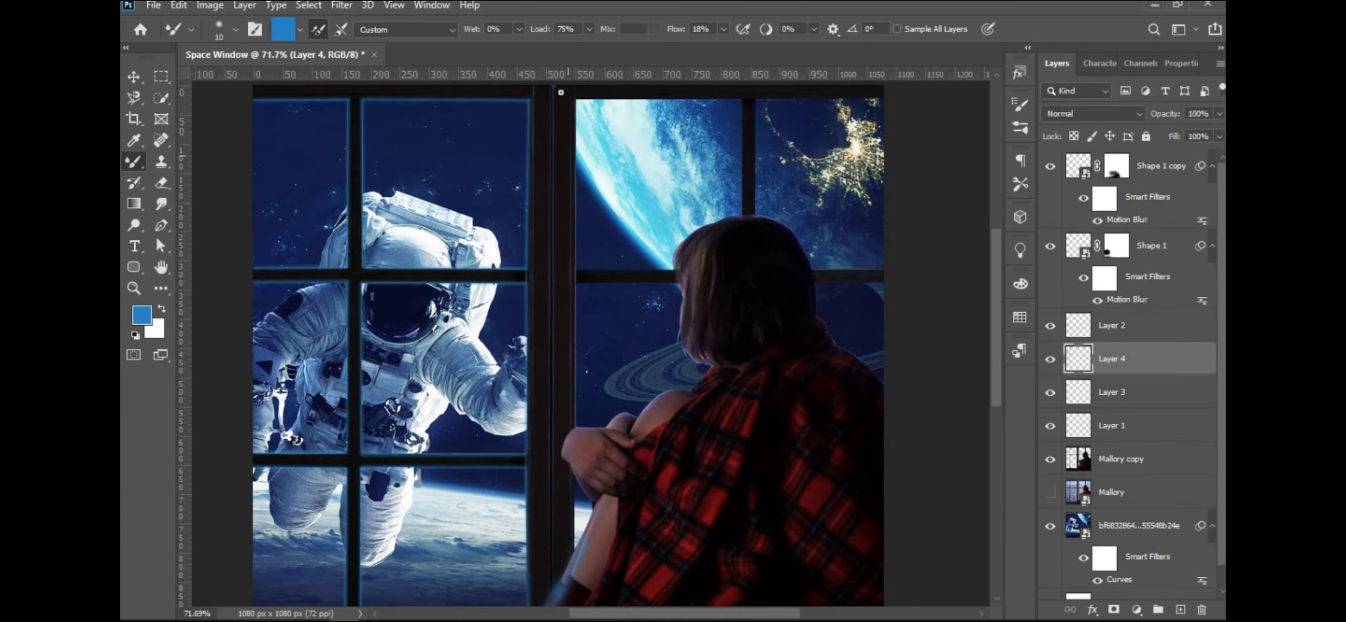
Try a straight vertical blue glow line down the thick central window post.
{"action": "left_click", "coordinate": [559, 137], "text": "shift"}
{"action": "left_click", "coordinate": [551, 592], "text": "shift"}
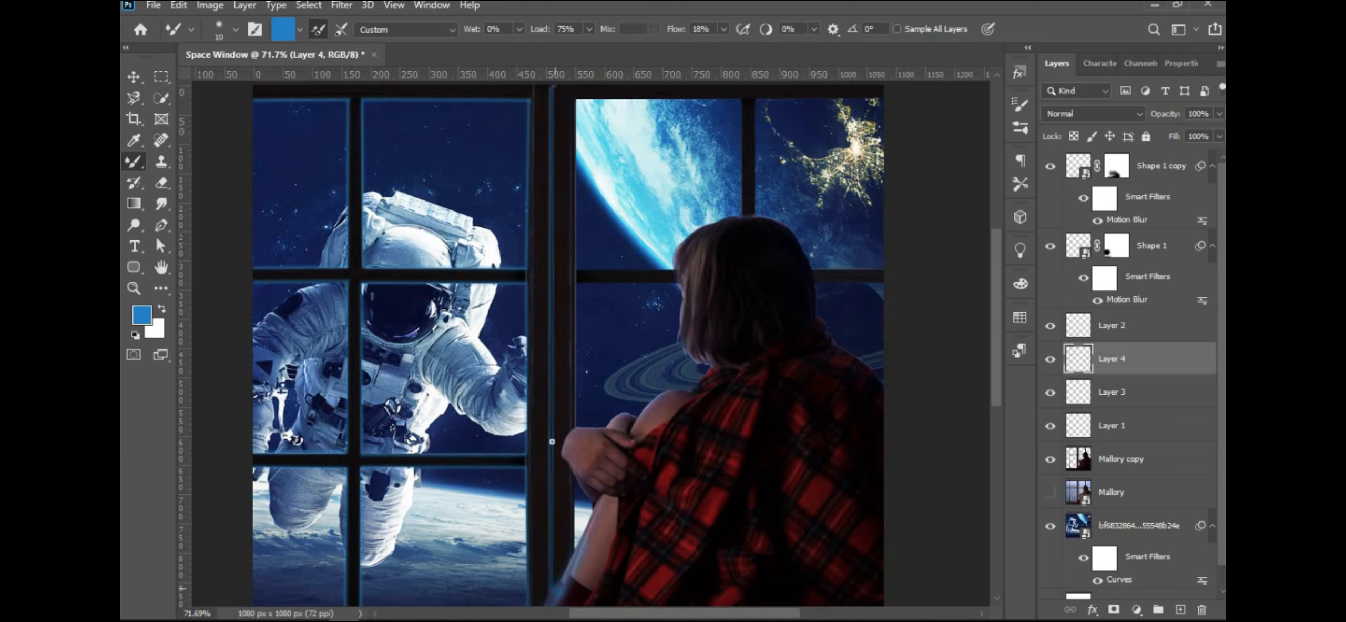
{"action": "left_click", "coordinate": [554, 88], "text": "shift"}
{"action": "scroll", "coordinate": [628, 391], "scroll_direction": "down", "scroll_amount": 4}
{"action": "key", "text": "ctrl+0"}
{"action": "key", "text": "ctrl+z"}
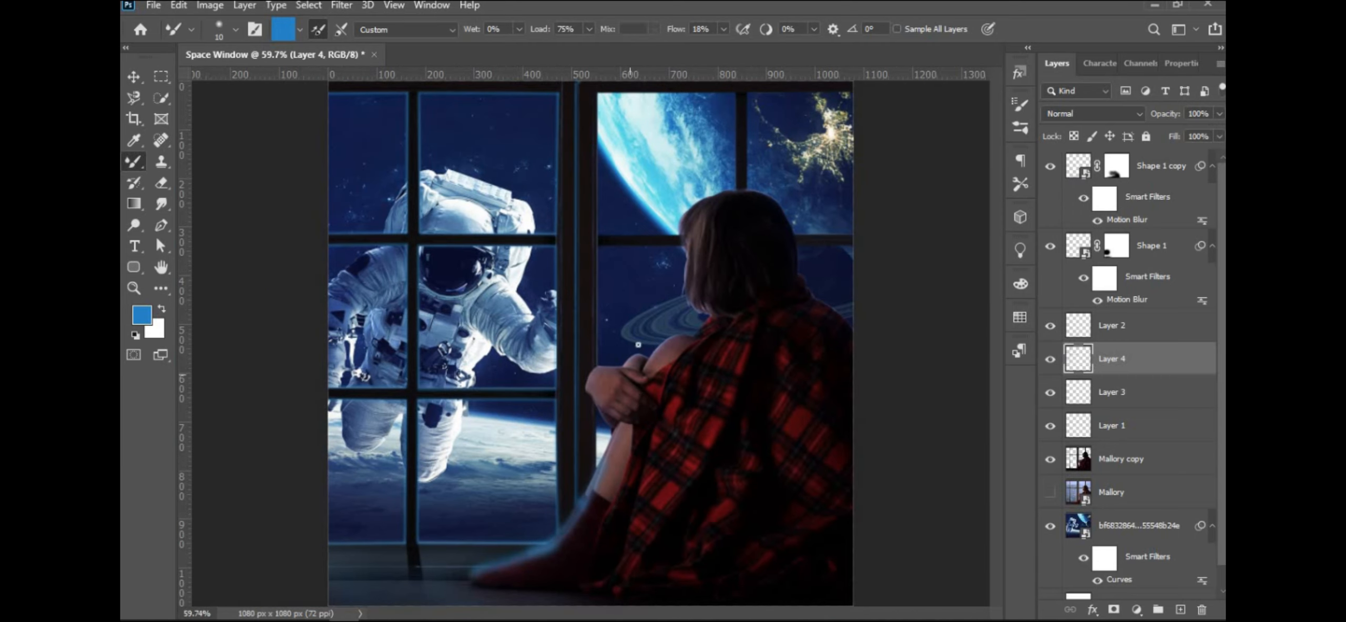
{"action": "key", "text": "ctrl+z"}
Outline the pane showing the Earth with blue glow lines along its left bar, crossbar, right bar and upper edge.
{"action": "scroll", "coordinate": [627, 174], "scroll_direction": "down", "scroll_amount": 1}
{"action": "scroll", "coordinate": [598, 304], "scroll_direction": "up", "scroll_amount": 10}
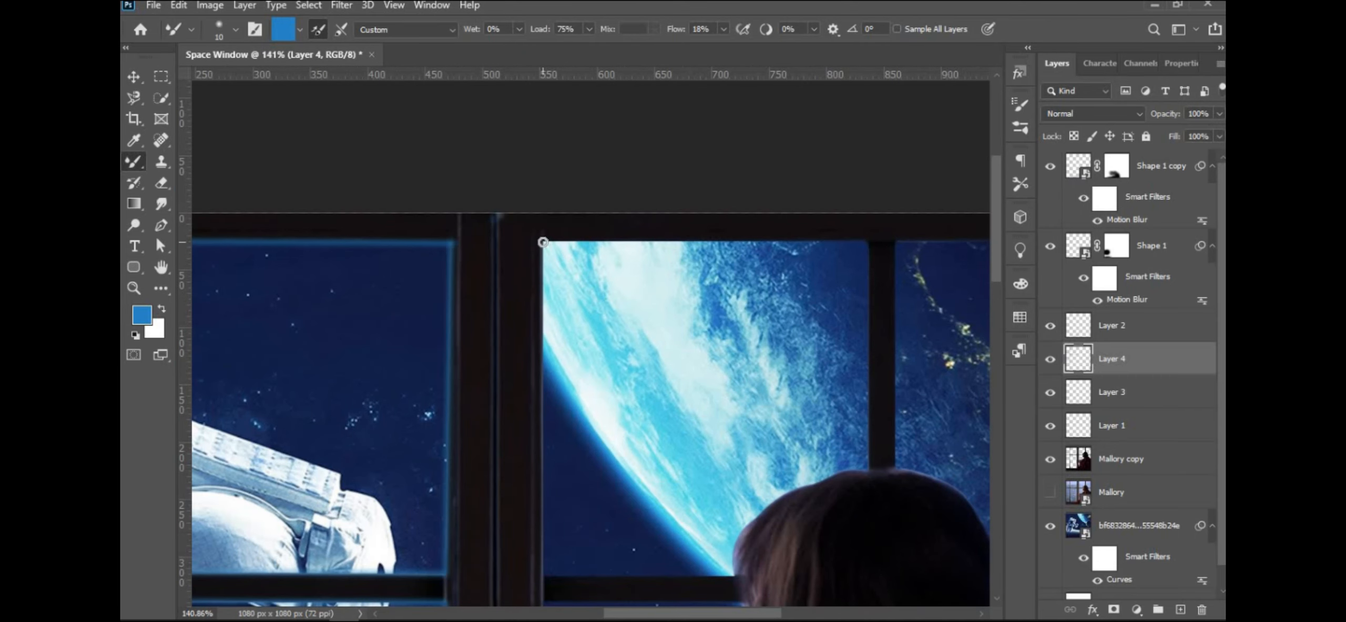
{"action": "left_click", "coordinate": [543, 580], "text": "shift"}
{"action": "left_click", "coordinate": [734, 576], "text": "shift"}
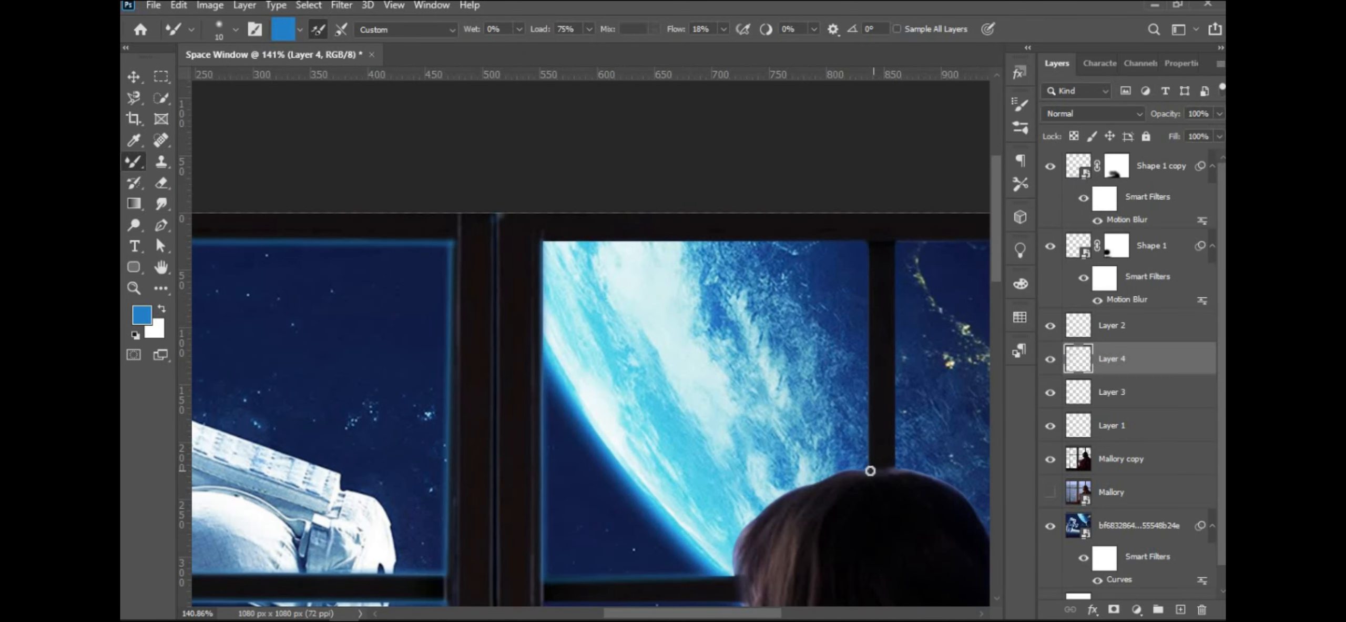
{"action": "left_click", "coordinate": [869, 241], "text": "shift"}
{"action": "left_click", "coordinate": [547, 240], "text": "shift"}
Outline the upper-right city-lights pane with blue glow lines along its left bar, crossbar and upper edge.
{"action": "scroll", "coordinate": [753, 400], "scroll_direction": "down", "scroll_amount": 8}
{"action": "left_click_drag", "start_coordinate": [691, 370], "coordinate": [441, 249]}
{"action": "scroll", "coordinate": [589, 337], "scroll_direction": "up", "scroll_amount": 4}
{"action": "left_click_drag", "start_coordinate": [589, 361], "coordinate": [588, 442]}
{"action": "scroll", "coordinate": [530, 252], "scroll_direction": "up", "scroll_amount": 7}
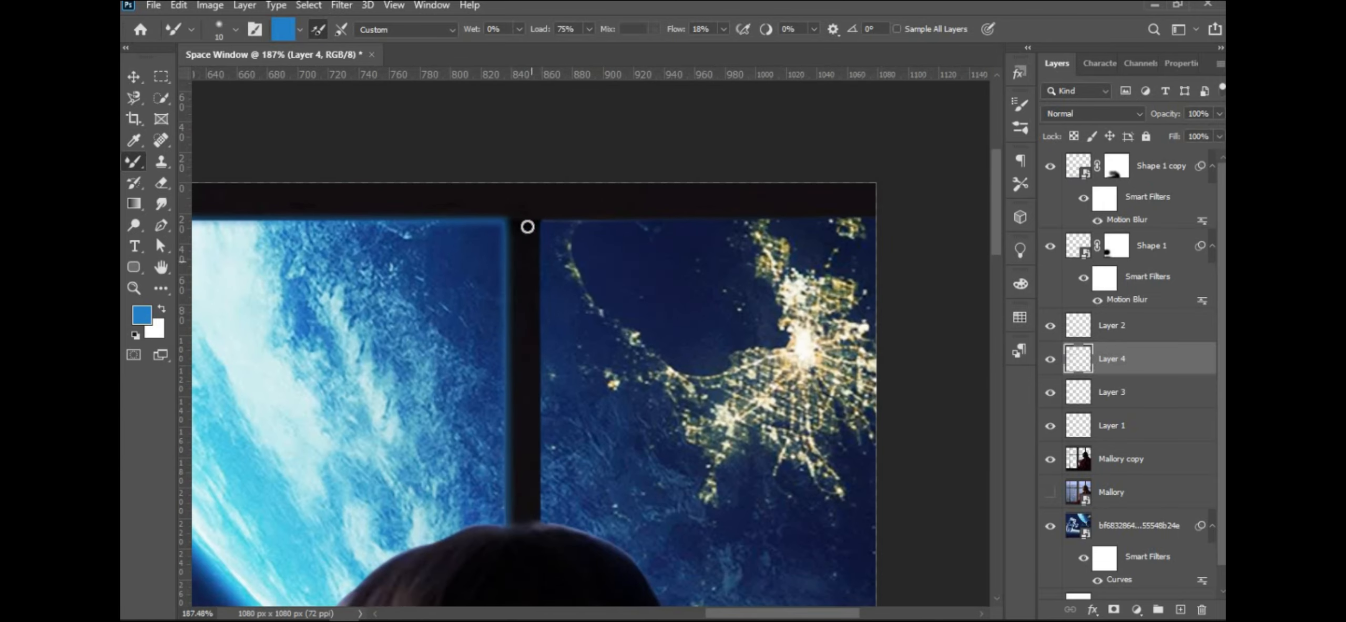
{"action": "left_click", "coordinate": [545, 516], "text": "shift"}
{"action": "left_click_drag", "start_coordinate": [598, 547], "coordinate": [496, 347]}
{"action": "left_click", "coordinate": [588, 466]}
{"action": "left_click", "coordinate": [776, 467], "text": "shift"}
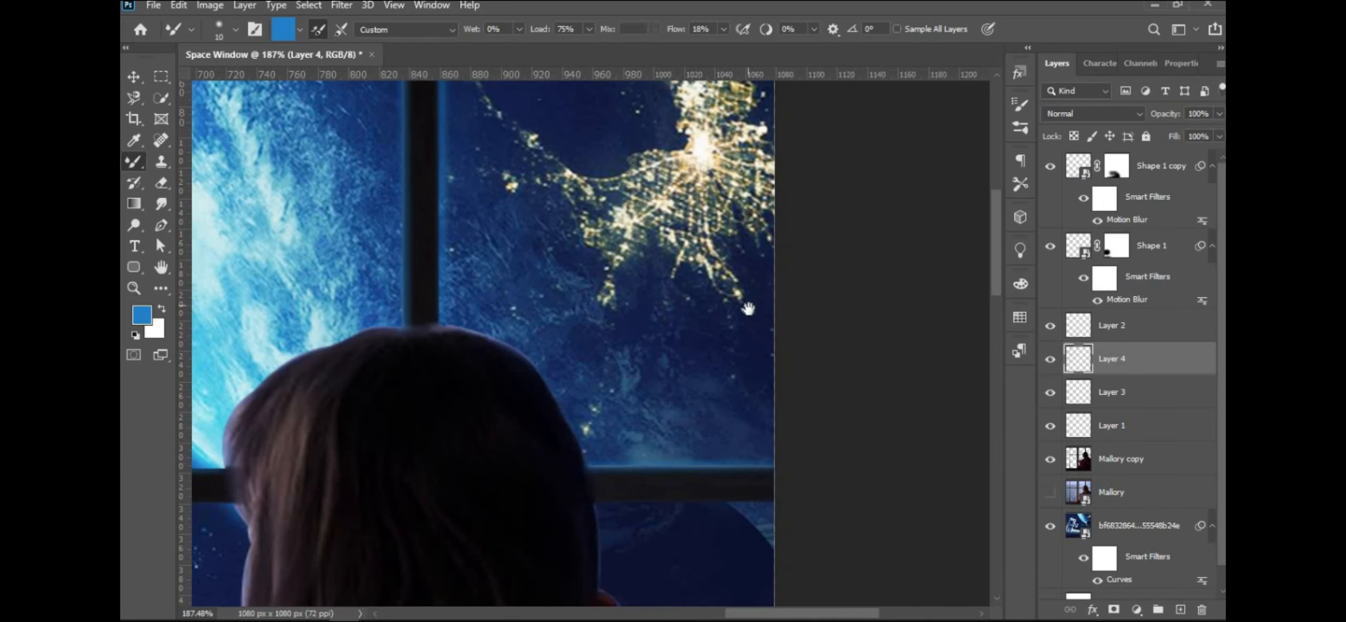
{"action": "left_click_drag", "start_coordinate": [747, 309], "coordinate": [782, 584]}
{"action": "left_click", "coordinate": [810, 289]}
{"action": "left_click", "coordinate": [476, 296], "text": "shift"}
Paint blue glow lines along the left bar and under the crossbar of the panes around the girl, including the gap beside her leg.
{"action": "scroll", "coordinate": [531, 348], "scroll_direction": "down", "scroll_amount": 8}
{"action": "left_click_drag", "start_coordinate": [410, 473], "coordinate": [531, 231]}
{"action": "scroll", "coordinate": [502, 247], "scroll_direction": "up", "scroll_amount": 7}
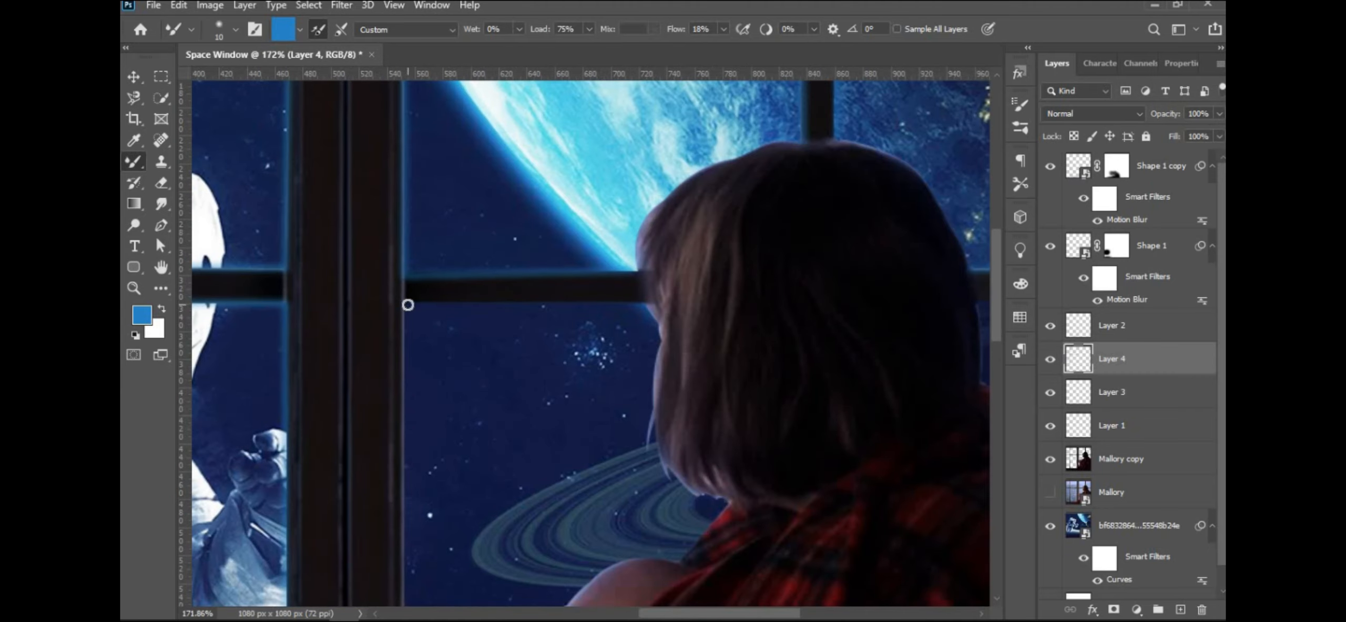
{"action": "left_click_drag", "start_coordinate": [444, 400], "coordinate": [529, 197]}
{"action": "left_click", "coordinate": [485, 442]}
{"action": "left_click", "coordinate": [486, 97], "text": "shift"}
{"action": "left_click_drag", "start_coordinate": [584, 455], "coordinate": [567, 605]}
{"action": "left_click", "coordinate": [711, 337]}
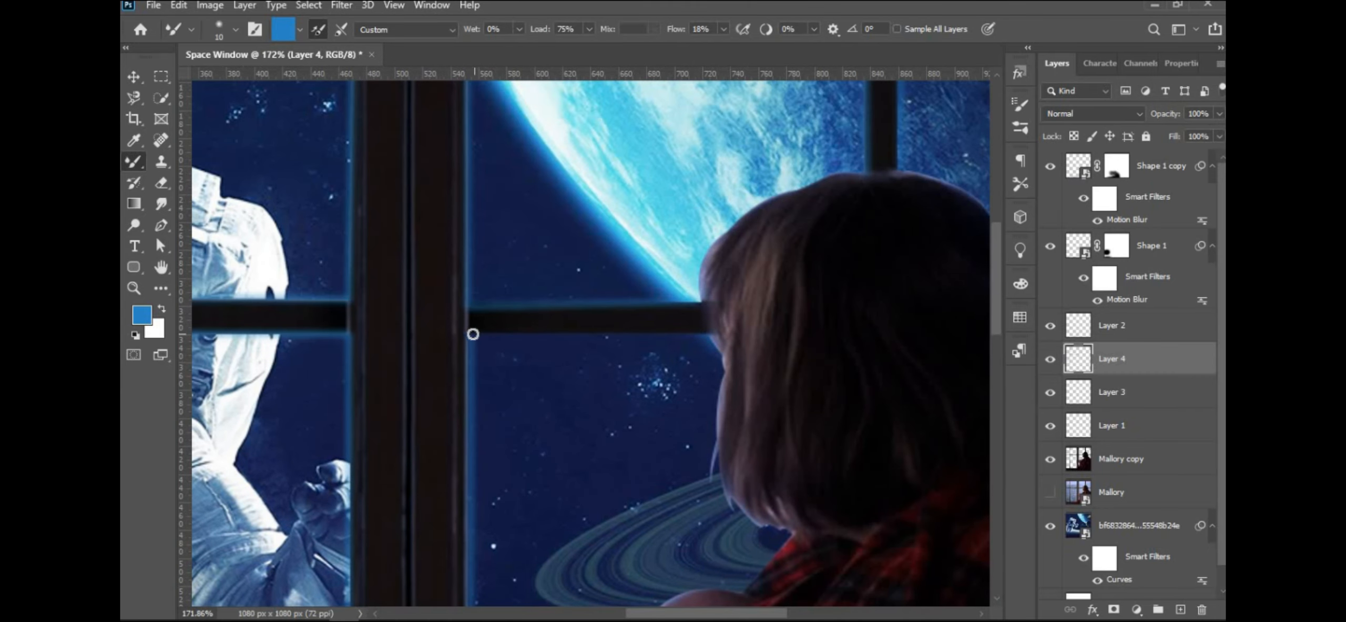
{"action": "left_click", "coordinate": [473, 334], "text": "shift"}
{"action": "left_click_drag", "start_coordinate": [605, 316], "coordinate": [620, 90]}
{"action": "left_click_drag", "start_coordinate": [491, 583], "coordinate": [544, 283]}
{"action": "left_click", "coordinate": [533, 437], "text": "shift"}
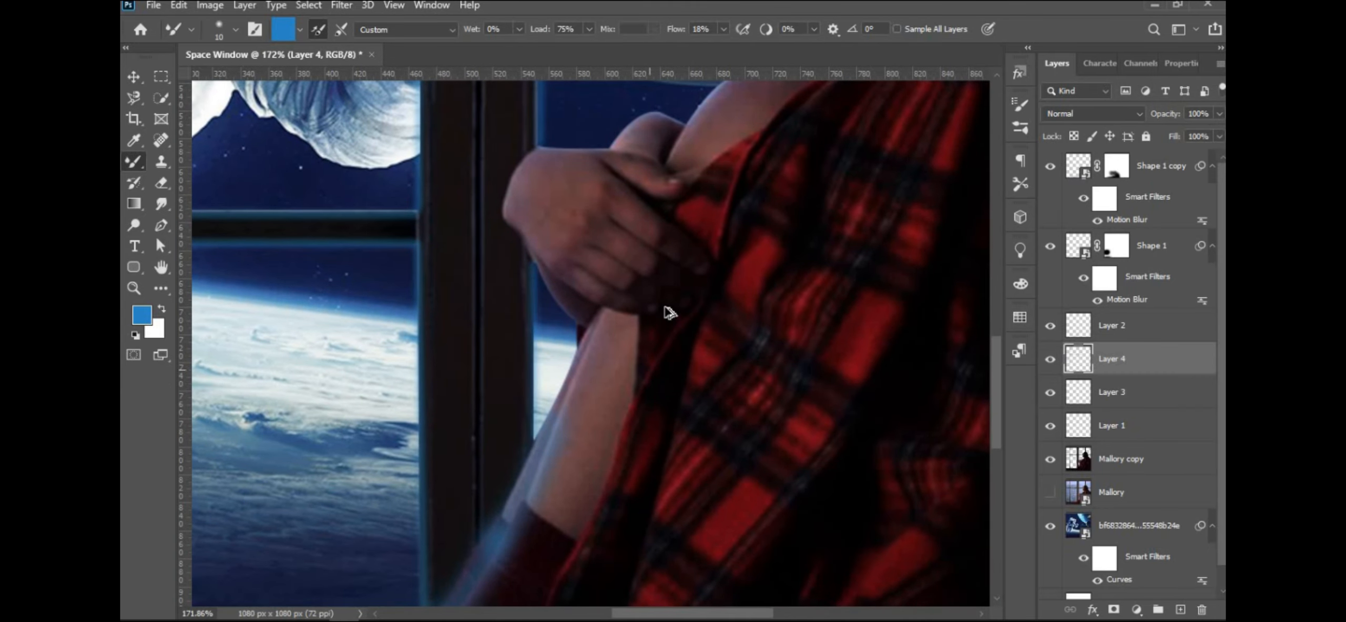
{"action": "scroll", "coordinate": [684, 315], "scroll_direction": "down", "scroll_amount": 3}
{"action": "left_click_drag", "start_coordinate": [787, 369], "coordinate": [426, 264]}
{"action": "scroll", "coordinate": [601, 195], "scroll_direction": "up", "scroll_amount": 3}
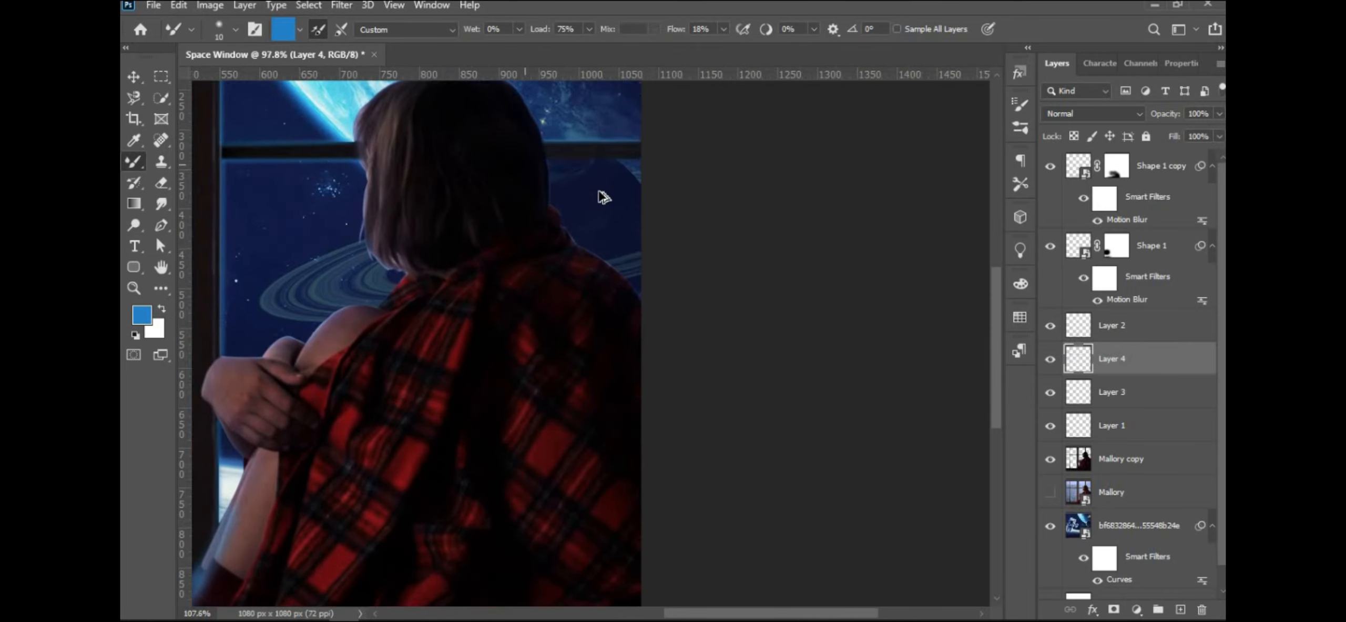
{"action": "scroll", "coordinate": [601, 196], "scroll_direction": "up", "scroll_amount": 2}
{"action": "scroll", "coordinate": [559, 438], "scroll_direction": "down", "scroll_amount": 4}
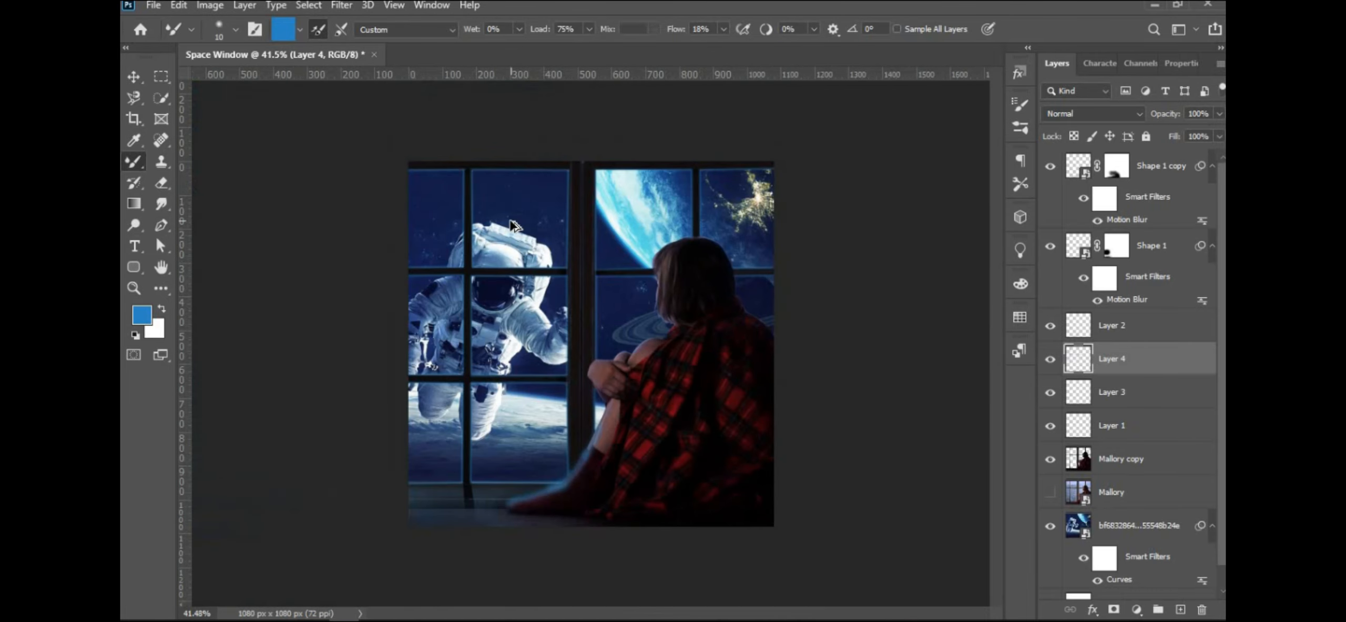
Activate Layer 2 and brush faint blue light at 4% flow over the girl's hands, knee and hair.
{"action": "key", "text": "v"}
{"action": "scroll", "coordinate": [666, 306], "scroll_direction": "up", "scroll_amount": 3}
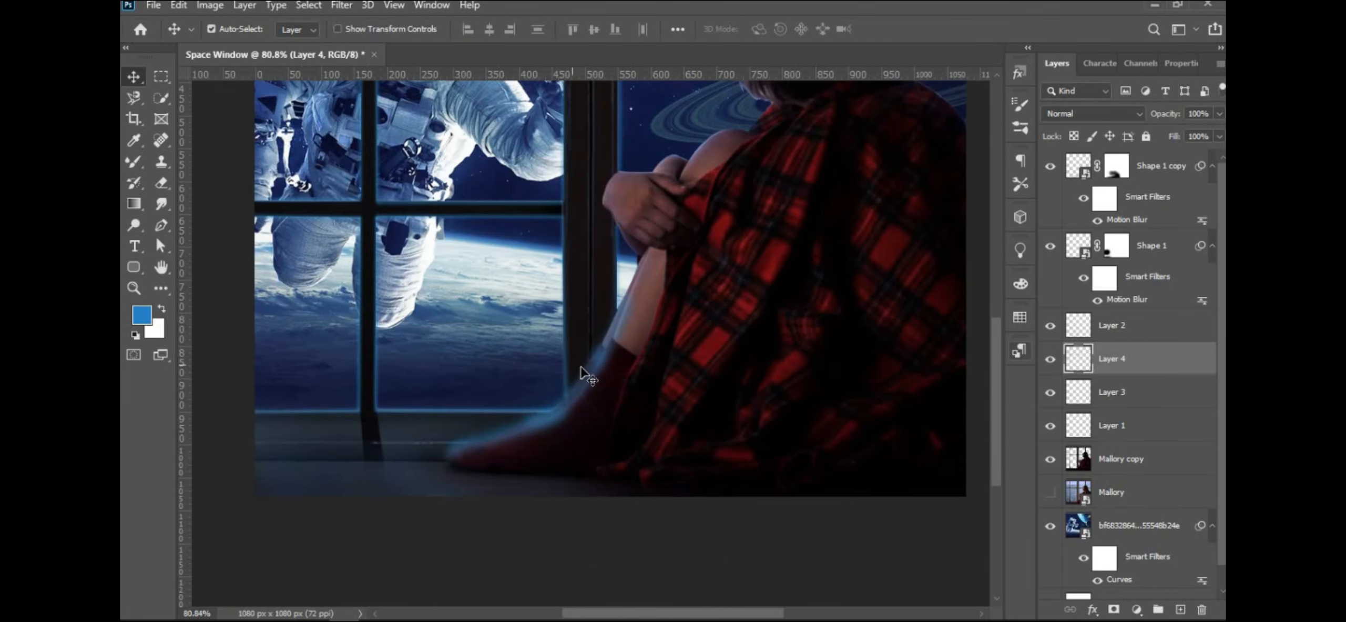
{"action": "left_click", "coordinate": [787, 370], "text": "ctrl"}
{"action": "scroll", "coordinate": [648, 362], "scroll_direction": "up", "scroll_amount": 1}
{"action": "scroll", "coordinate": [652, 368], "scroll_direction": "up", "scroll_amount": 2}
{"action": "key", "text": "b"}
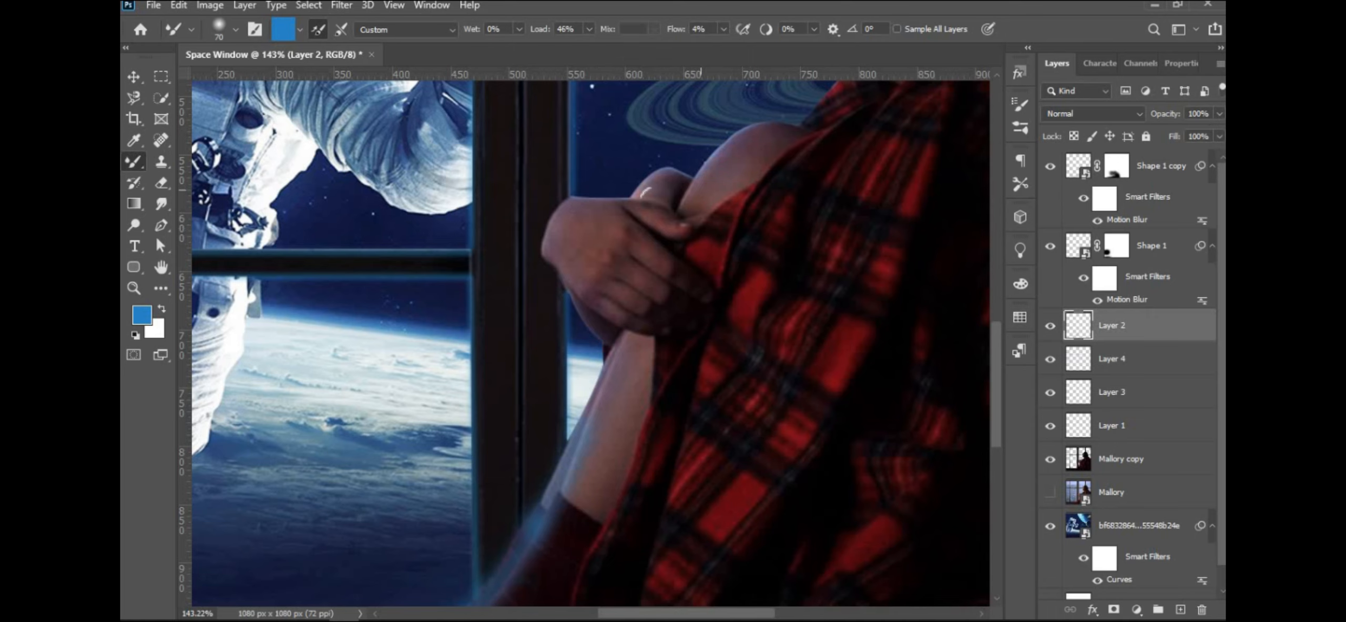
{"action": "scroll", "coordinate": [698, 318], "scroll_direction": "up", "scroll_amount": 5}
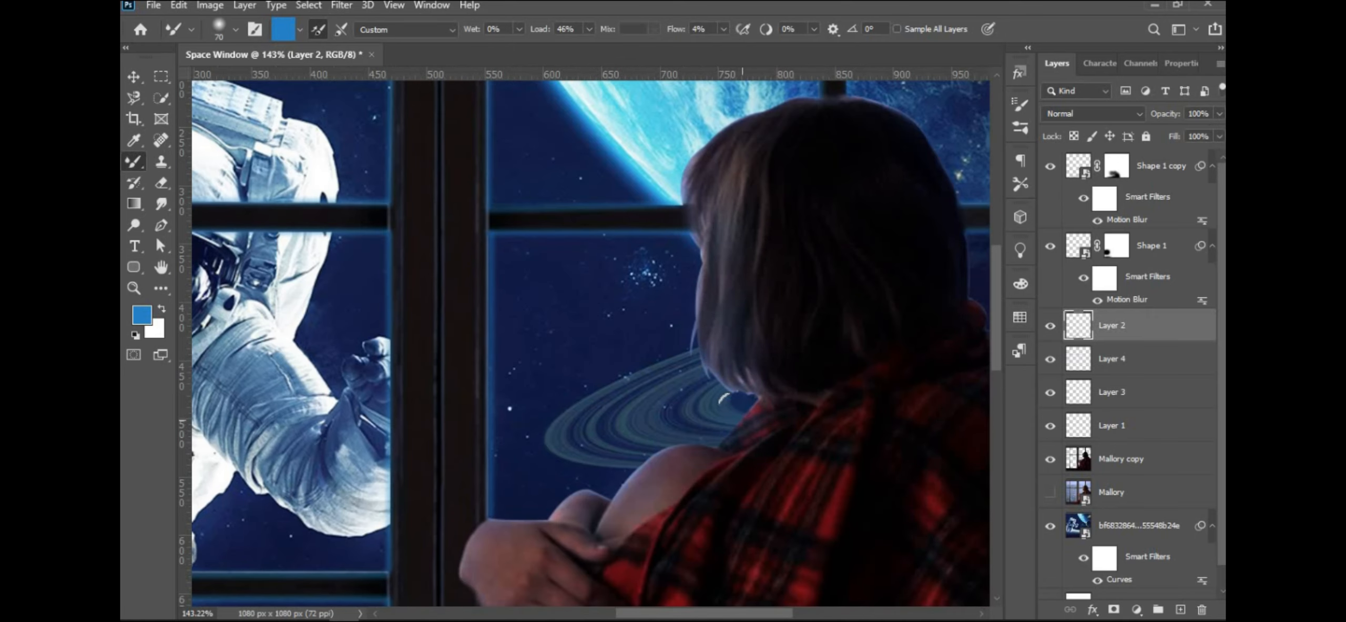
{"action": "scroll", "coordinate": [742, 420], "scroll_direction": "down", "scroll_amount": 1}
{"action": "left_click_drag", "start_coordinate": [743, 420], "coordinate": [819, 193]}
{"action": "scroll", "coordinate": [828, 319], "scroll_direction": "down", "scroll_amount": 3}
{"action": "scroll", "coordinate": [738, 321], "scroll_direction": "up", "scroll_amount": 2}
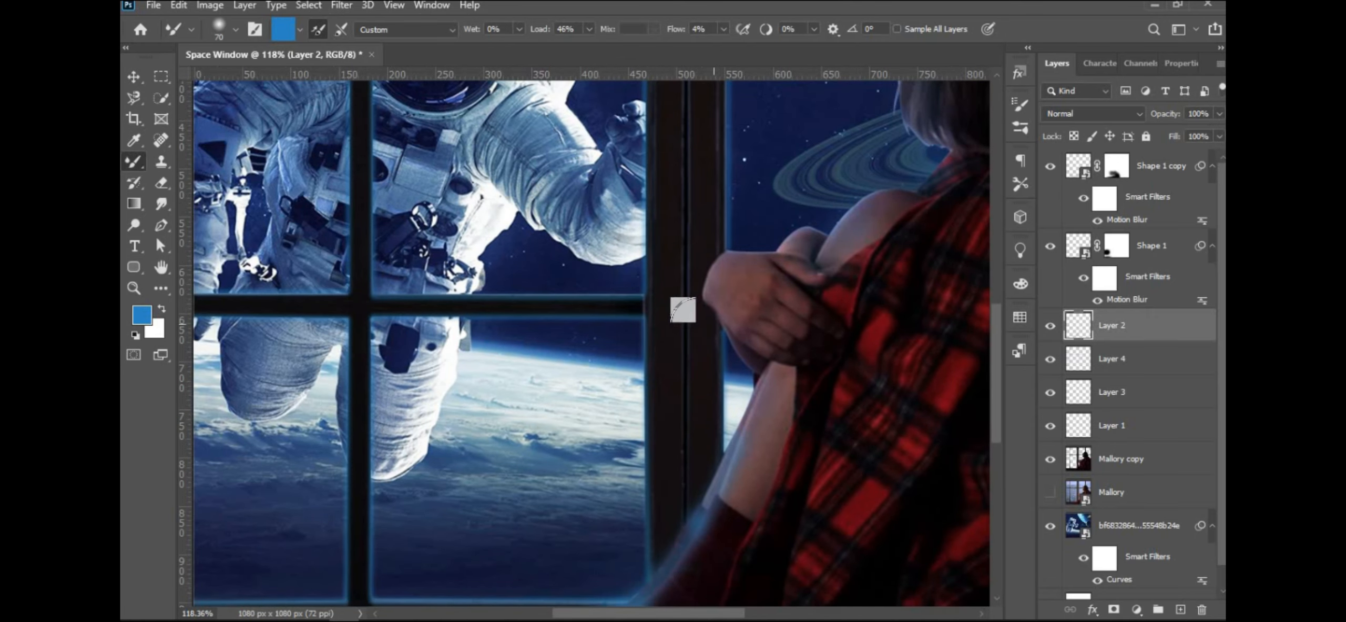
{"action": "left_click_drag", "start_coordinate": [750, 398], "coordinate": [844, 204]}
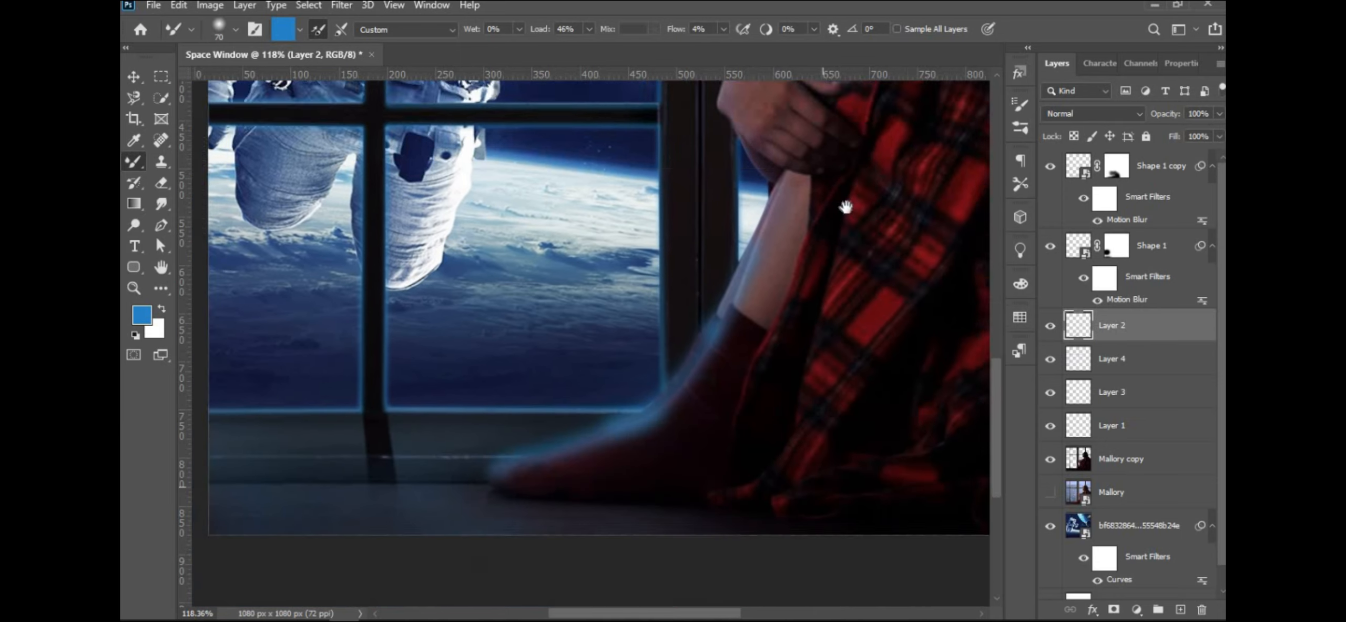
Create a new layer and brush soft blue light along the plaid shirt's shoulder with the brush reduced to size 35.
{"action": "left_click", "coordinate": [1181, 609]}
{"action": "left_click_drag", "start_coordinate": [920, 291], "coordinate": [603, 373]}
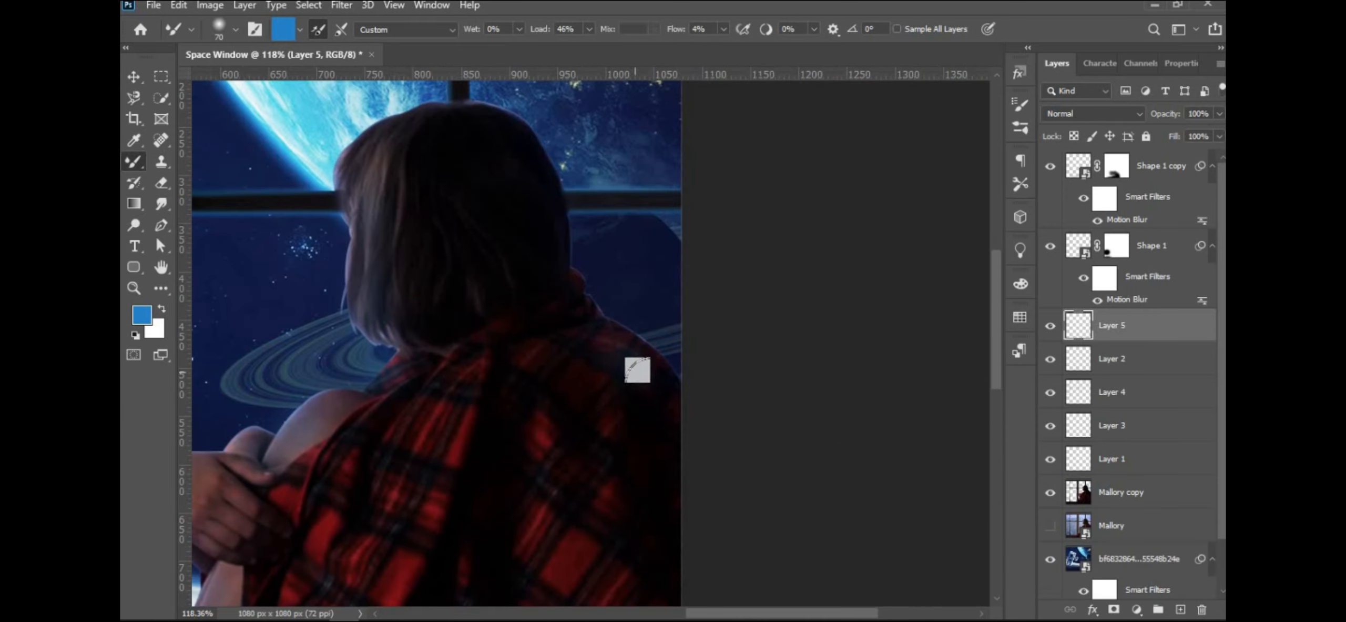
{"action": "key", "text": "ctrl+z"}
{"action": "key", "text": "bracketleft"}
{"action": "key", "text": "bracketleft"}
{"action": "key", "text": "bracketleft"}
{"action": "key", "text": "bracketleft"}
{"action": "key", "text": "bracketleft"}
{"action": "scroll", "coordinate": [661, 399], "scroll_direction": "up", "scroll_amount": 3}
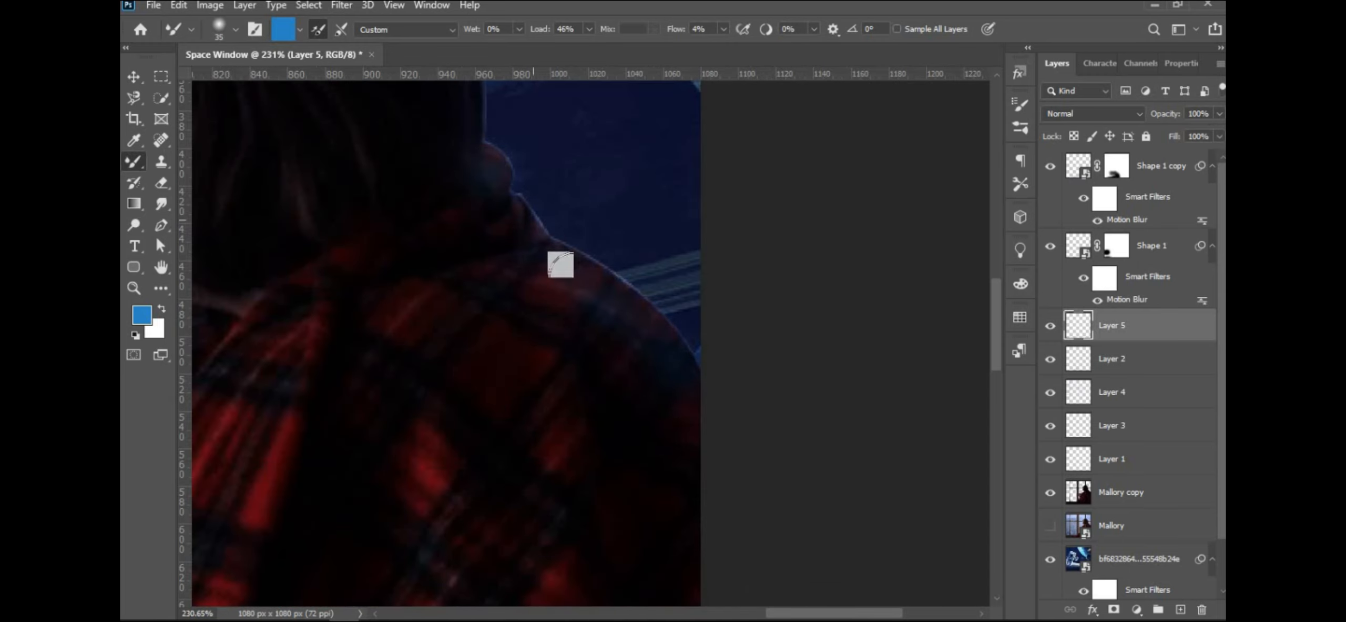
Brush blue rim light onto the top of the girl's hair and her hands, raising the flow to 13%.
{"action": "scroll", "coordinate": [502, 450], "scroll_direction": "down", "scroll_amount": 3}
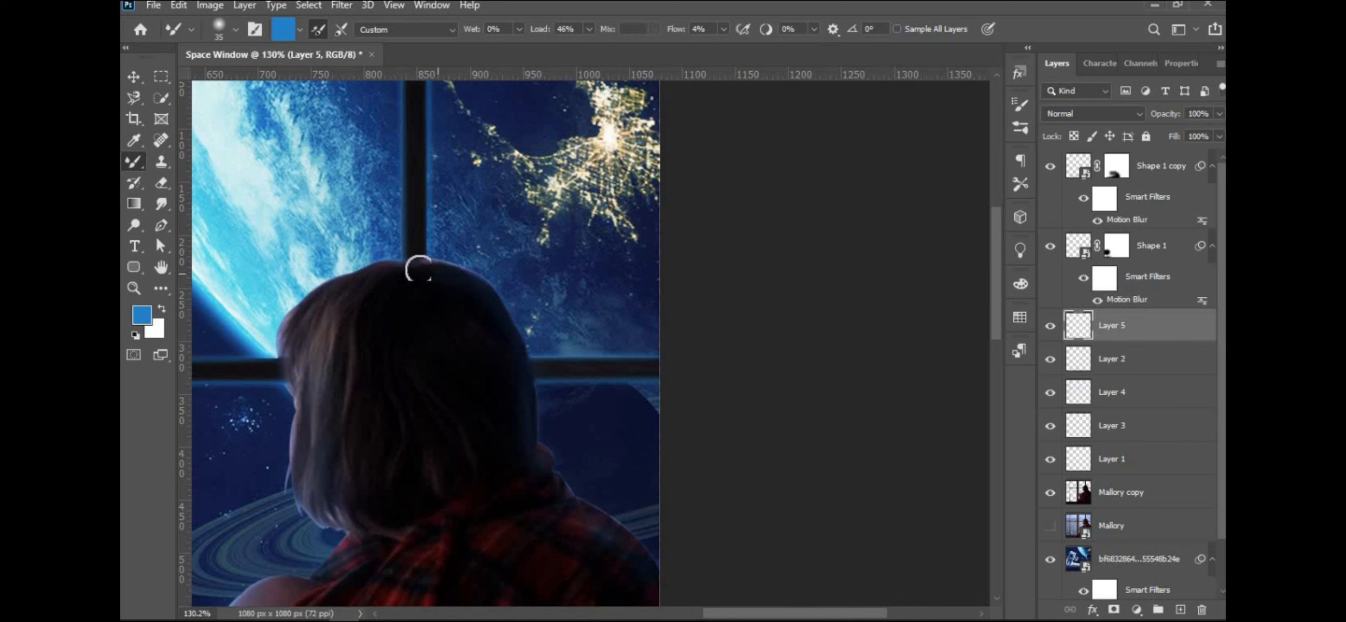
{"action": "scroll", "coordinate": [566, 459], "scroll_direction": "down", "scroll_amount": 3}
{"action": "scroll", "coordinate": [566, 458], "scroll_direction": "up", "scroll_amount": 3}
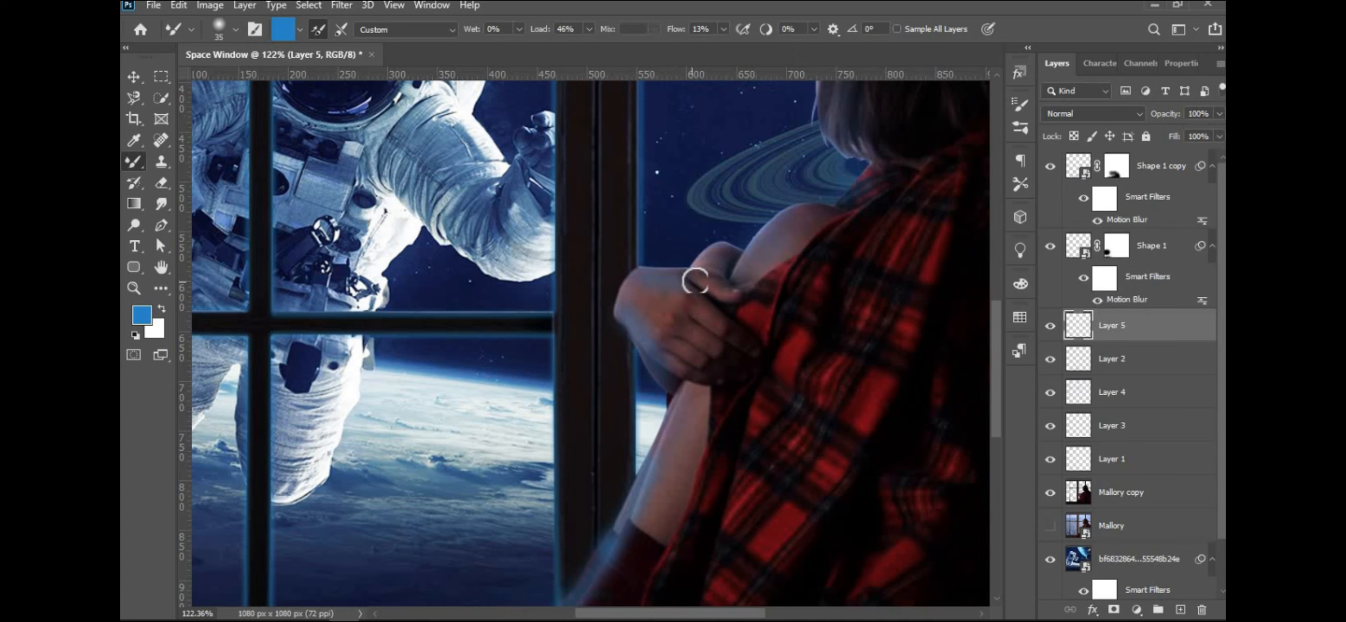
{"action": "scroll", "coordinate": [700, 339], "scroll_direction": "down", "scroll_amount": 4}
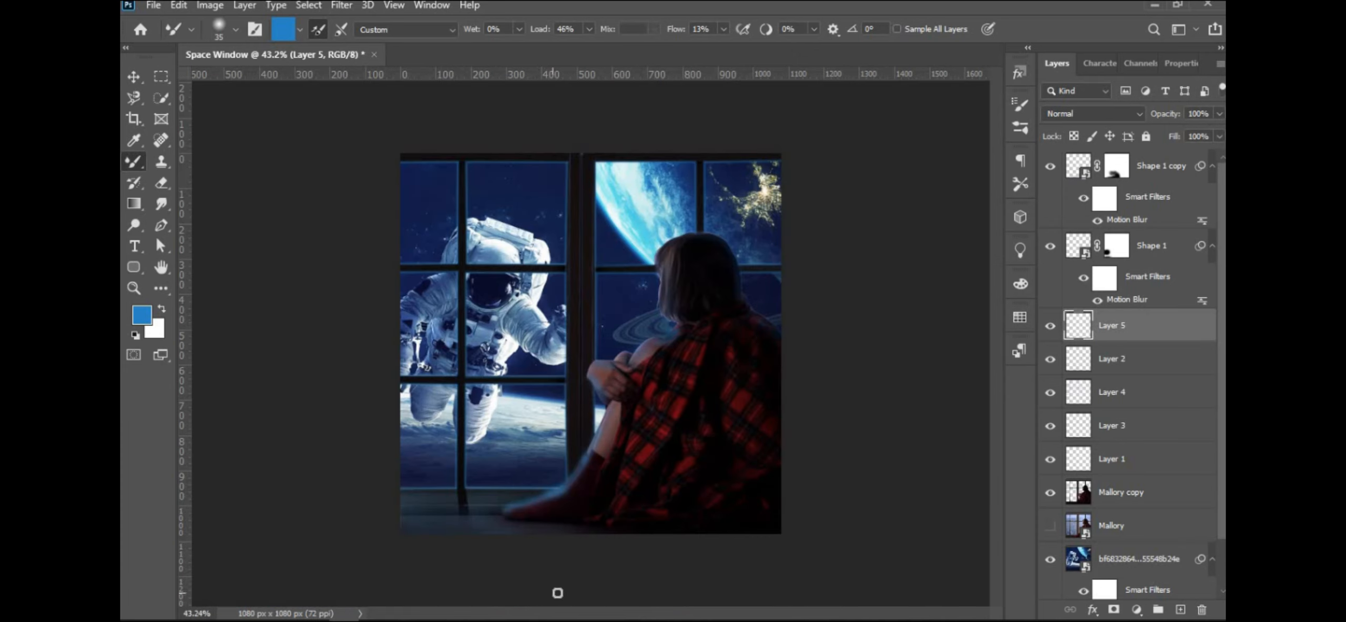
{"action": "scroll", "coordinate": [558, 466], "scroll_direction": "up", "scroll_amount": 3}
{"action": "scroll", "coordinate": [558, 465], "scroll_direction": "down", "scroll_amount": 2}
{"action": "double_click", "coordinate": [1174, 327]}
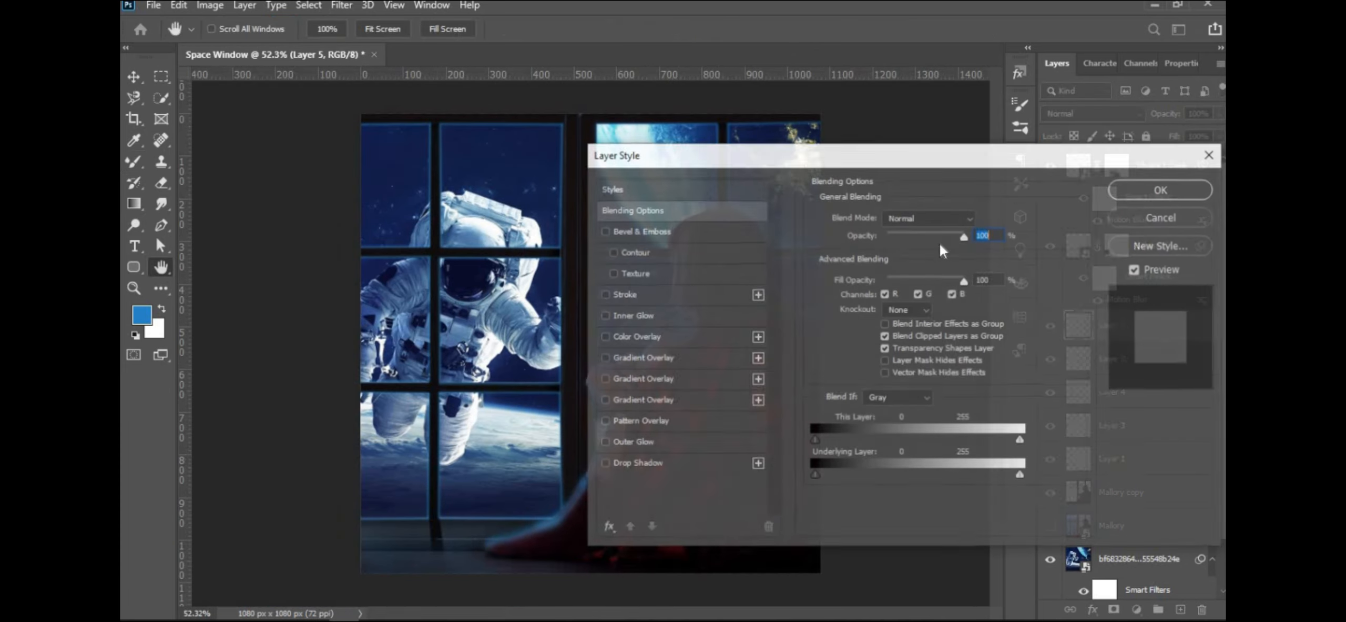
{"action": "left_click_drag", "start_coordinate": [905, 153], "coordinate": [1082, 150]}
{"action": "left_click_drag", "start_coordinate": [995, 437], "coordinate": [1009, 437], "text": "alt"}
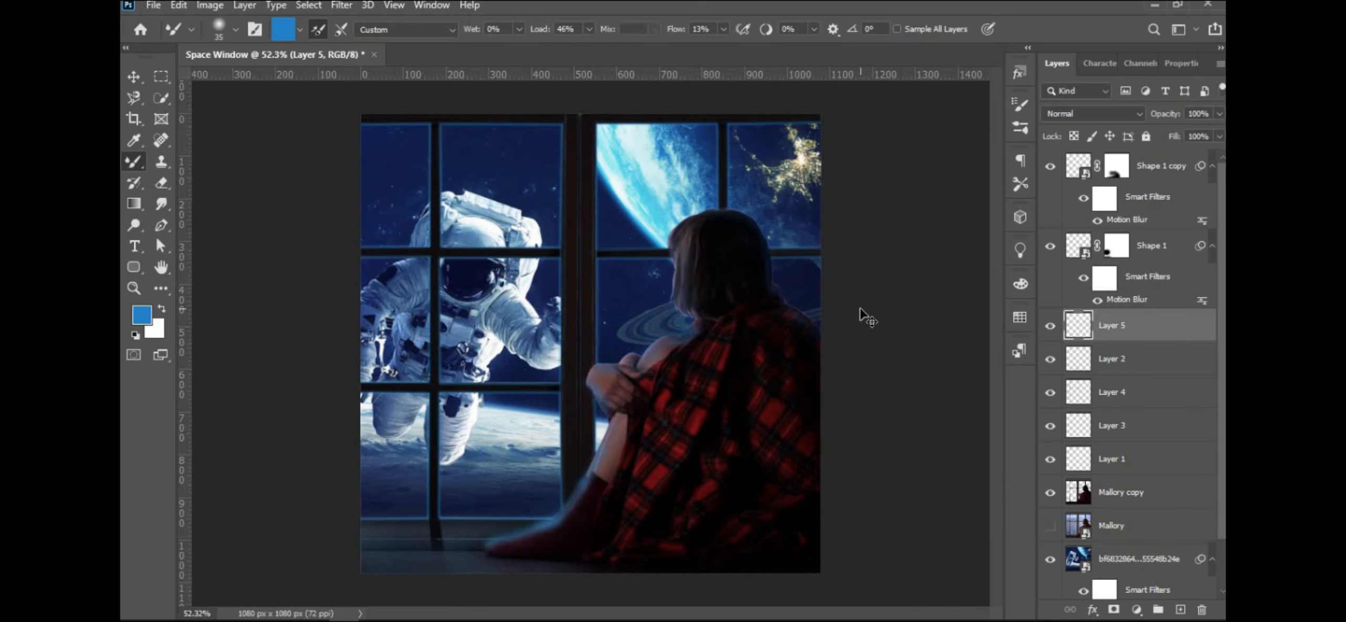
Shift Layer 5's midtones toward red by +58 with Color Balance and adjust its tones with Curves.
{"action": "key", "text": "ctrl+b"}
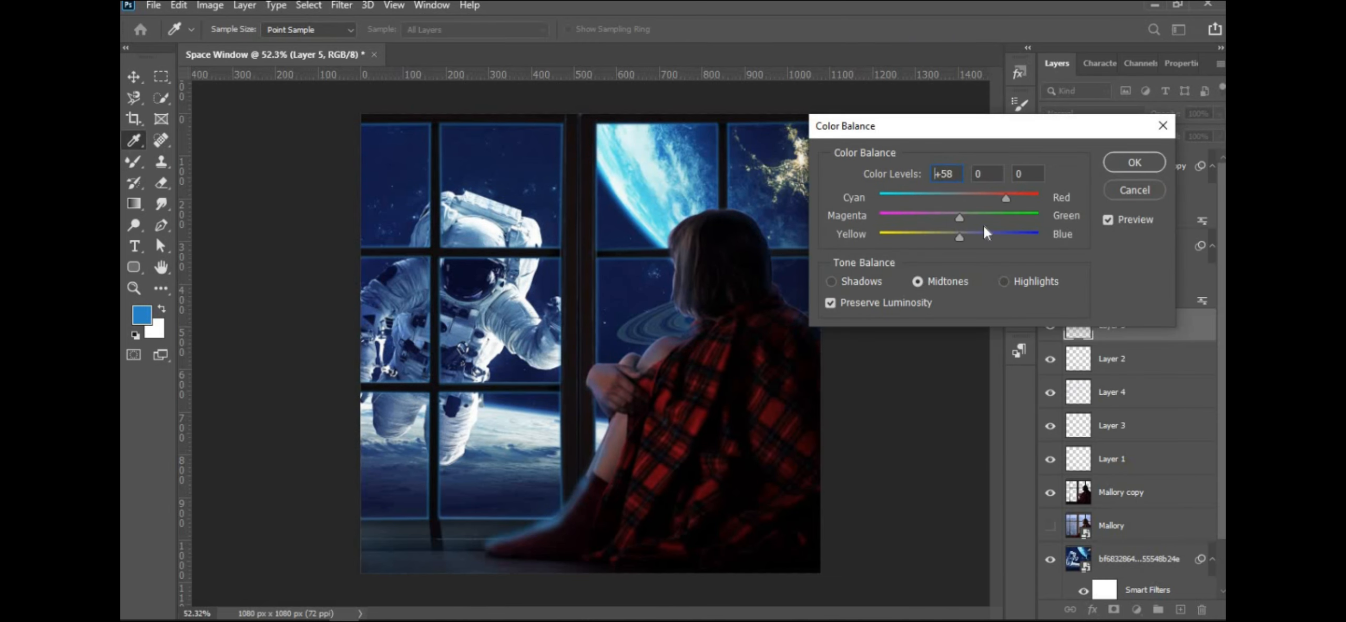
{"action": "key", "text": "Return"}
{"action": "key", "text": "ctrl+m"}
{"action": "left_click_drag", "start_coordinate": [873, 327], "coordinate": [882, 340]}
{"action": "left_click_drag", "start_coordinate": [989, 199], "coordinate": [1152, 205]}
{"action": "left_click_drag", "start_coordinate": [1044, 341], "coordinate": [1044, 310]}
{"action": "left_click_drag", "start_coordinate": [968, 203], "coordinate": [855, 202]}
{"action": "left_click", "coordinate": [1204, 225]}
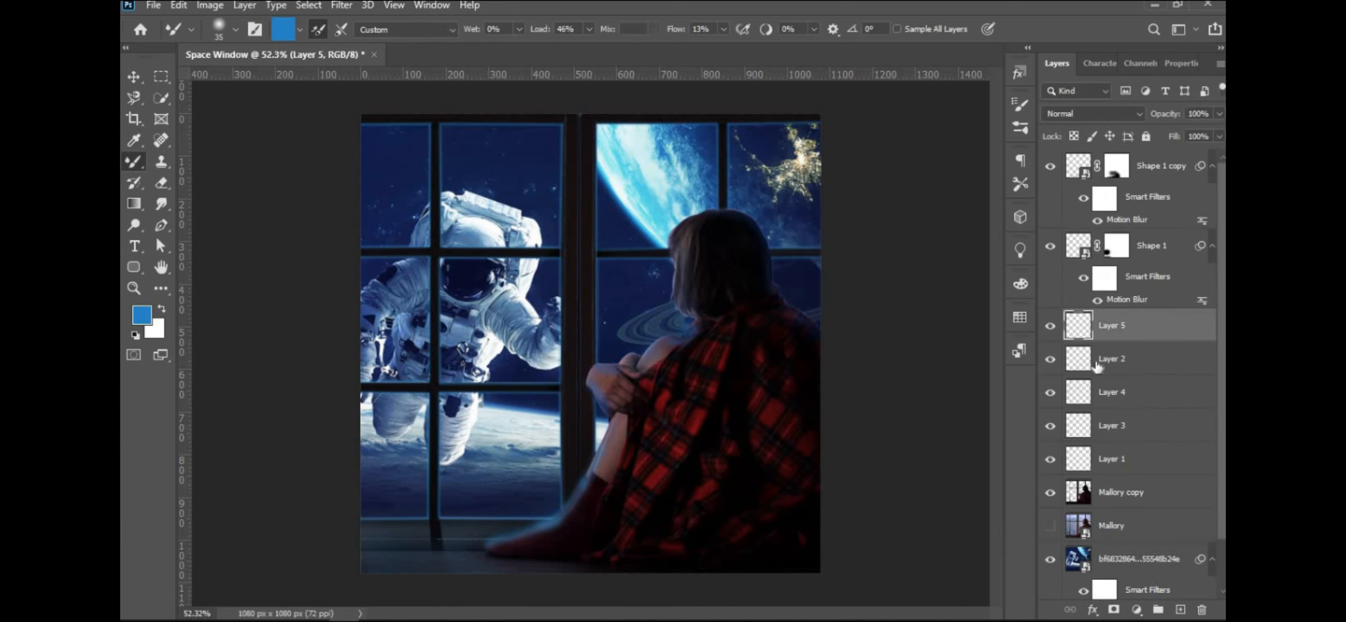
Set Layer 5's Blend If to 0/159 and 251/255 for this layer and 0/83 shadows for the underlying layer.
{"action": "double_click", "coordinate": [1196, 342]}
{"action": "left_click_drag", "start_coordinate": [578, 129], "coordinate": [964, 127]}
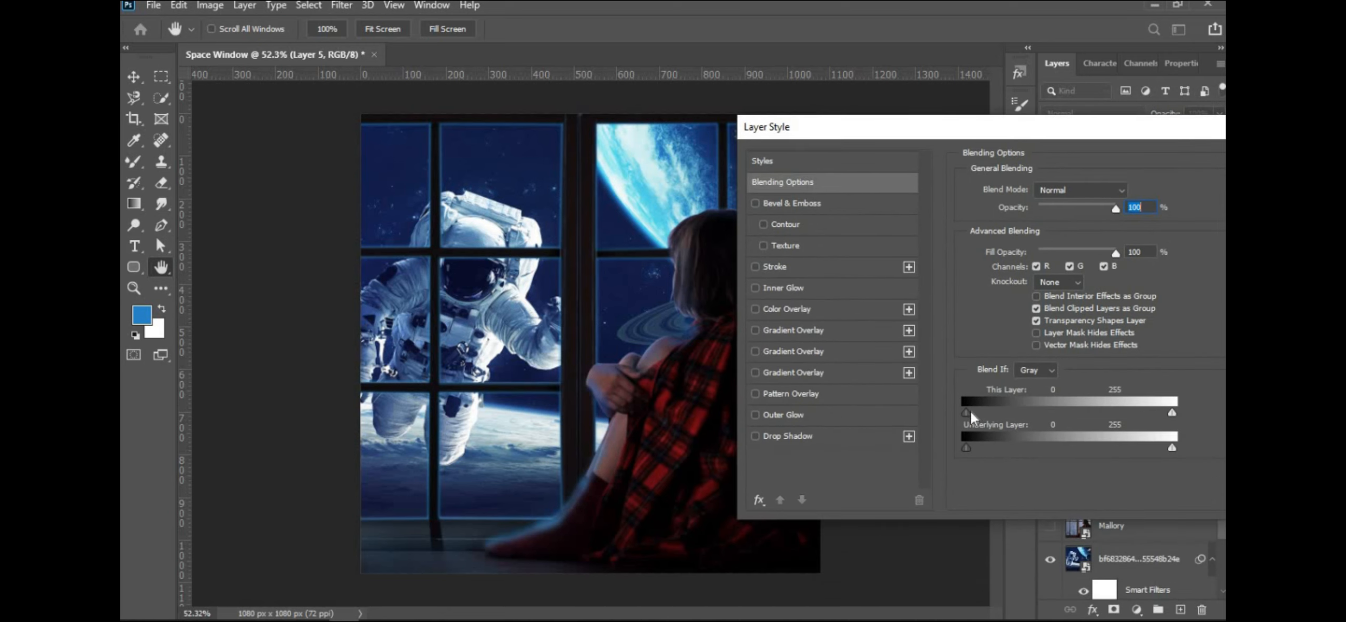
{"action": "left_click_drag", "start_coordinate": [1083, 424], "coordinate": [1099, 421]}
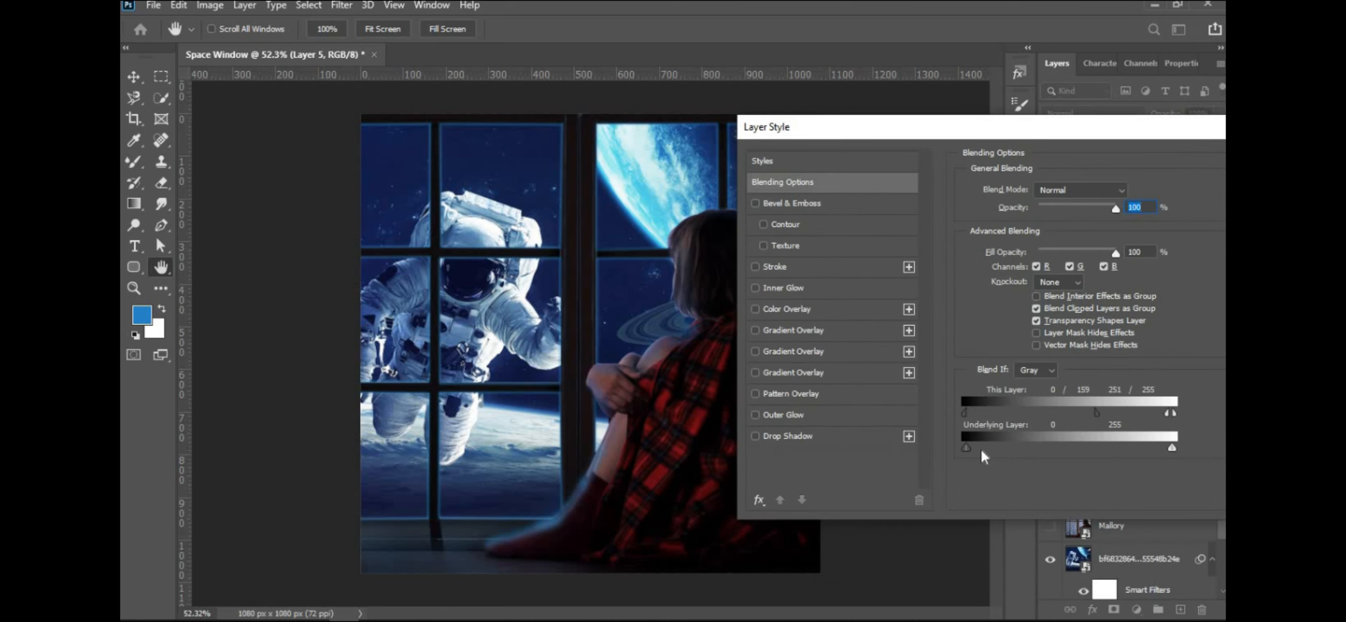
{"action": "left_click_drag", "start_coordinate": [819, 129], "coordinate": [581, 129]}
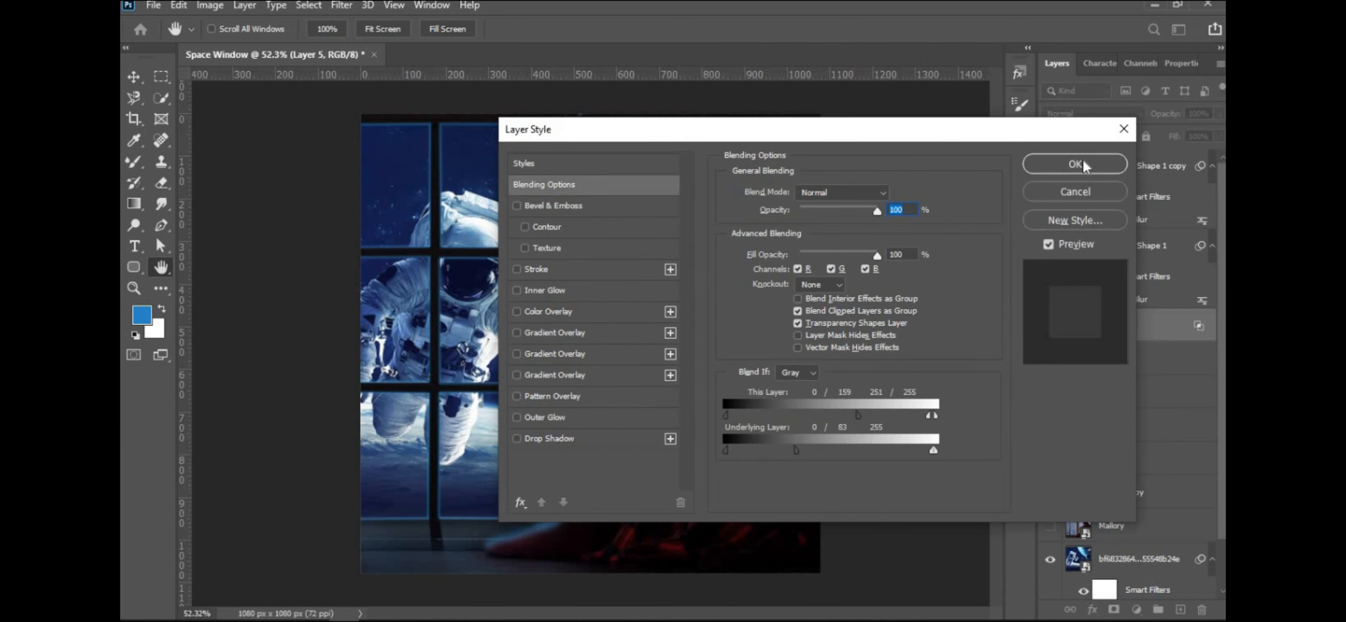
{"action": "left_click", "coordinate": [1082, 162]}
{"action": "scroll", "coordinate": [710, 279], "scroll_direction": "up", "scroll_amount": 6}
{"action": "scroll", "coordinate": [710, 279], "scroll_direction": "down", "scroll_amount": 3}
Soften Layer 5 with a 9.2-pixel Gaussian Blur and check the layer's visibility.
{"action": "left_click", "coordinate": [337, 5]}
{"action": "mouse_move", "coordinate": [358, 189]}
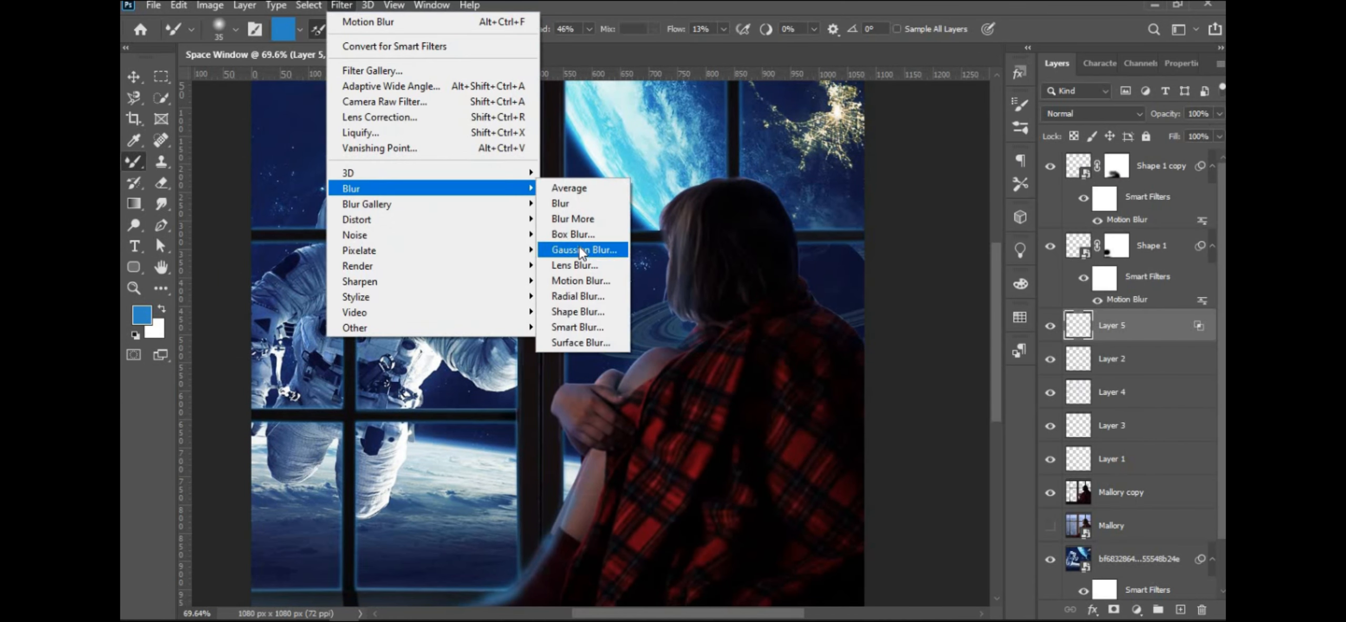
{"action": "left_click", "coordinate": [578, 250]}
{"action": "left_click_drag", "start_coordinate": [911, 486], "coordinate": [938, 490]}
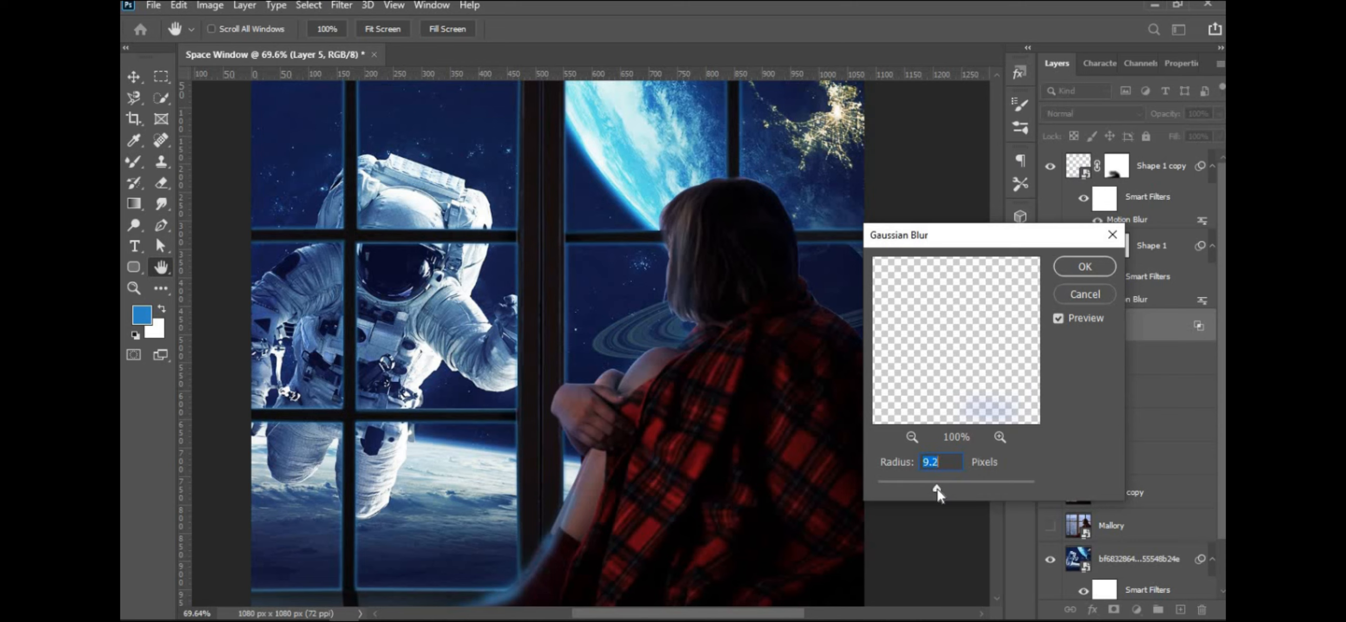
{"action": "left_click", "coordinate": [1083, 265]}
{"action": "key", "text": "b"}
{"action": "left_click", "coordinate": [1050, 326]}
{"action": "scroll", "coordinate": [641, 395], "scroll_direction": "up", "scroll_amount": 1}
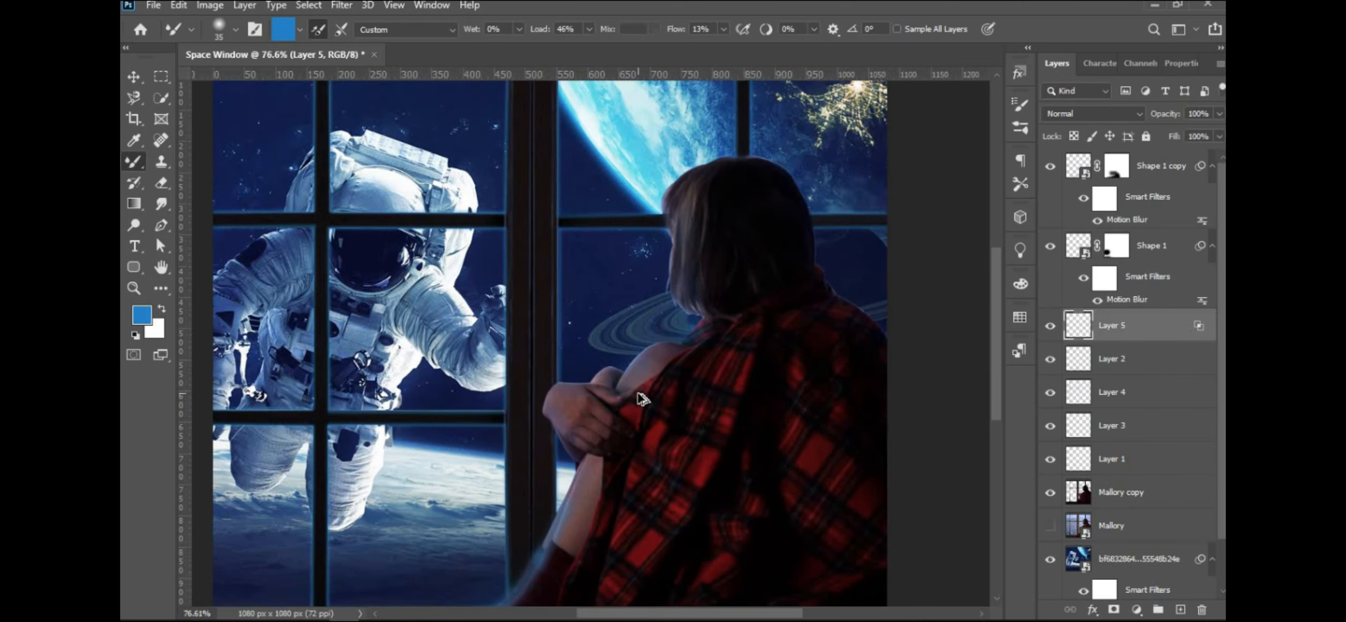
Shift Layer 2's midtones toward blue by +82 with Color Balance.
{"action": "left_click_drag", "start_coordinate": [644, 397], "coordinate": [762, 190]}
{"action": "scroll", "coordinate": [761, 191], "scroll_direction": "down", "scroll_amount": 2}
{"action": "key", "text": "v"}
{"action": "left_click", "coordinate": [1111, 358]}
{"action": "key", "text": "i"}
{"action": "key", "text": "ctrl+b"}
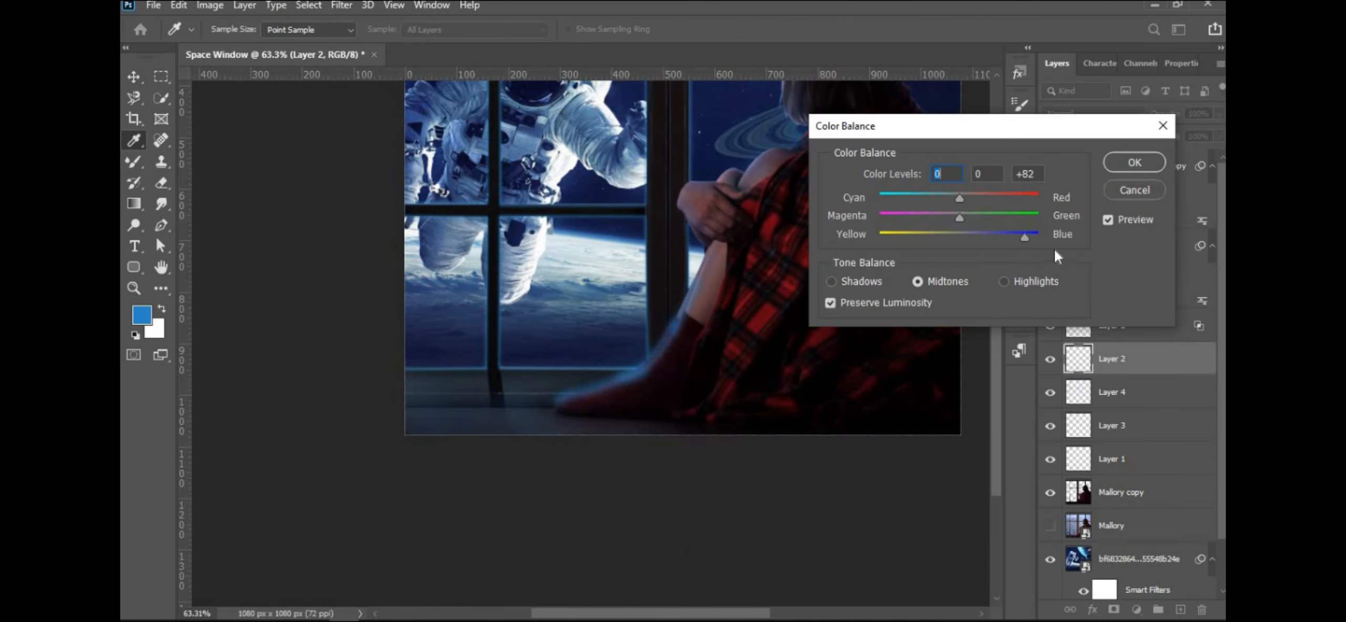
{"action": "left_click", "coordinate": [1134, 162]}
Adjust Layer 2's tones with Curves to strengthen the blue rim light around the foot.
{"action": "key", "text": "ctrl+m"}
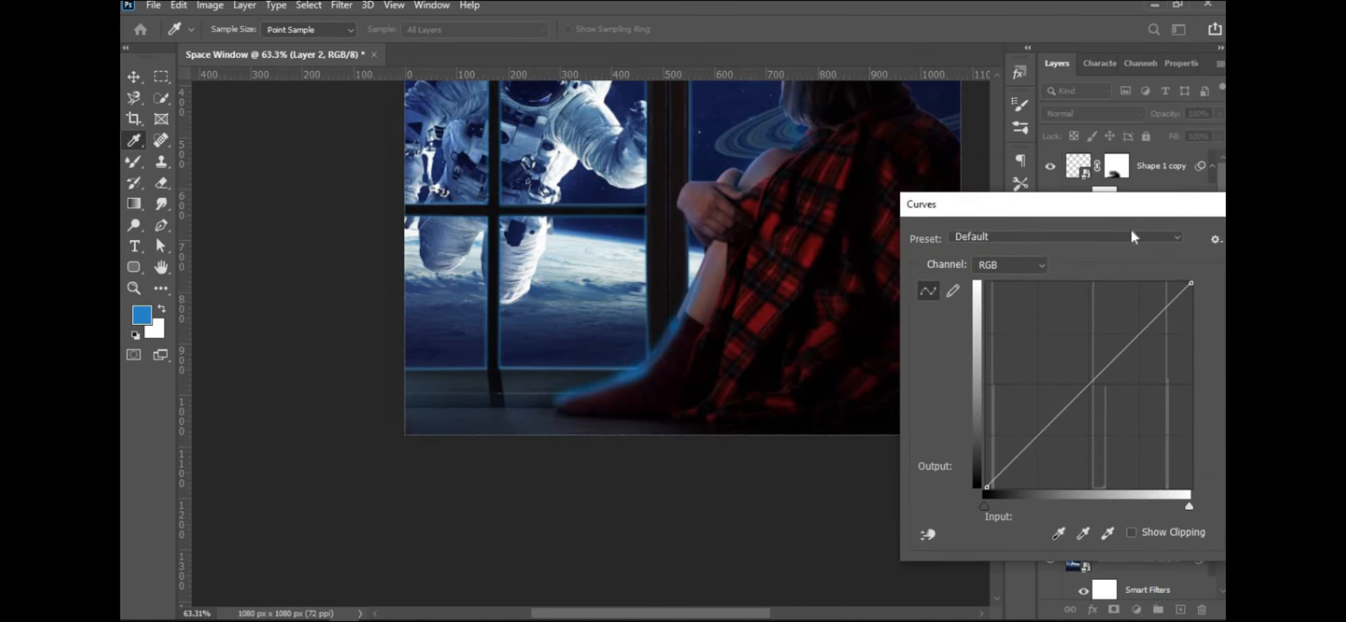
{"action": "mouse_move", "coordinate": [1052, 344]}
{"action": "left_mouse_down"}
{"action": "mouse_move", "coordinate": [1073, 380]}
{"action": "mouse_move", "coordinate": [1069, 353]}
{"action": "left_mouse_up"}
{"action": "left_click_drag", "start_coordinate": [1048, 231], "coordinate": [868, 212]}
{"action": "left_click_drag", "start_coordinate": [888, 334], "coordinate": [868, 307]}
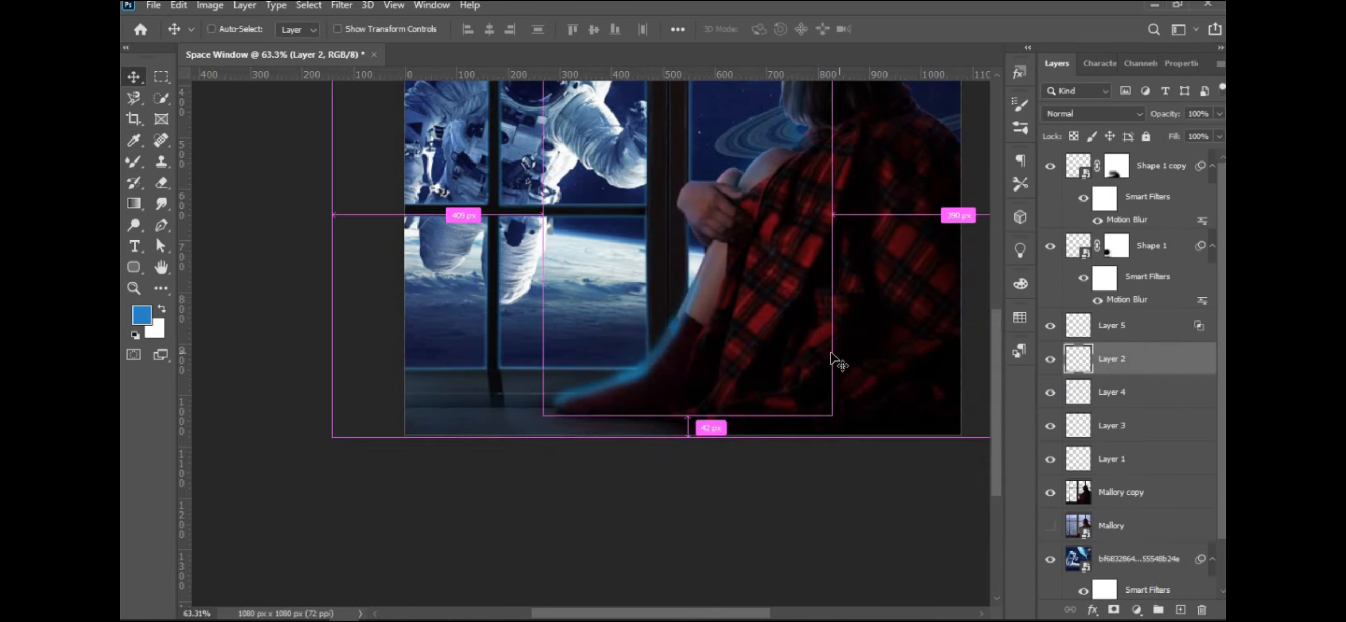
Set Layer 2's Blend If to 0/143 and 4/255 for this layer and 0/59 and 65/255 for the underlying layer.
{"action": "key", "text": "ctrl+0"}
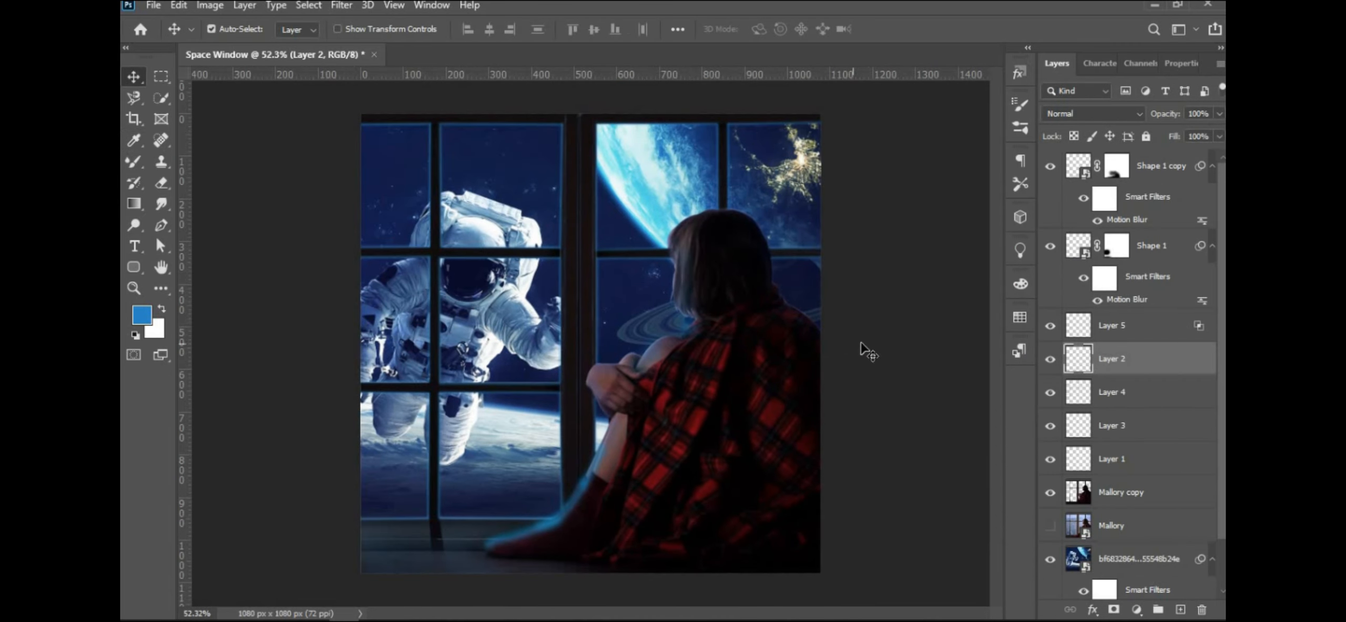
{"action": "double_click", "coordinate": [1194, 370]}
{"action": "left_click_drag", "start_coordinate": [1085, 148], "coordinate": [1007, 137]}
{"action": "left_click_drag", "start_coordinate": [942, 421], "coordinate": [972, 418], "text": "alt"}
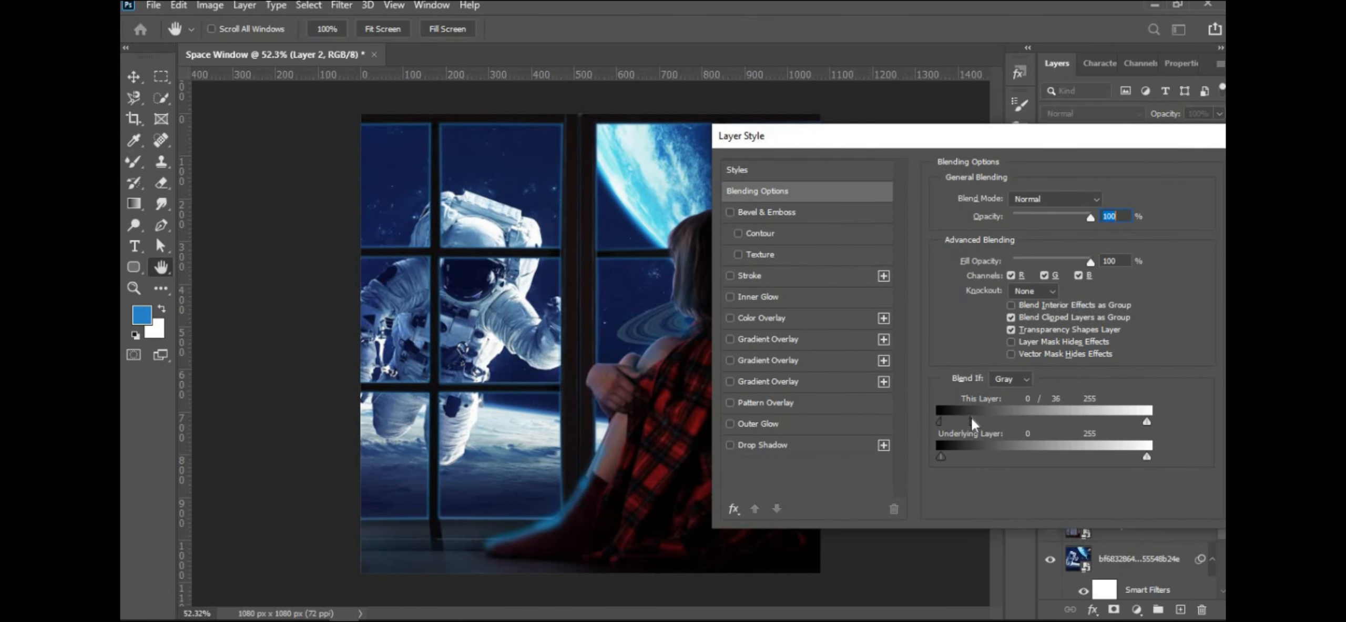
{"action": "left_click_drag", "start_coordinate": [1147, 420], "coordinate": [995, 424], "text": "alt"}
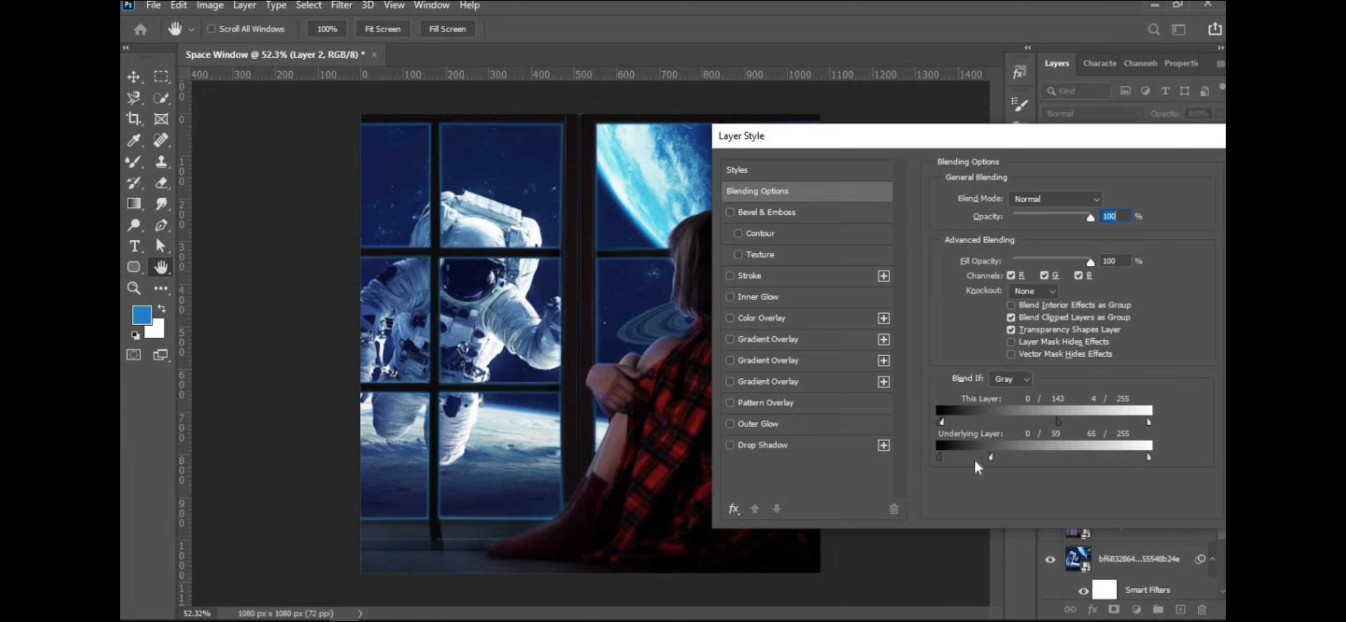
{"action": "key", "text": "Return"}
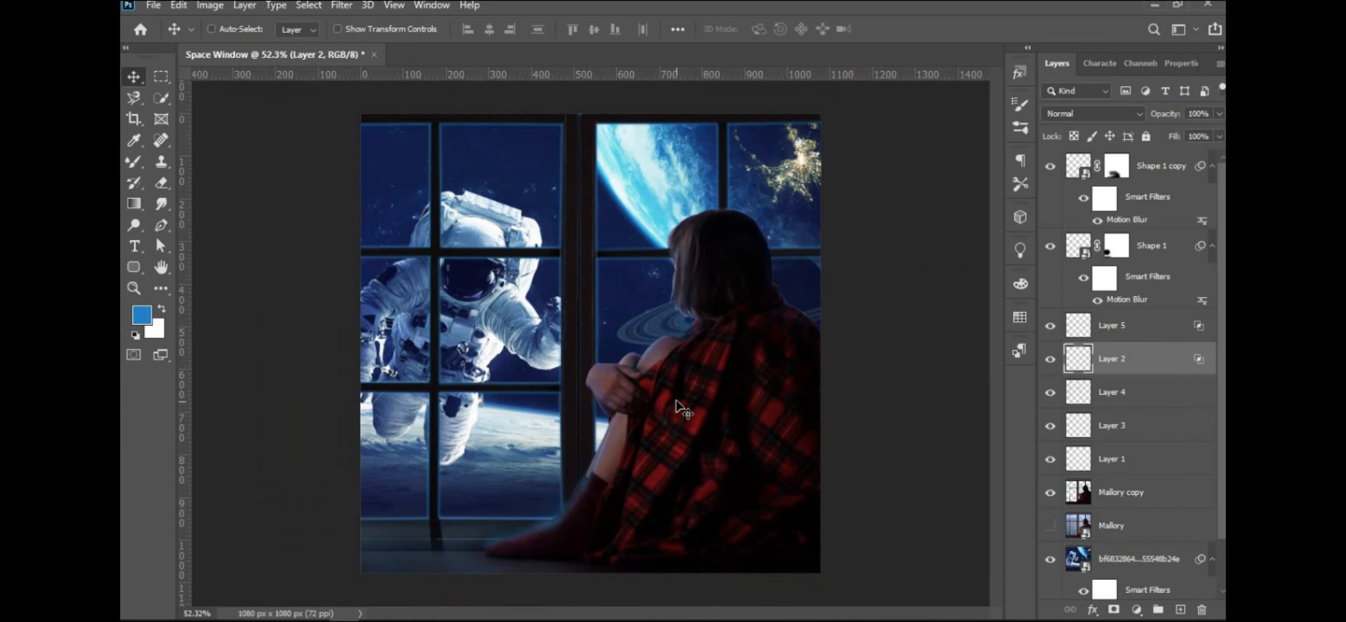
Compare the image with and without Layer 2's blending change, then check what Layers 2 and 4 contribute.
{"action": "key", "text": "ctrl+z"}
{"action": "key", "text": "ctrl+shift+z"}
{"action": "key", "text": "ctrl+z"}
{"action": "key", "text": "ctrl+shift+z"}
{"action": "scroll", "coordinate": [673, 444], "scroll_direction": "up", "scroll_amount": 4}
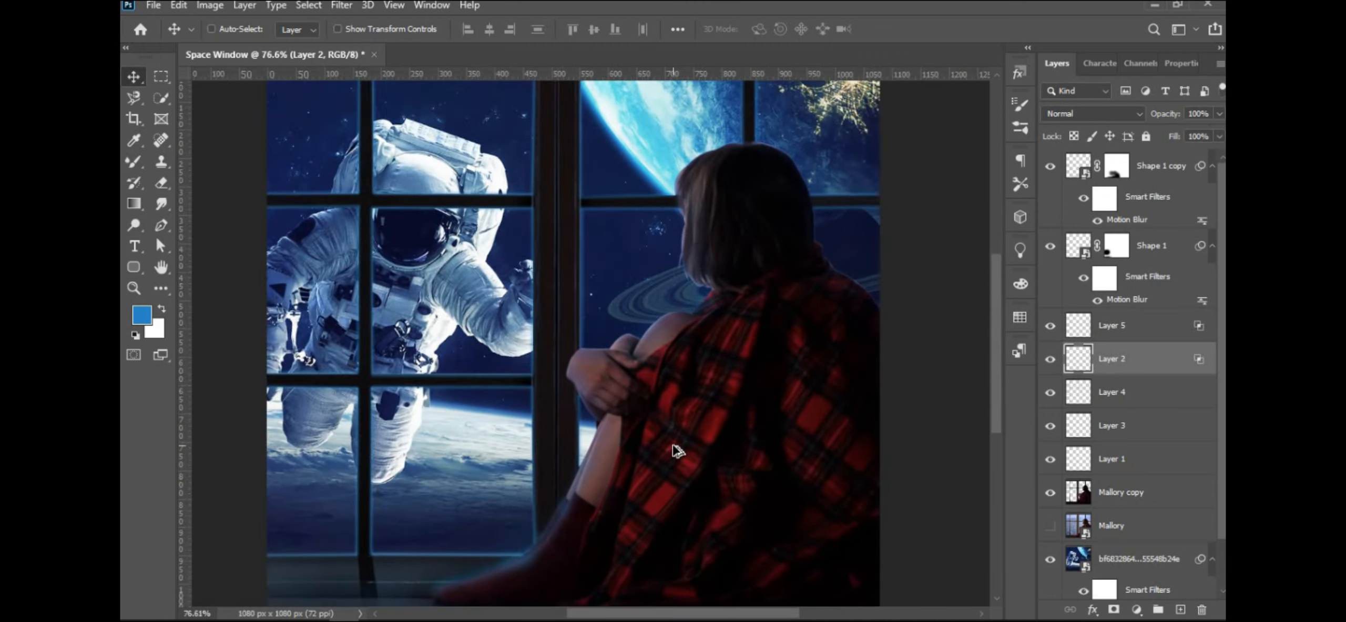
{"action": "scroll", "coordinate": [771, 401], "scroll_direction": "down", "scroll_amount": 4}
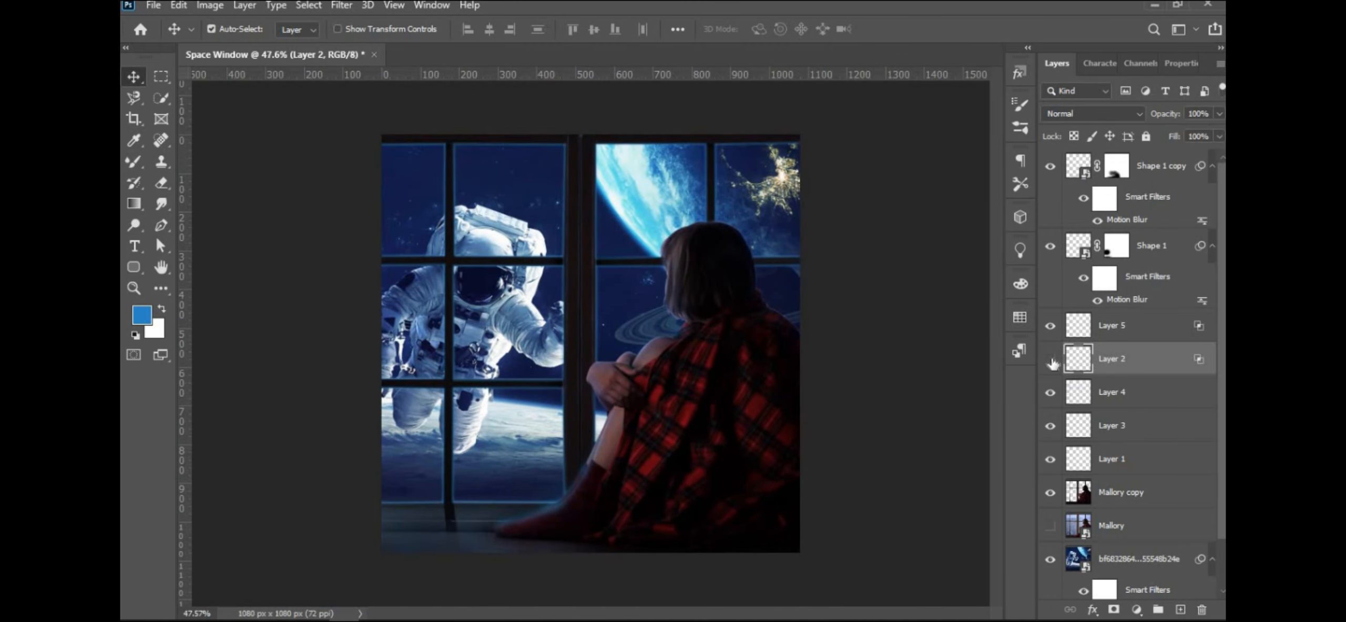
{"action": "left_click", "coordinate": [1051, 359]}
{"action": "left_click", "coordinate": [1051, 395]}
{"action": "left_click", "coordinate": [1051, 394]}
Brighten Layer 4 with a Curves point at input 85, output 173, and adjust its tones with Levels.
{"action": "left_click", "coordinate": [1131, 399]}
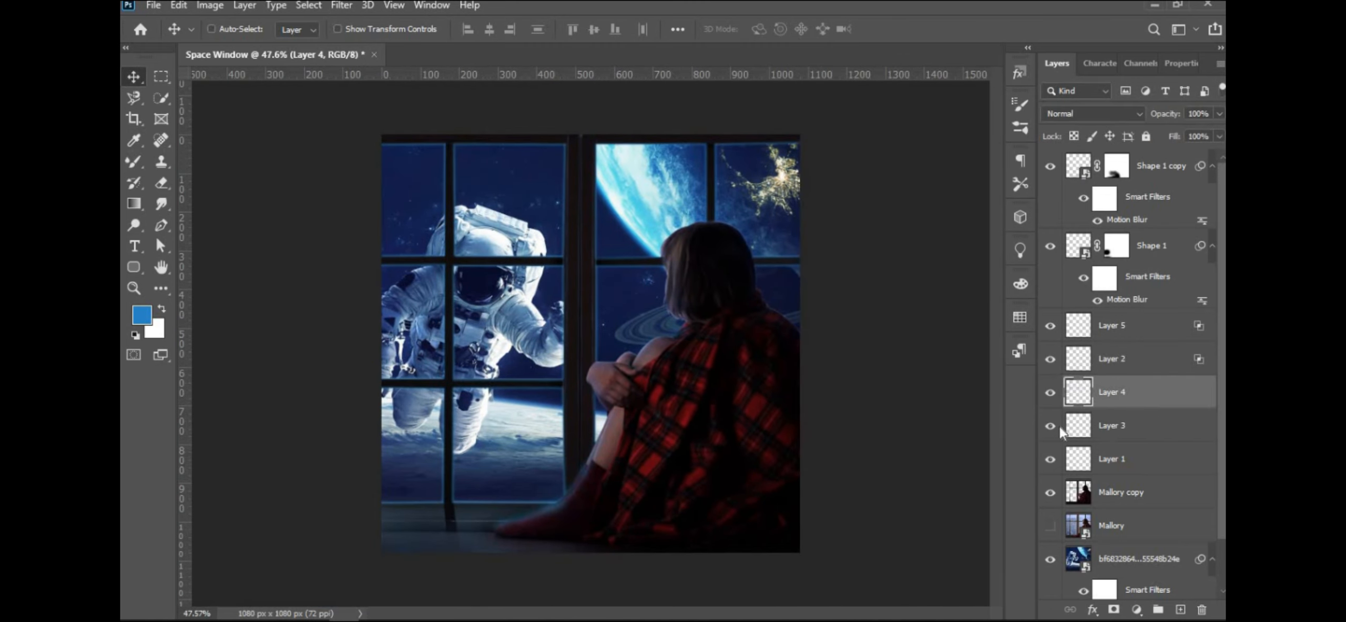
{"action": "key", "text": "ctrl+m"}
{"action": "left_click_drag", "start_coordinate": [852, 344], "coordinate": [780, 348]}
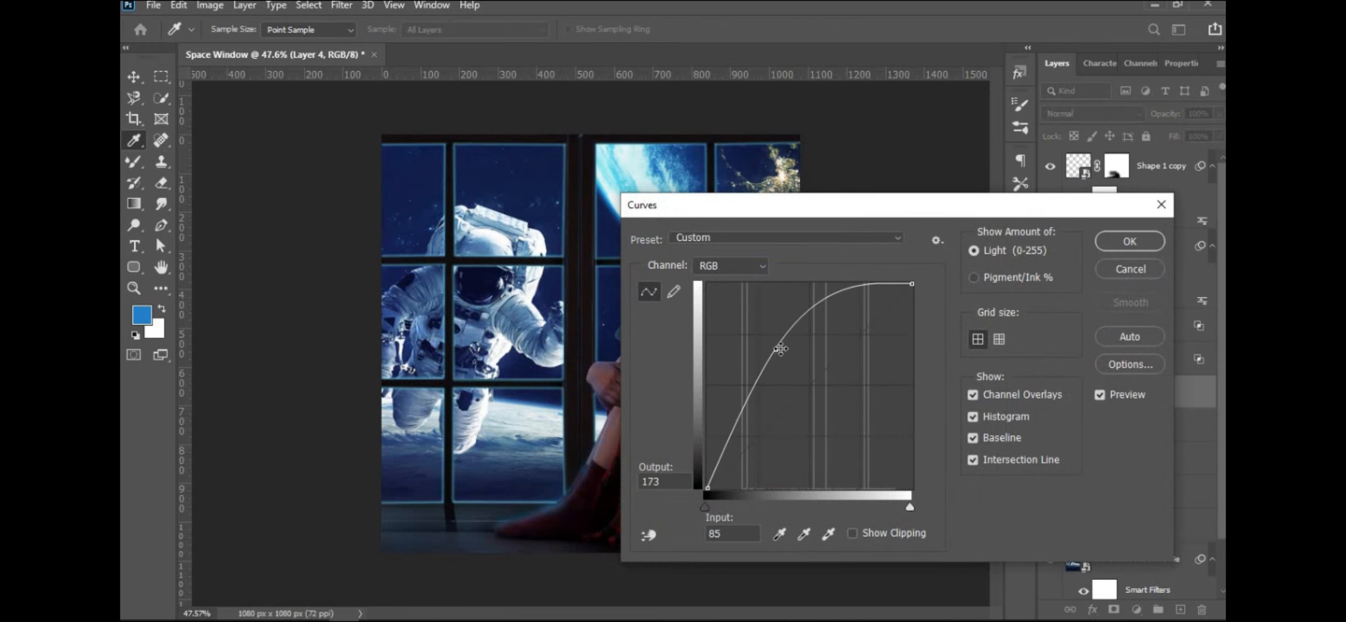
{"action": "key", "text": "Return"}
{"action": "key", "text": "ctrl+l"}
{"action": "left_click_drag", "start_coordinate": [991, 386], "coordinate": [894, 384]}
{"action": "left_click", "coordinate": [1157, 235]}
{"action": "key", "text": "v"}
Soften Layer 4 with a 4.9-pixel Gaussian Blur and check the layer's visibility.
{"action": "left_click", "coordinate": [342, 6]}
{"action": "mouse_move", "coordinate": [432, 199]}
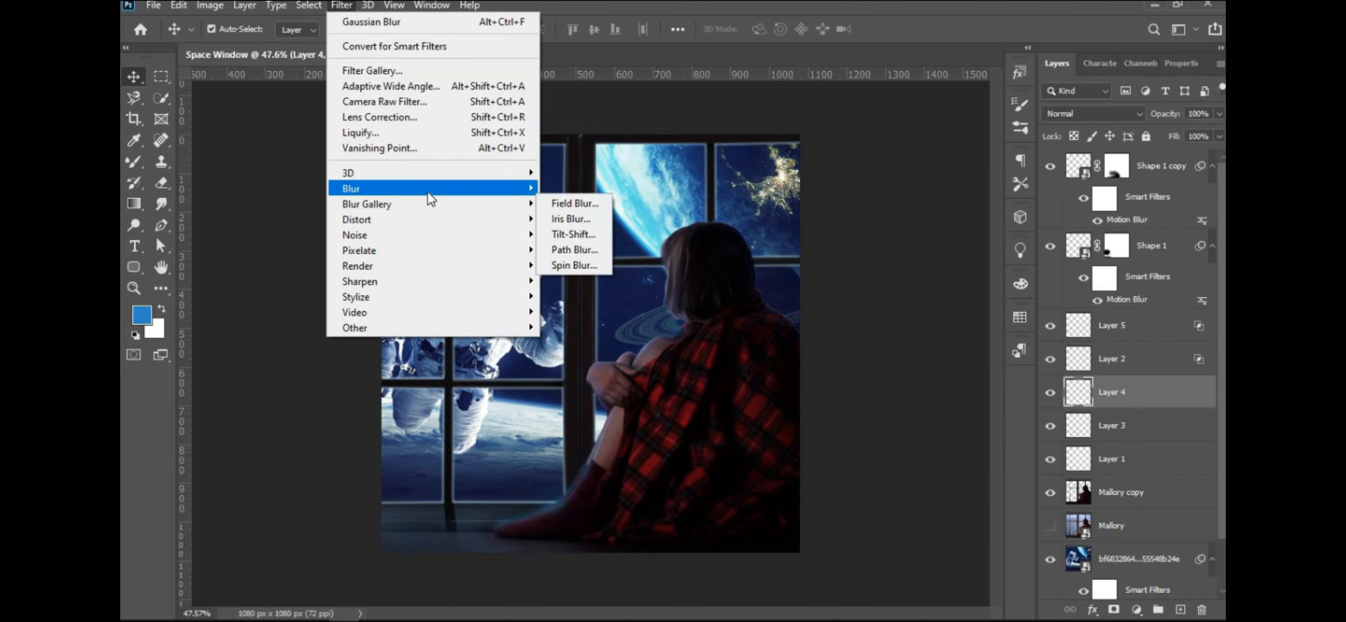
{"action": "left_click", "coordinate": [573, 249]}
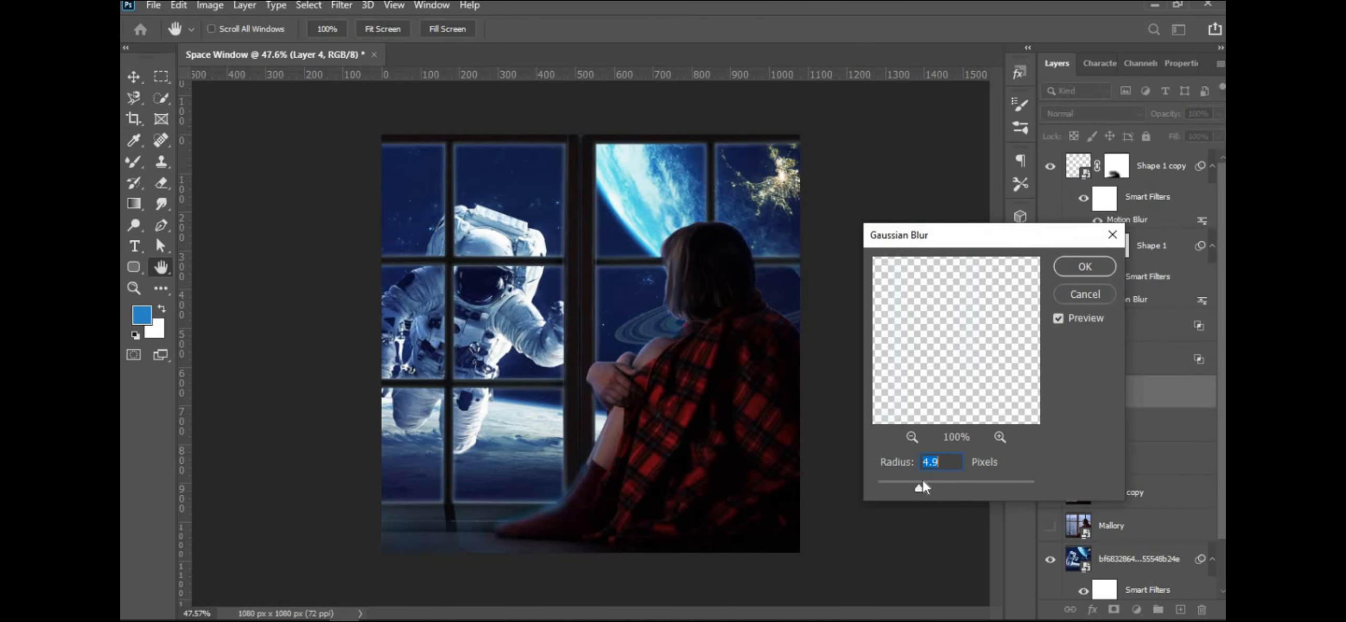
{"action": "left_click", "coordinate": [1084, 266]}
{"action": "left_click", "coordinate": [1051, 393]}
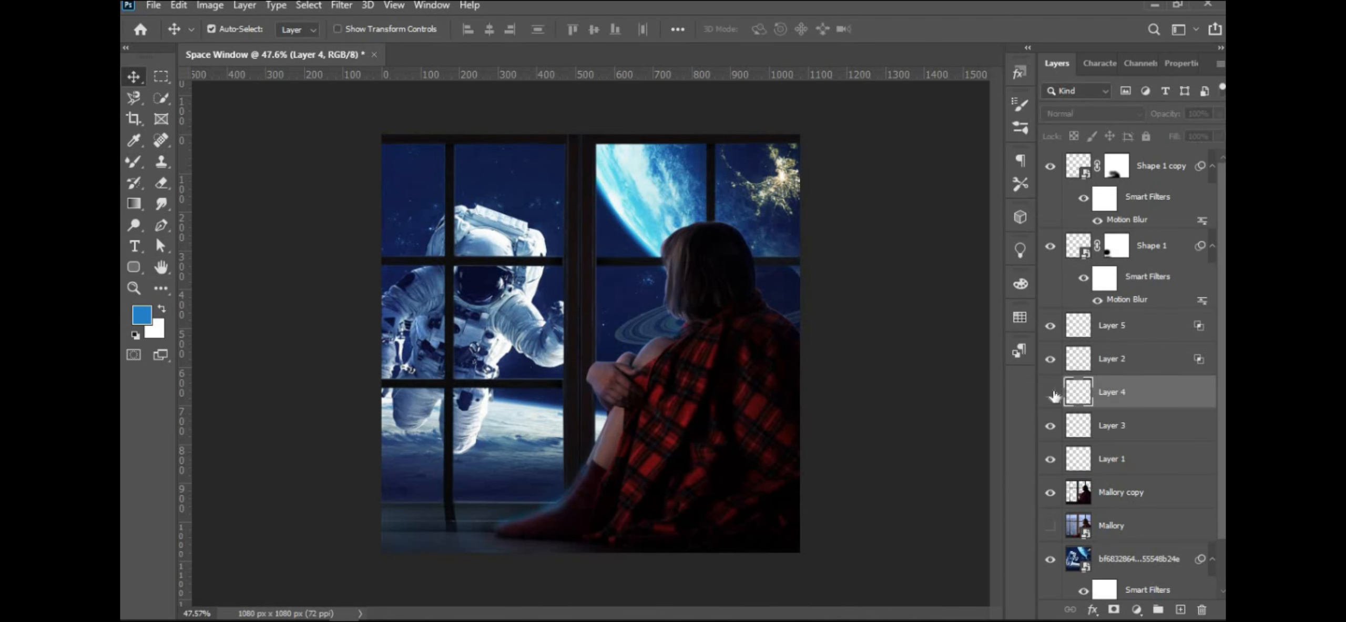
{"action": "left_click", "coordinate": [1051, 393]}
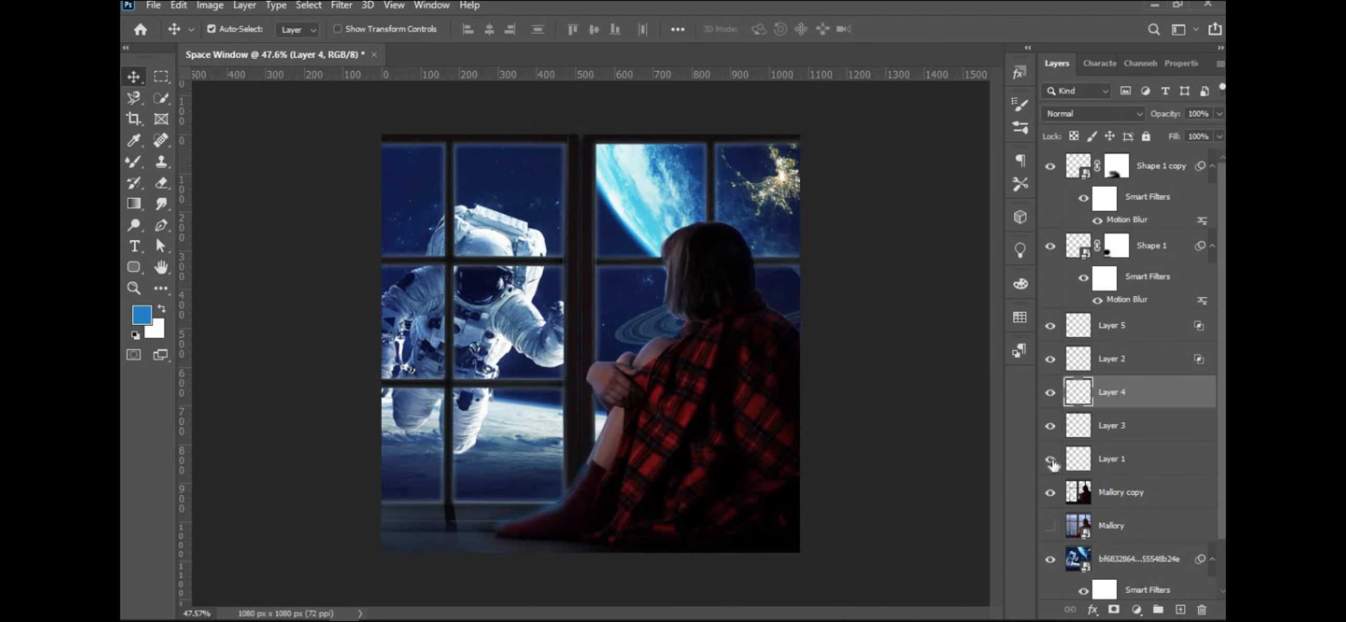
Compare the image with and without Layer 4, and set its Blend If highlights for this layer to 242/255.
{"action": "left_click", "coordinate": [674, 371]}
{"action": "scroll", "coordinate": [676, 372], "scroll_direction": "up", "scroll_amount": 4}
{"action": "scroll", "coordinate": [679, 372], "scroll_direction": "down", "scroll_amount": 4}
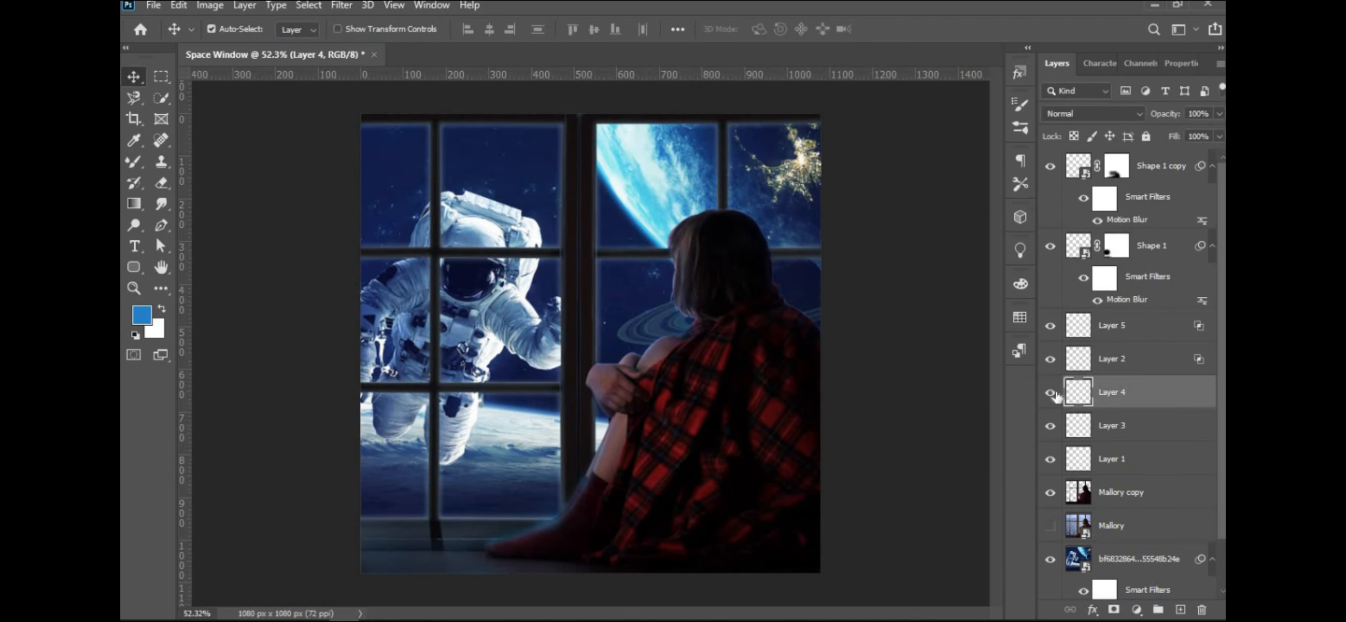
{"action": "left_click", "coordinate": [1051, 393]}
{"action": "left_click", "coordinate": [1051, 393]}
{"action": "double_click", "coordinate": [1195, 406]}
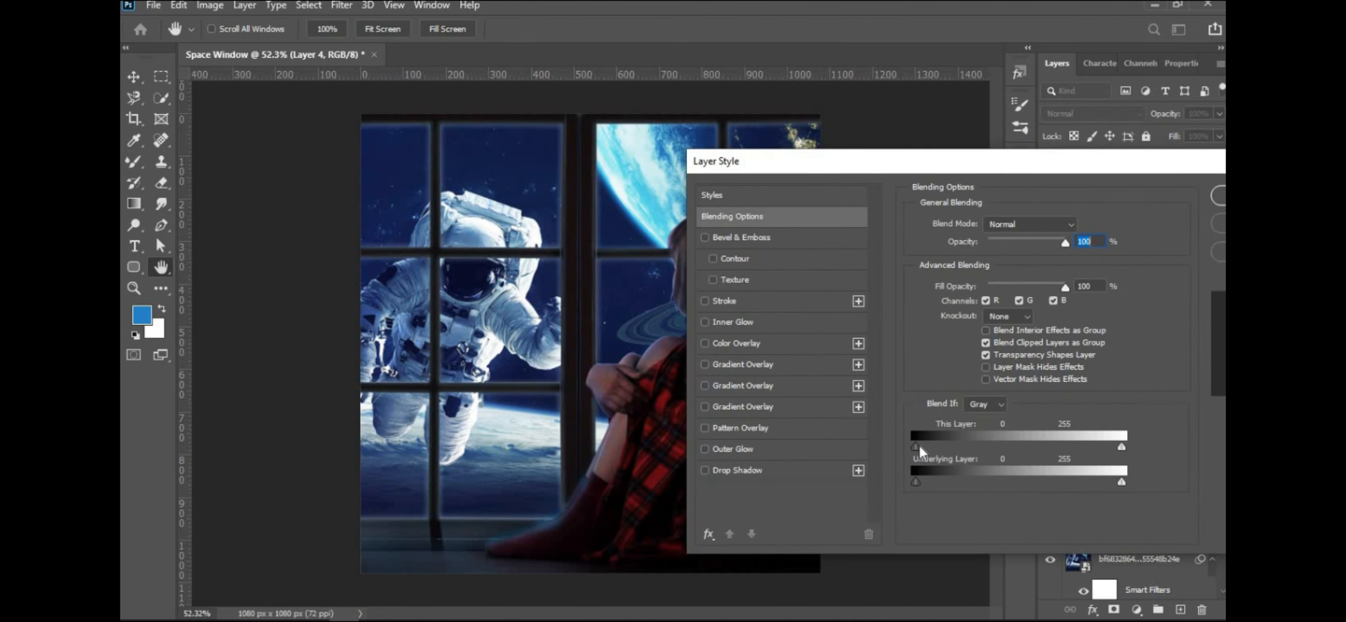
{"action": "left_click_drag", "start_coordinate": [1121, 446], "coordinate": [1109, 447]}
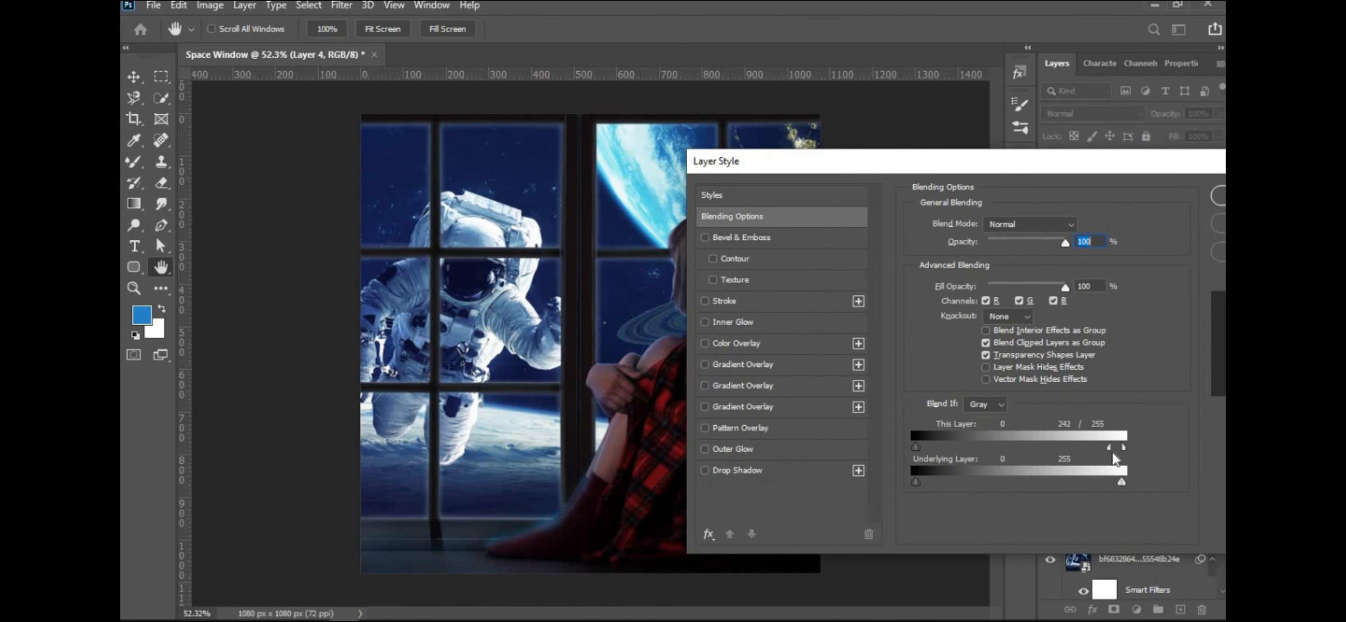
{"action": "left_click", "coordinate": [1132, 198]}
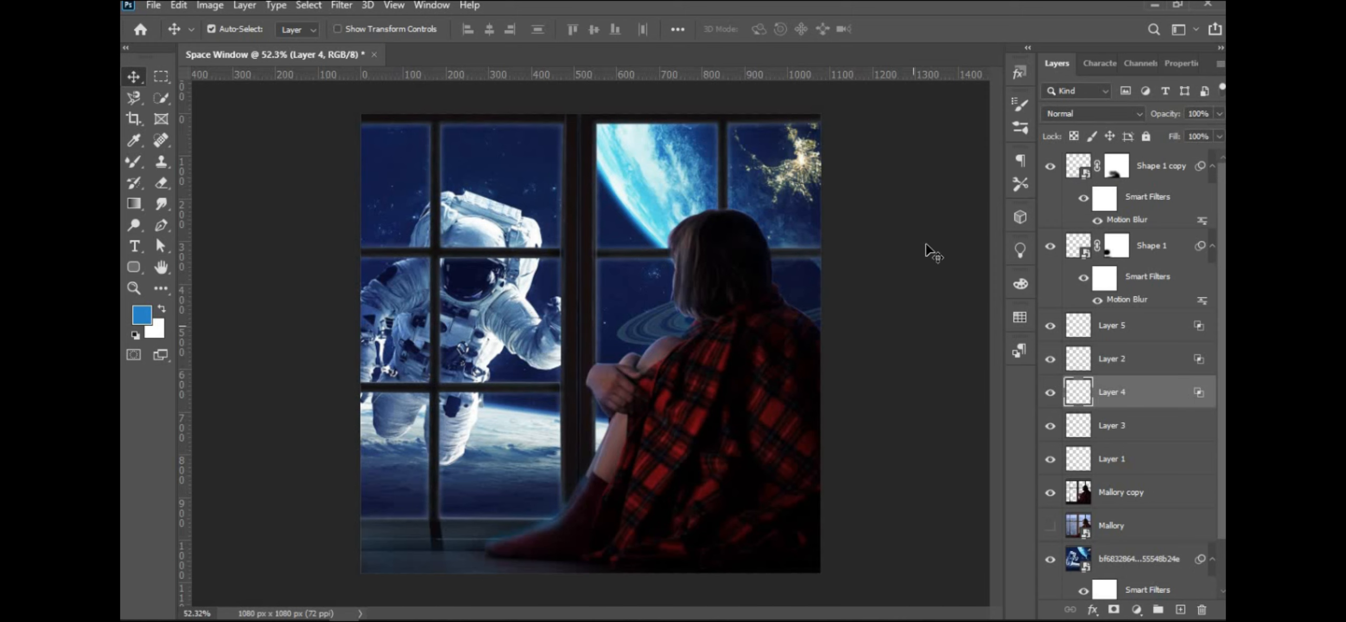
Try to brush blue light along the plaid shirt's folds directly on the girl's copied layer.
{"action": "left_click", "coordinate": [692, 413]}
{"action": "key", "text": "b"}
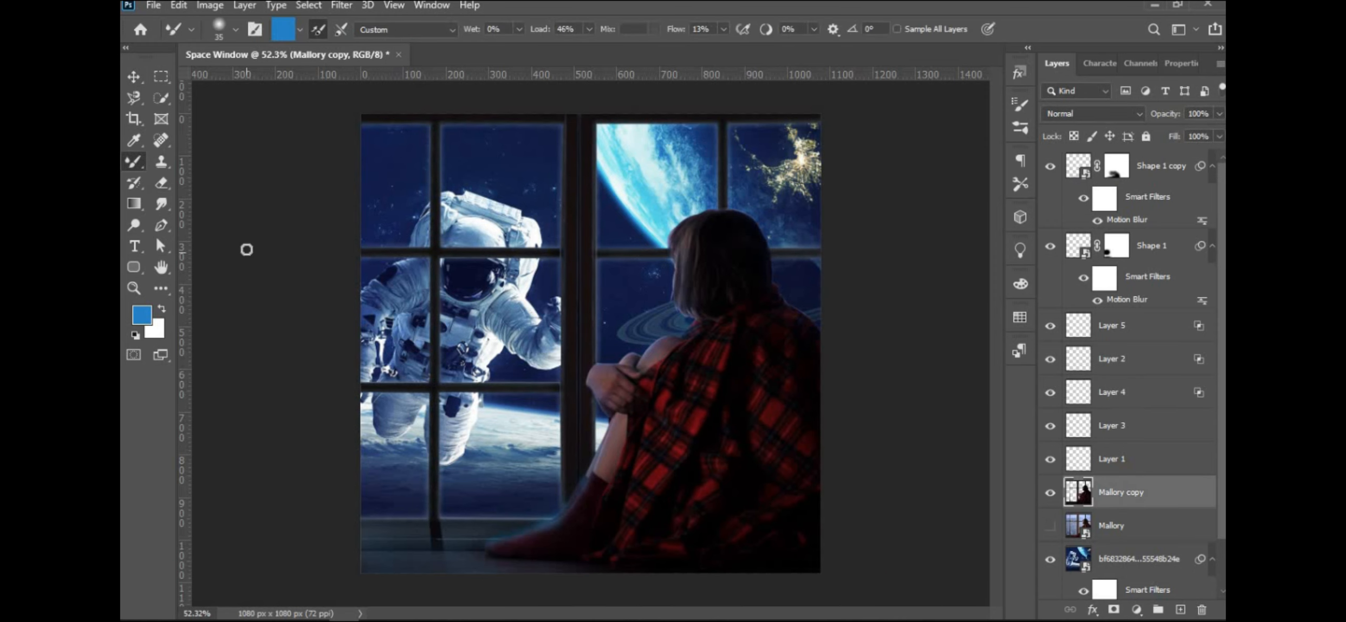
{"action": "scroll", "coordinate": [731, 450], "scroll_direction": "up", "scroll_amount": 3}
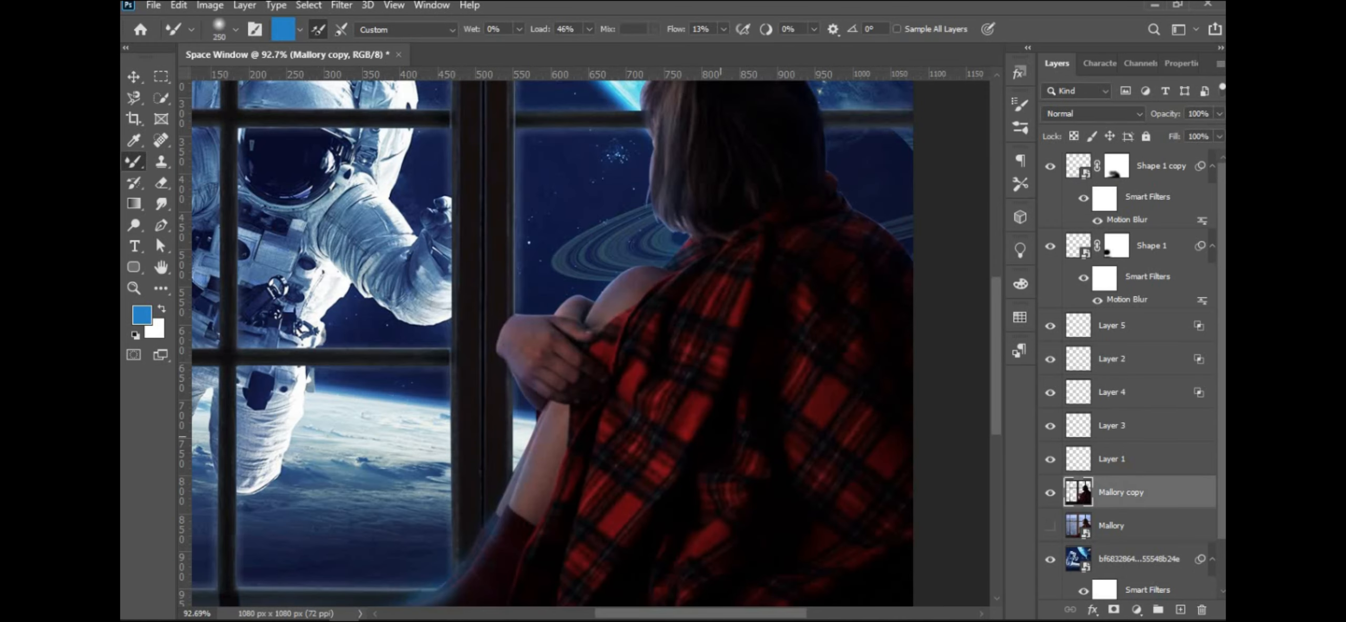
{"action": "key", "text": "bracketleft"}
{"action": "key", "text": "bracketleft"}
{"action": "key", "text": "bracketleft"}
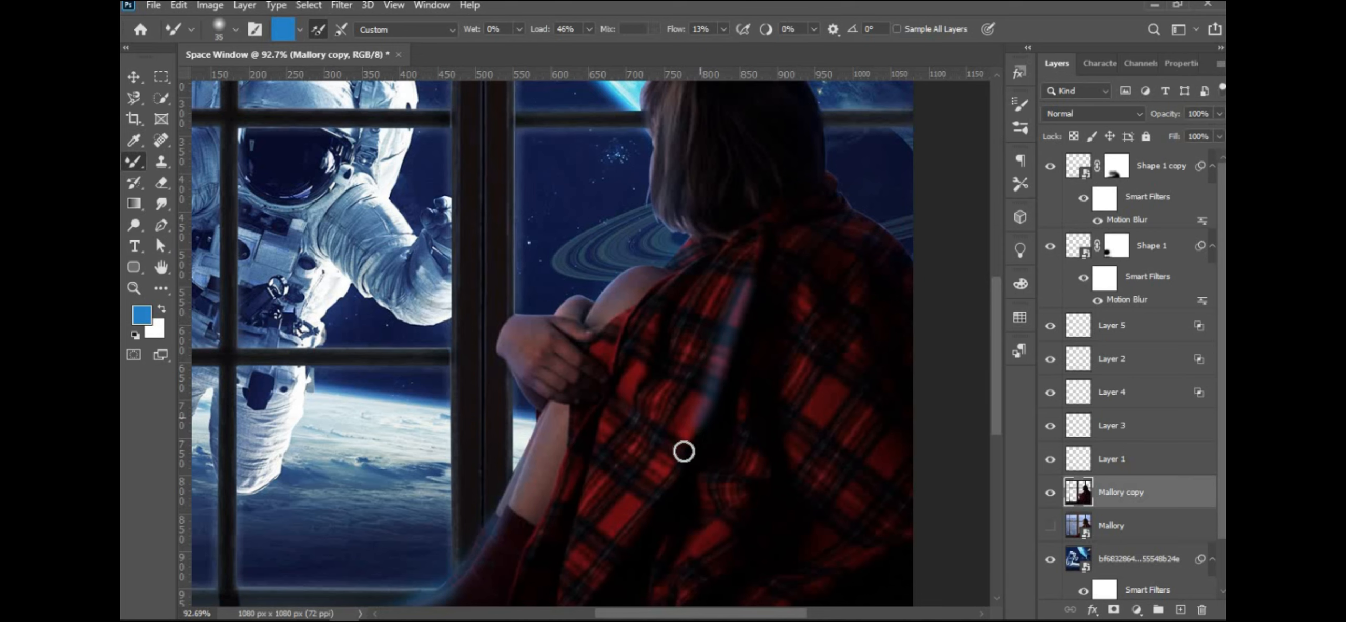
{"action": "scroll", "coordinate": [726, 376], "scroll_direction": "down", "scroll_amount": 2}
{"action": "scroll", "coordinate": [725, 378], "scroll_direction": "up", "scroll_amount": 1}
{"action": "mouse_move", "coordinate": [753, 322]}
{"action": "left_mouse_down"}
{"action": "mouse_move", "coordinate": [679, 508]}
{"action": "mouse_move", "coordinate": [626, 563]}
{"action": "left_mouse_up"}
{"action": "scroll", "coordinate": [704, 441], "scroll_direction": "up", "scroll_amount": 1}
{"action": "key", "text": "bracketright"}
{"action": "key", "text": "bracketright"}
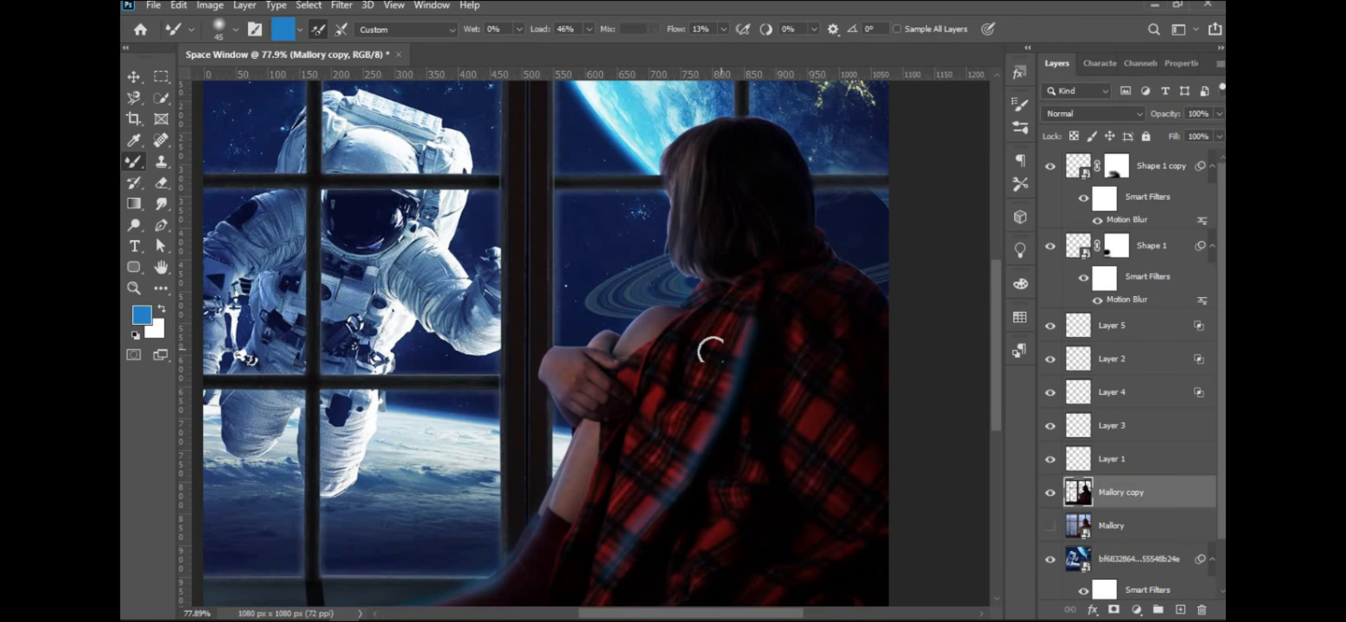
{"action": "left_click_drag", "start_coordinate": [712, 352], "coordinate": [634, 466]}
{"action": "key", "text": "bracketright"}
{"action": "key", "text": "bracketright"}
{"action": "key", "text": "bracketright"}
{"action": "key", "text": "bracketright"}
{"action": "key", "text": "ctrl+0"}
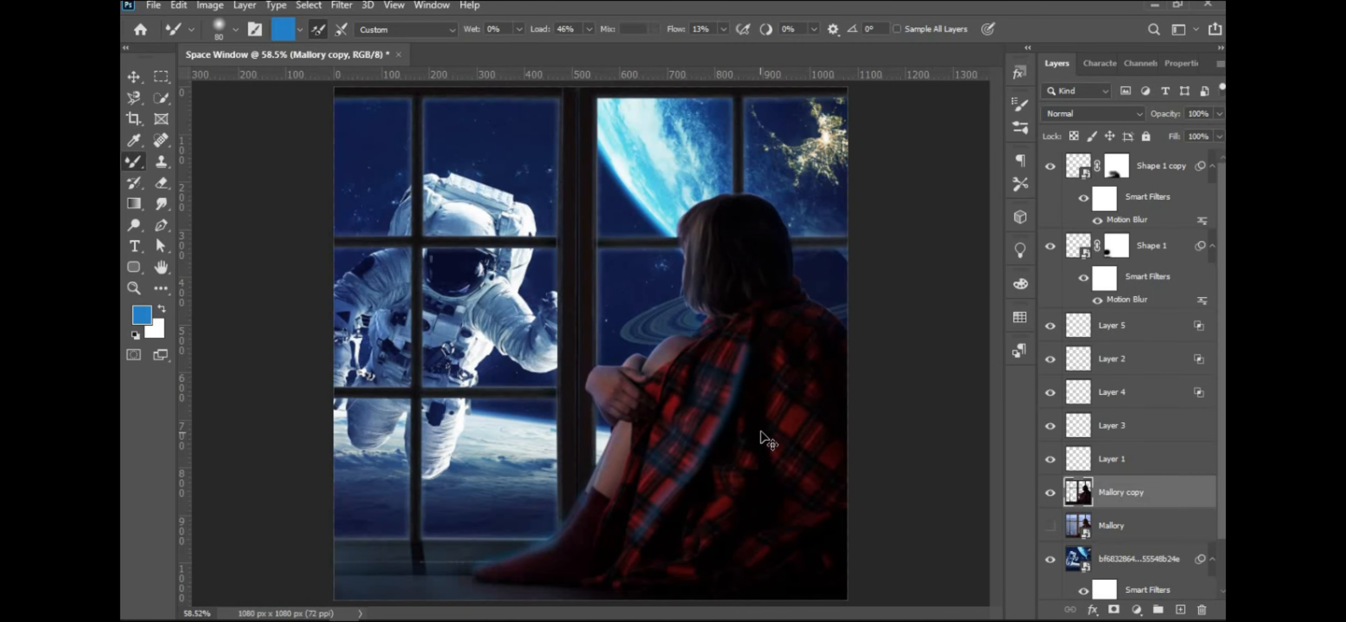
{"action": "key", "text": "ctrl+z"}
Create a new layer above the girl's copied layer and brush blue light along the shirt's long fold at size 30.
{"action": "key", "text": "ctrl+shift+alt+n"}
{"action": "scroll", "coordinate": [733, 351], "scroll_direction": "up", "scroll_amount": 2}
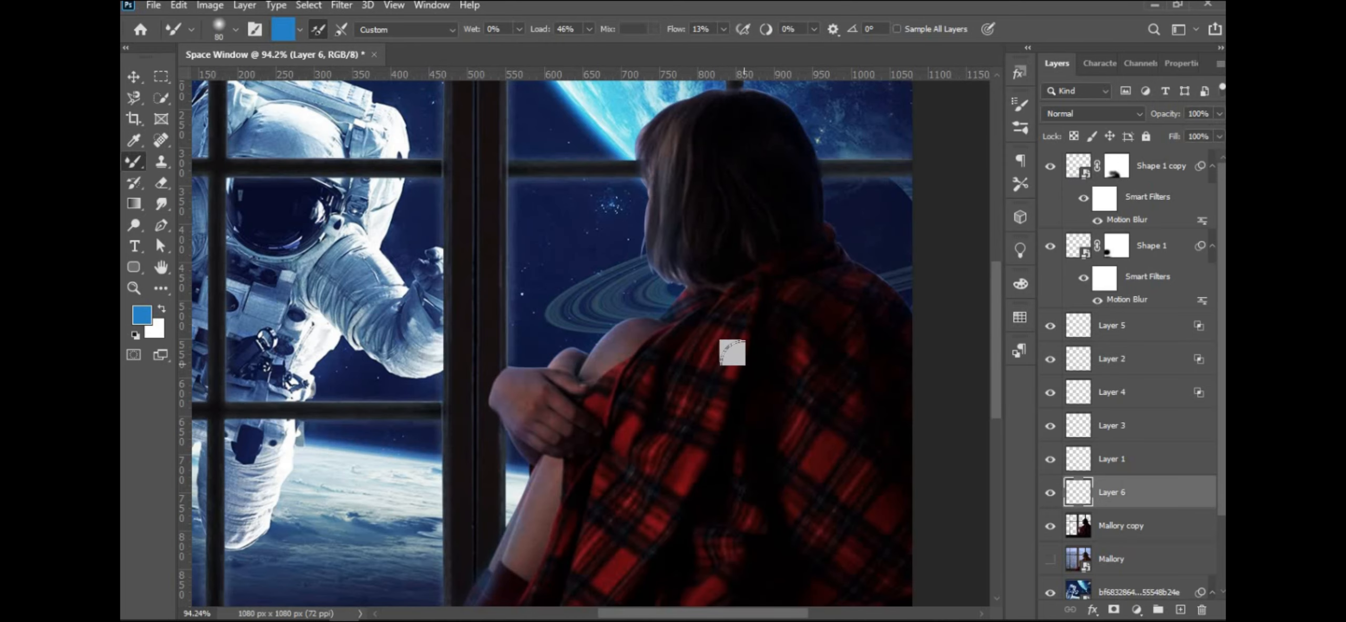
{"action": "key", "text": "bracketleft"}
{"action": "key", "text": "bracketleft"}
{"action": "key", "text": "bracketleft"}
{"action": "key", "text": "bracketleft"}
{"action": "mouse_move", "coordinate": [759, 296]}
{"action": "left_mouse_down"}
{"action": "mouse_move", "coordinate": [739, 372]}
{"action": "mouse_move", "coordinate": [748, 309]}
{"action": "mouse_move", "coordinate": [724, 402]}
{"action": "mouse_move", "coordinate": [639, 573]}
{"action": "left_mouse_up"}
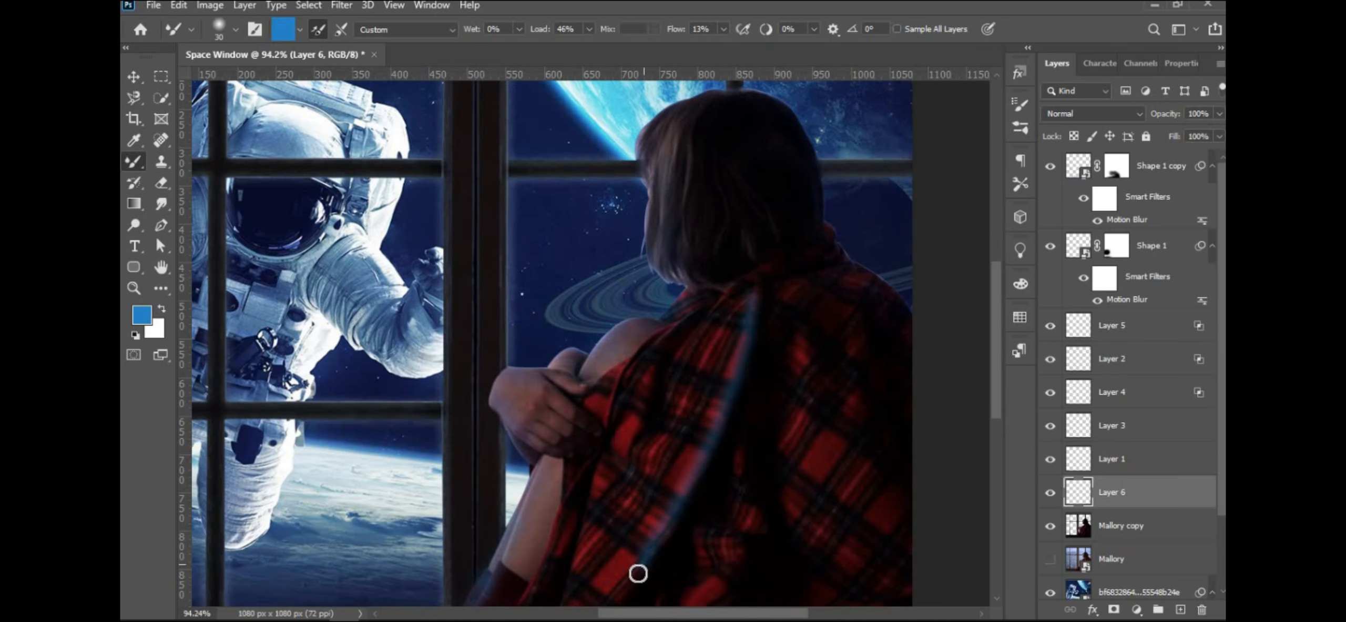
{"action": "left_click_drag", "start_coordinate": [694, 443], "coordinate": [757, 296]}
Brush blue light down the shirt fold beside the leg to the hem, and add thinner strokes along the shoulder and sleeve edges.
{"action": "left_click_drag", "start_coordinate": [661, 323], "coordinate": [622, 439]}
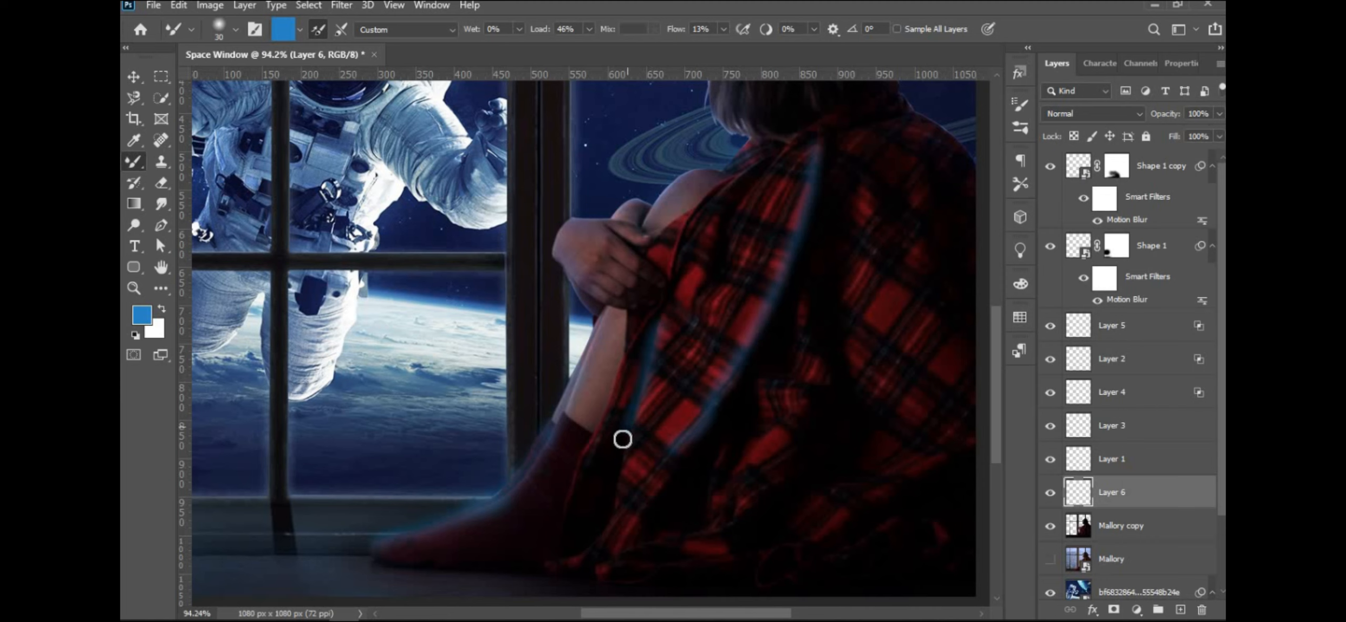
{"action": "key", "text": "ctrl+z"}
{"action": "left_click_drag", "start_coordinate": [667, 324], "coordinate": [625, 492]}
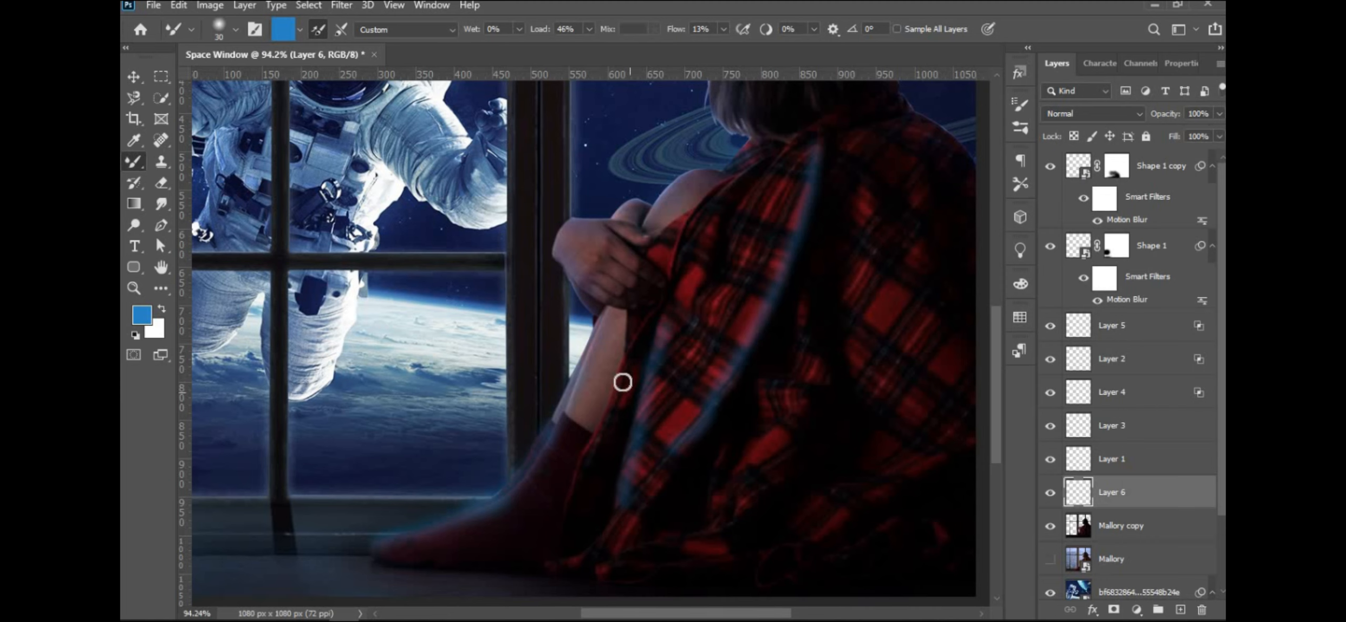
{"action": "scroll", "coordinate": [623, 382], "scroll_direction": "down", "scroll_amount": 1}
{"action": "left_click_drag", "start_coordinate": [637, 568], "coordinate": [690, 311]}
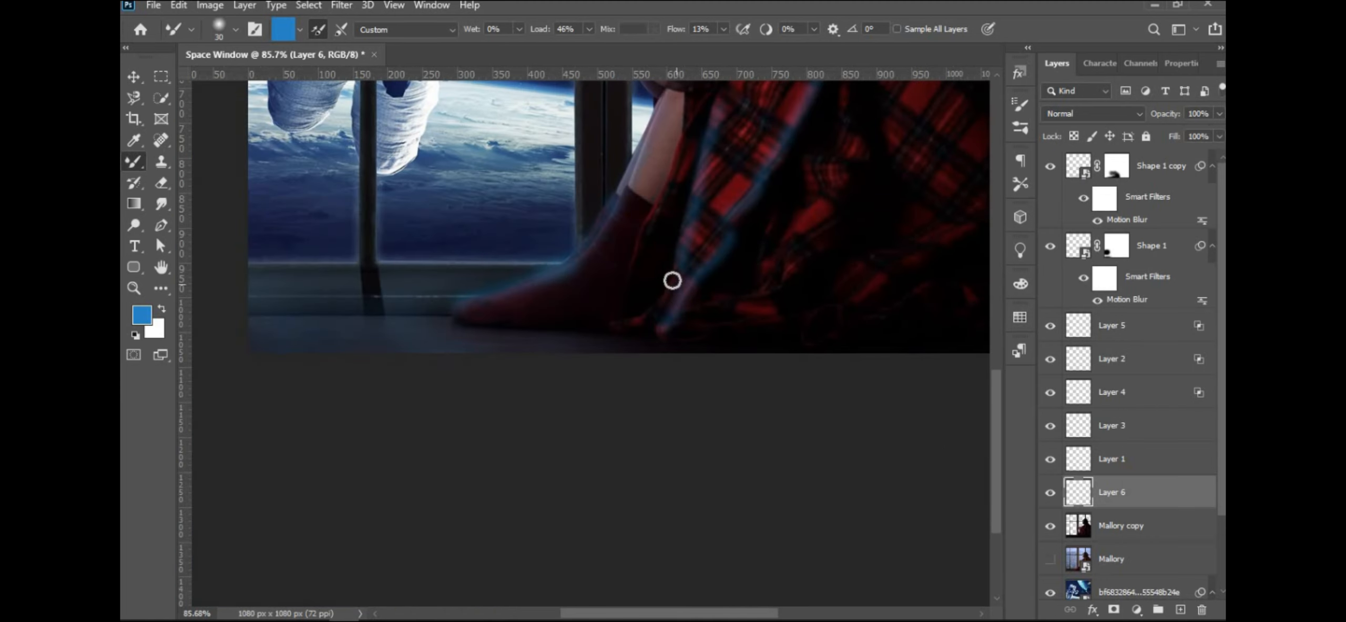
{"action": "key", "text": "ctrl+0"}
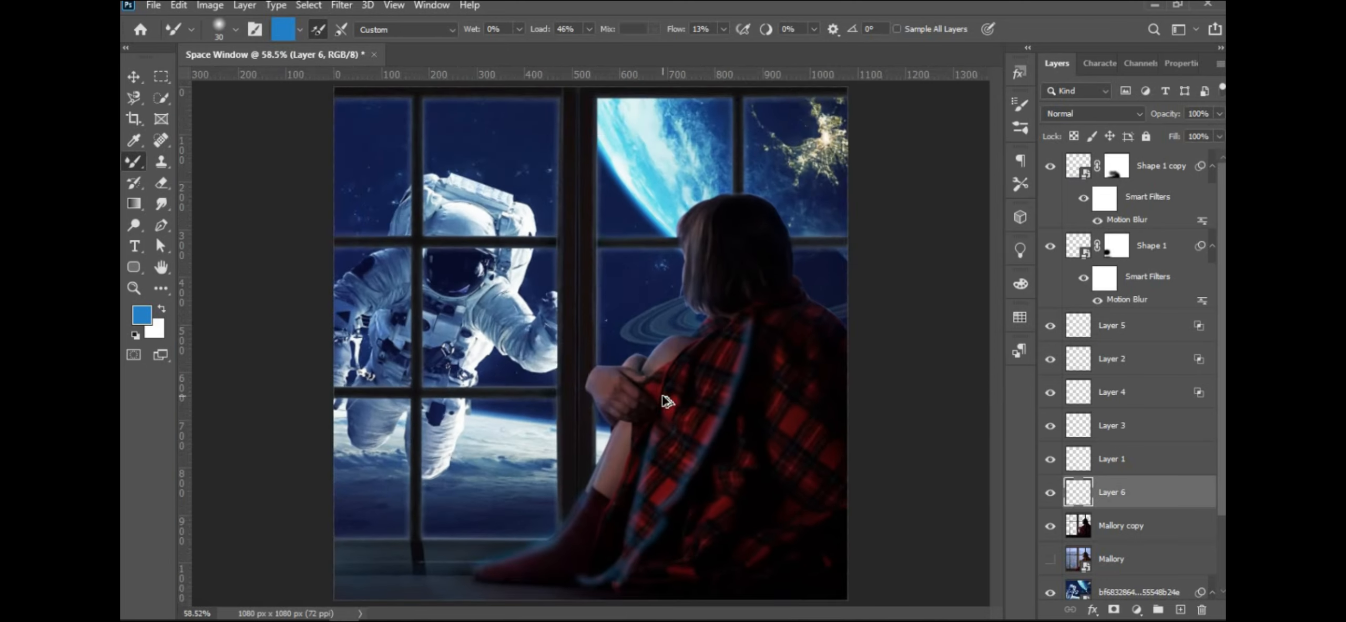
{"action": "scroll", "coordinate": [719, 347], "scroll_direction": "up", "scroll_amount": 4}
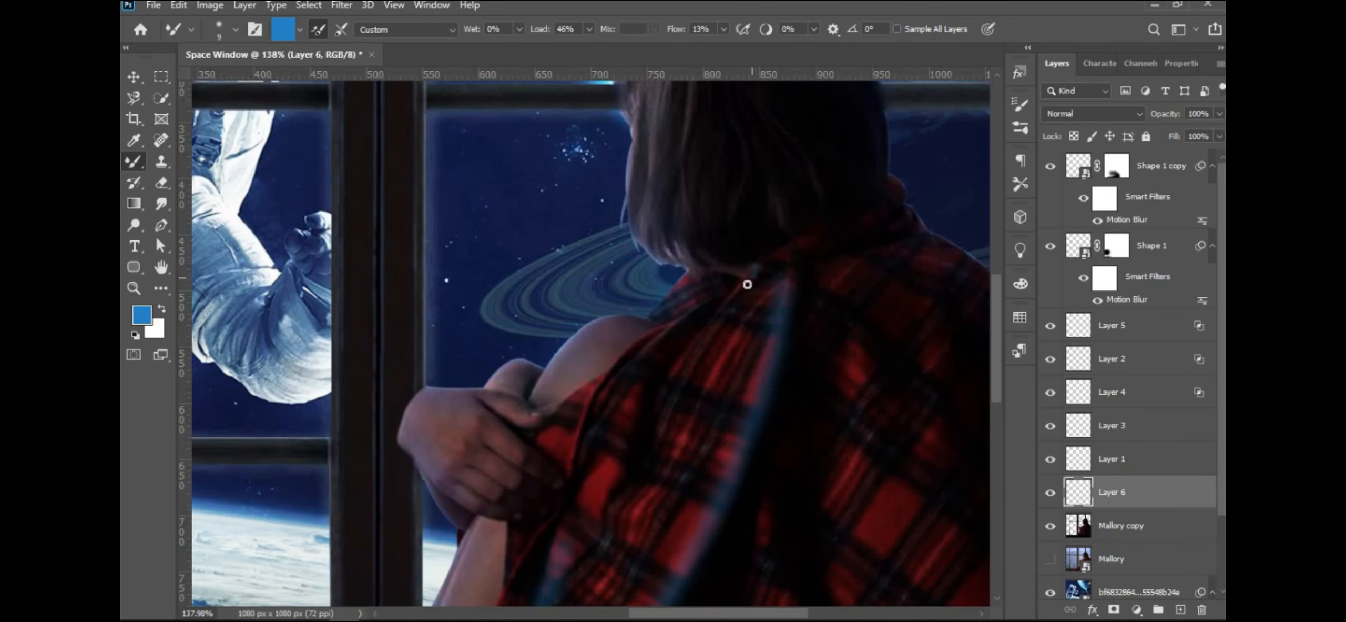
{"action": "scroll", "coordinate": [756, 324], "scroll_direction": "up", "scroll_amount": 1}
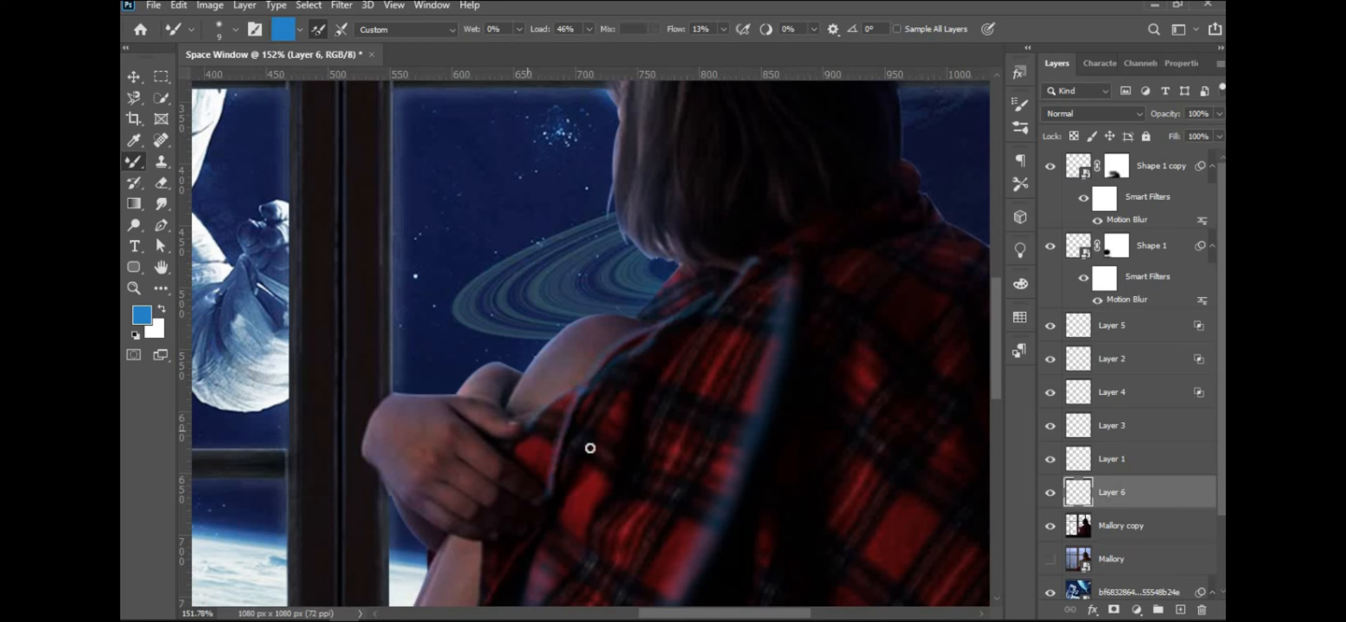
{"action": "scroll", "coordinate": [581, 540], "scroll_direction": "down", "scroll_amount": 5}
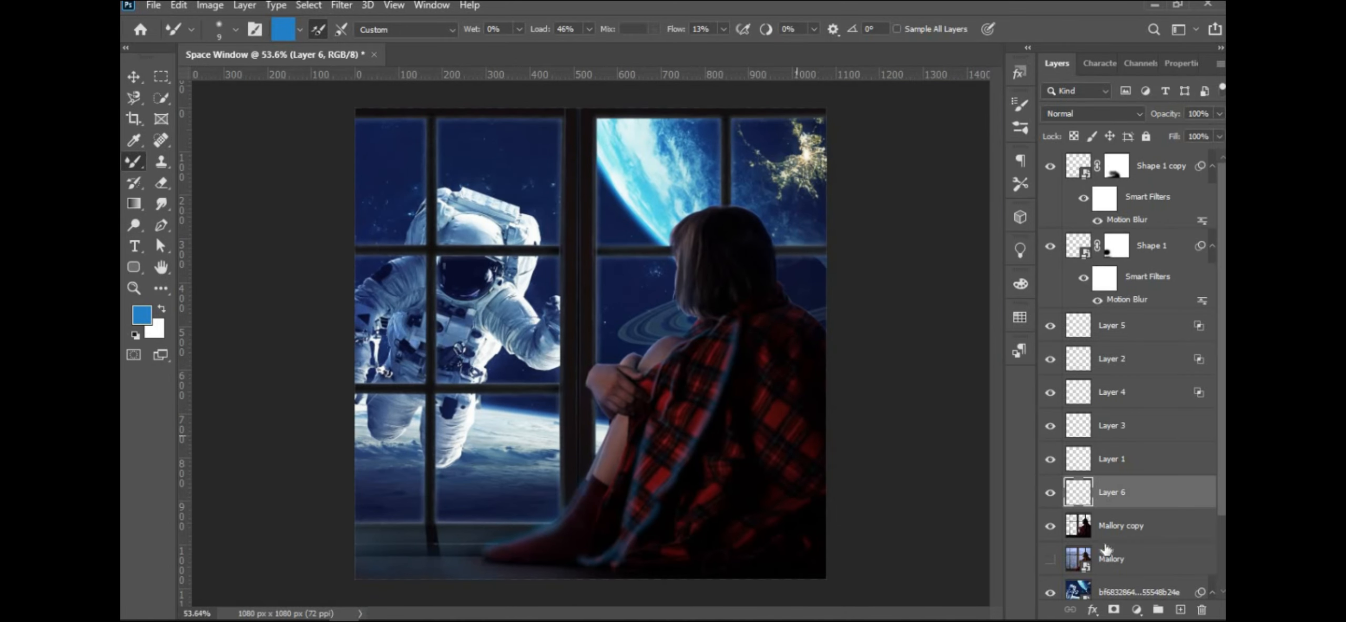
Blend Layer 6's blue strokes into the plaid shirt using its Blend If sliders.
{"action": "double_click", "coordinate": [1193, 502]}
{"action": "left_click_drag", "start_coordinate": [932, 155], "coordinate": [1107, 44]}
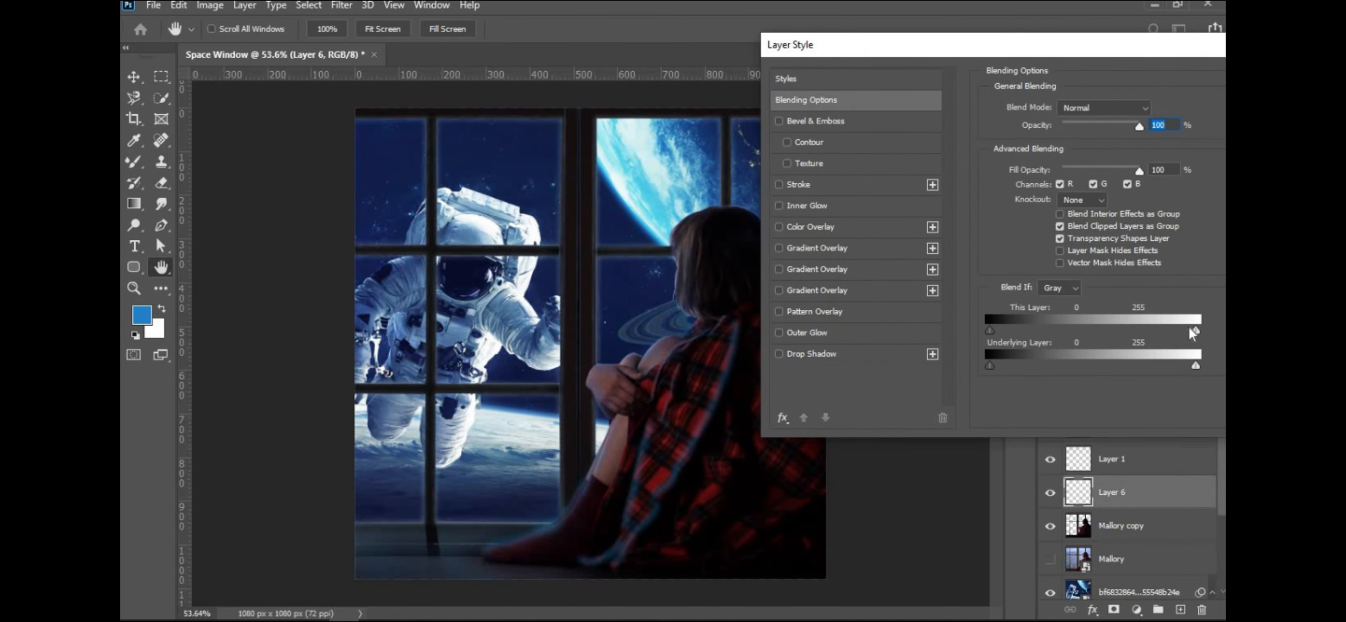
{"action": "left_click_drag", "start_coordinate": [1031, 328], "coordinate": [960, 335]}
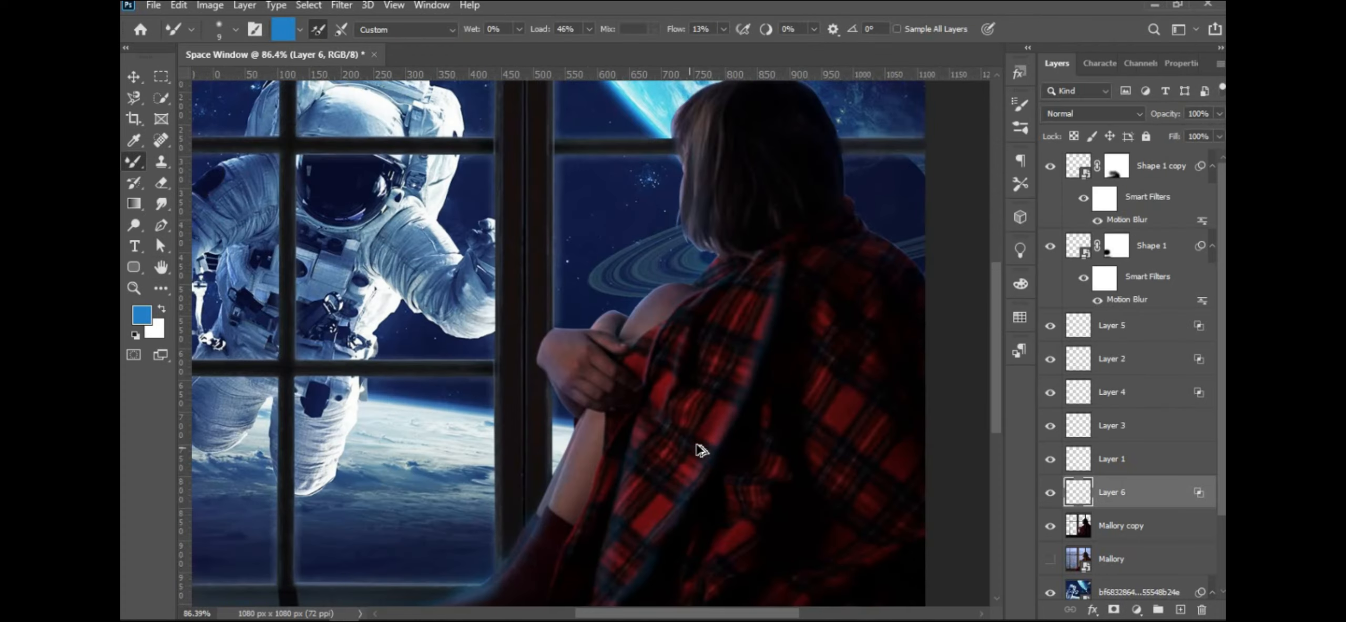
Soften Layer 6's blue shirt strokes with a Gaussian Blur of 26.3 pixels.
{"action": "scroll", "coordinate": [697, 450], "scroll_direction": "down", "scroll_amount": 4}
{"action": "scroll", "coordinate": [636, 474], "scroll_direction": "up", "scroll_amount": 3}
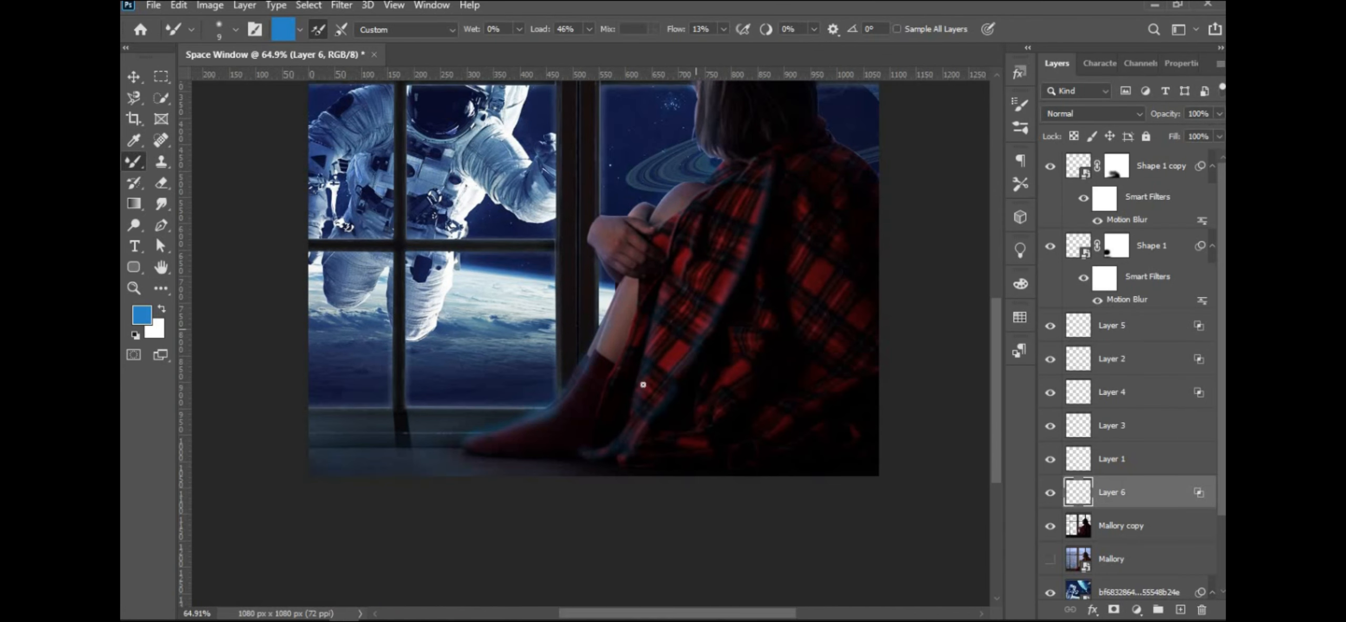
{"action": "key", "text": "e"}
{"action": "scroll", "coordinate": [725, 475], "scroll_direction": "down", "scroll_amount": 1}
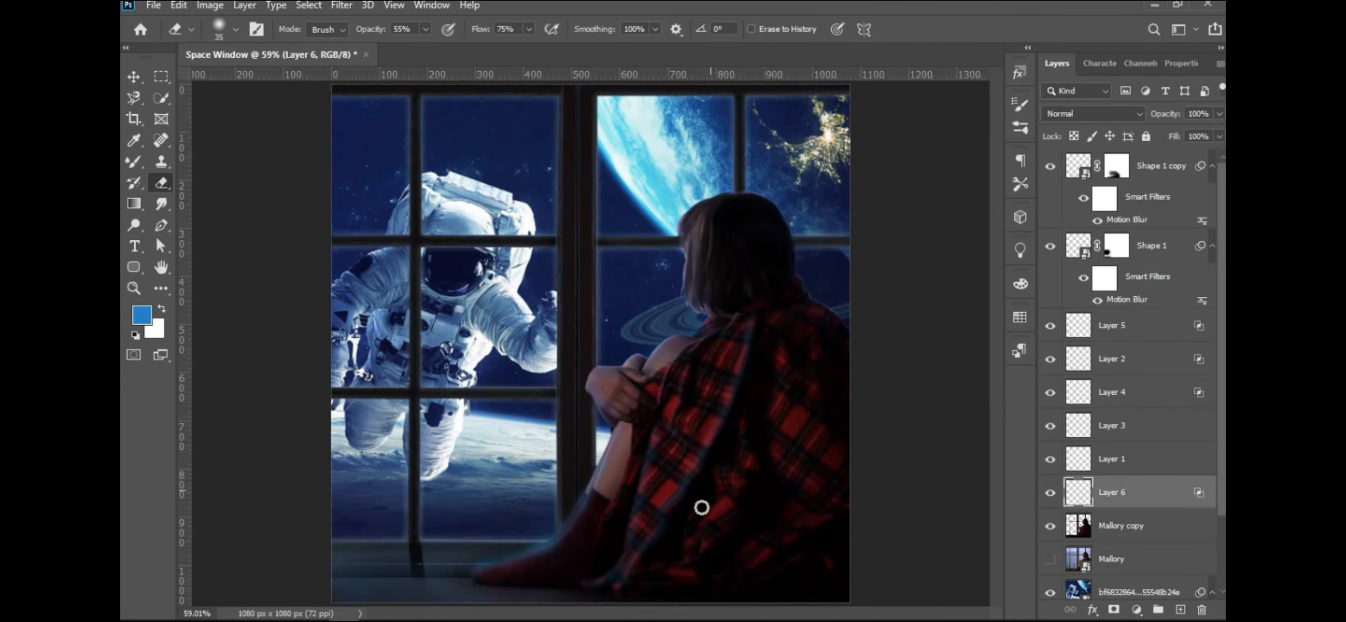
{"action": "key", "text": "v"}
{"action": "scroll", "coordinate": [690, 360], "scroll_direction": "up", "scroll_amount": 3}
{"action": "left_click", "coordinate": [342, 5]}
{"action": "left_click", "coordinate": [573, 246]}
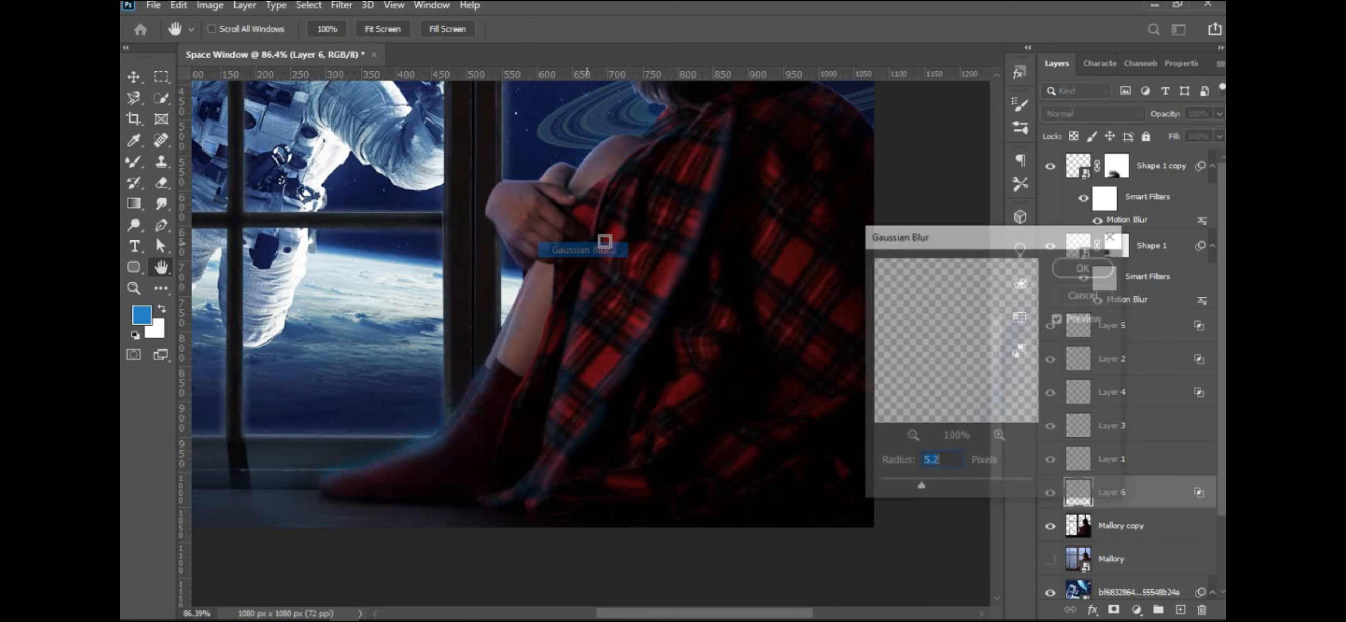
{"action": "left_click_drag", "start_coordinate": [925, 483], "coordinate": [945, 488]}
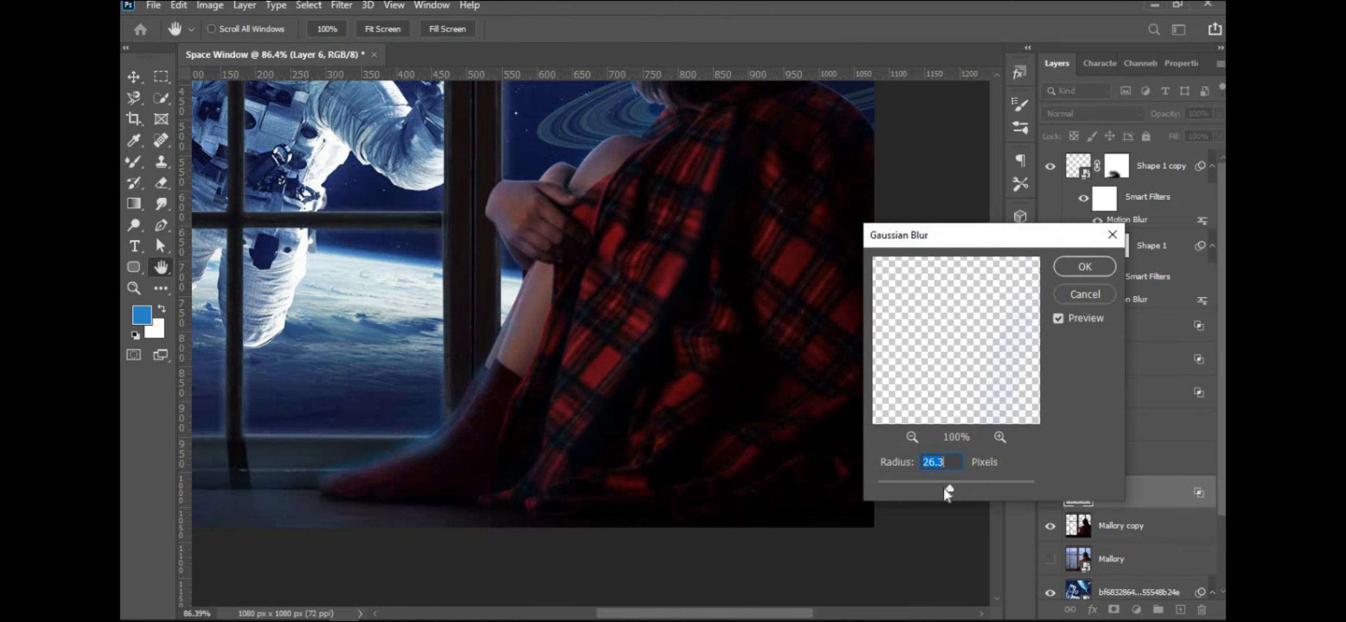
{"action": "left_click", "coordinate": [1085, 267]}
{"action": "scroll", "coordinate": [766, 400], "scroll_direction": "down", "scroll_amount": 3}
{"action": "scroll", "coordinate": [715, 379], "scroll_direction": "up", "scroll_amount": 1}
{"action": "left_click_drag", "start_coordinate": [715, 379], "coordinate": [731, 358]}
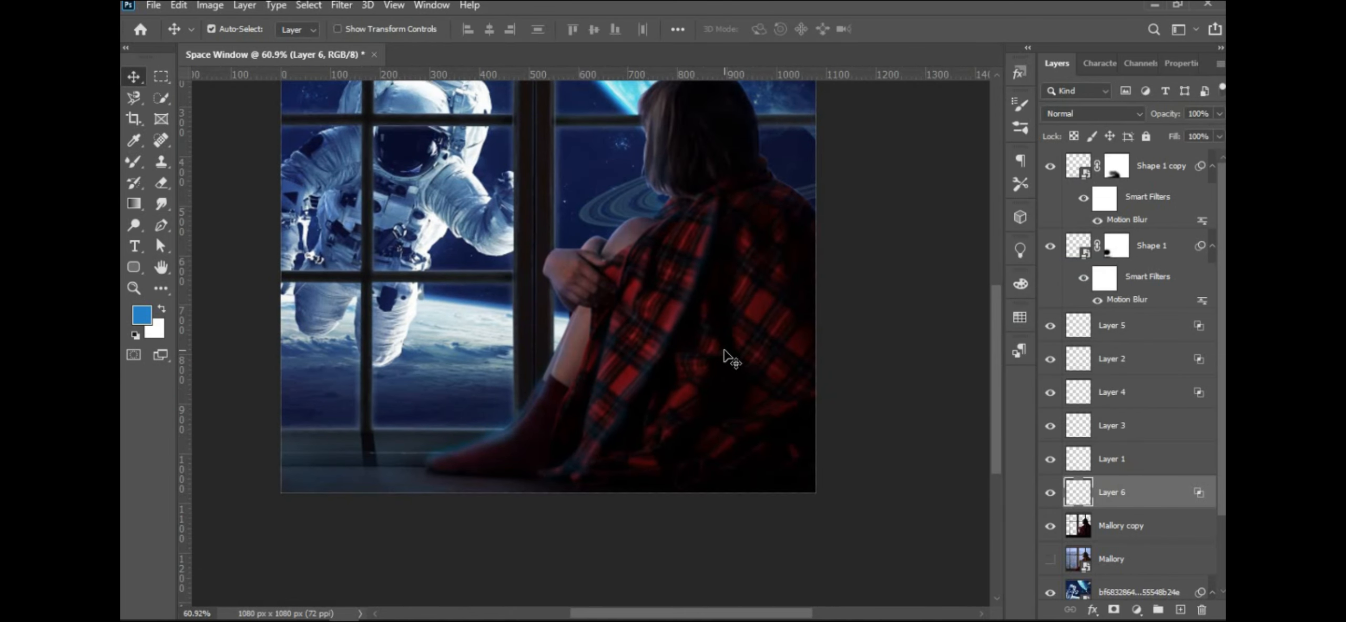
{"action": "scroll", "coordinate": [731, 358], "scroll_direction": "down", "scroll_amount": 1}
Bring the blue starfield image into the Space Window document above Layer 6 and rotate it diagonally over the scene.
{"action": "key", "text": "alt+Tab"}
{"action": "left_click_drag", "start_coordinate": [1059, 471], "coordinate": [578, 341]}
{"action": "left_click_drag", "start_coordinate": [847, 489], "coordinate": [585, 294]}
{"action": "left_click_drag", "start_coordinate": [408, 127], "coordinate": [400, 135]}
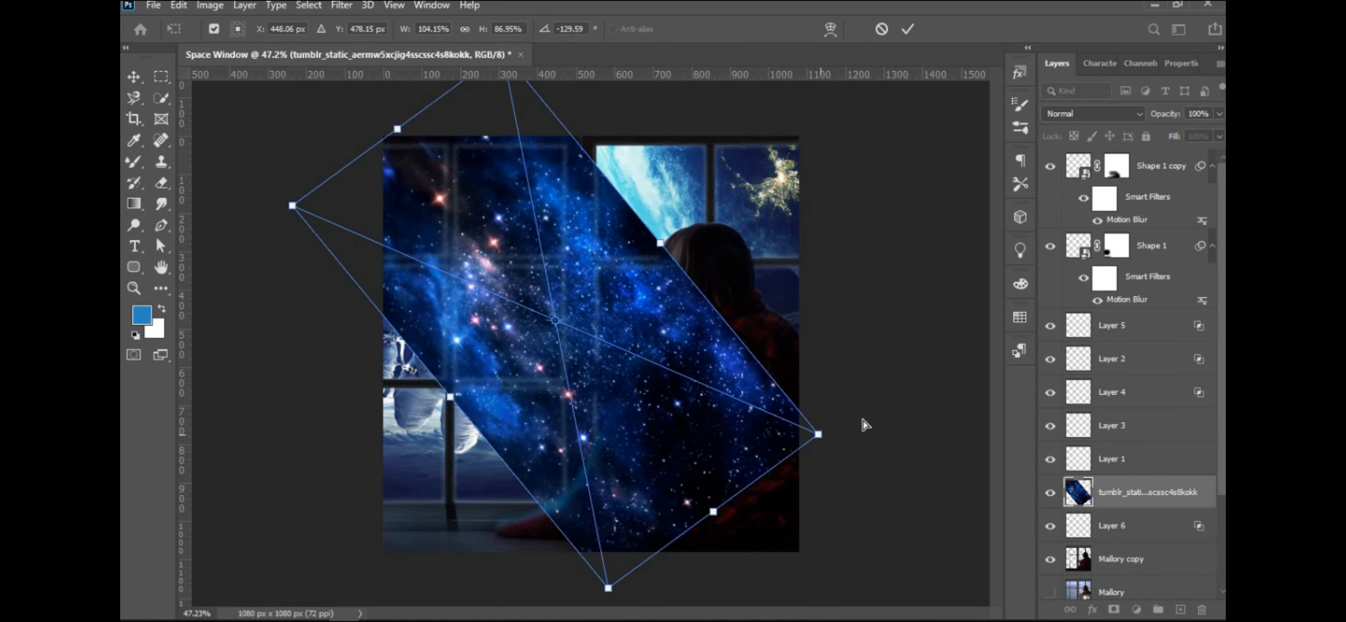
Enlarge and skew the starfield image so it covers nearly the whole canvas.
{"action": "left_click_drag", "start_coordinate": [818, 434], "coordinate": [968, 358]}
{"action": "left_click_drag", "start_coordinate": [609, 587], "coordinate": [496, 620]}
{"action": "scroll", "coordinate": [631, 490], "scroll_direction": "down", "scroll_amount": 2}
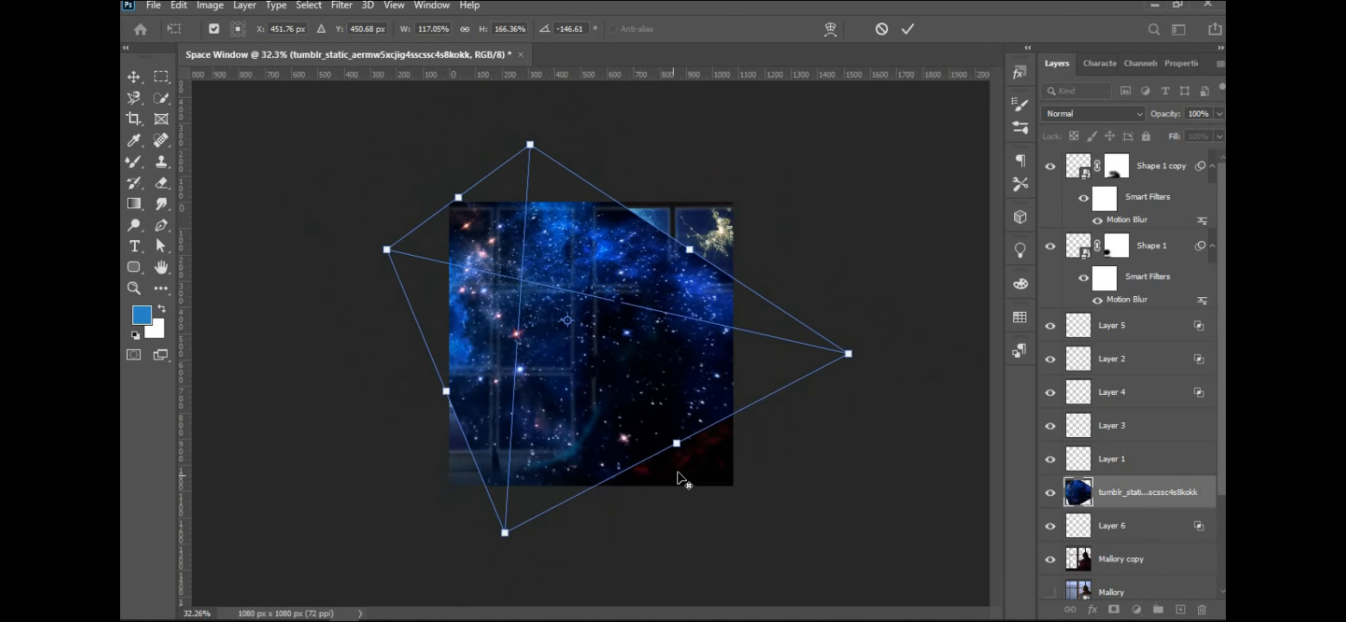
{"action": "left_click_drag", "start_coordinate": [679, 475], "coordinate": [727, 511]}
{"action": "left_click_drag", "start_coordinate": [469, 421], "coordinate": [466, 451]}
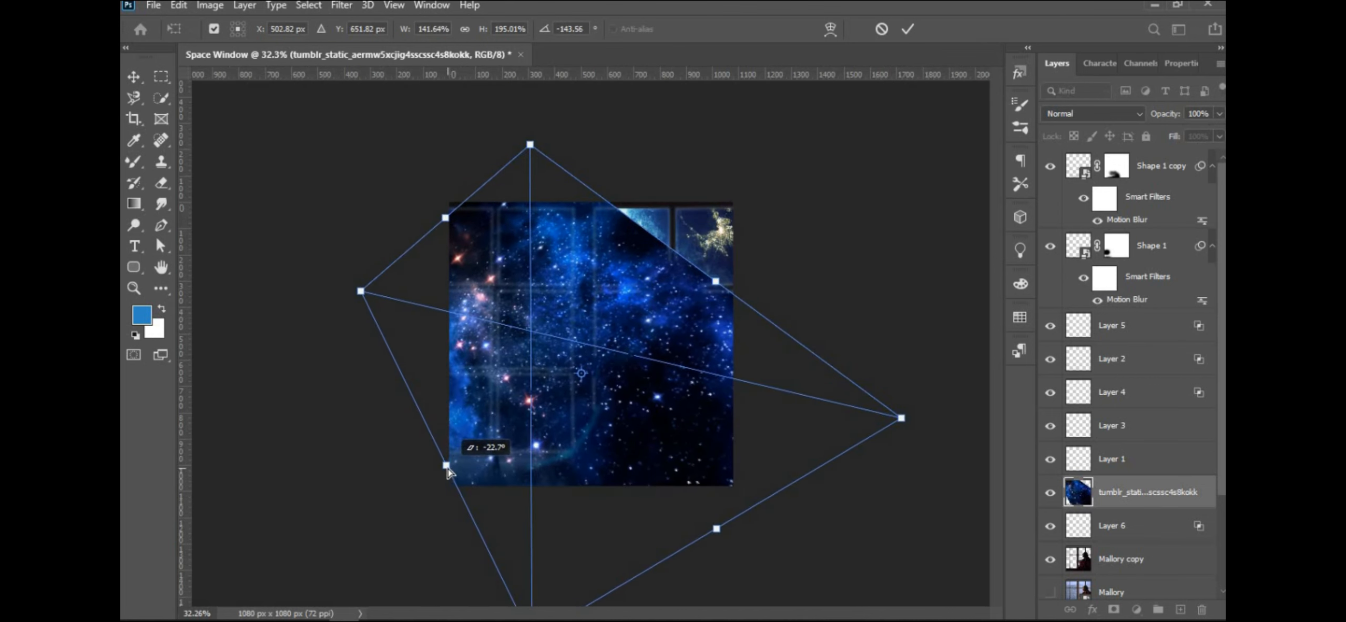
{"action": "key", "text": "Escape"}
Set the starfield layer's blend mode to Screen and rasterize the layer.
{"action": "scroll", "coordinate": [594, 420], "scroll_direction": "up", "scroll_amount": 1}
{"action": "scroll", "coordinate": [1113, 105], "scroll_direction": "down", "scroll_amount": 2}
{"action": "scroll", "coordinate": [1112, 105], "scroll_direction": "down", "scroll_amount": 6}
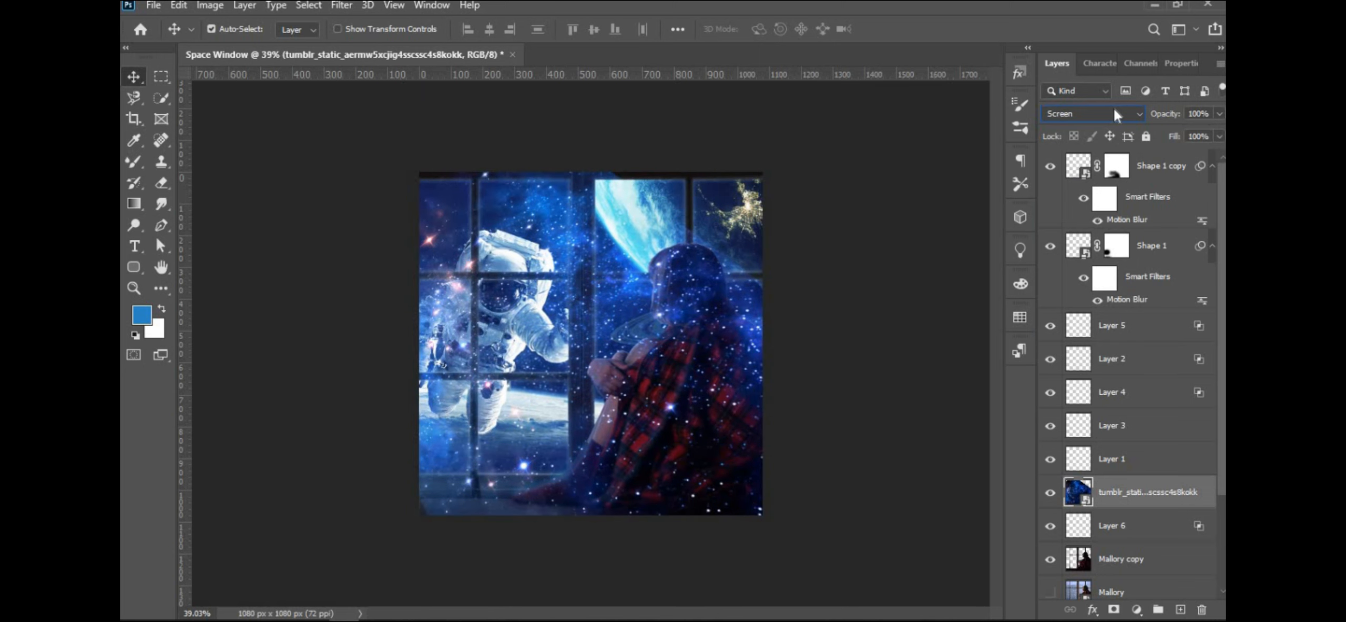
{"action": "scroll", "coordinate": [665, 326], "scroll_direction": "up", "scroll_amount": 4}
{"action": "scroll", "coordinate": [665, 326], "scroll_direction": "down", "scroll_amount": 1}
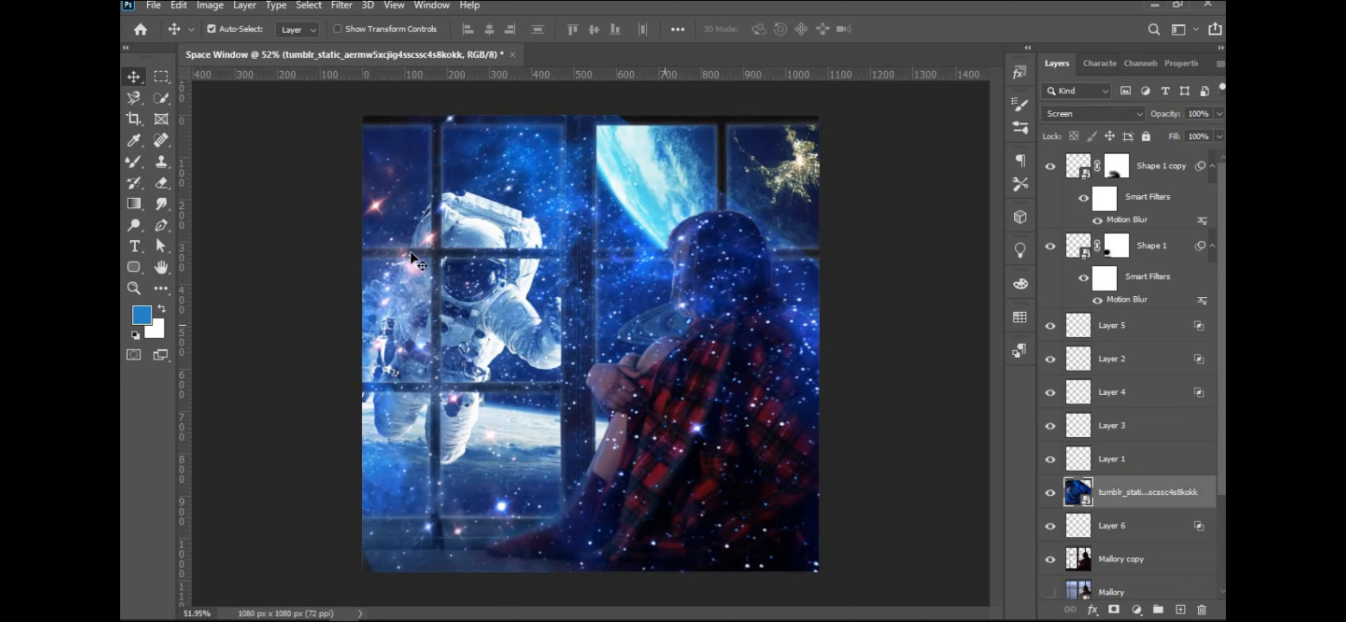
{"action": "right_click", "coordinate": [1116, 494]}
{"action": "left_click", "coordinate": [940, 310]}
Erase the starfield over the girl's head and shoulders, the window panes and the astronaut with a size 500 soft eraser at 55% opacity.
{"action": "left_click", "coordinate": [161, 183]}
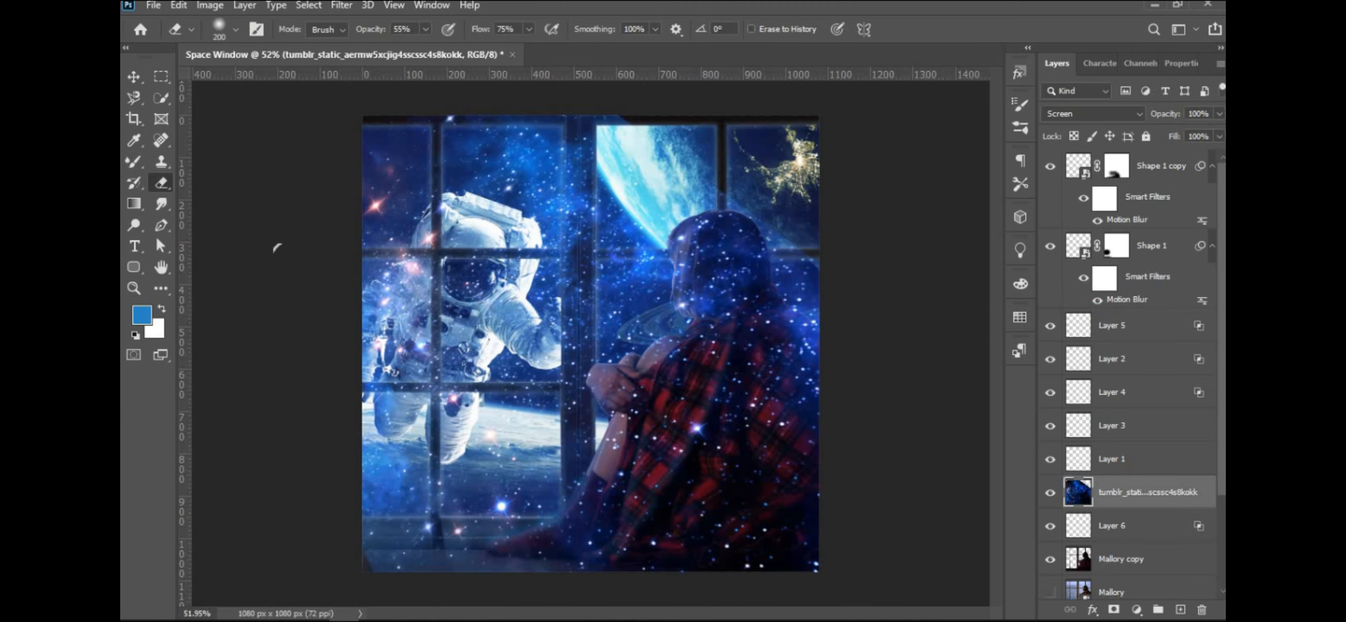
{"action": "left_click_drag", "start_coordinate": [686, 231], "coordinate": [814, 295]}
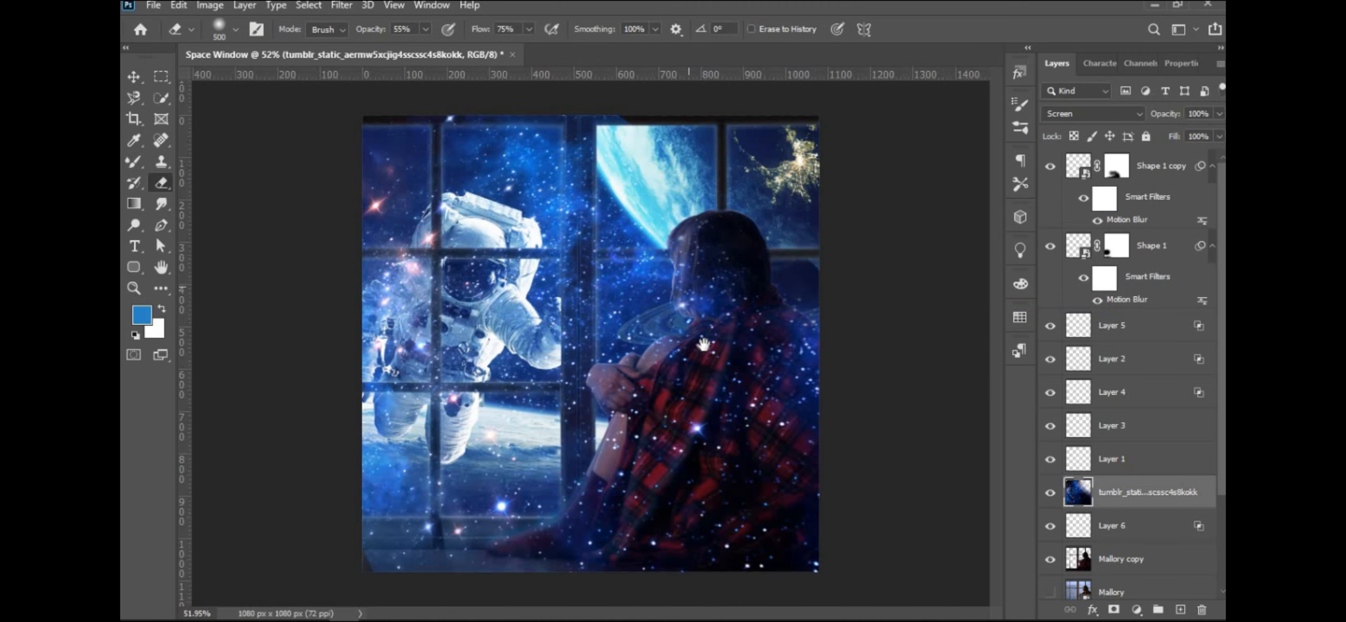
{"action": "scroll", "coordinate": [703, 345], "scroll_direction": "down", "scroll_amount": 3}
{"action": "left_click_drag", "start_coordinate": [665, 190], "coordinate": [678, 353]}
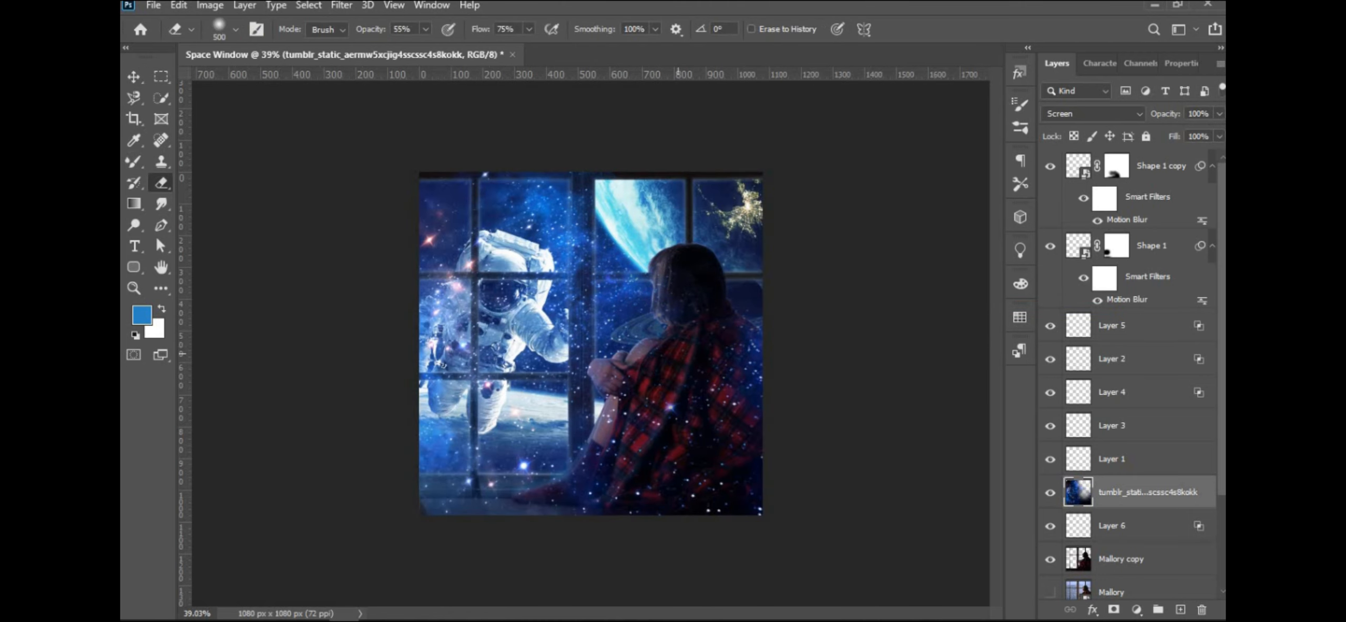
{"action": "mouse_move", "coordinate": [504, 284]}
{"action": "left_mouse_down"}
{"action": "mouse_move", "coordinate": [473, 311]}
{"action": "mouse_move", "coordinate": [455, 368]}
{"action": "left_mouse_up"}
{"action": "scroll", "coordinate": [589, 339], "scroll_direction": "up", "scroll_amount": 2}
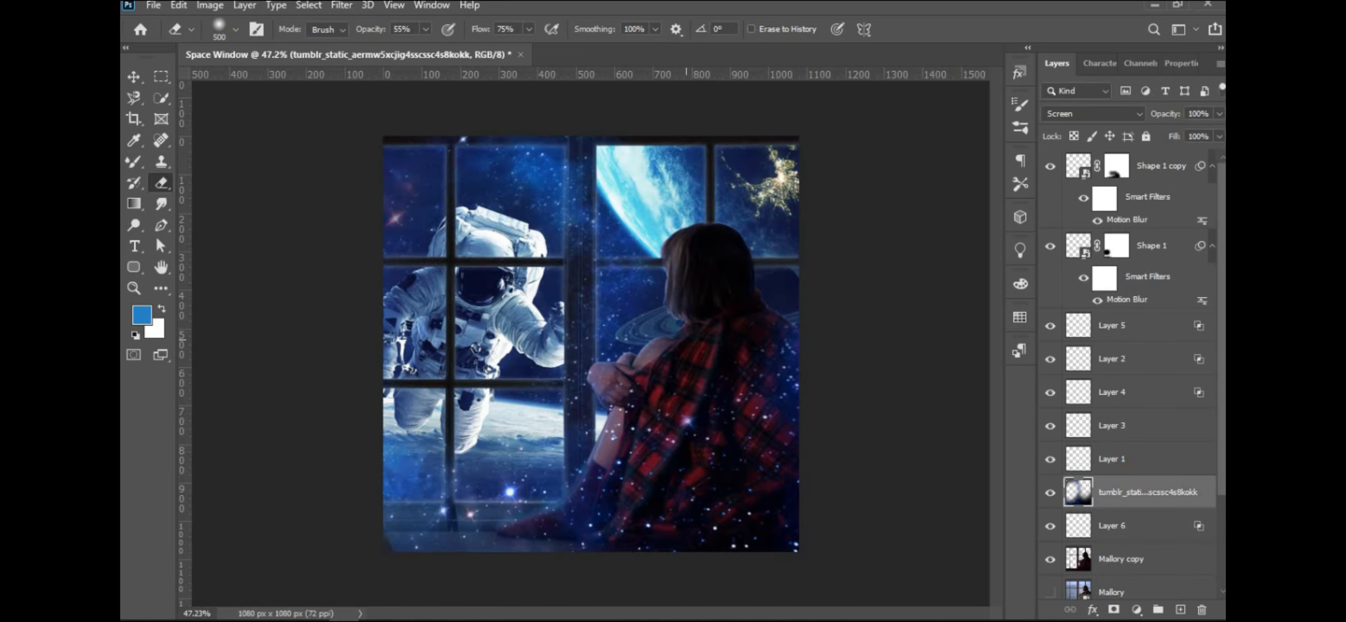
{"action": "scroll", "coordinate": [591, 343], "scroll_direction": "down", "scroll_amount": 1}
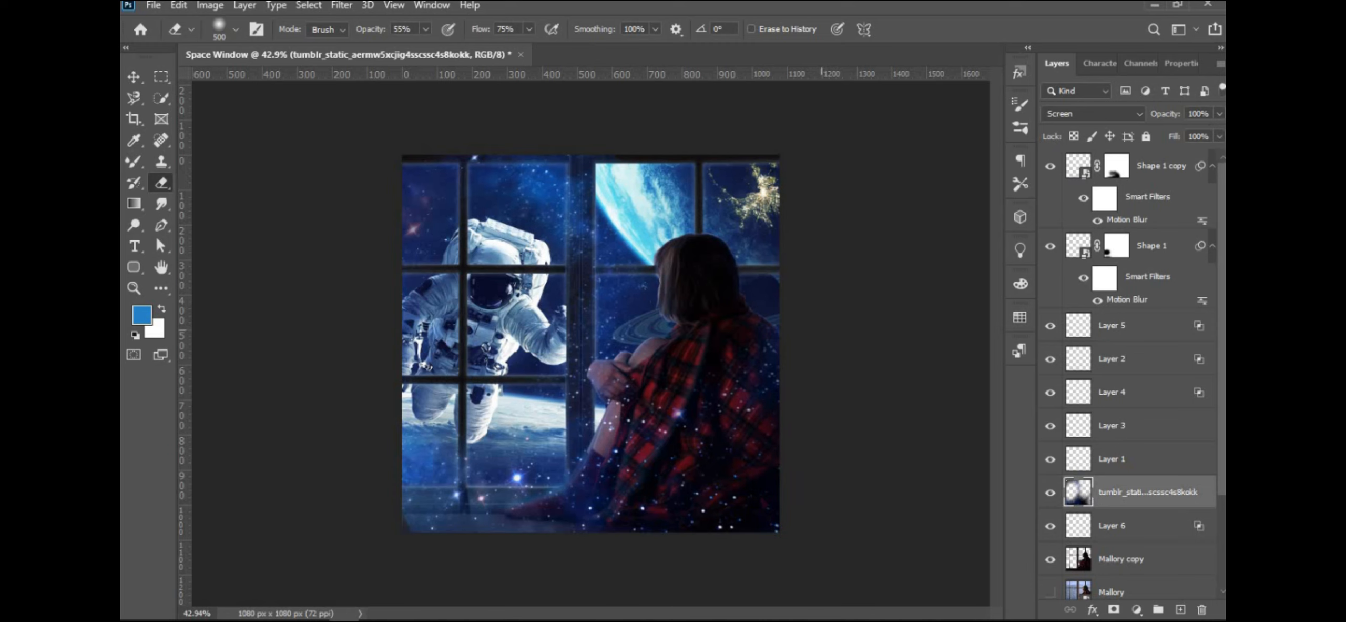
{"action": "scroll", "coordinate": [765, 423], "scroll_direction": "down", "scroll_amount": 1}
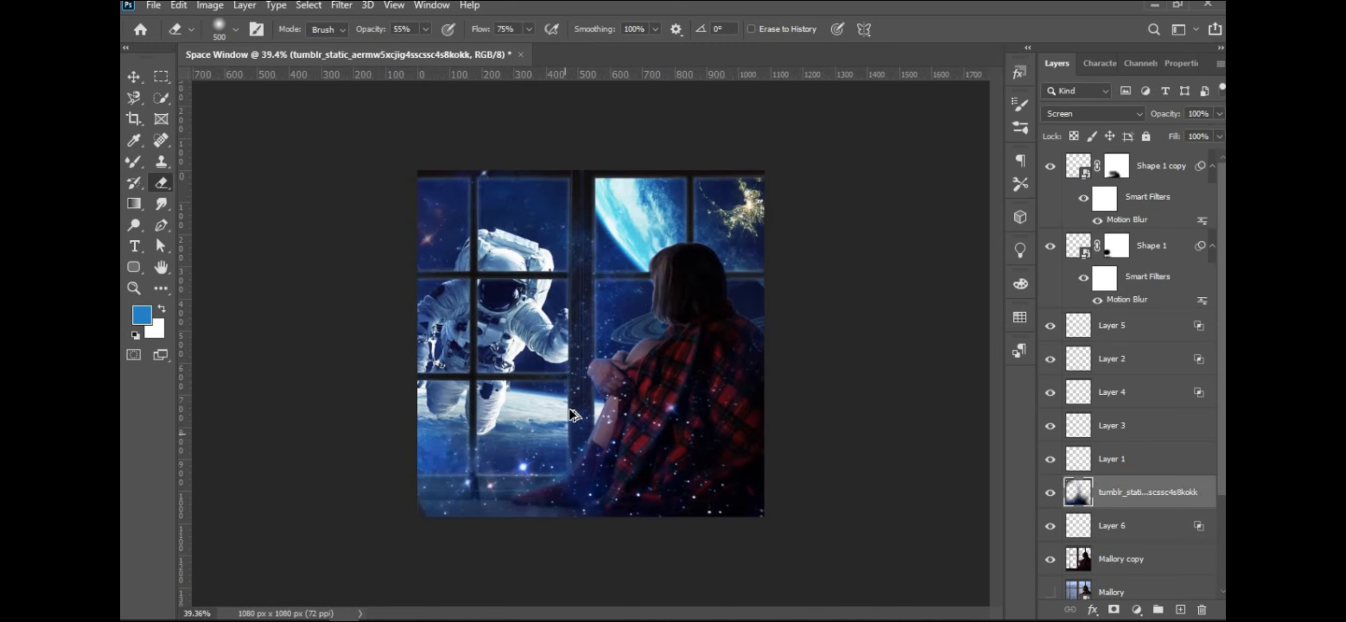
{"action": "scroll", "coordinate": [765, 424], "scroll_direction": "up", "scroll_amount": 1}
{"action": "scroll", "coordinate": [765, 423], "scroll_direction": "down", "scroll_amount": 1}
Blend the starfield into the scene with Blend If, splitting the This Layer shadow slider to 0 / 176.
{"action": "key", "text": "v"}
{"action": "key", "text": "h"}
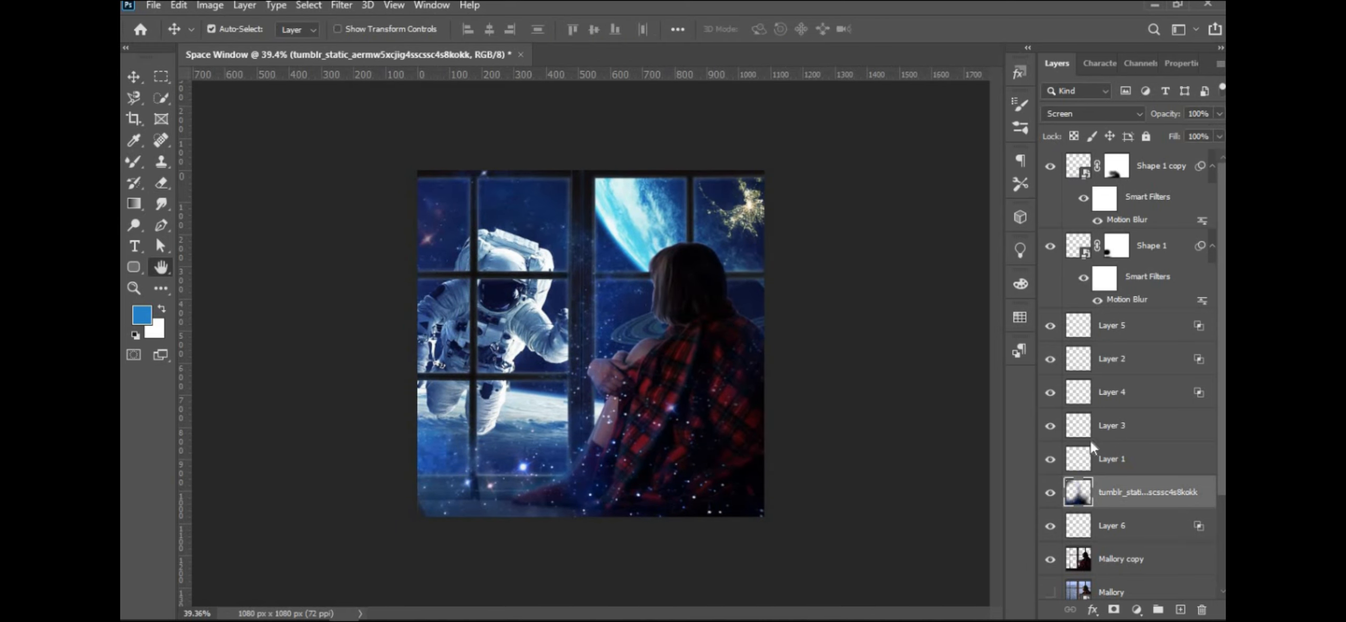
{"action": "double_click", "coordinate": [1208, 500]}
{"action": "mouse_move", "coordinate": [1003, 412]}
{"action": "left_mouse_down"}
{"action": "mouse_move", "coordinate": [1094, 421]}
{"action": "mouse_move", "coordinate": [1042, 403]}
{"action": "mouse_move", "coordinate": [1122, 433]}
{"action": "mouse_move", "coordinate": [1016, 413]}
{"action": "left_mouse_up"}
{"action": "left_click_drag", "start_coordinate": [1029, 451], "coordinate": [1126, 468]}
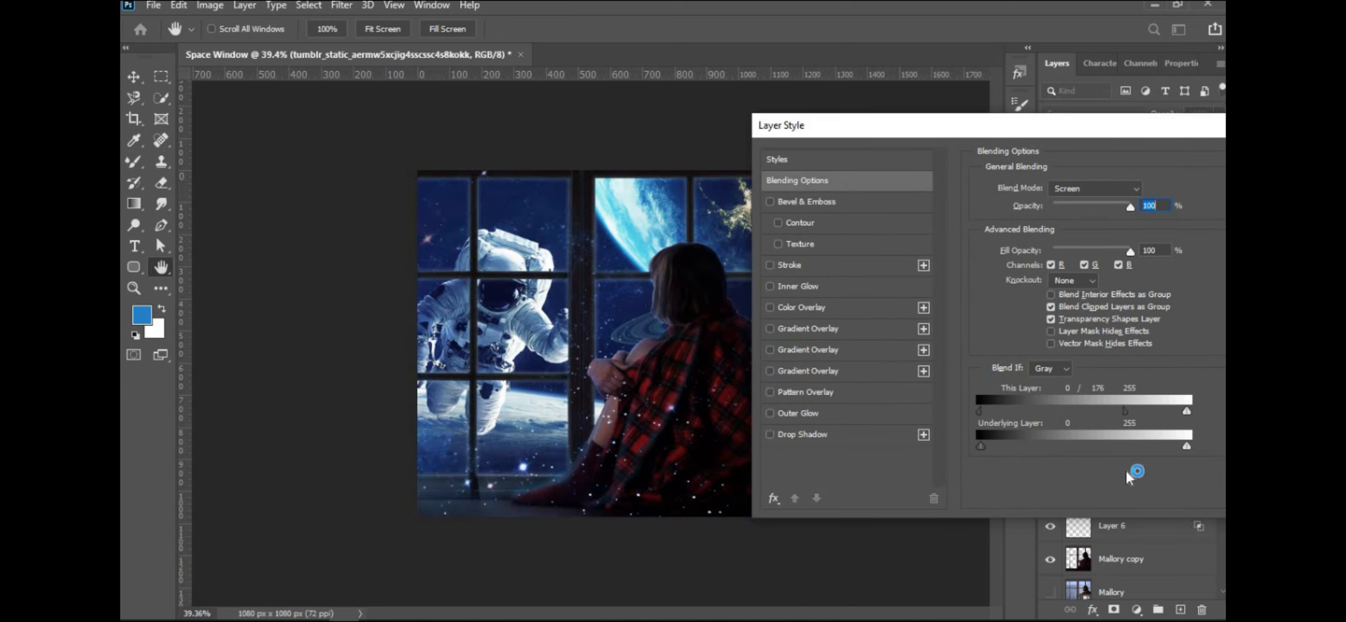
{"action": "left_click_drag", "start_coordinate": [1121, 128], "coordinate": [1060, 126]}
{"action": "left_click", "coordinate": [1218, 159]}
Duplicate the starfield layer and move the copy up and across toward the upper-right window panes.
{"action": "scroll", "coordinate": [591, 344], "scroll_direction": "up", "scroll_amount": 2}
{"action": "key", "text": "e"}
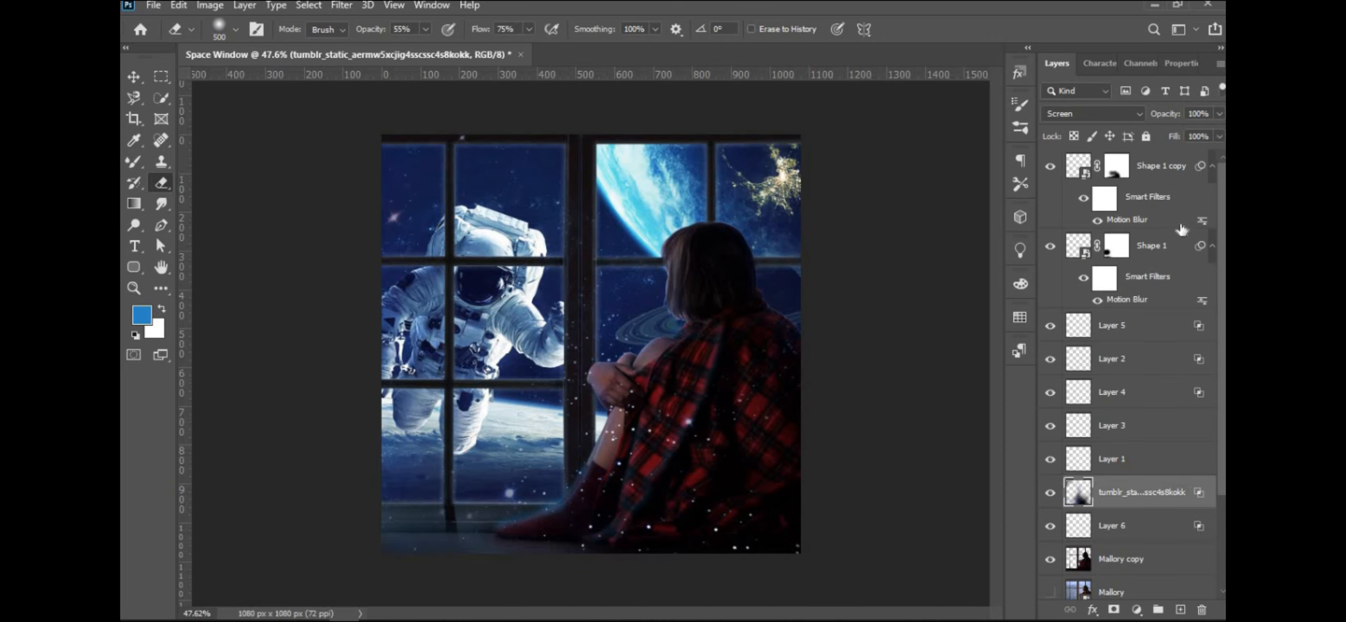
{"action": "scroll", "coordinate": [592, 340], "scroll_direction": "up", "scroll_amount": 1}
{"action": "key", "text": "v"}
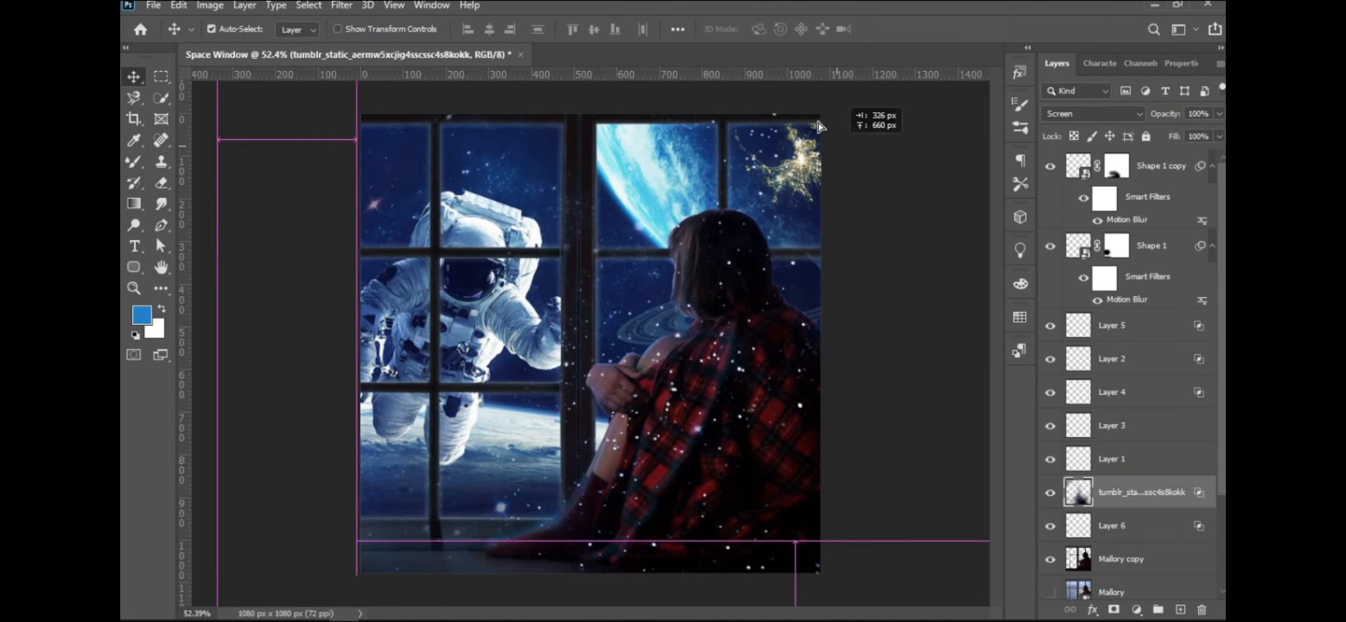
{"action": "left_click_drag", "start_coordinate": [819, 121], "coordinate": [795, 119]}
{"action": "scroll", "coordinate": [1178, 492], "scroll_direction": "down", "scroll_amount": 3}
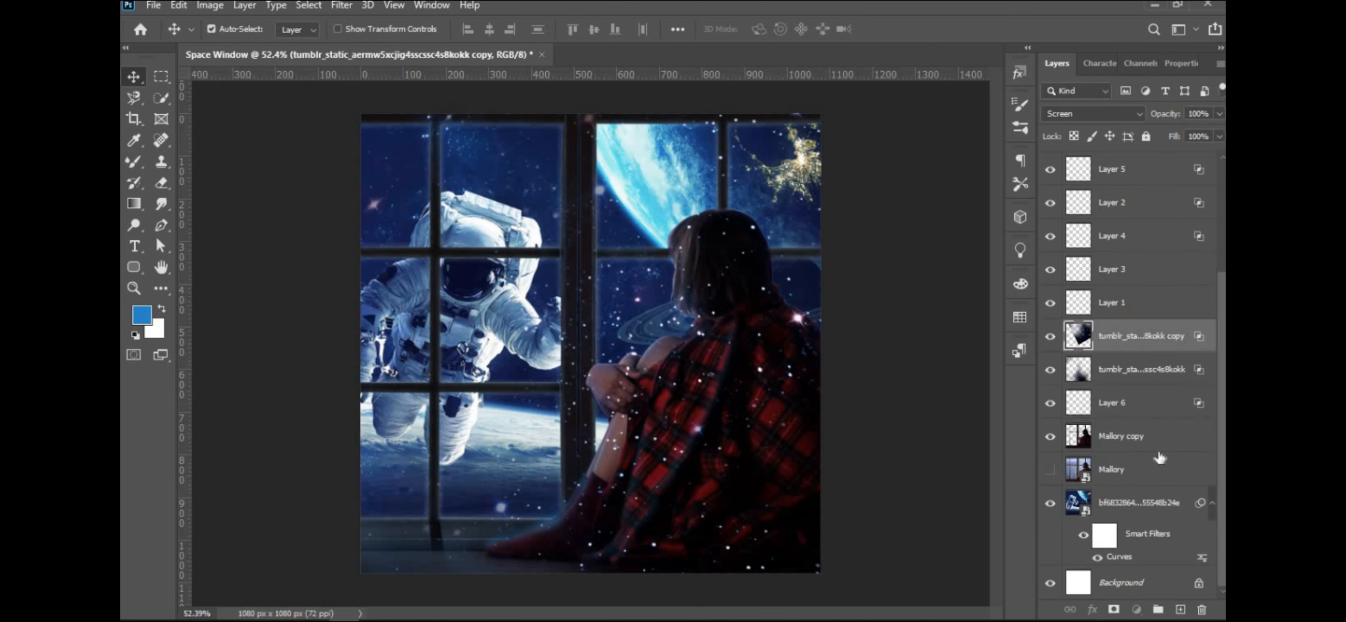
Move the starfield copy beneath the girl's copied layer and free-transform it over the window panes behind her.
{"action": "left_click_drag", "start_coordinate": [1160, 458], "coordinate": [1157, 453]}
{"action": "scroll", "coordinate": [763, 343], "scroll_direction": "up", "scroll_amount": 2}
{"action": "scroll", "coordinate": [752, 282], "scroll_direction": "down", "scroll_amount": 3}
{"action": "key", "text": "ctrl+t"}
{"action": "left_click_drag", "start_coordinate": [775, 310], "coordinate": [792, 230]}
{"action": "scroll", "coordinate": [791, 230], "scroll_direction": "down", "scroll_amount": 5}
{"action": "left_click_drag", "start_coordinate": [746, 163], "coordinate": [713, 282]}
Try different blend modes on the starfield copy and set it to Exclusion.
{"action": "scroll", "coordinate": [633, 313], "scroll_direction": "up", "scroll_amount": 2}
{"action": "scroll", "coordinate": [633, 317], "scroll_direction": "up", "scroll_amount": 2}
{"action": "scroll", "coordinate": [699, 354], "scroll_direction": "up", "scroll_amount": 6}
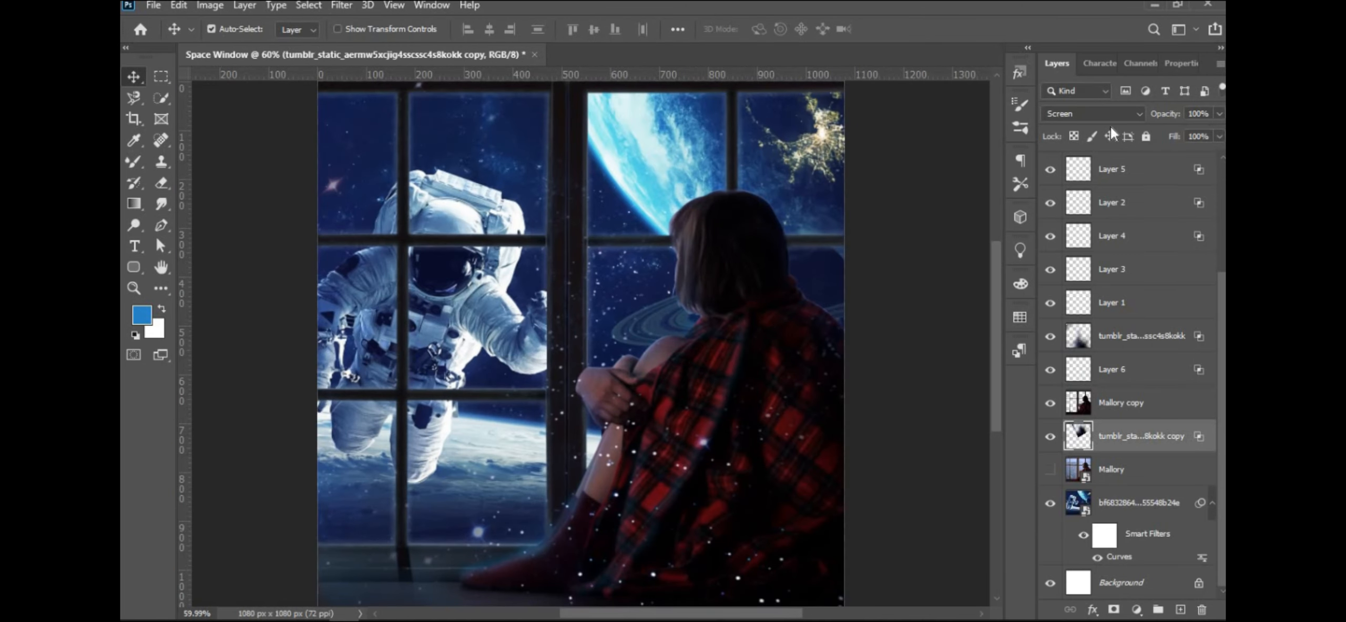
{"action": "scroll", "coordinate": [1118, 117], "scroll_direction": "down", "scroll_amount": 5}
{"action": "scroll", "coordinate": [1118, 116], "scroll_direction": "up", "scroll_amount": 3}
{"action": "scroll", "coordinate": [1118, 119], "scroll_direction": "down", "scroll_amount": 10}
{"action": "scroll", "coordinate": [647, 258], "scroll_direction": "up", "scroll_amount": 2}
{"action": "key", "text": "e"}
{"action": "scroll", "coordinate": [660, 281], "scroll_direction": "down", "scroll_amount": 3}
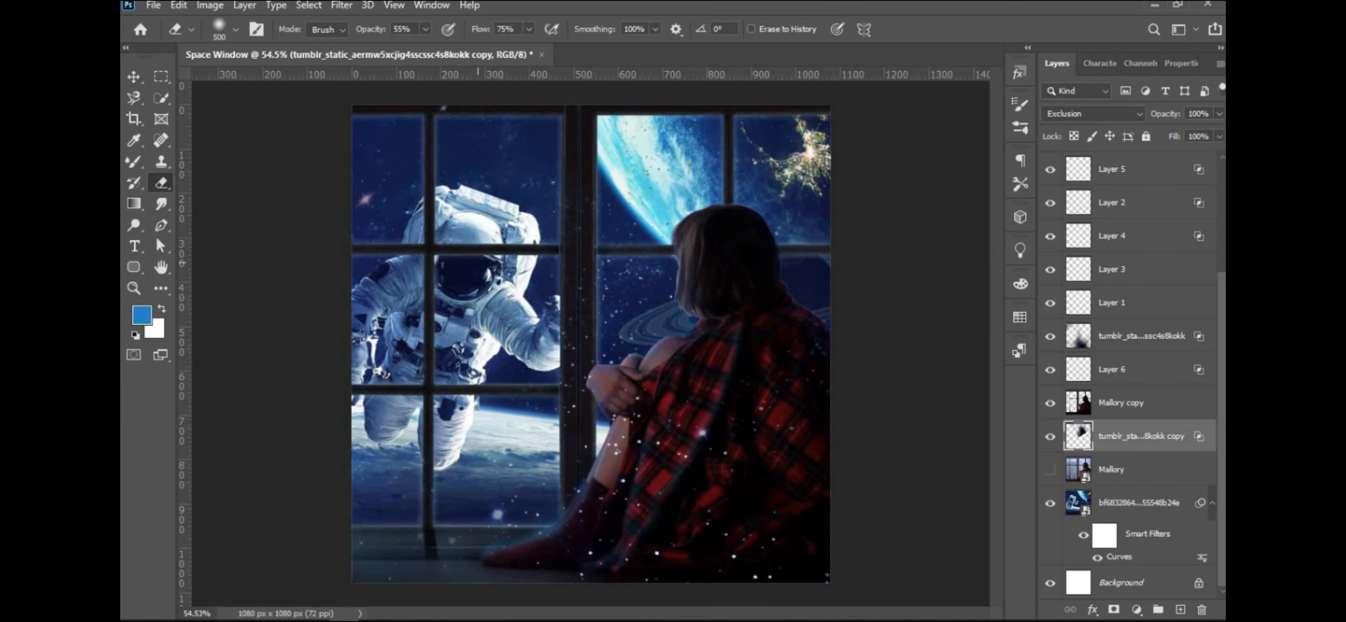
{"action": "key", "text": "v"}
{"action": "key", "text": "ctrl+shift+s"}
{"action": "left_click", "coordinate": [906, 451]}
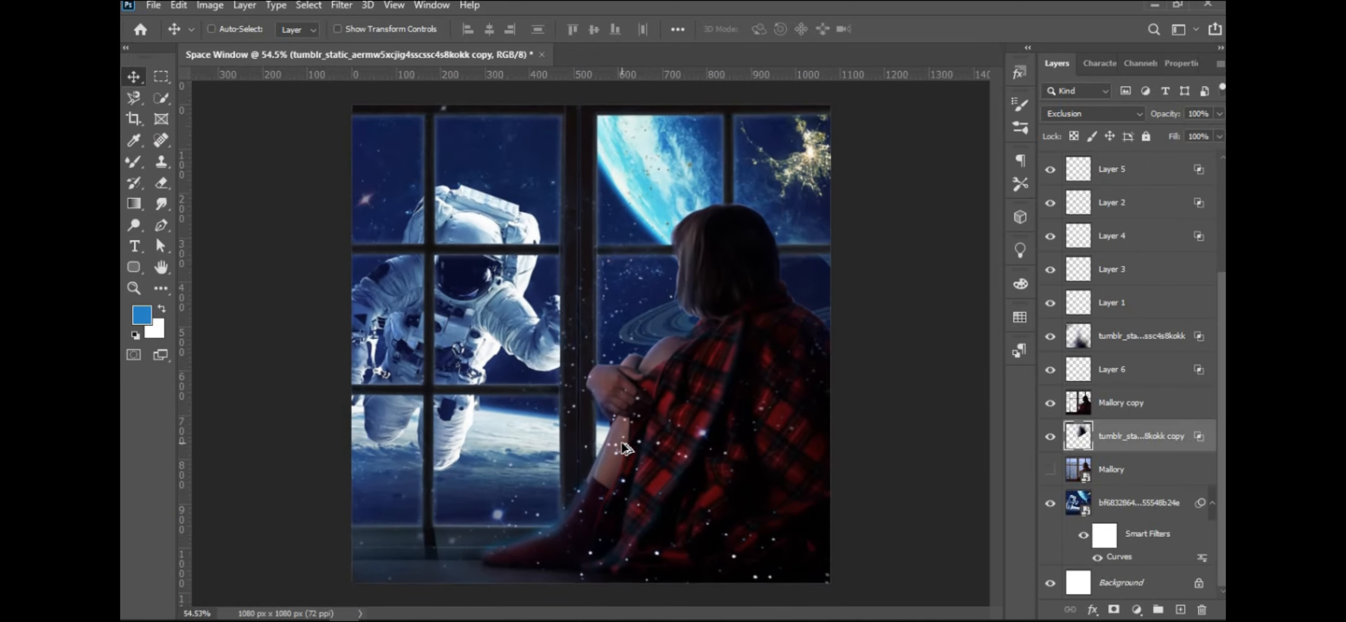
Compare the scene with the original starfield layer hidden and shown, and erase its stars over the shirt and floor at 55% opacity.
{"action": "scroll", "coordinate": [614, 342], "scroll_direction": "up", "scroll_amount": 1}
{"action": "left_click", "coordinate": [1052, 340]}
{"action": "left_click", "coordinate": [1052, 341]}
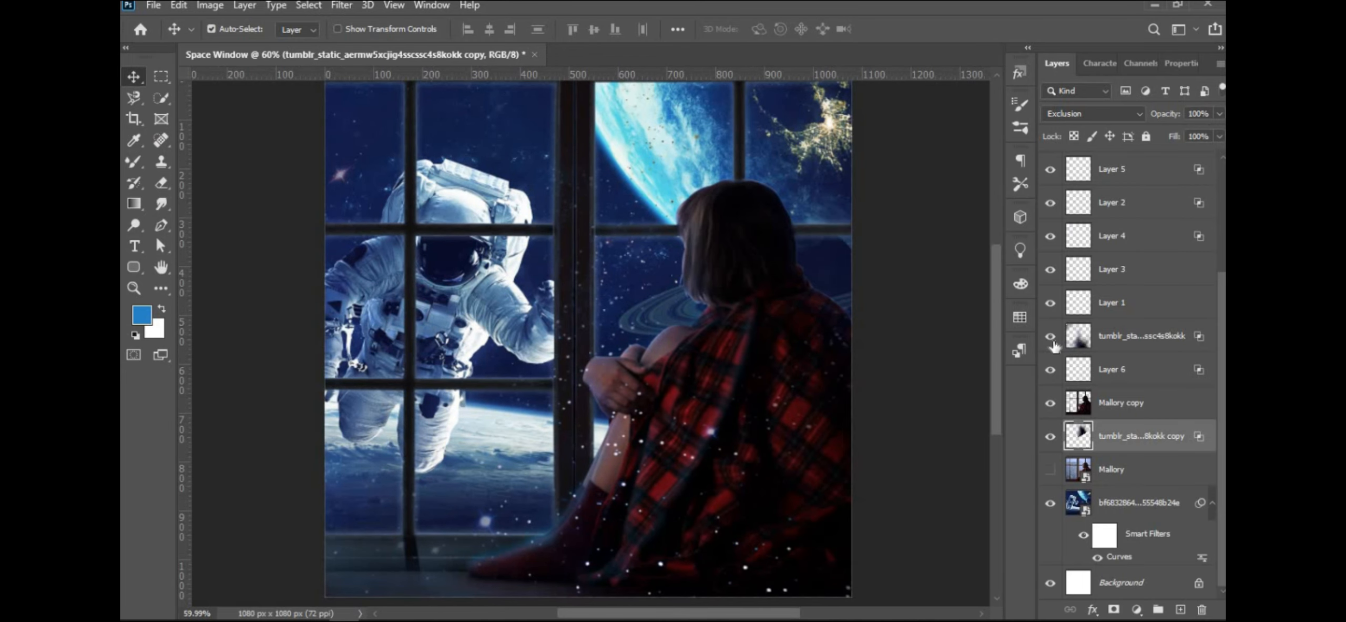
{"action": "scroll", "coordinate": [768, 431], "scroll_direction": "down", "scroll_amount": 6}
{"action": "scroll", "coordinate": [767, 418], "scroll_direction": "up", "scroll_amount": 4}
{"action": "left_click", "coordinate": [1115, 338]}
{"action": "key", "text": "e"}
{"action": "left_click_drag", "start_coordinate": [769, 478], "coordinate": [526, 494]}
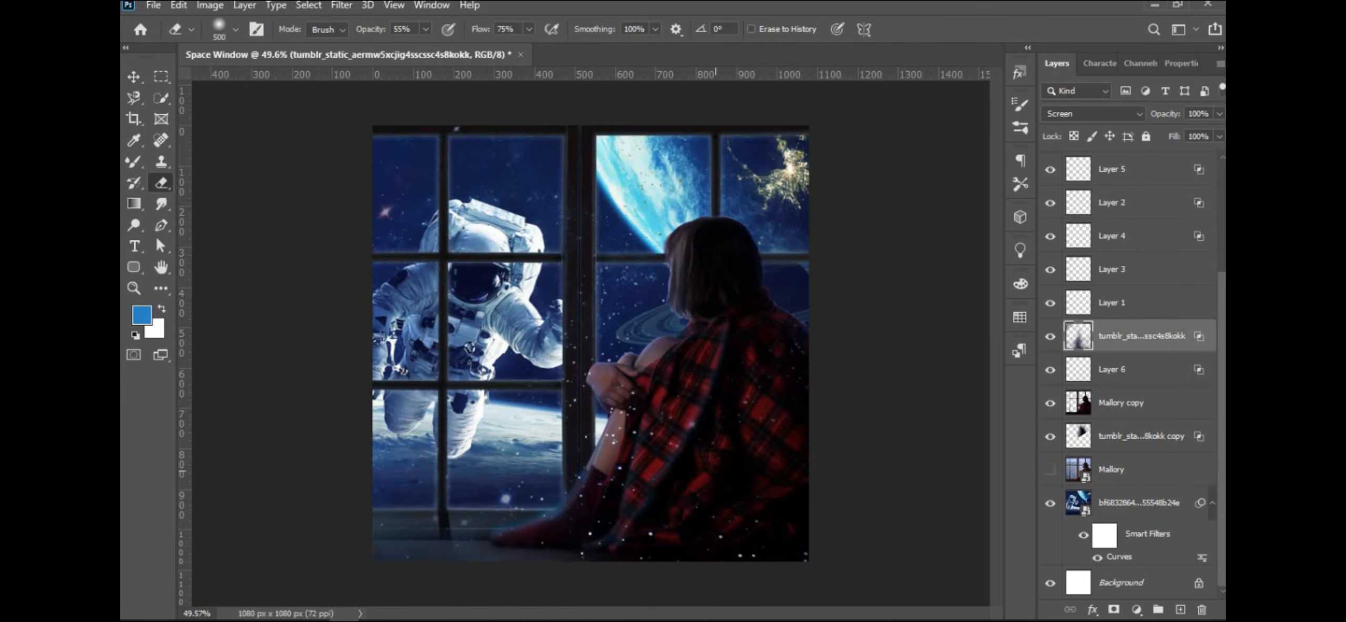
{"action": "left_click", "coordinate": [639, 481]}
{"action": "left_click", "coordinate": [679, 500]}
{"action": "scroll", "coordinate": [703, 476], "scroll_direction": "down", "scroll_amount": 1}
Save the composite as Space Window.psd in Downloads with its layers kept.
{"action": "key", "text": "v"}
{"action": "key", "text": "ctrl+s"}
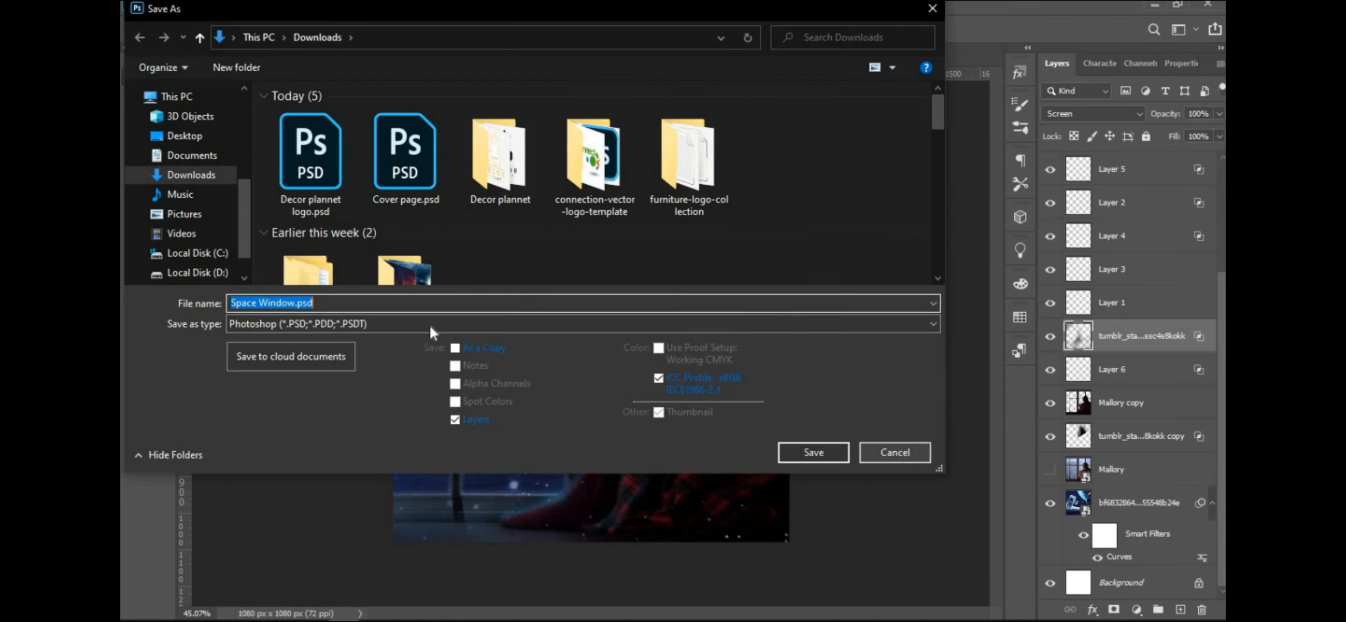
{"action": "left_click", "coordinate": [840, 453]}
{"action": "scroll", "coordinate": [752, 368], "scroll_direction": "up", "scroll_amount": 3}
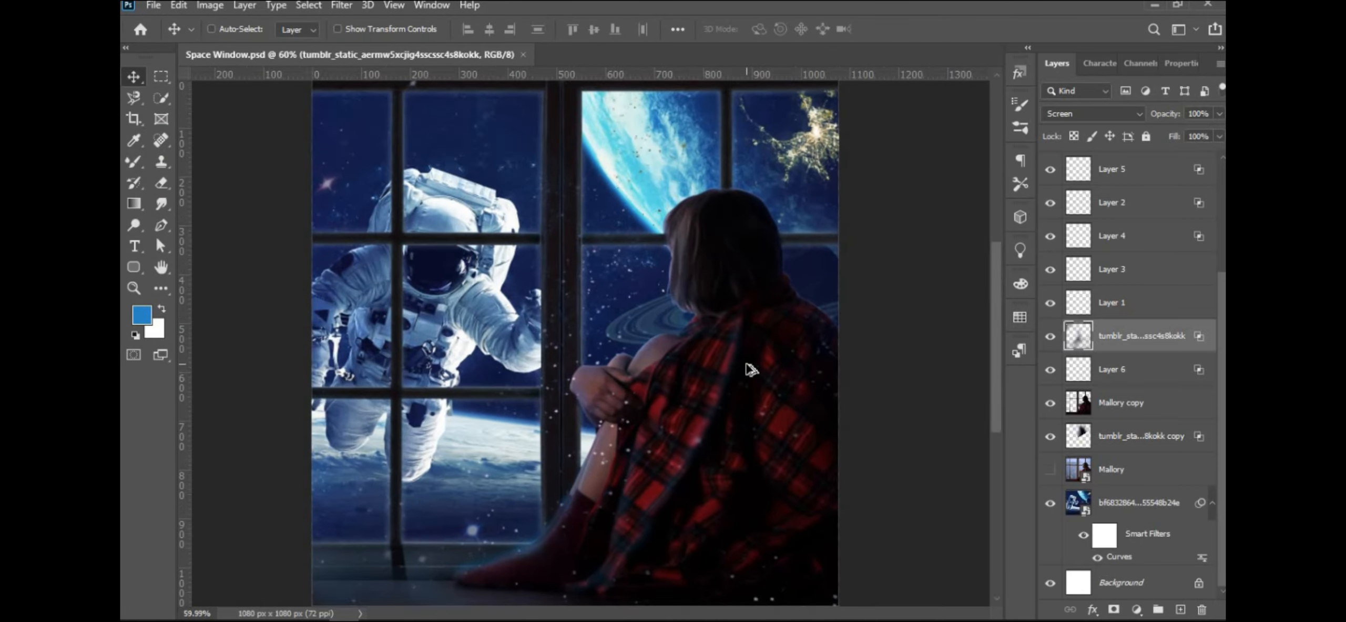
{"action": "scroll", "coordinate": [752, 365], "scroll_direction": "down", "scroll_amount": 1}
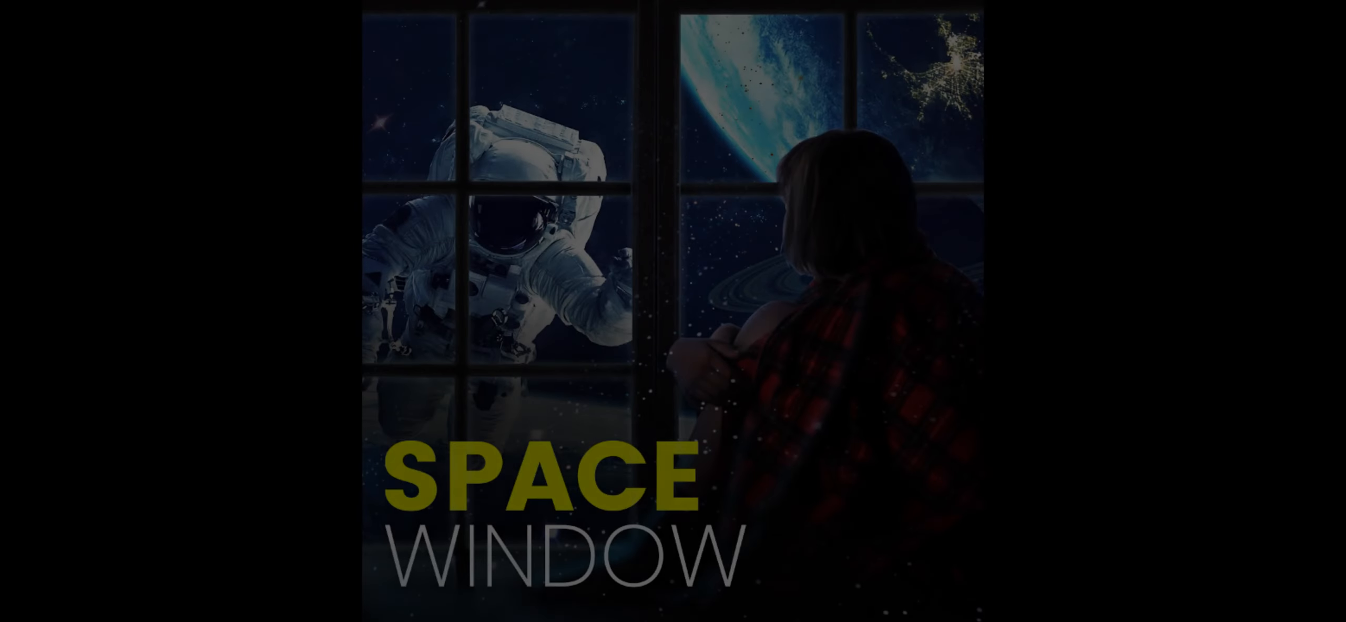